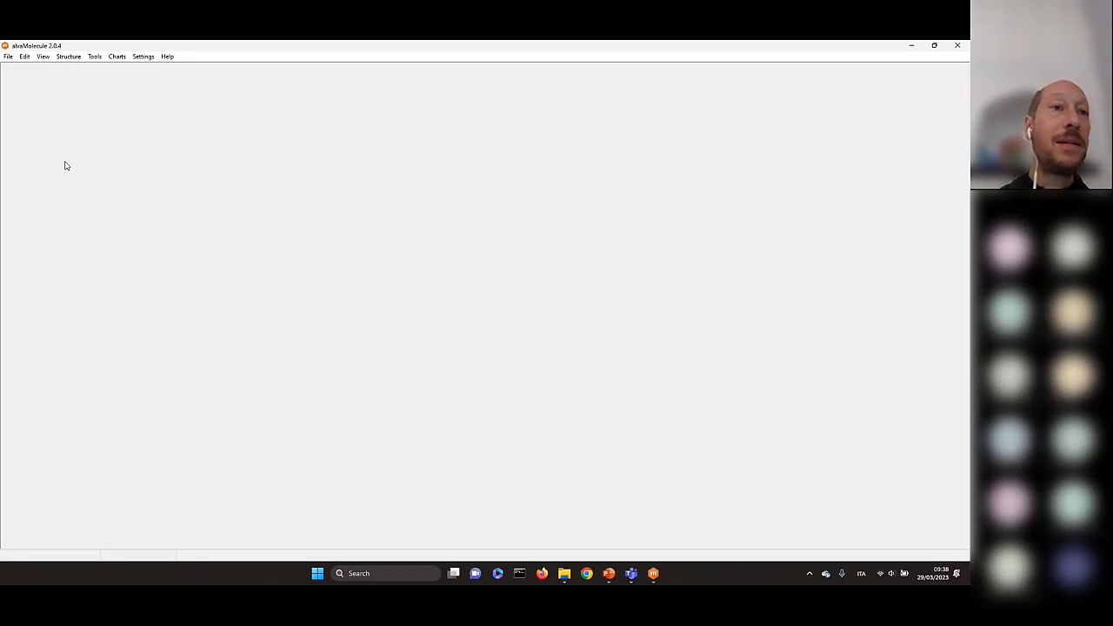
# Step: Open the recent dataset 20230329_dataset_final.txt and look through its molecule structures
pyautogui.click(12, 57)
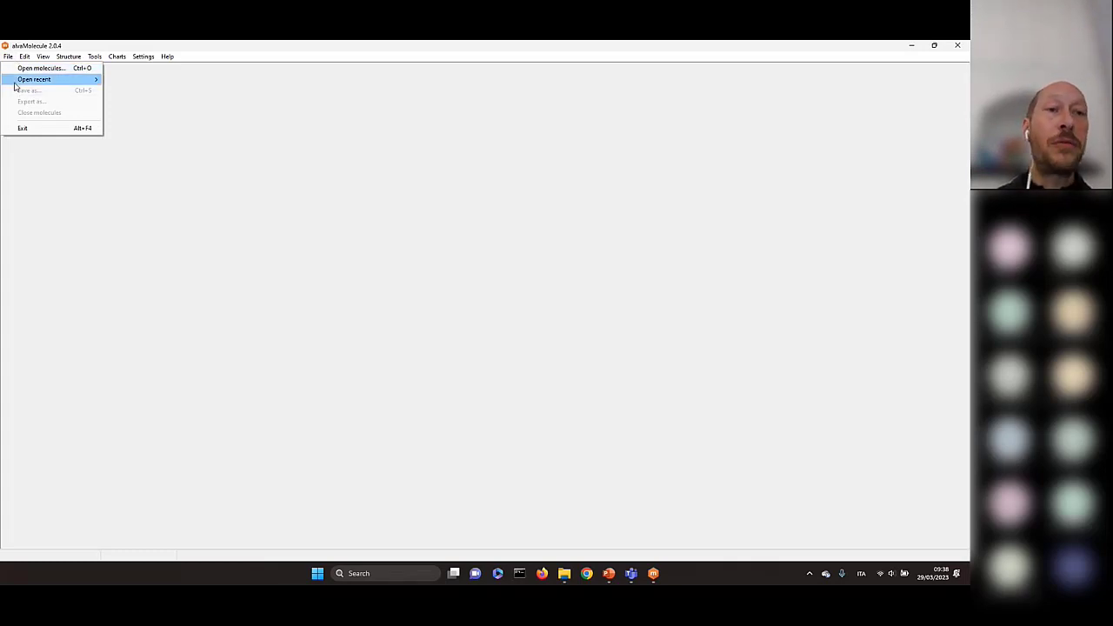
pyautogui.moveTo(16, 82)
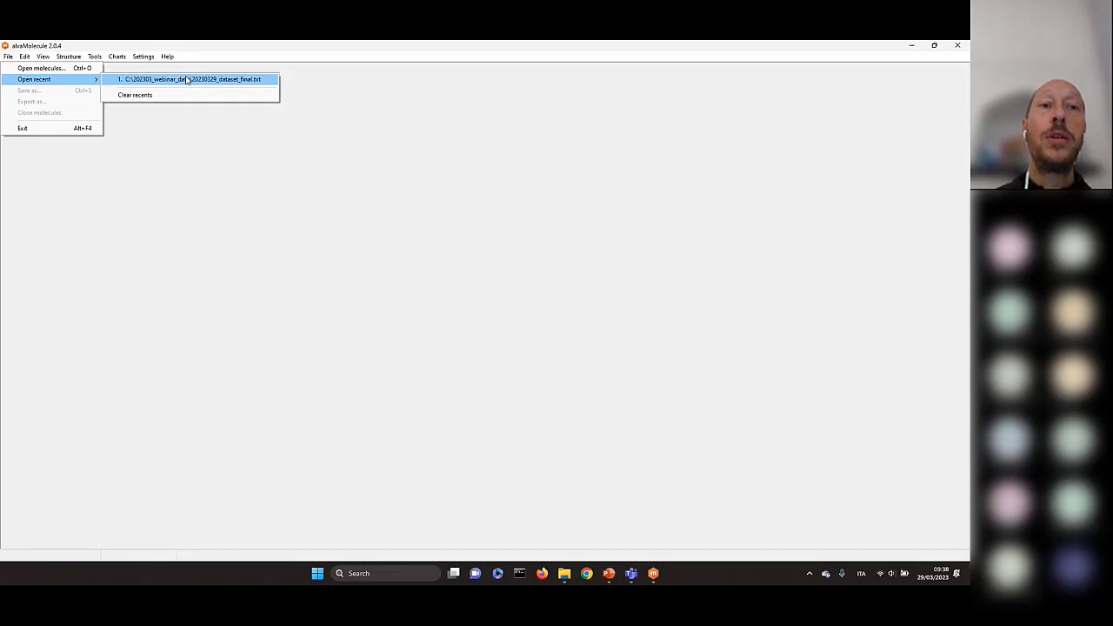
pyautogui.click(186, 79)
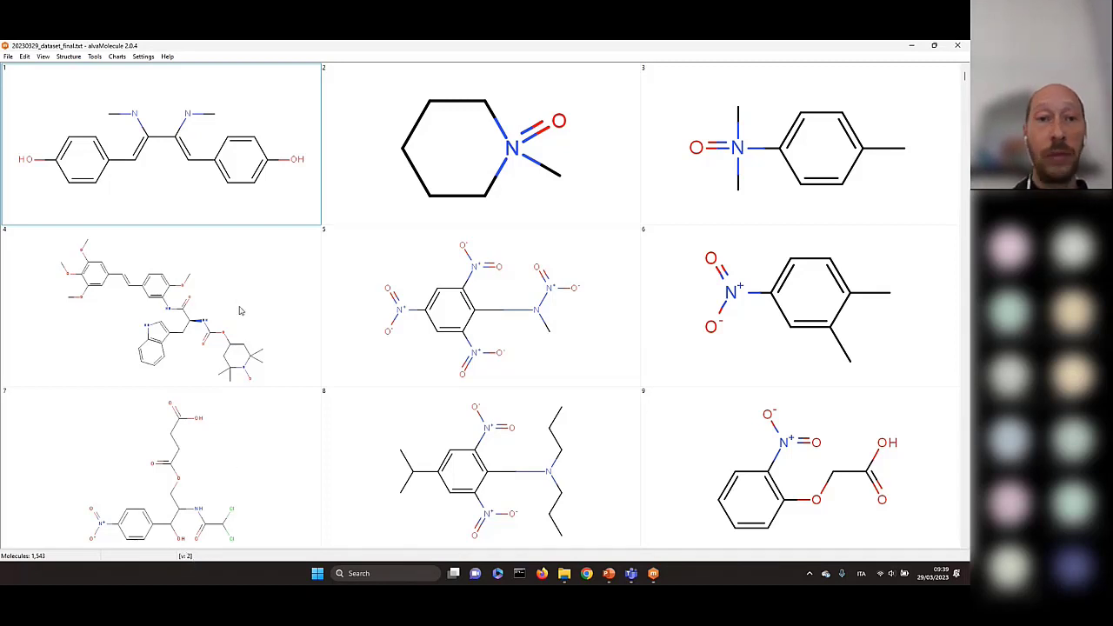
pyautogui.scroll(-11, 241, 311)
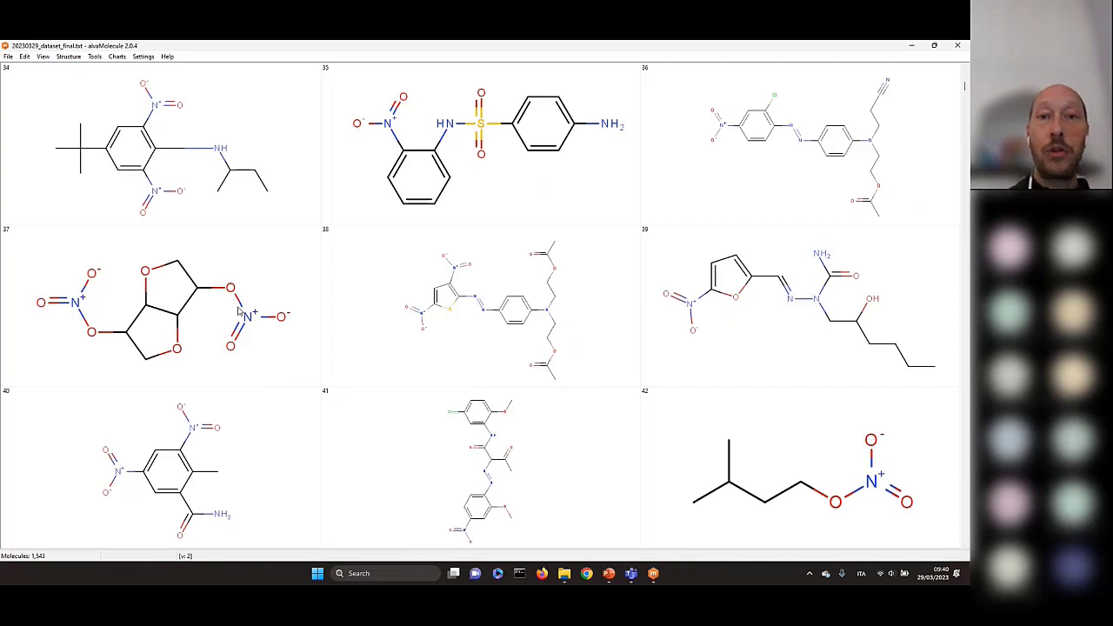
pyautogui.scroll(5, 239, 311)
pyautogui.scroll(3, 239, 311)
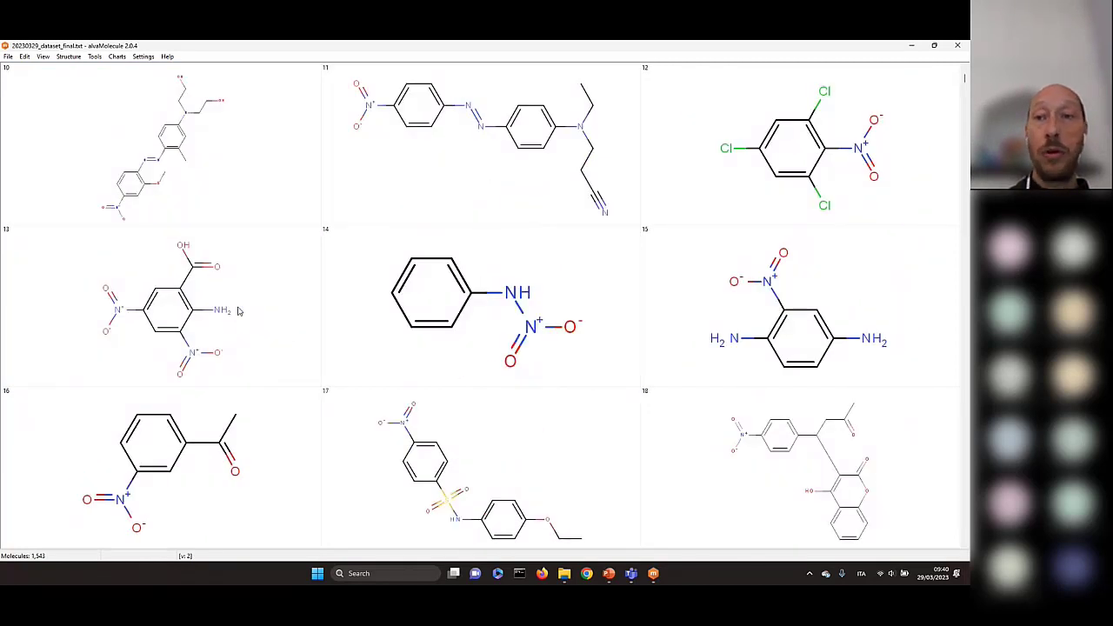
pyautogui.scroll(3, 239, 312)
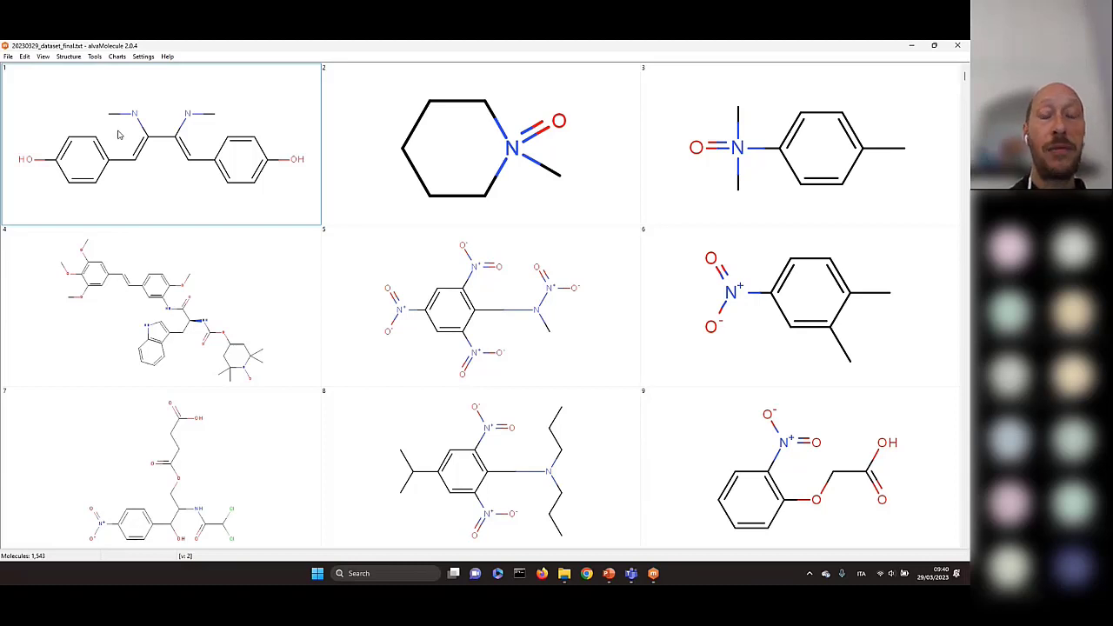
# Step: Switch the view to the molecule worksheet and widen the Molecule column so the structures are drawn larger
pyautogui.click(43, 57)
pyautogui.moveTo(46, 69)
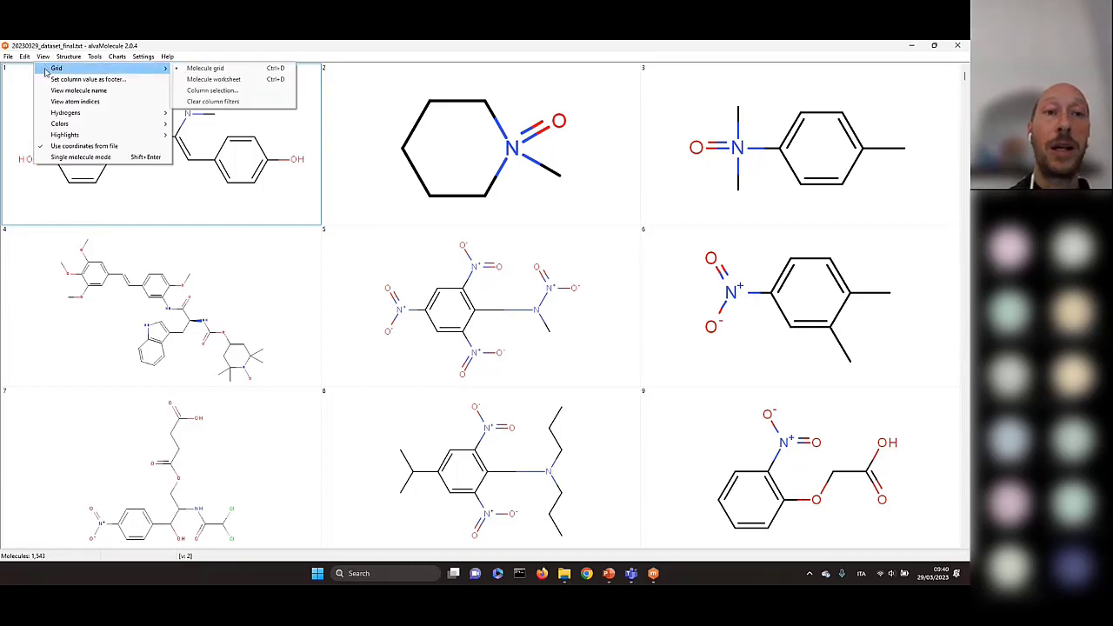
pyautogui.click(226, 84)
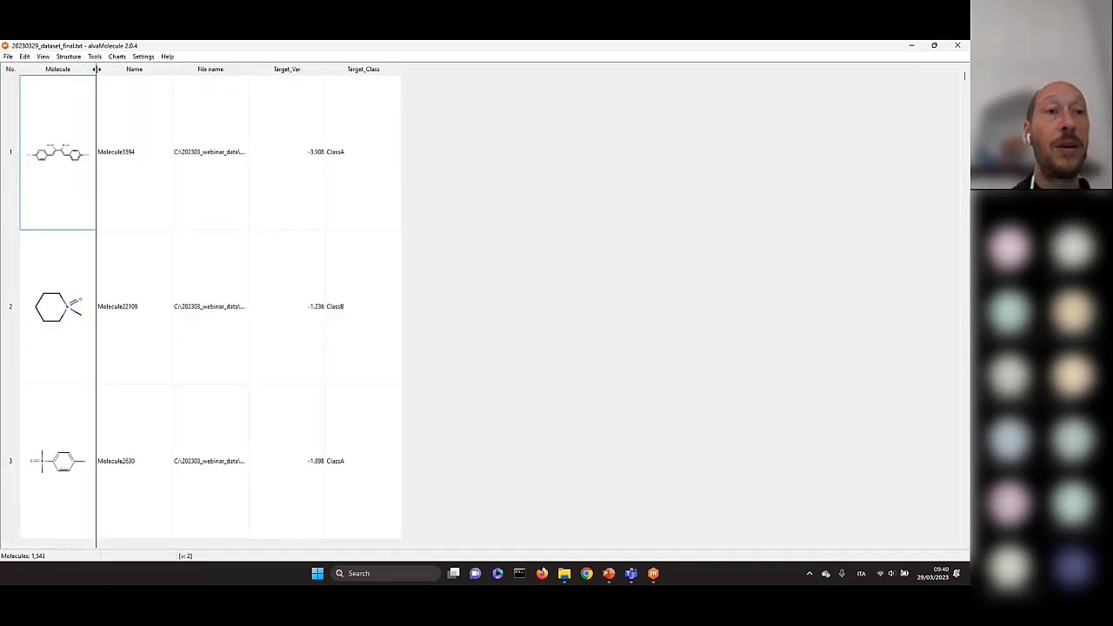
pyautogui.moveTo(95, 68); pyautogui.dragTo(281, 87)
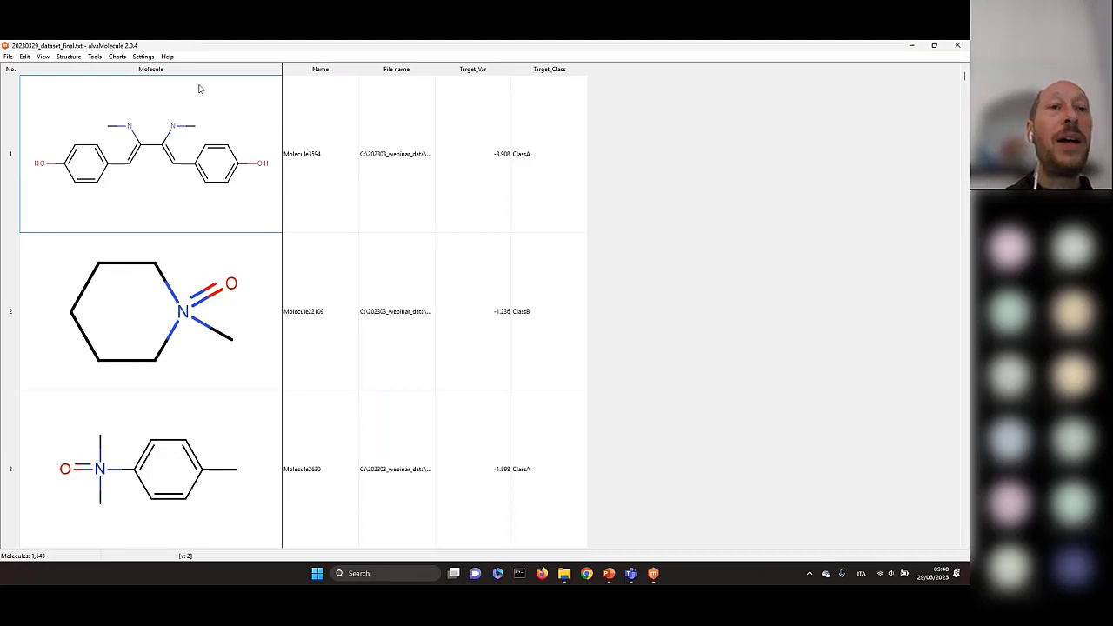
pyautogui.scroll(-4, 187, 304)
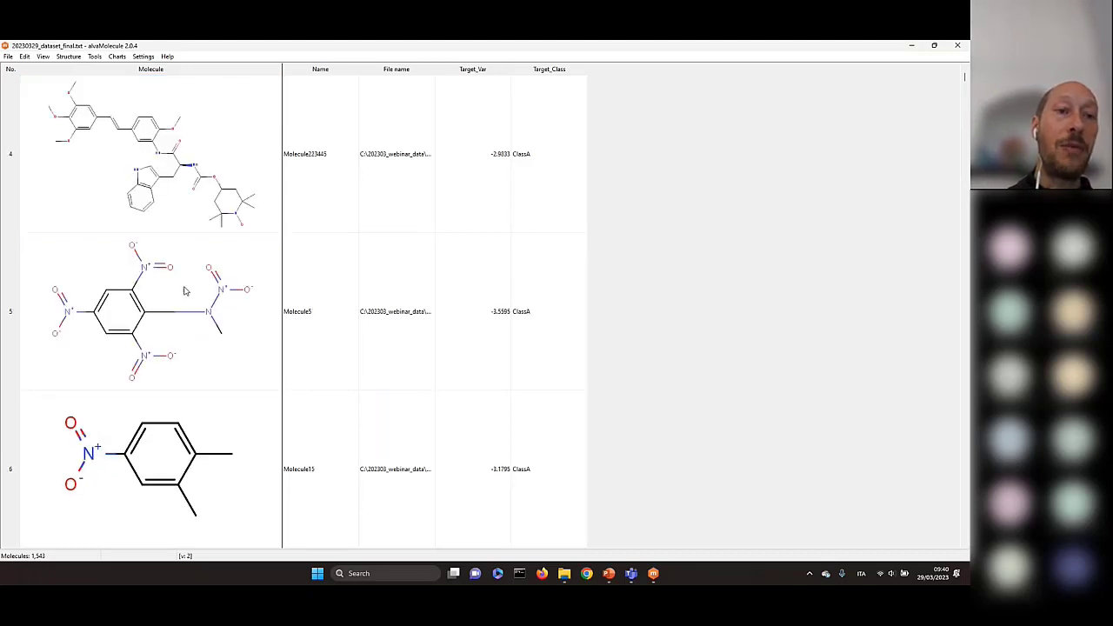
pyautogui.scroll(1, 184, 292)
pyautogui.scroll(3, 185, 291)
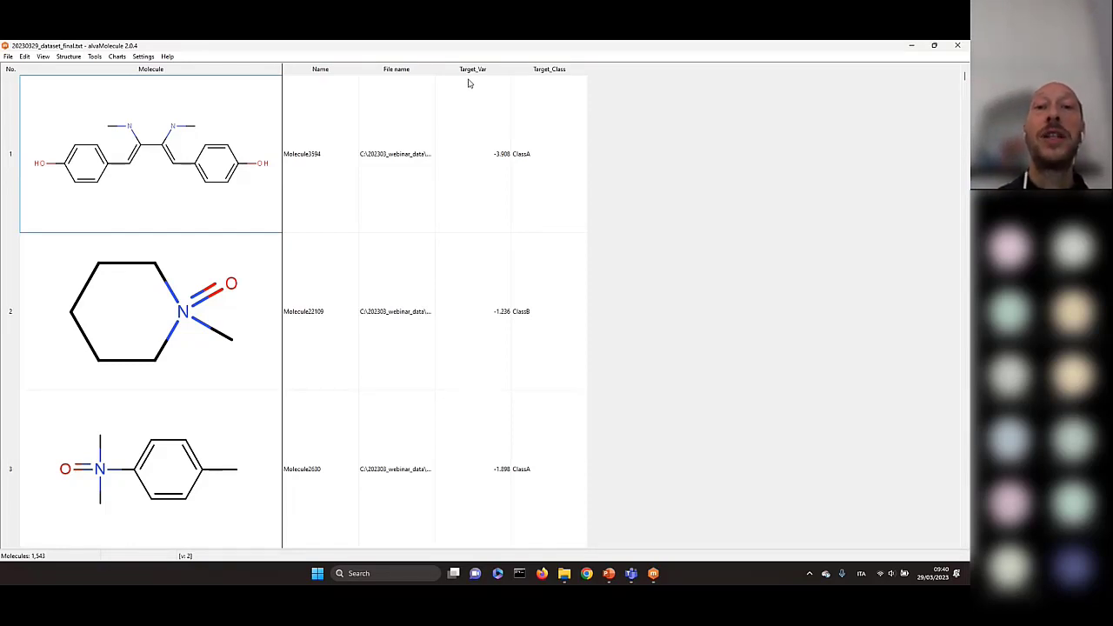
# Step: Widen the Target_Var column slightly and review the Target_Var and Target_Class values of the molecules
pyautogui.moveTo(470, 147); pyautogui.dragTo(490, 184)
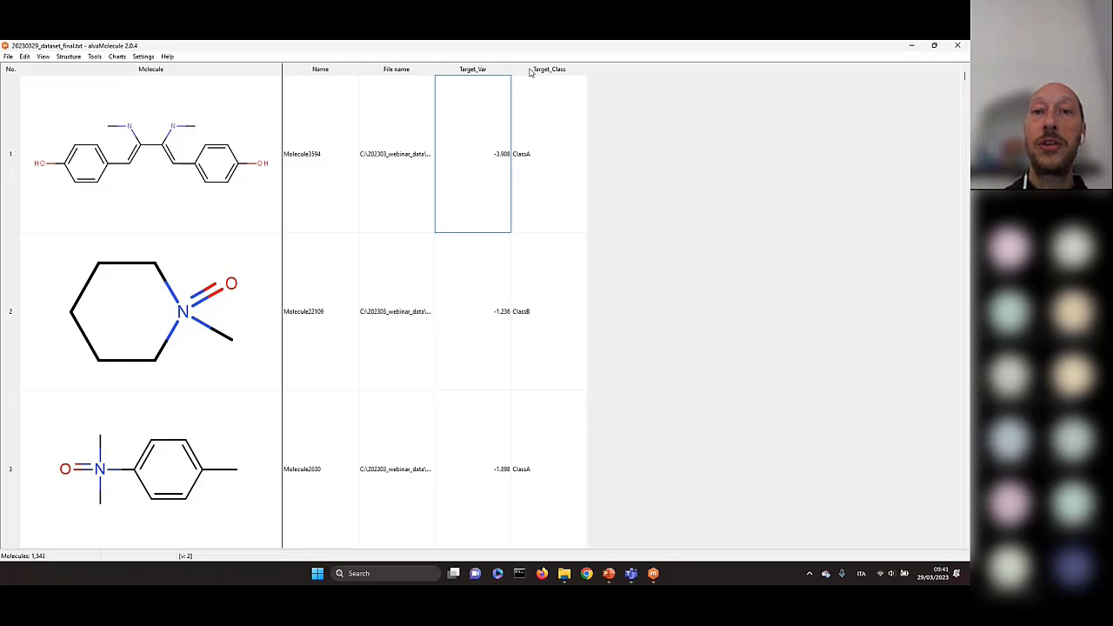
pyautogui.moveTo(511, 69); pyautogui.dragTo(525, 68)
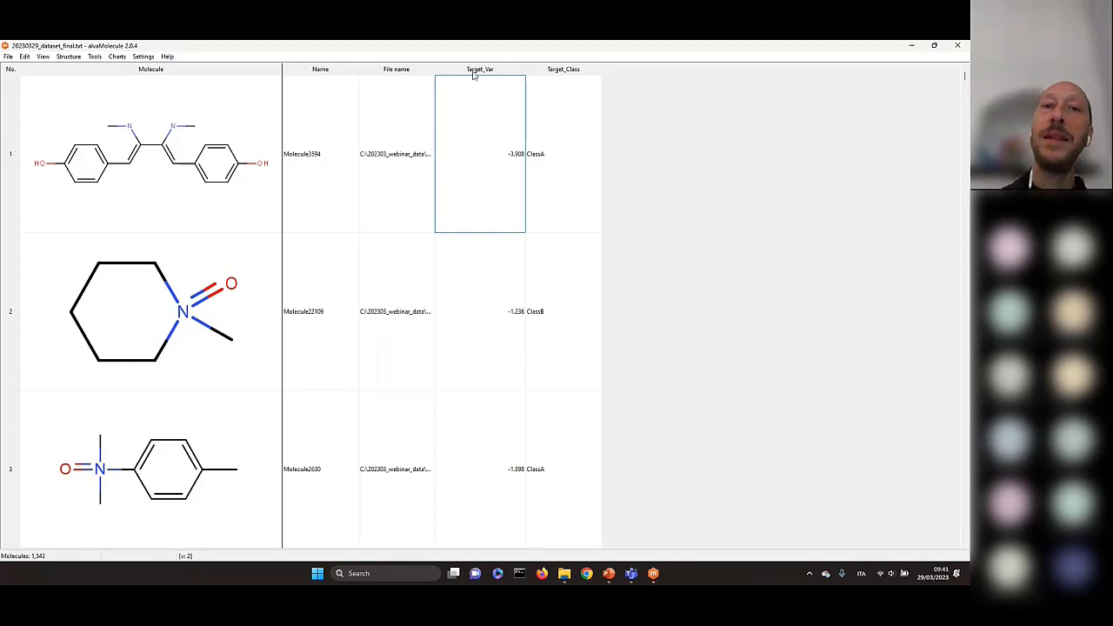
pyautogui.click(574, 100)
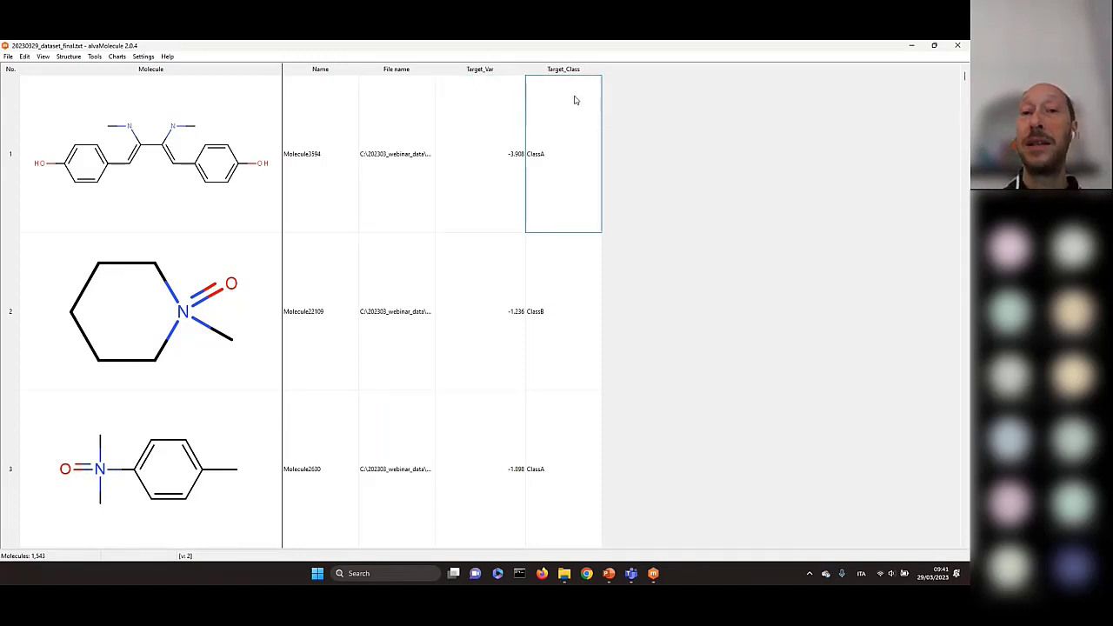
pyautogui.click(477, 203)
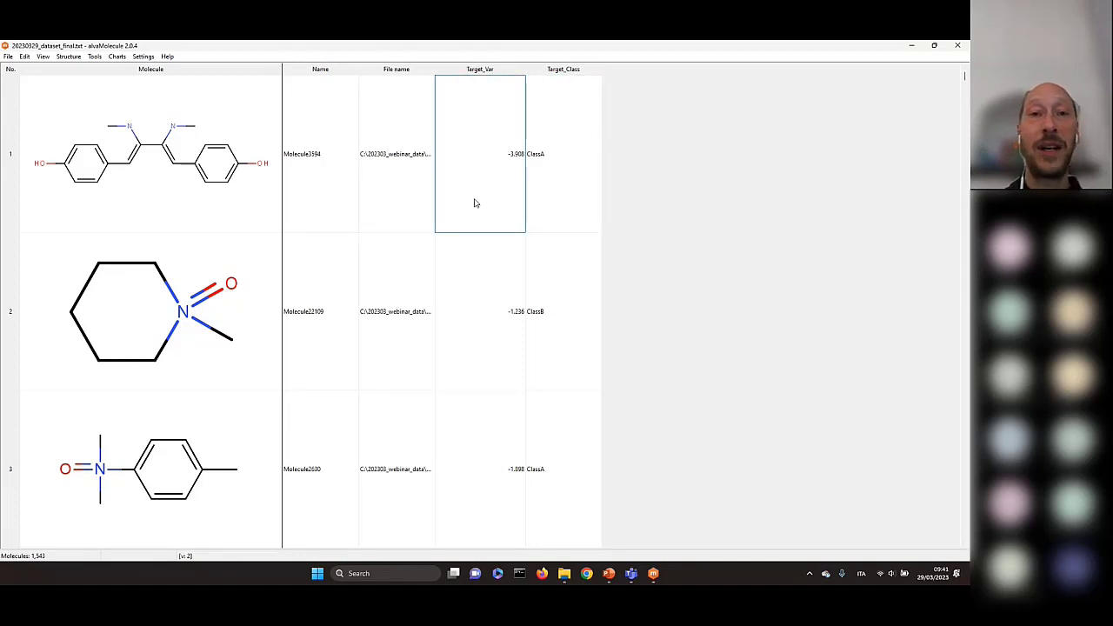
pyautogui.scroll(-2, 472, 261)
pyautogui.scroll(-5, 470, 317)
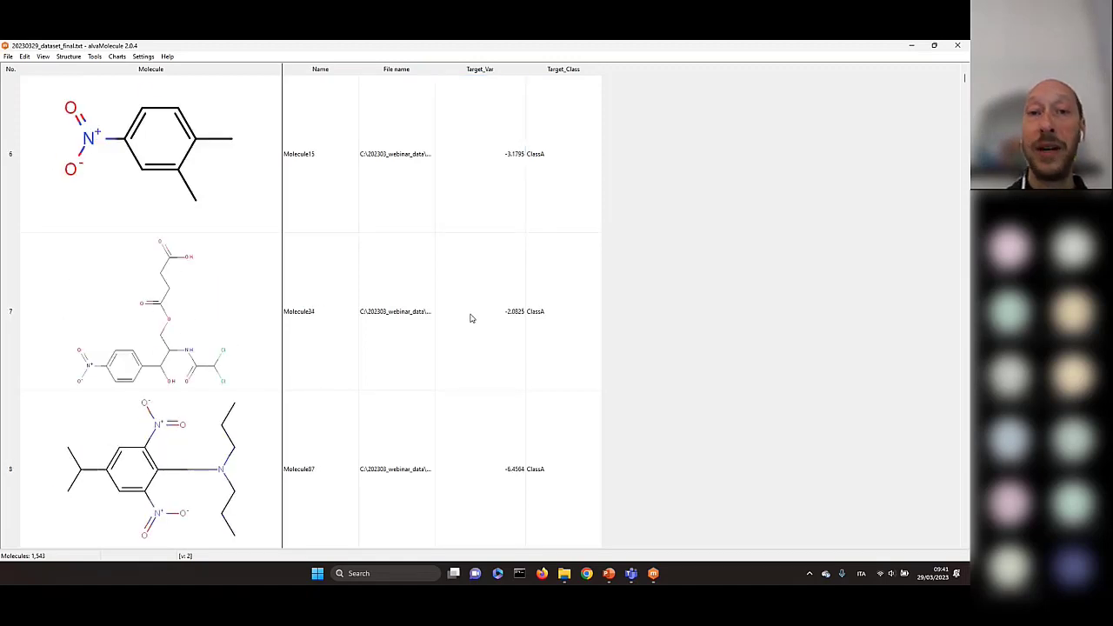
pyautogui.scroll(7, 470, 317)
pyautogui.click(598, 162)
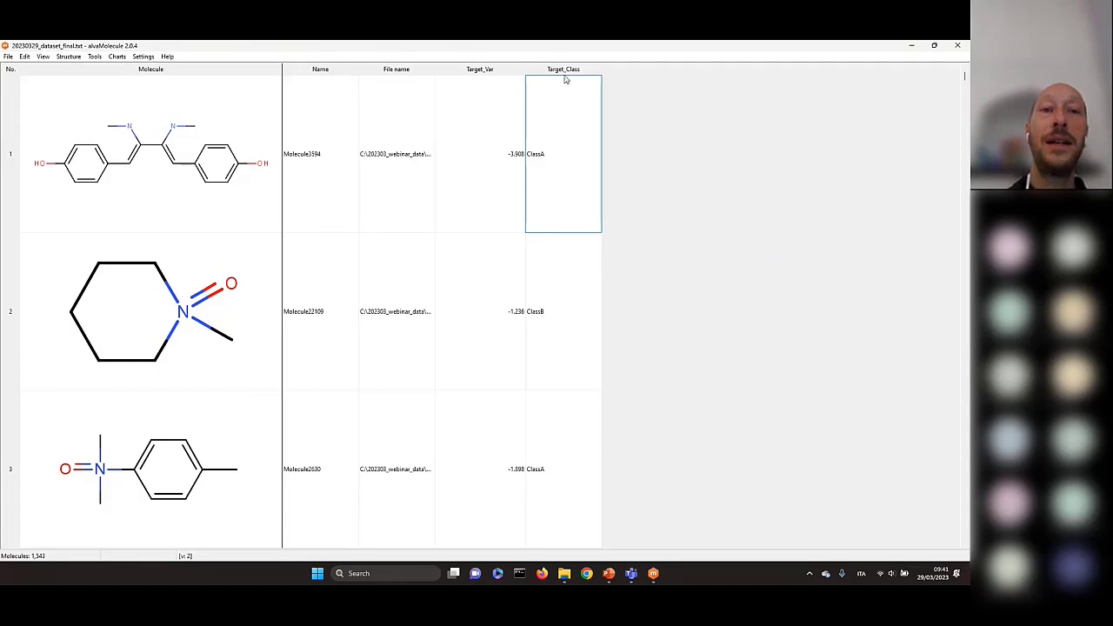
pyautogui.click(514, 129)
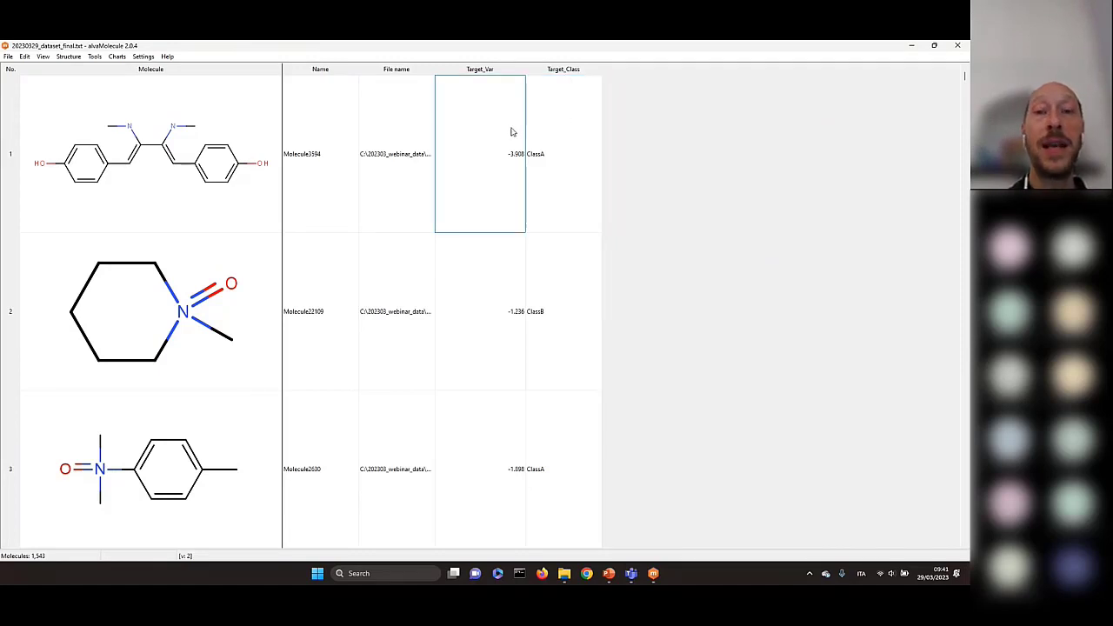
# Step: Show a histogram of the Target_Var values above the worksheet
pyautogui.click(116, 57)
pyautogui.click(491, 154)
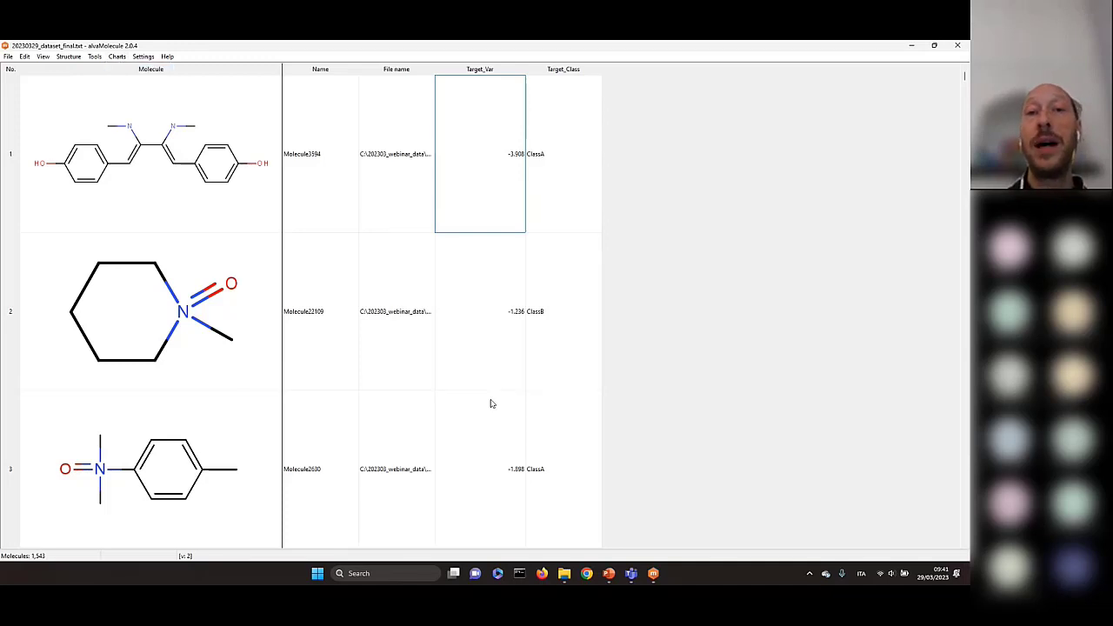
pyautogui.click(493, 336)
pyautogui.click(117, 57)
pyautogui.click(135, 68)
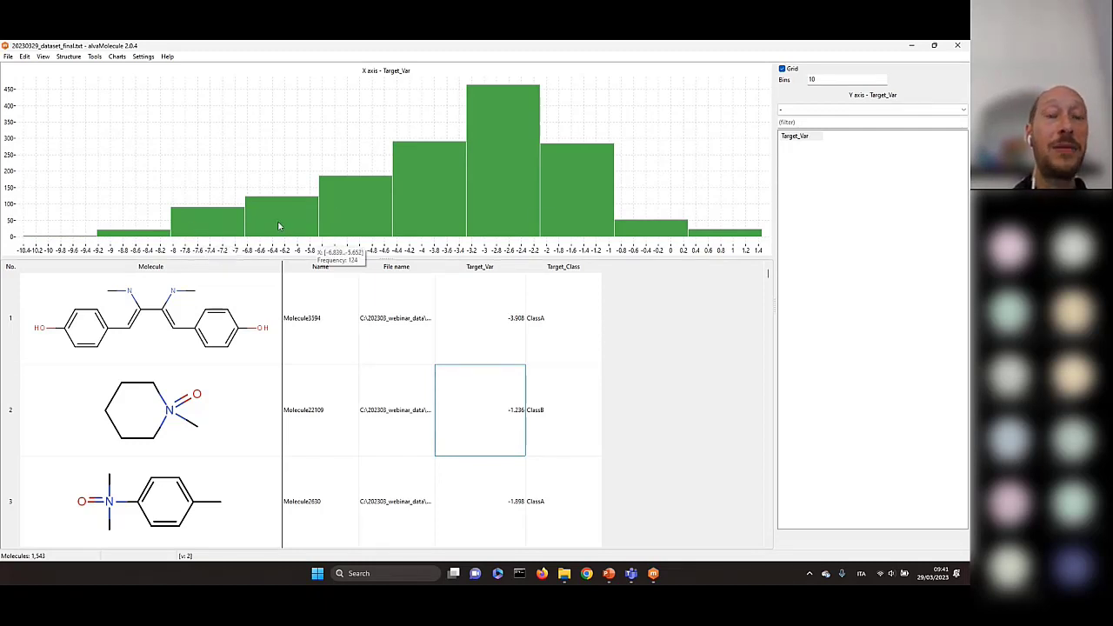
# Step: Filter the worksheet to the histogram bar spanning about -5.6 to -4.5 and look through its molecules
pyautogui.click(329, 210)
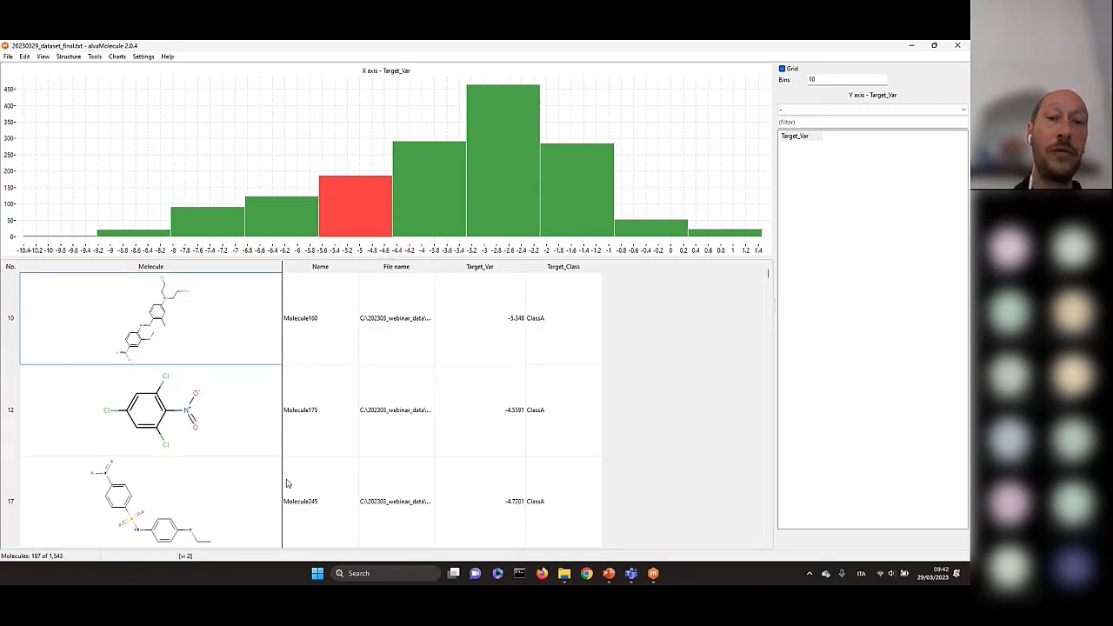
pyautogui.scroll(-3, 376, 454)
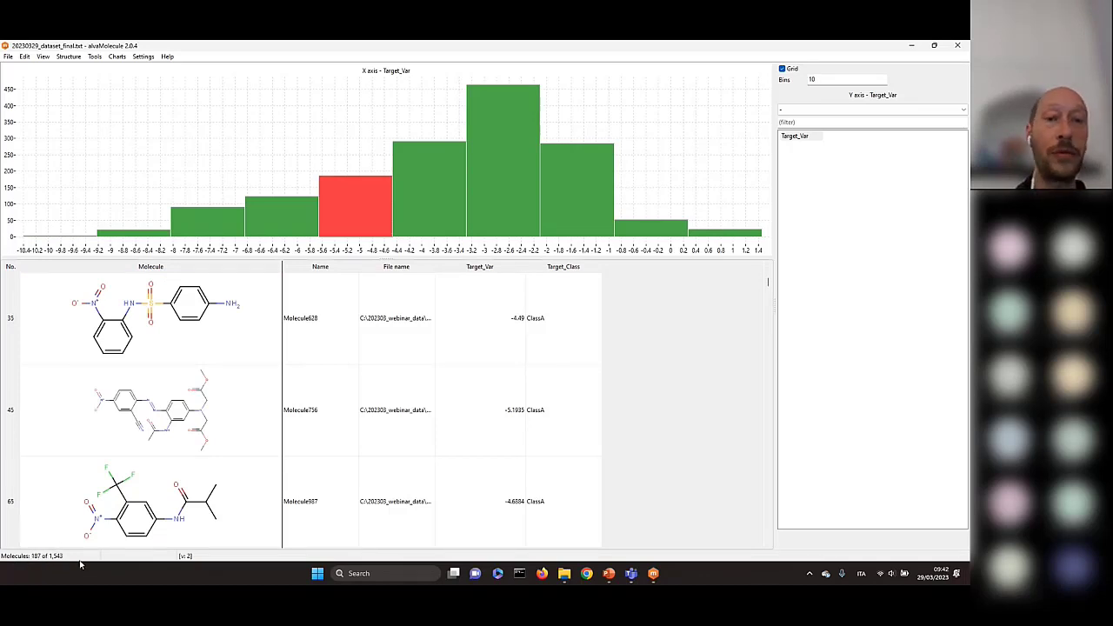
pyautogui.scroll(3, 361, 426)
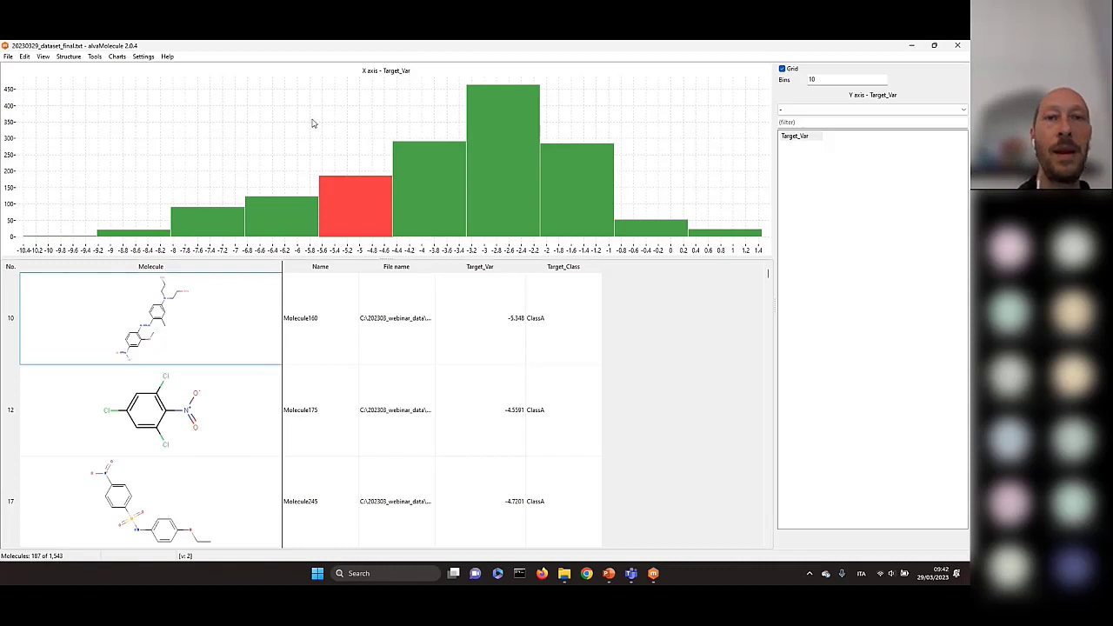
# Step: Reset the histogram selection to list all molecules again and close the histogram
pyautogui.moveTo(516, 142)
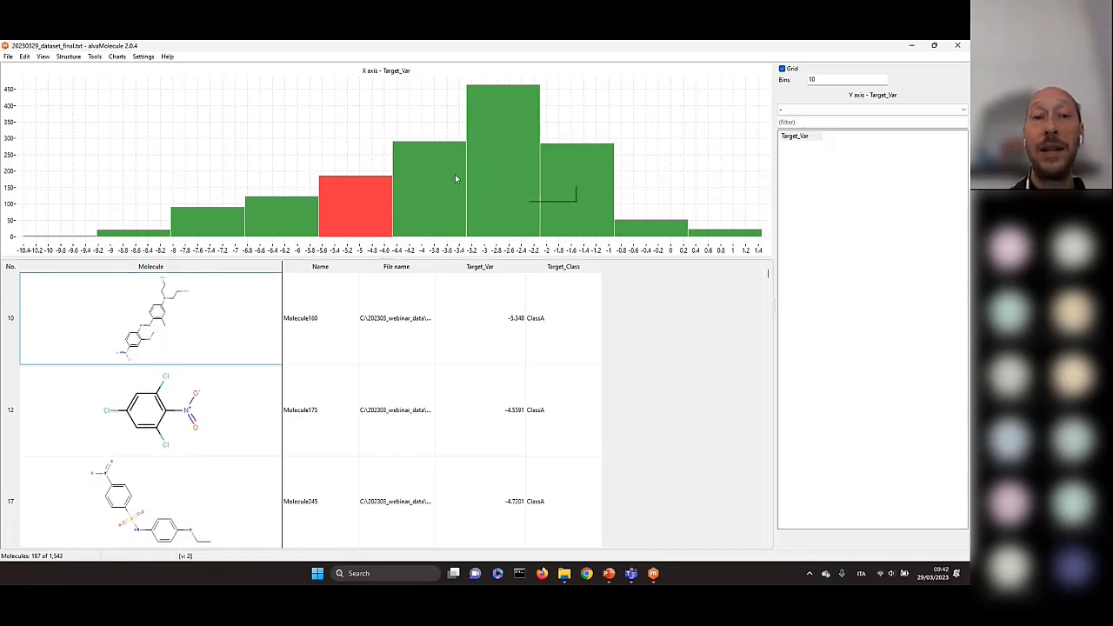
pyautogui.moveTo(352, 186)
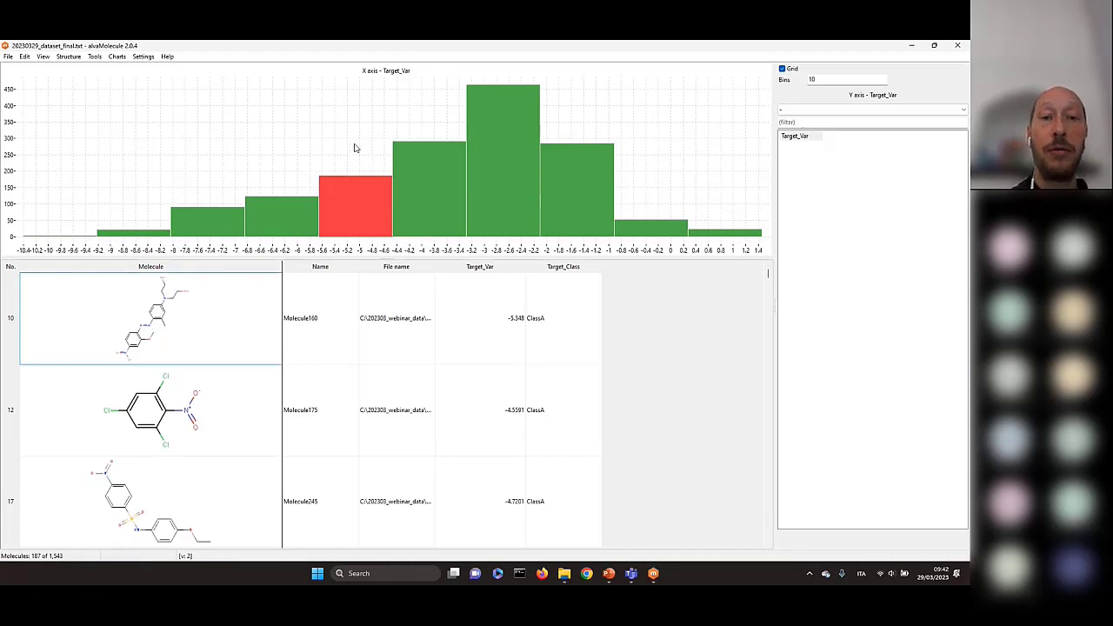
pyautogui.rightClick(354, 144)
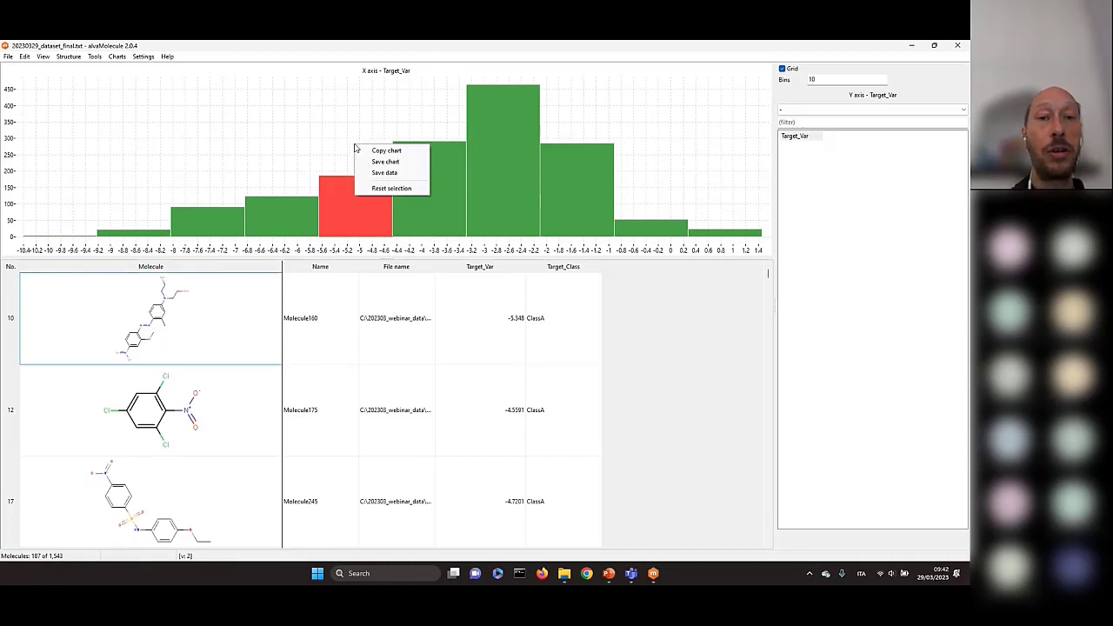
pyautogui.click(391, 189)
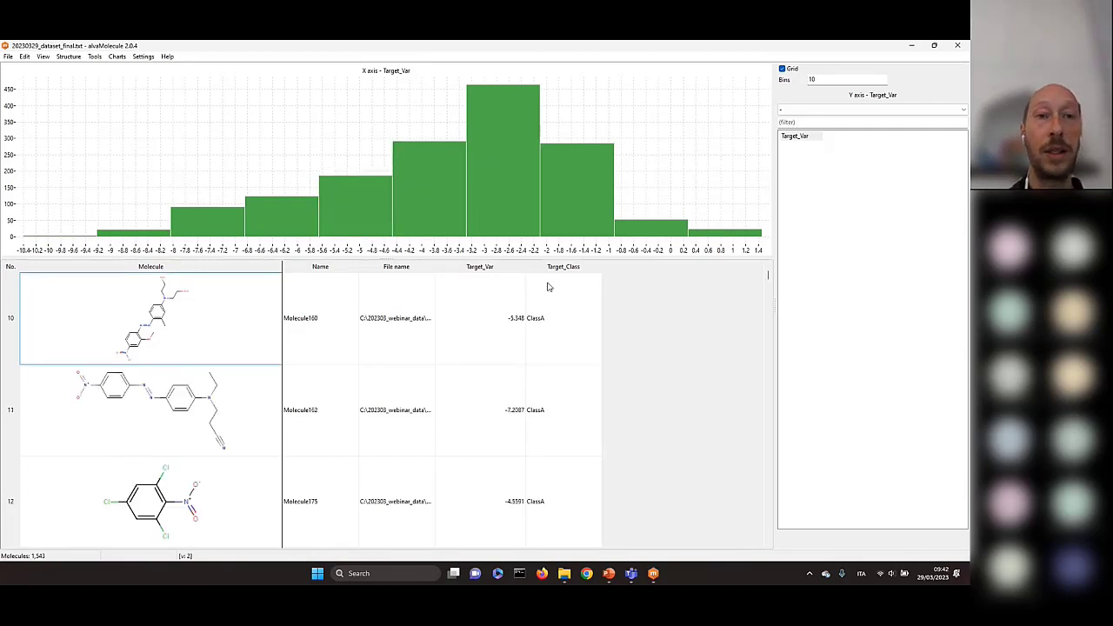
pyautogui.click(120, 56)
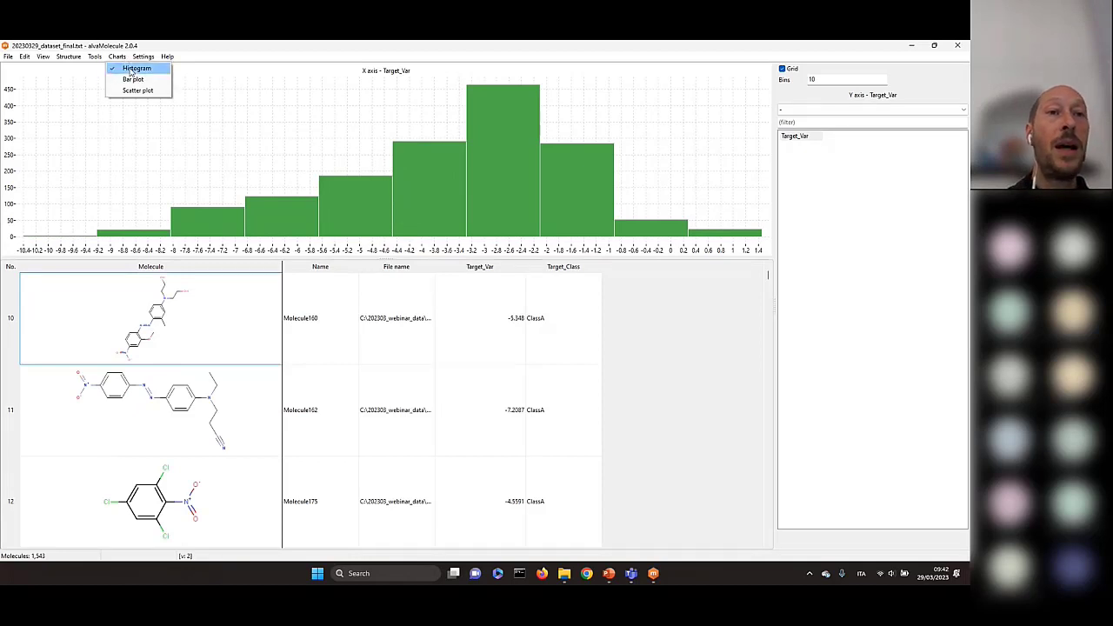
pyautogui.click(126, 72)
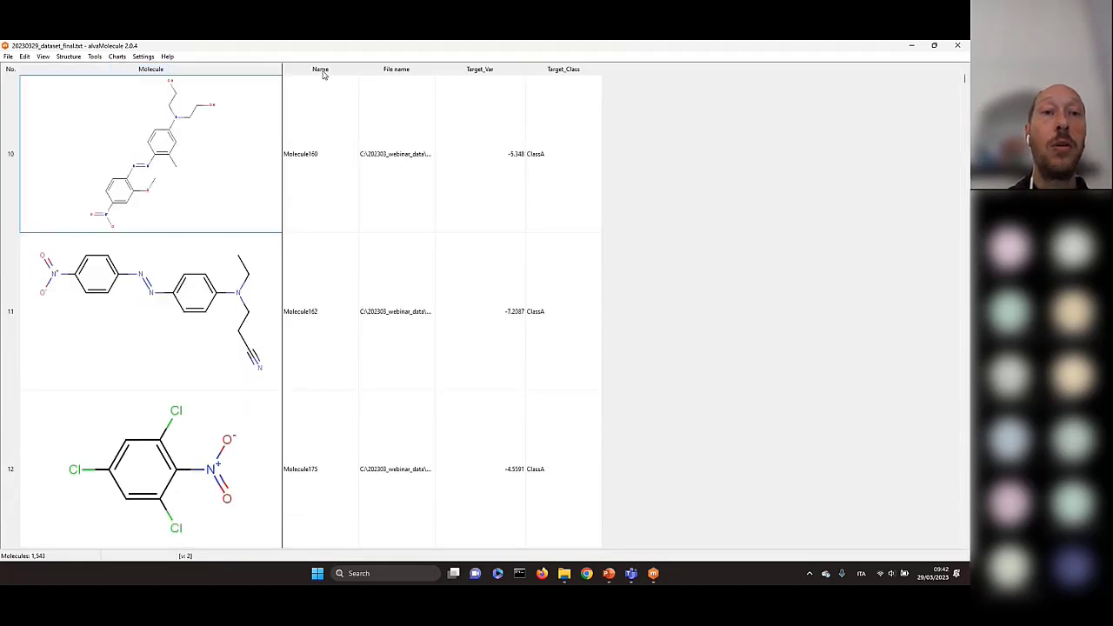
# Step: Rename molecule number 10 in the worksheet as Molecule1
pyautogui.click(325, 187)
pyautogui.doubleClick(325, 185)
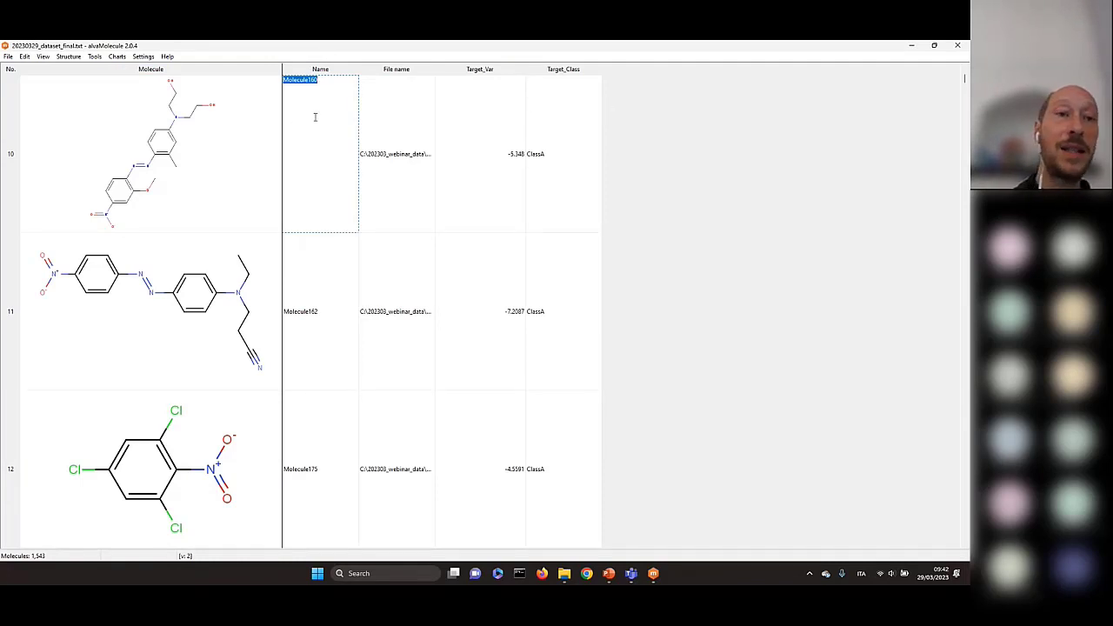
pyautogui.write('Molec')
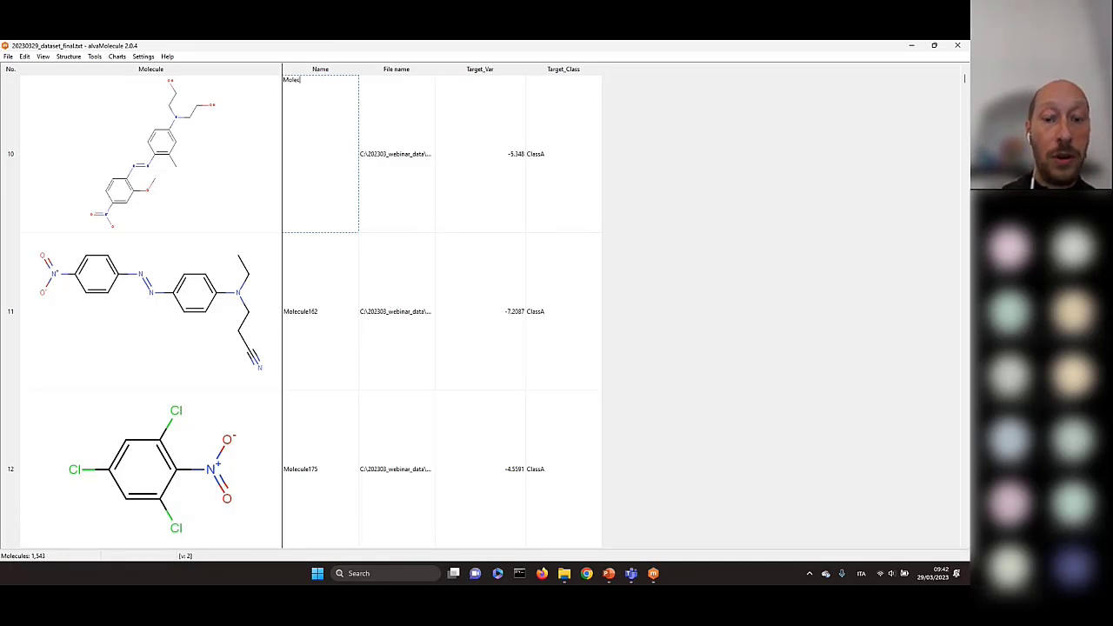
pyautogui.write('ule1')
pyautogui.press('Return')
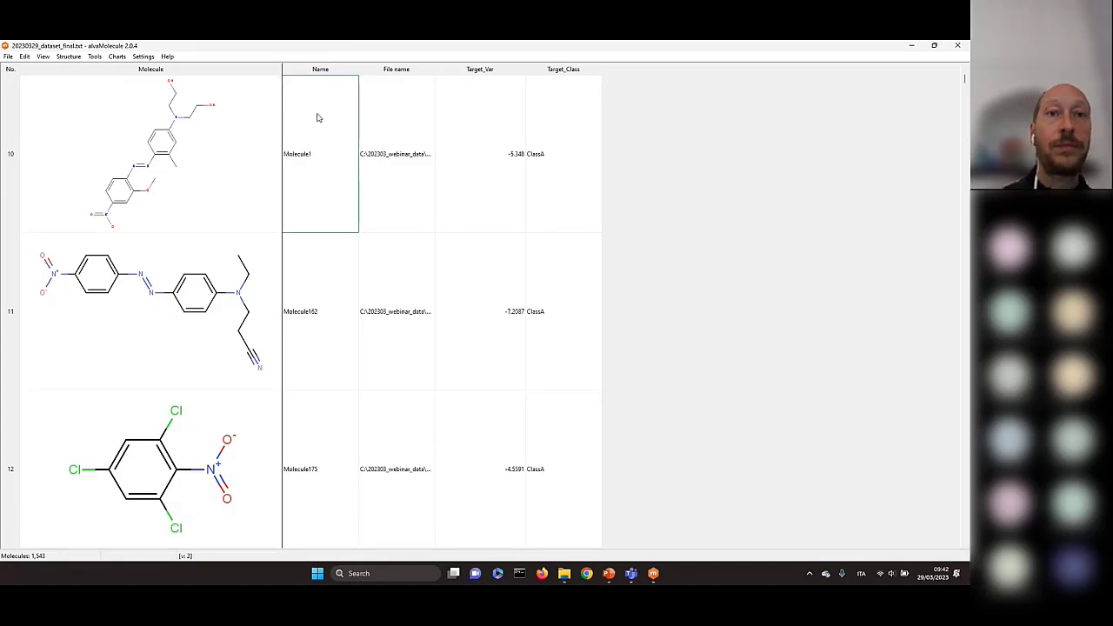
# Step: Set the Target_Class of molecule number 10 to ClassB
pyautogui.doubleClick(505, 154)
pyautogui.click(548, 174)
pyautogui.doubleClick(551, 114)
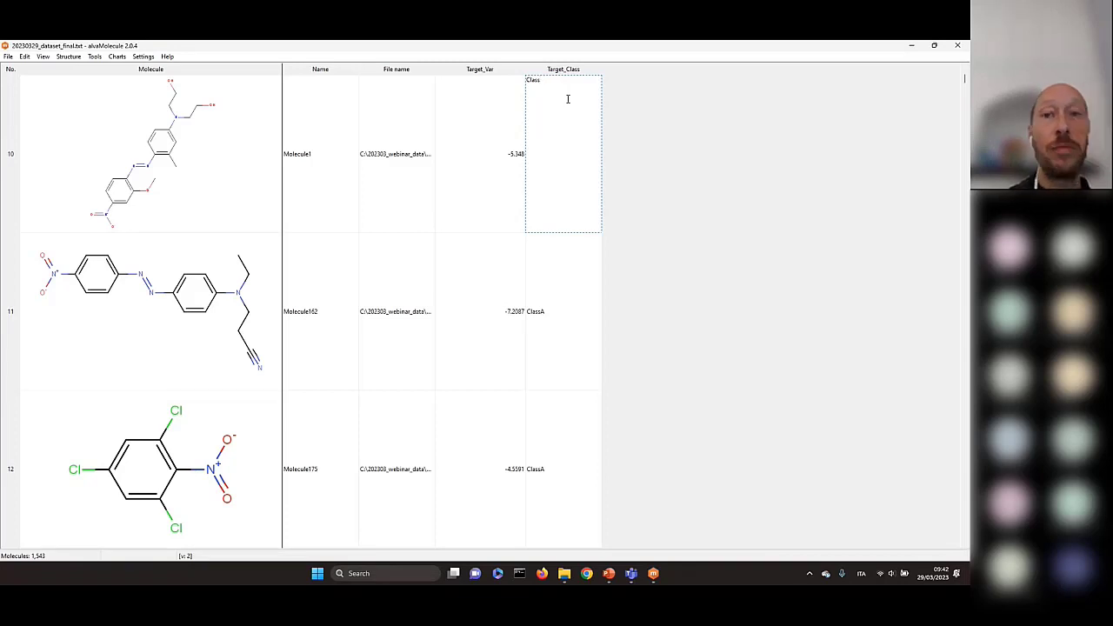
pyautogui.write('B')
pyautogui.press('Return')
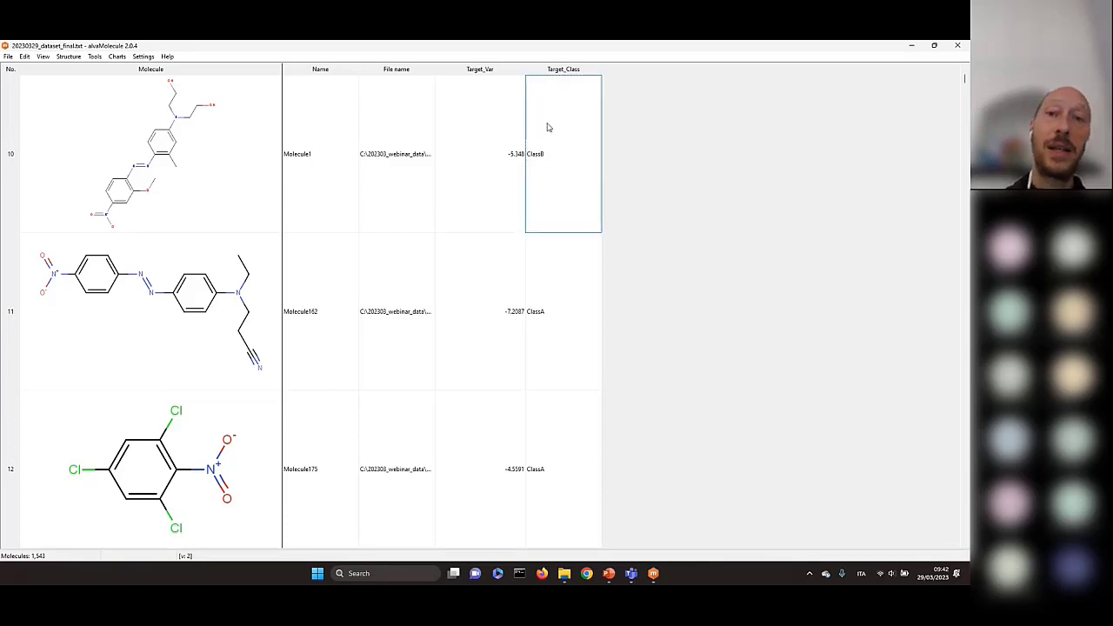
pyautogui.click(497, 130)
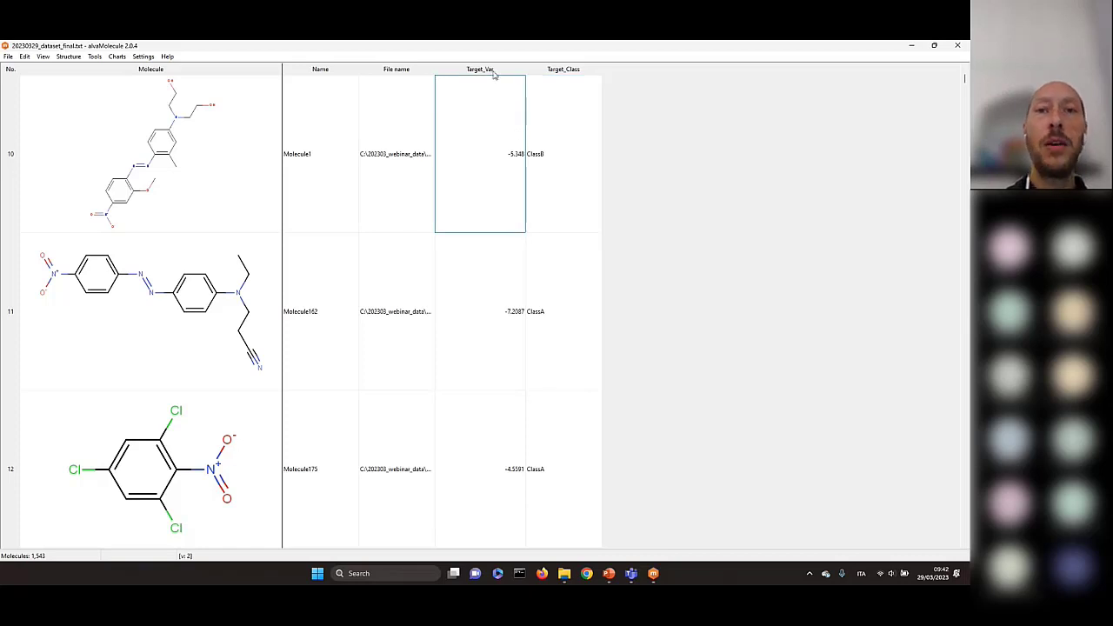
# Step: Sort the worksheet by Target_Var in ascending order, look at the first molecules, and remove the sorting
pyautogui.rightClick(495, 76)
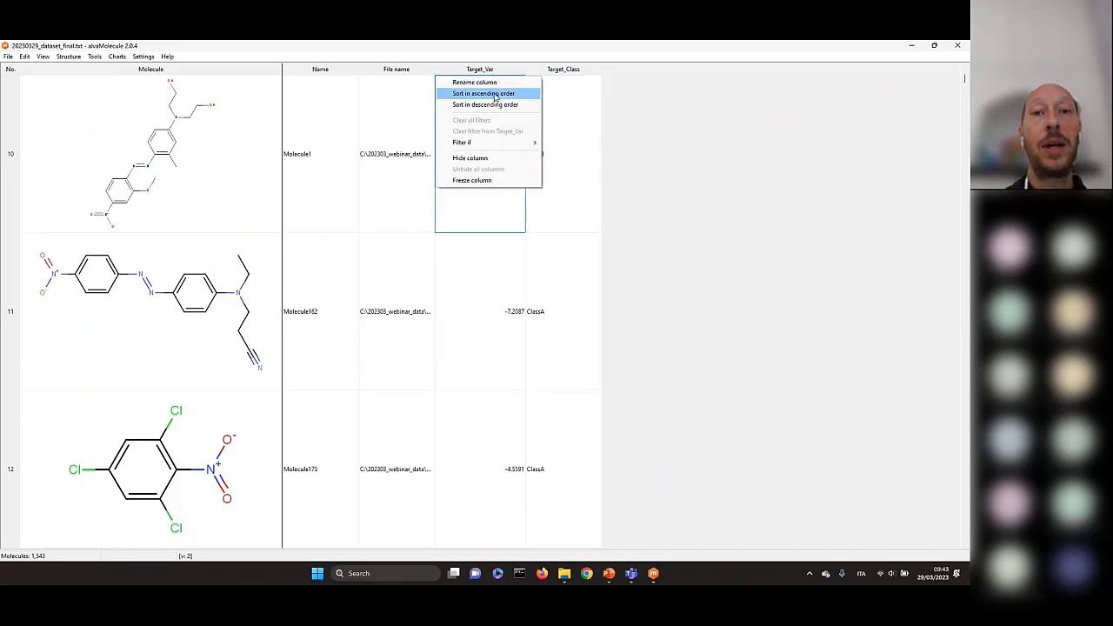
pyautogui.click(495, 94)
pyautogui.scroll(-2, 491, 278)
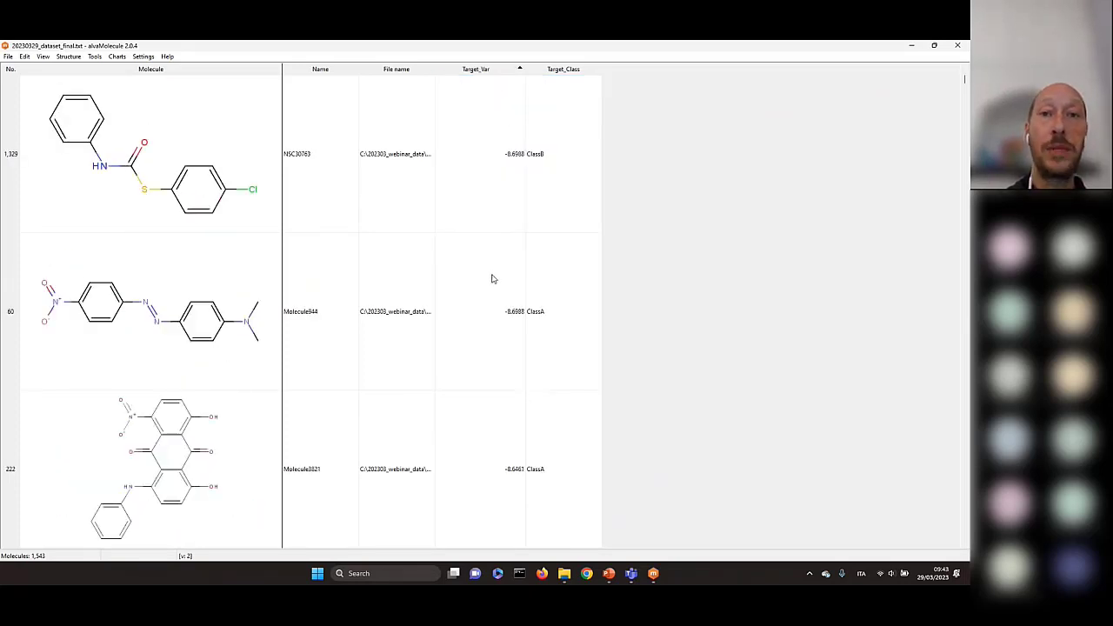
pyautogui.scroll(3, 492, 279)
pyautogui.rightClick(485, 70)
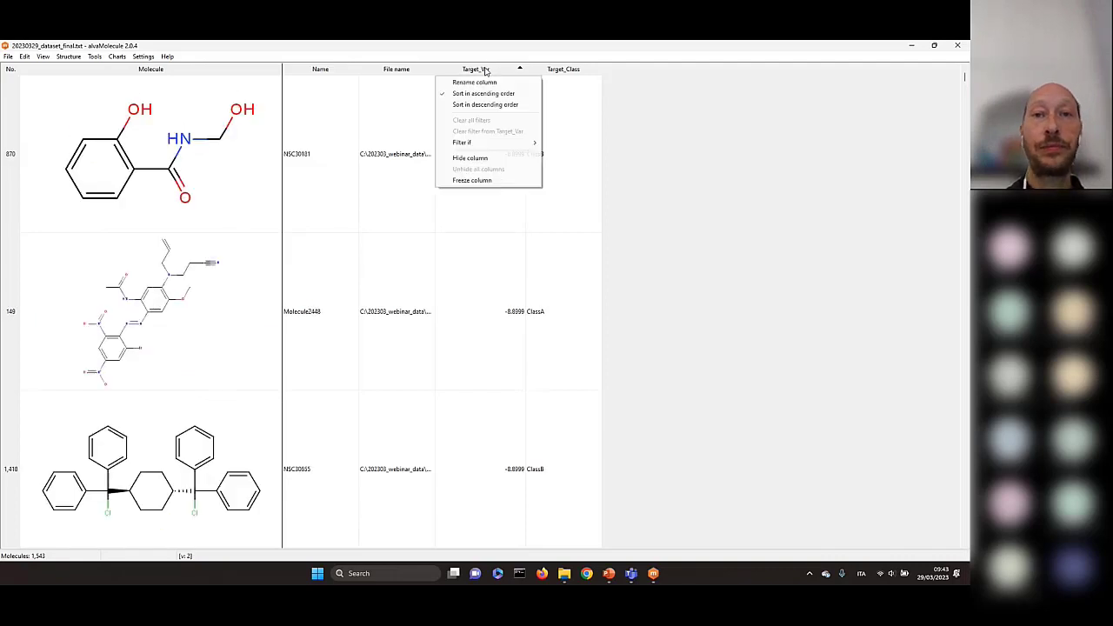
pyautogui.click(484, 93)
pyautogui.rightClick(489, 71)
pyautogui.moveTo(483, 143)
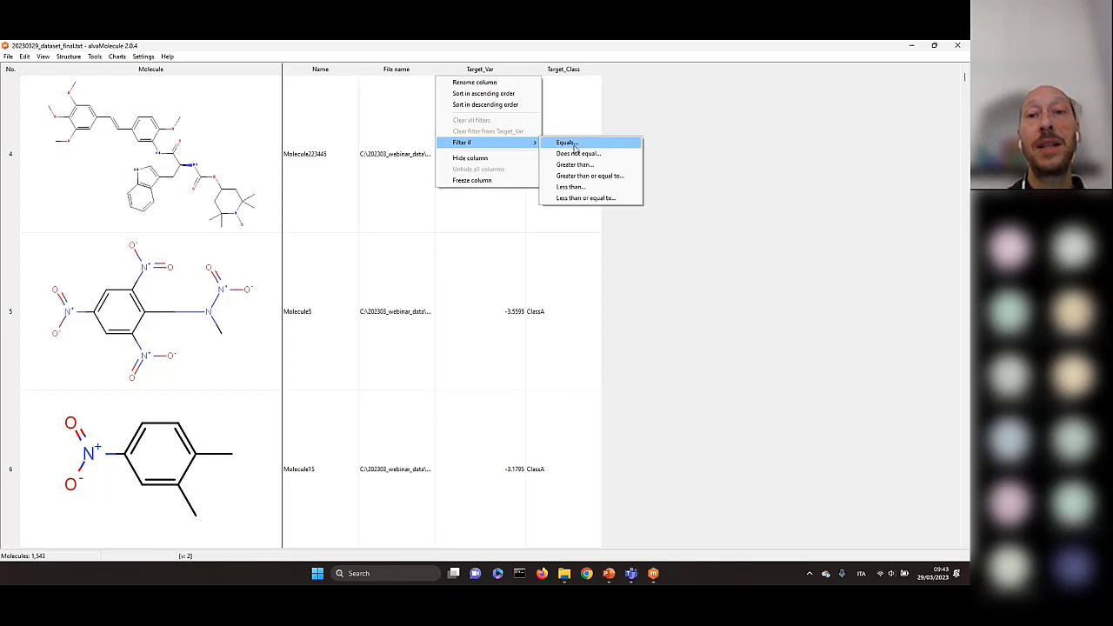
pyautogui.click(554, 317)
pyautogui.click(555, 128)
# Step: Filter the worksheet to molecules whose Target_Class equals ClassB, and clear all filters again
pyautogui.rightClick(554, 71)
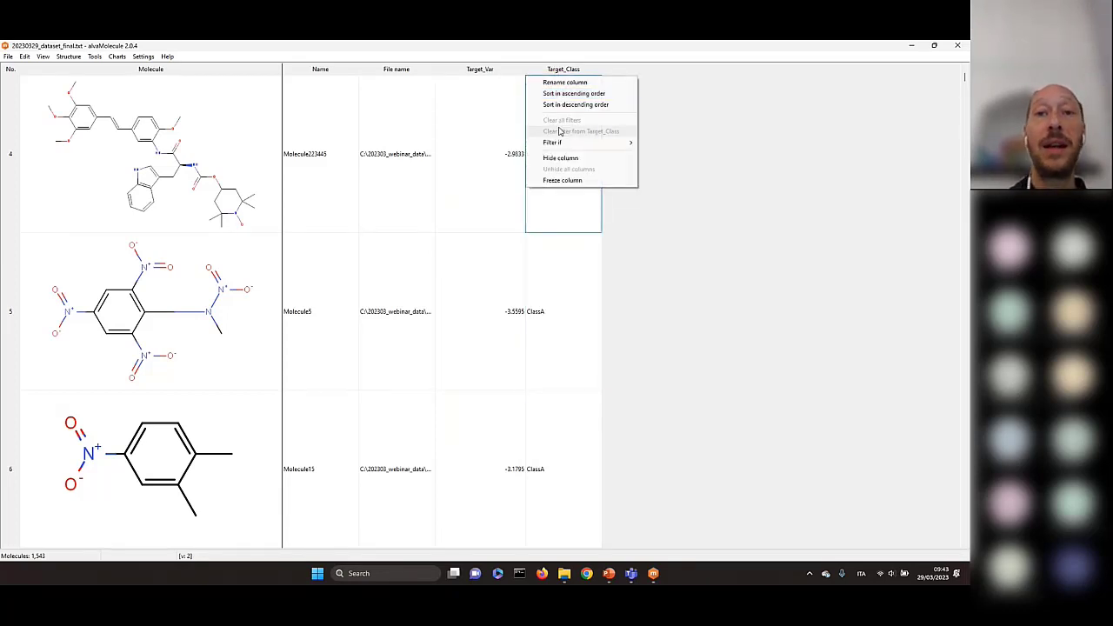
pyautogui.moveTo(609, 142)
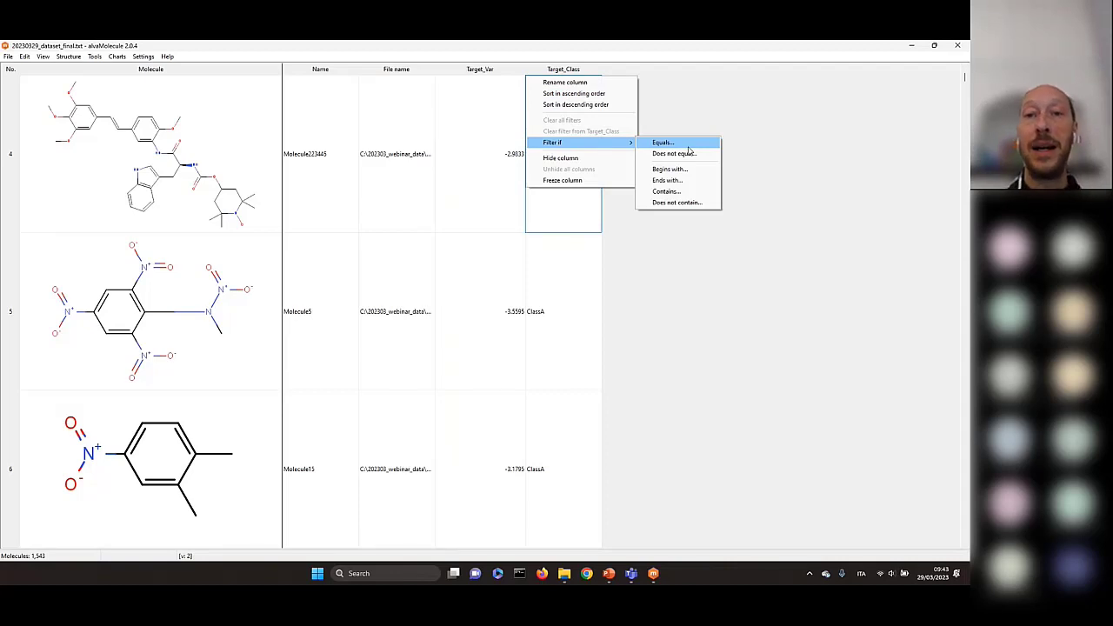
pyautogui.click(664, 142)
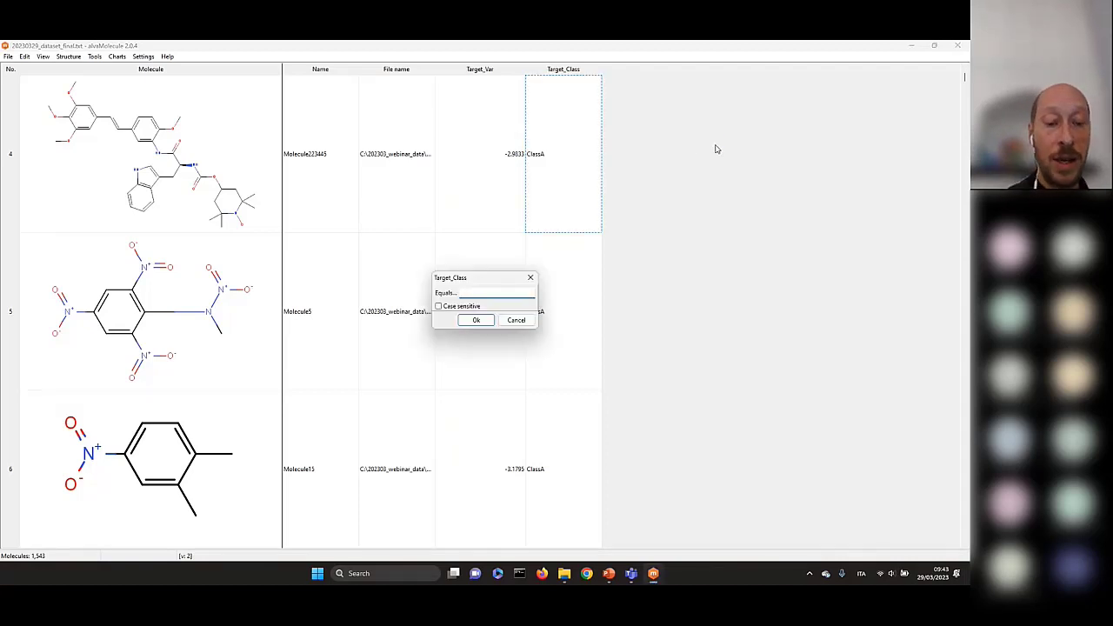
pyautogui.write('Class')
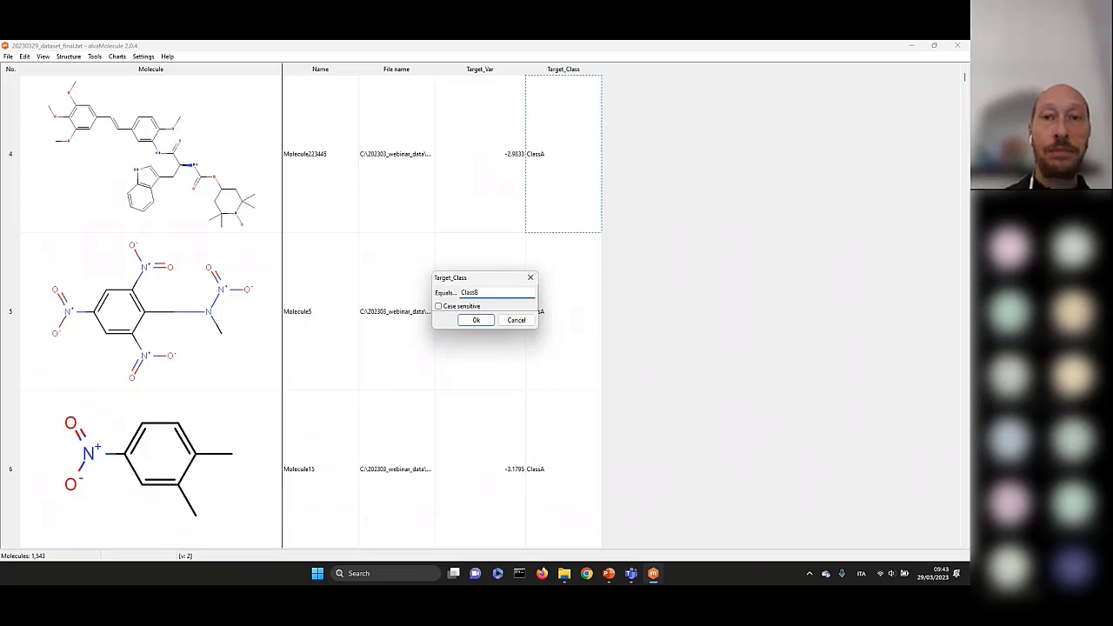
pyautogui.write('B')
pyautogui.press('Return')
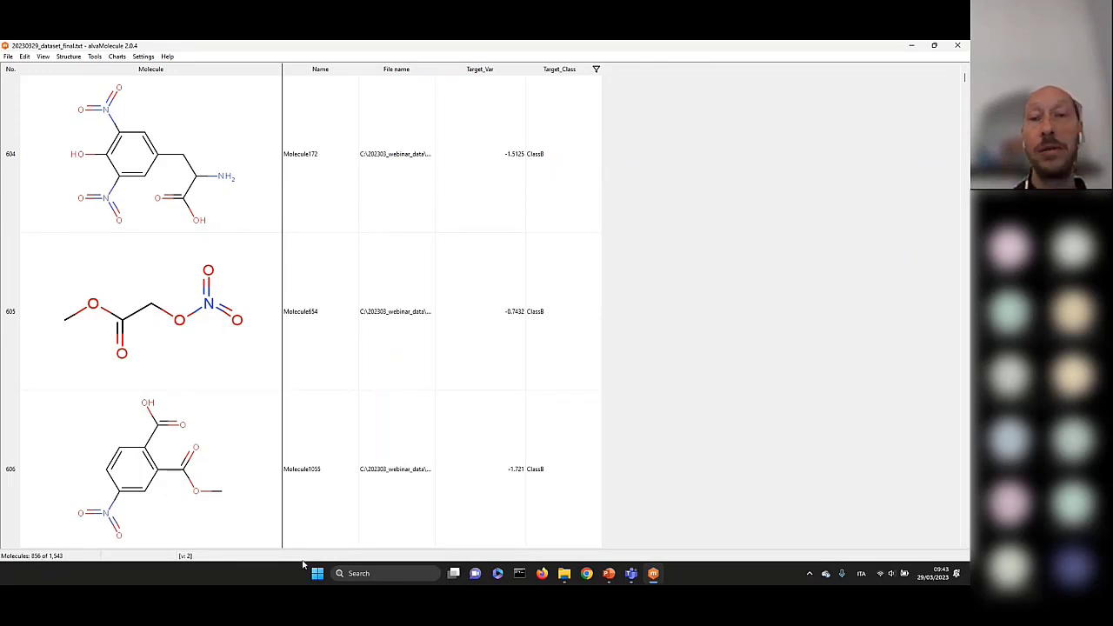
pyautogui.rightClick(575, 74)
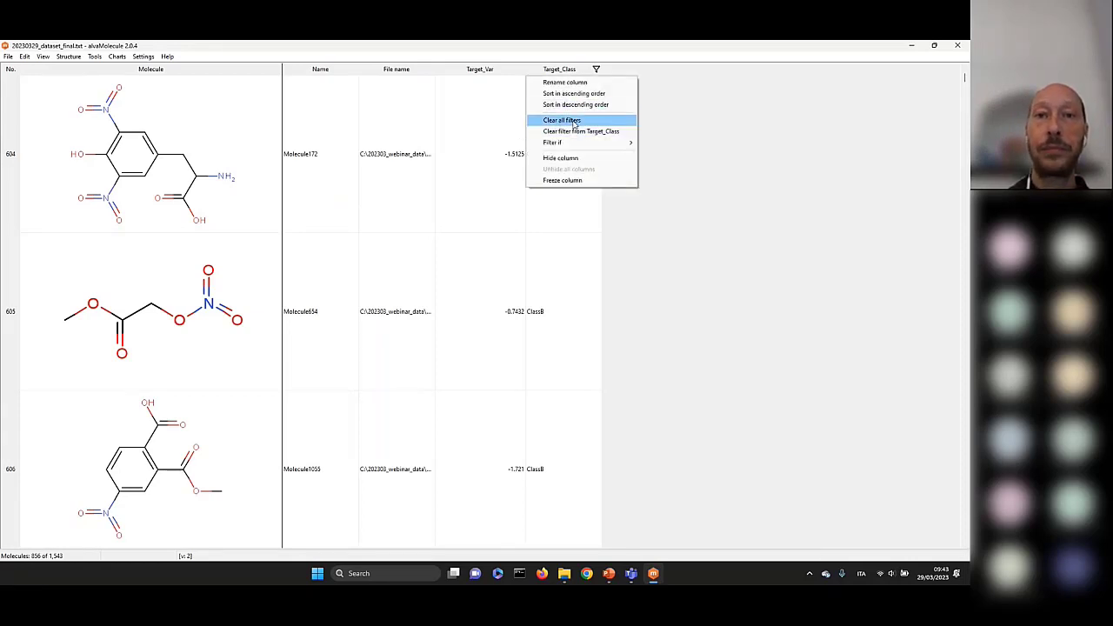
pyautogui.click(570, 119)
# Step: Rename the Target_Var column as Target_Regression
pyautogui.rightClick(501, 73)
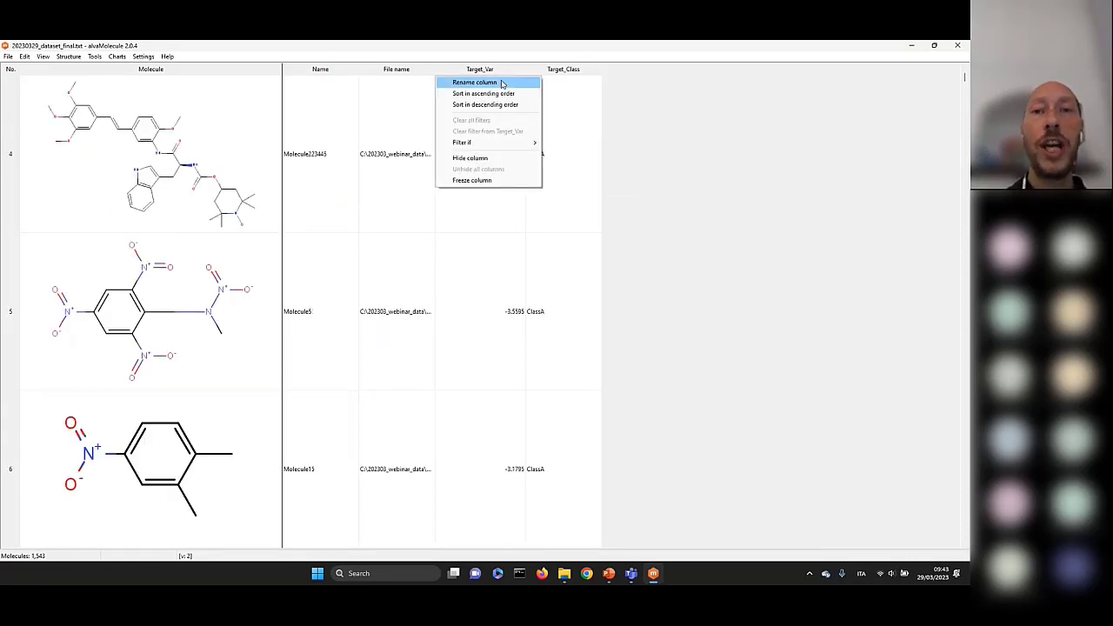
pyautogui.click(501, 83)
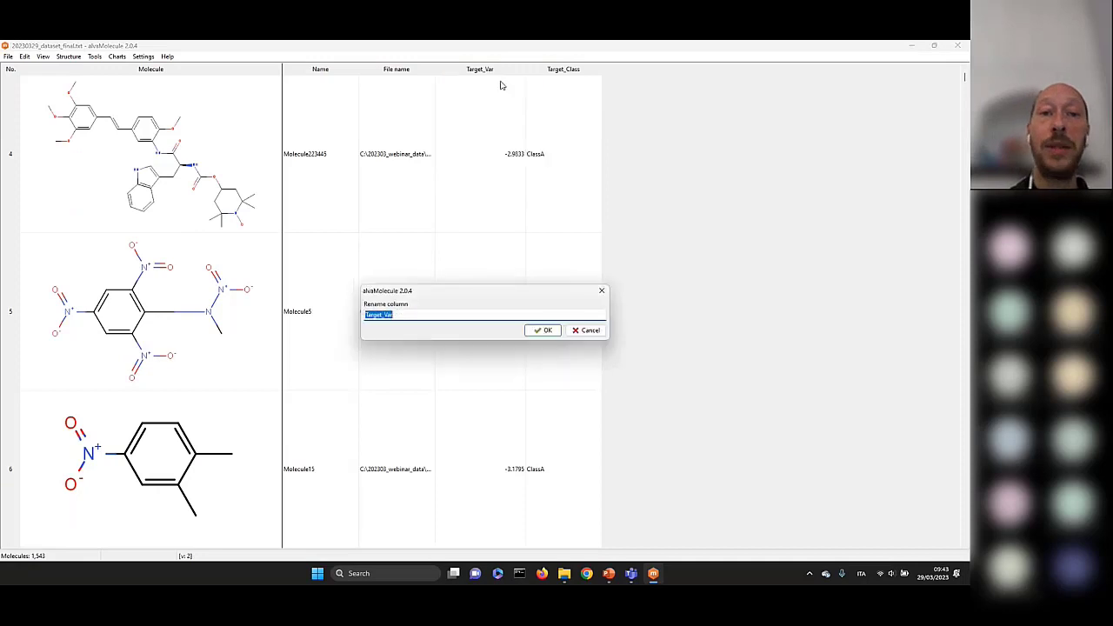
pyautogui.click(401, 314)
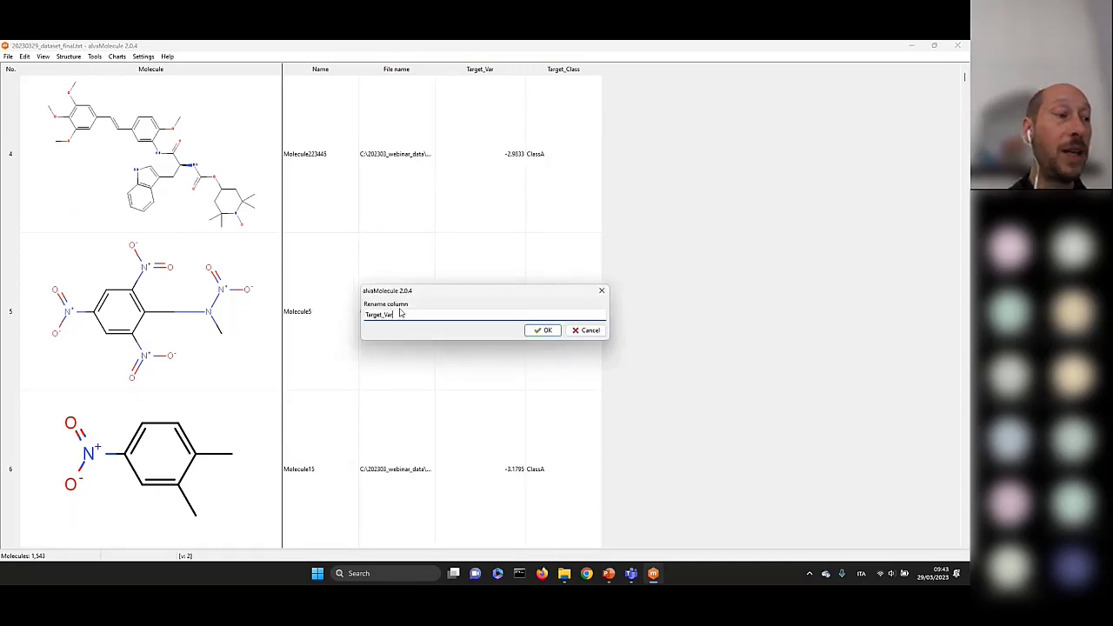
pyautogui.press('BackSpace')
pyautogui.write('Regression')
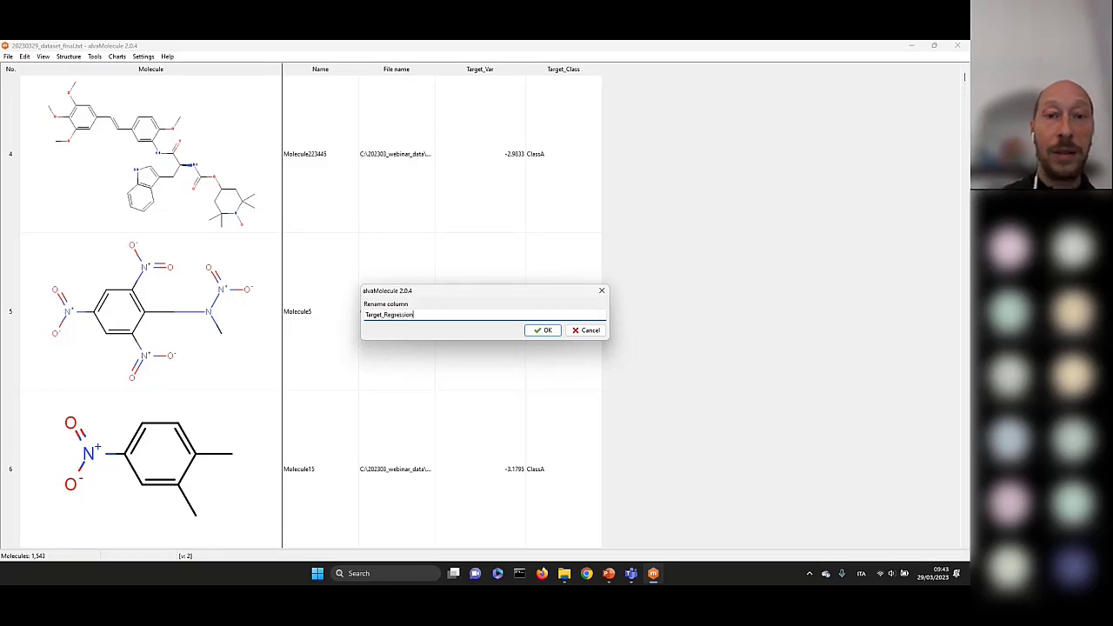
pyautogui.press('Return')
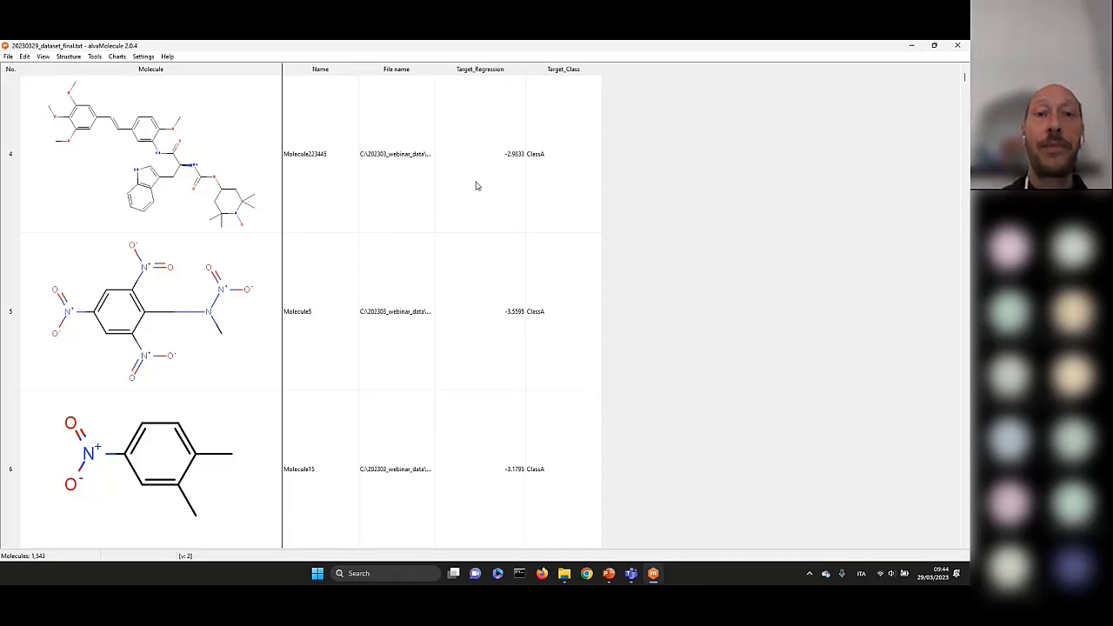
# Step: Display all structures of the dataset in their aromatic form
pyautogui.scroll(-8, 293, 322)
pyautogui.scroll(-4, 293, 321)
pyautogui.scroll(8, 294, 316)
pyautogui.scroll(7, 294, 317)
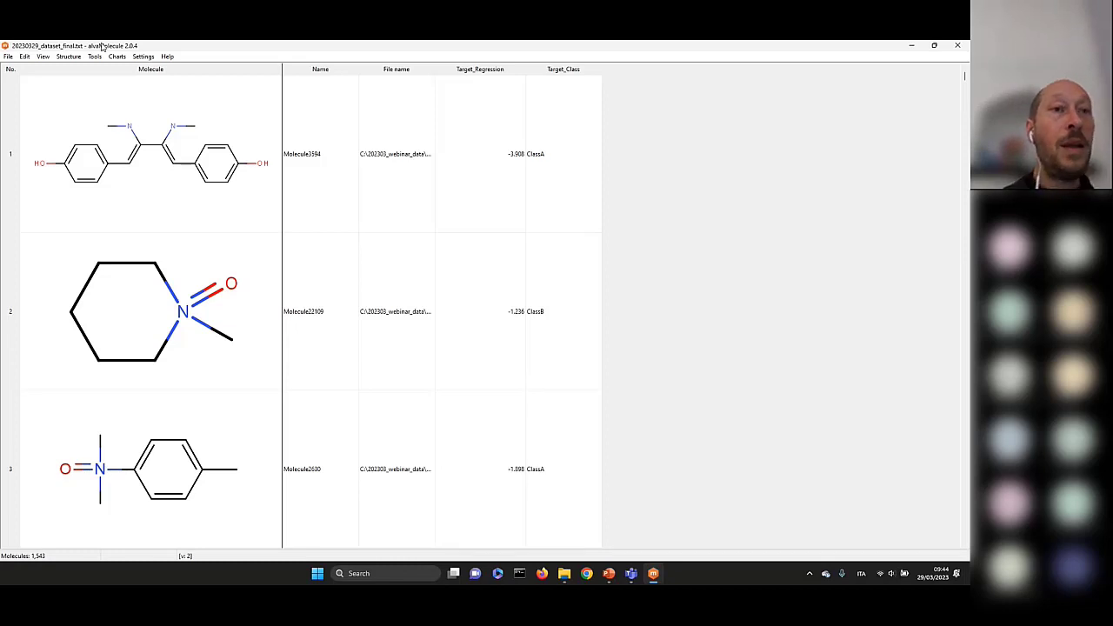
pyautogui.click(68, 56)
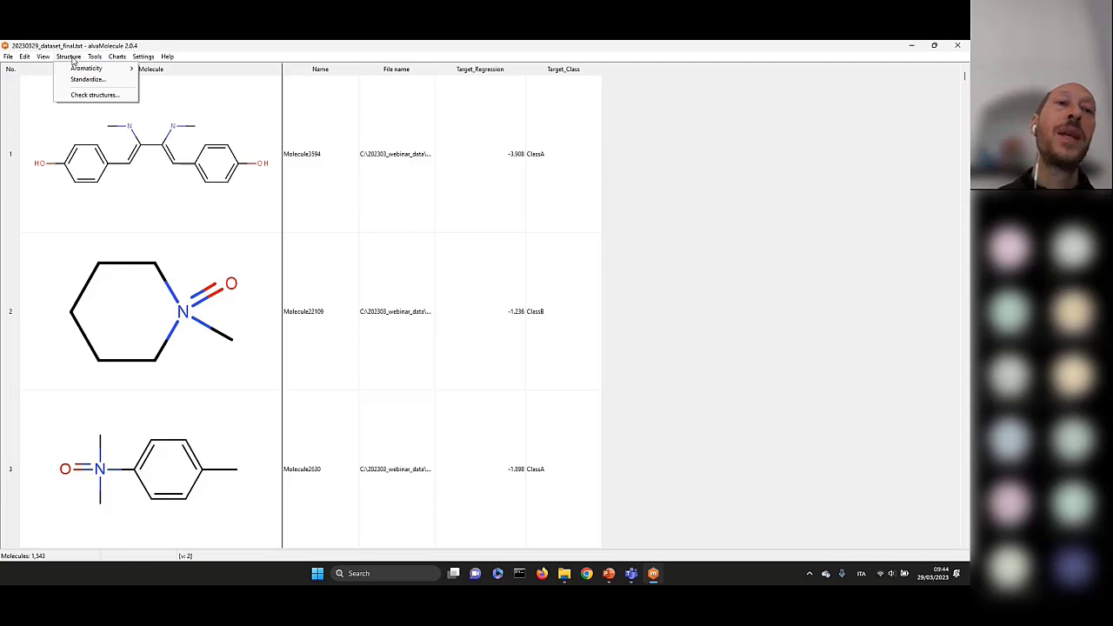
pyautogui.moveTo(87, 70)
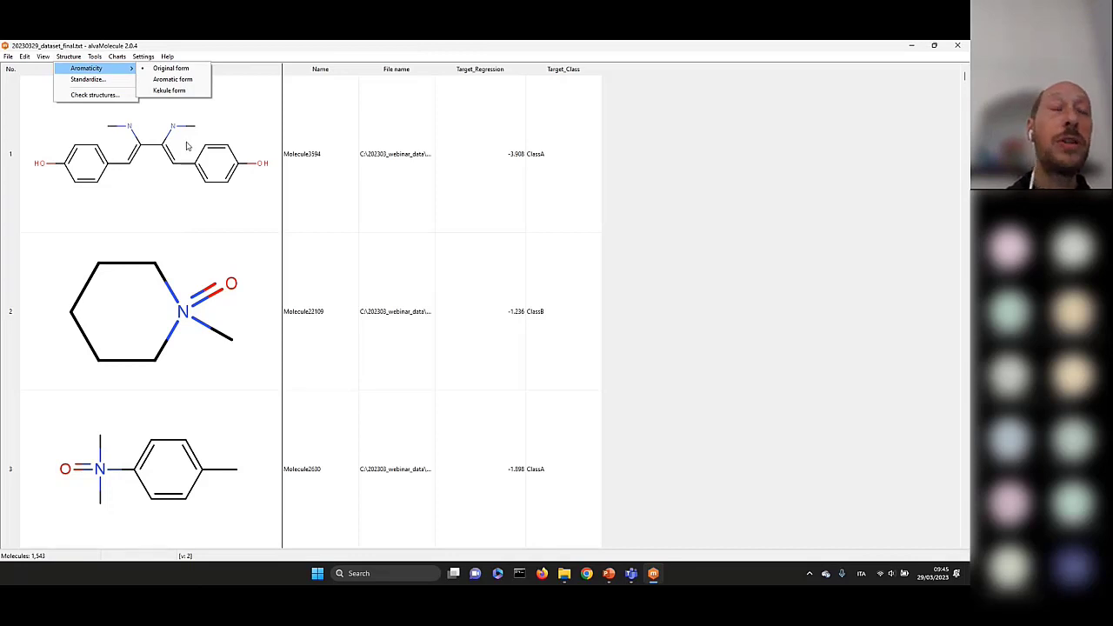
pyautogui.click(175, 82)
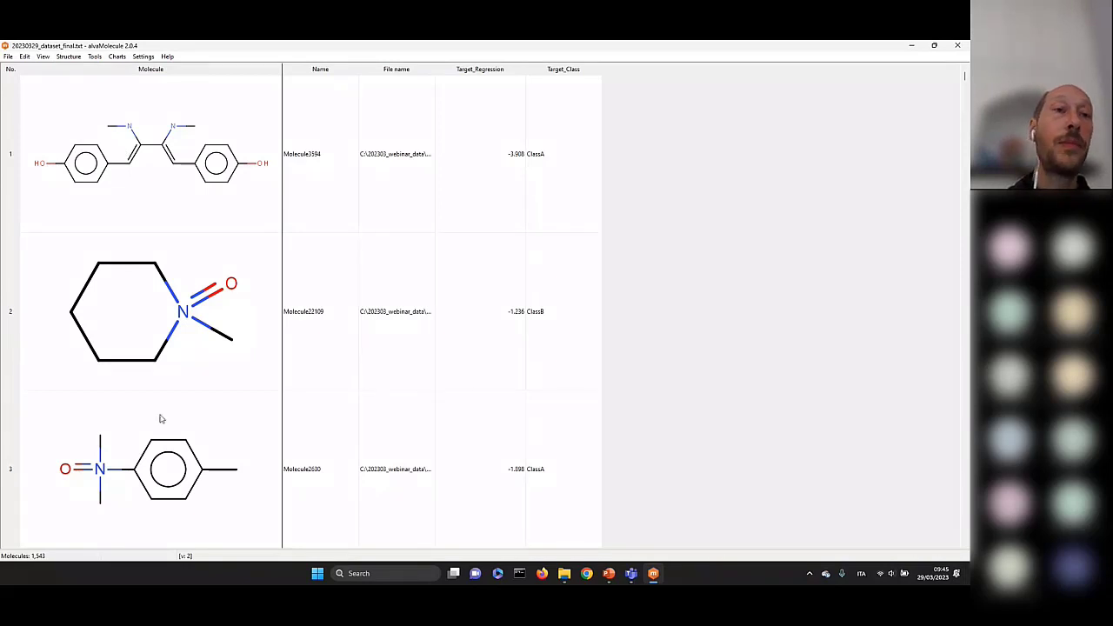
# Step: Switch the aromaticity representation of all structures to the Kekule form
pyautogui.click(69, 55)
pyautogui.moveTo(87, 70)
pyautogui.click(175, 91)
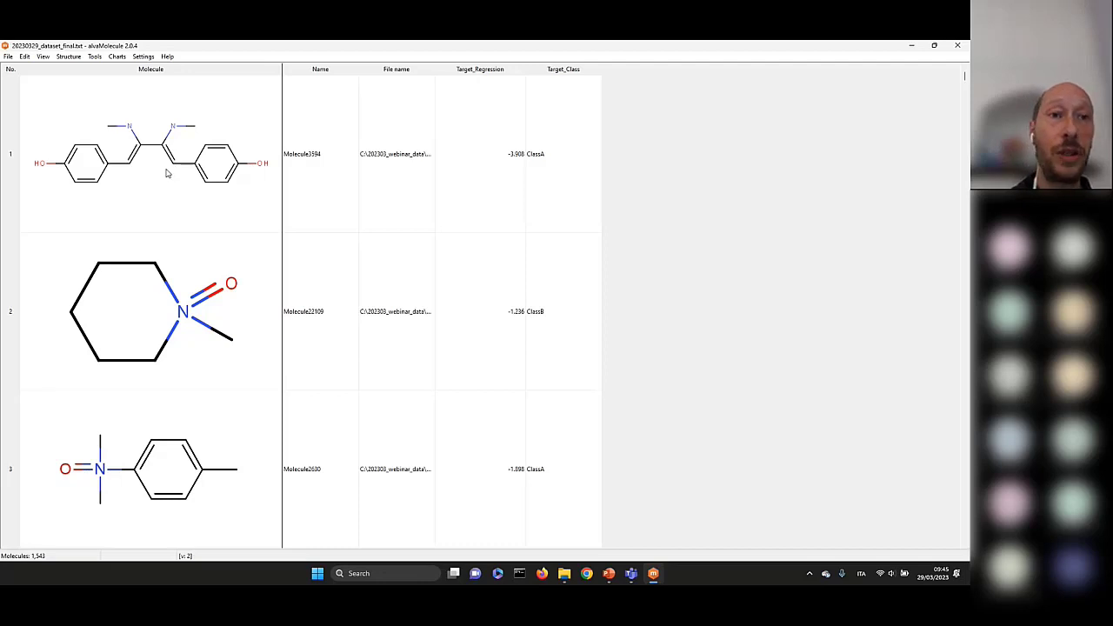
# Step: Run the structure check on the dataset with all checks enabled, from multiple structures to radical atoms, and dismiss the results summary
pyautogui.click(68, 55)
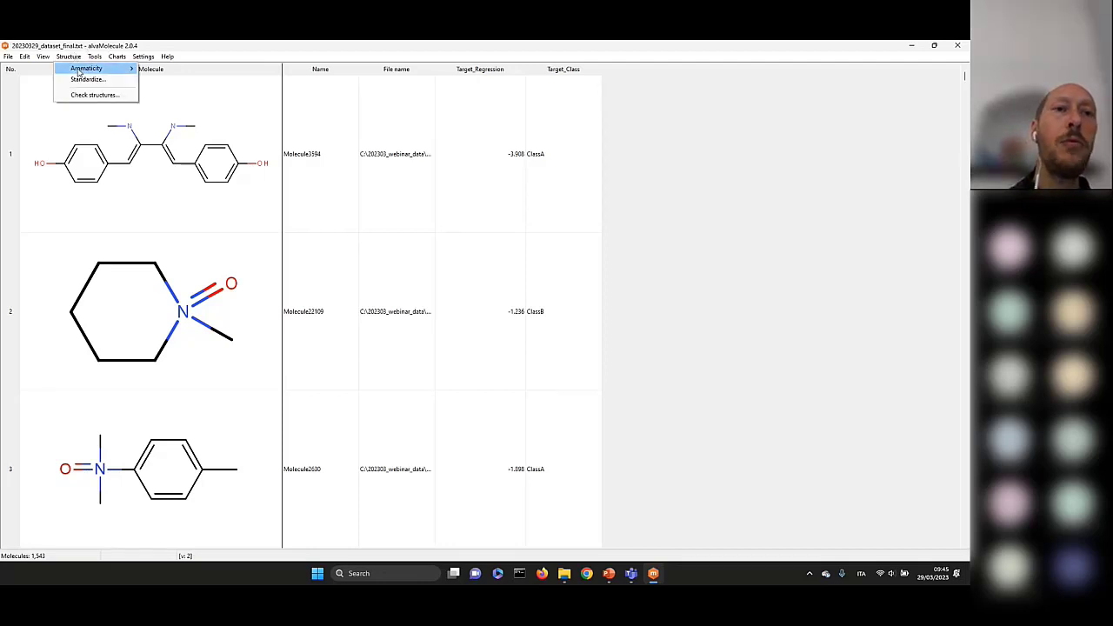
pyautogui.moveTo(109, 69)
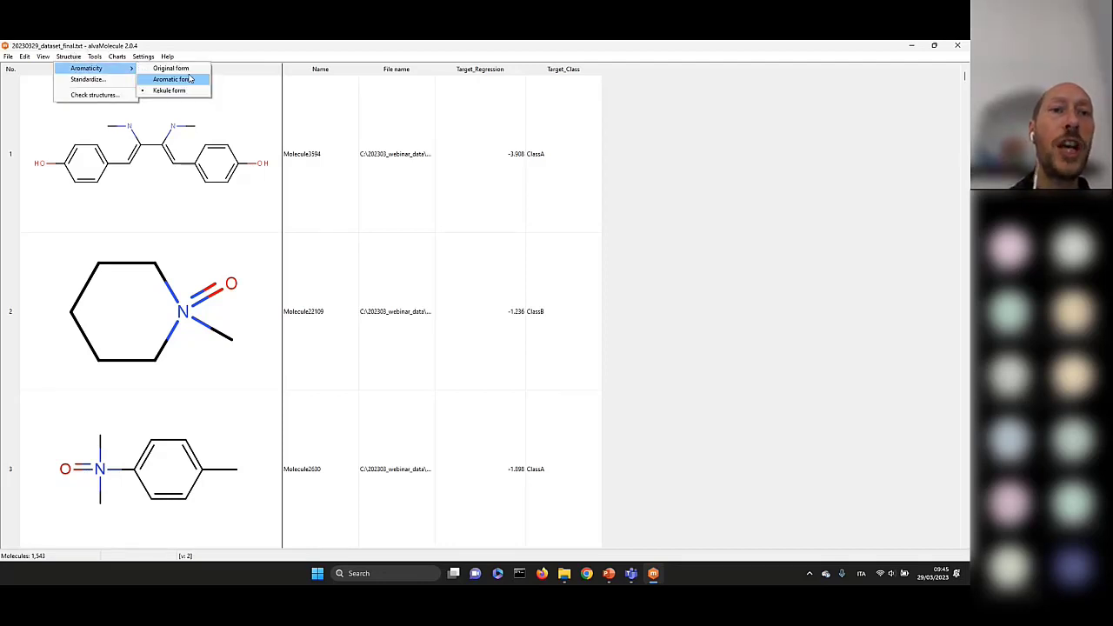
pyautogui.click(87, 94)
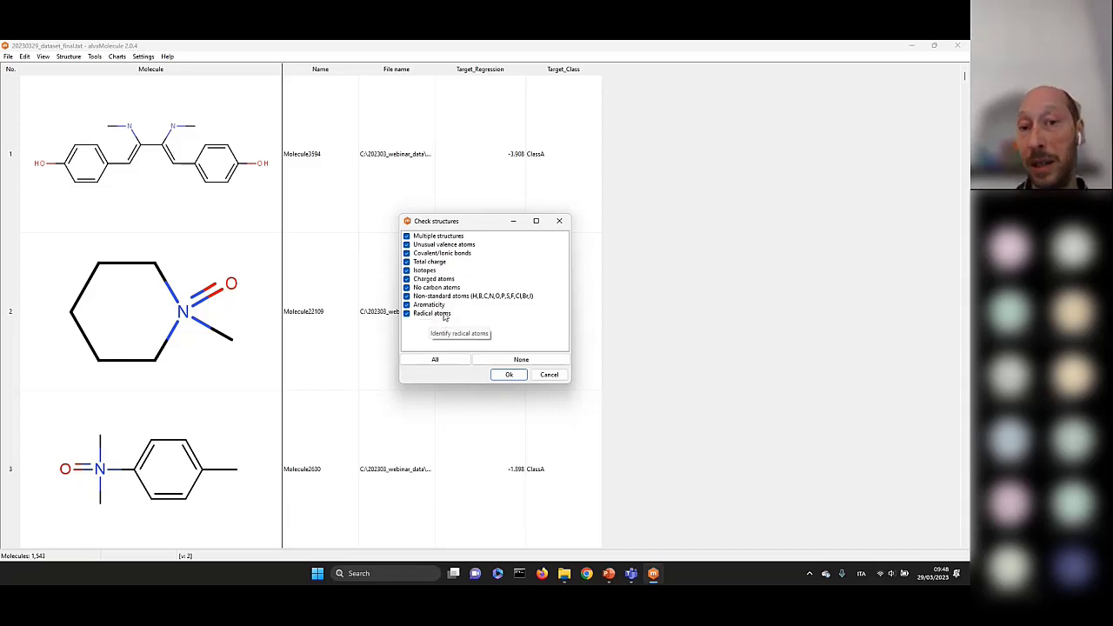
pyautogui.click(407, 235)
pyautogui.click(407, 237)
pyautogui.click(408, 244)
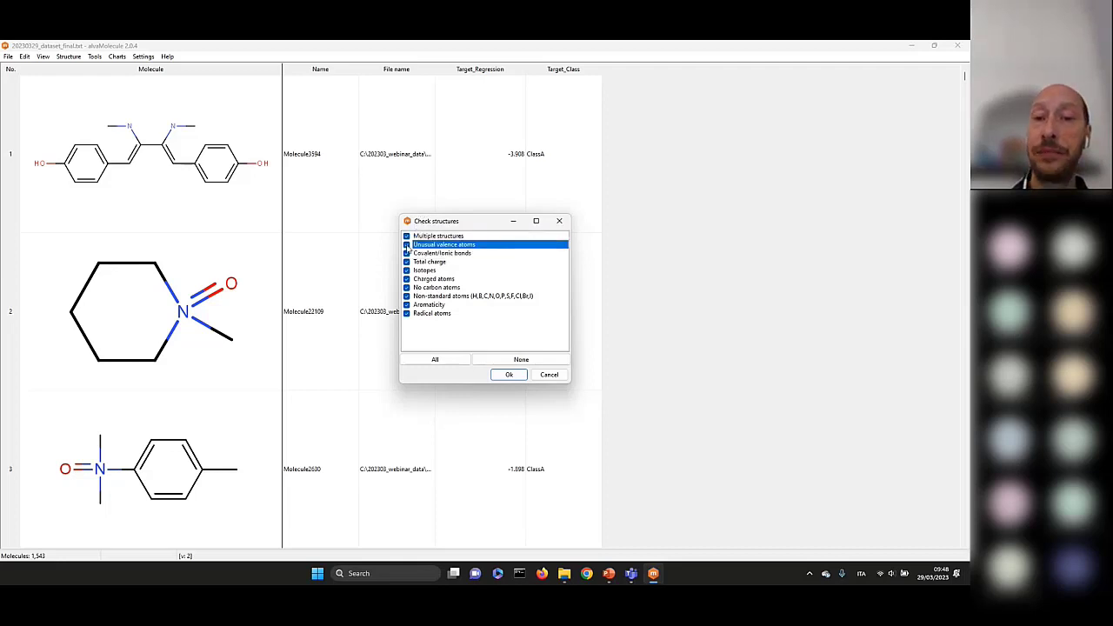
pyautogui.click(509, 376)
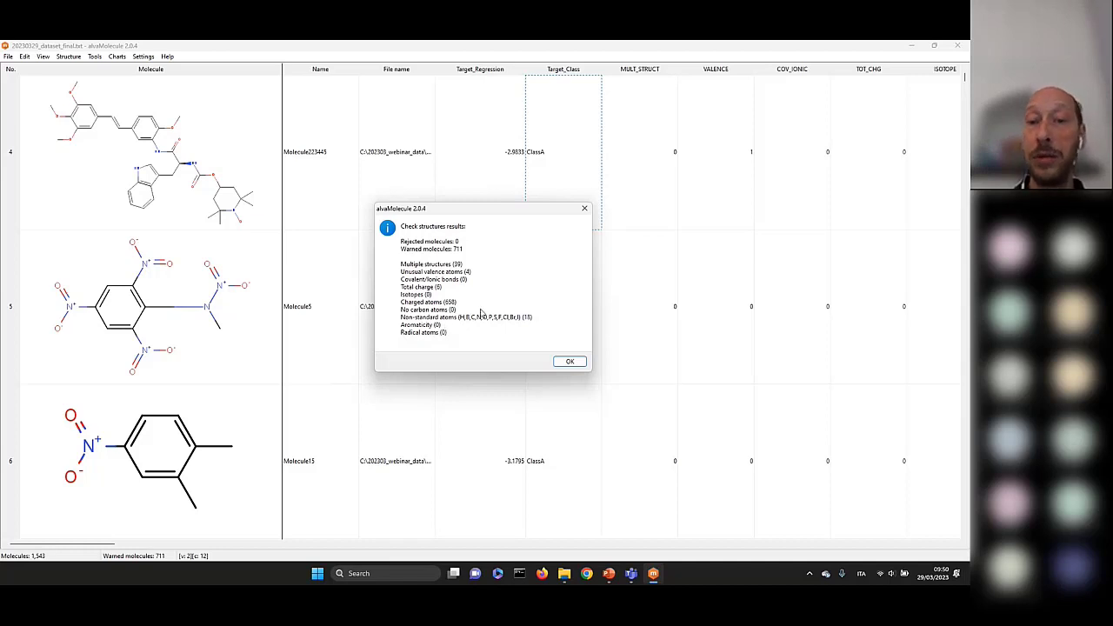
pyautogui.click(567, 363)
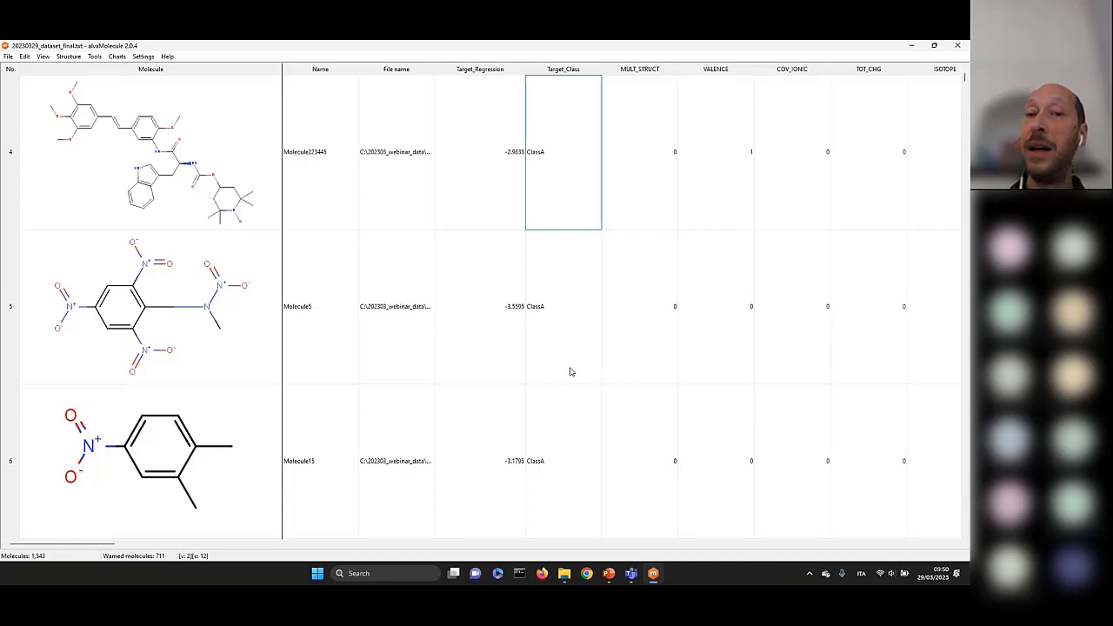
# Step: Examine the structure check columns added to the worksheet, including N_WARNINGS and REJECTED
pyautogui.click(750, 546)
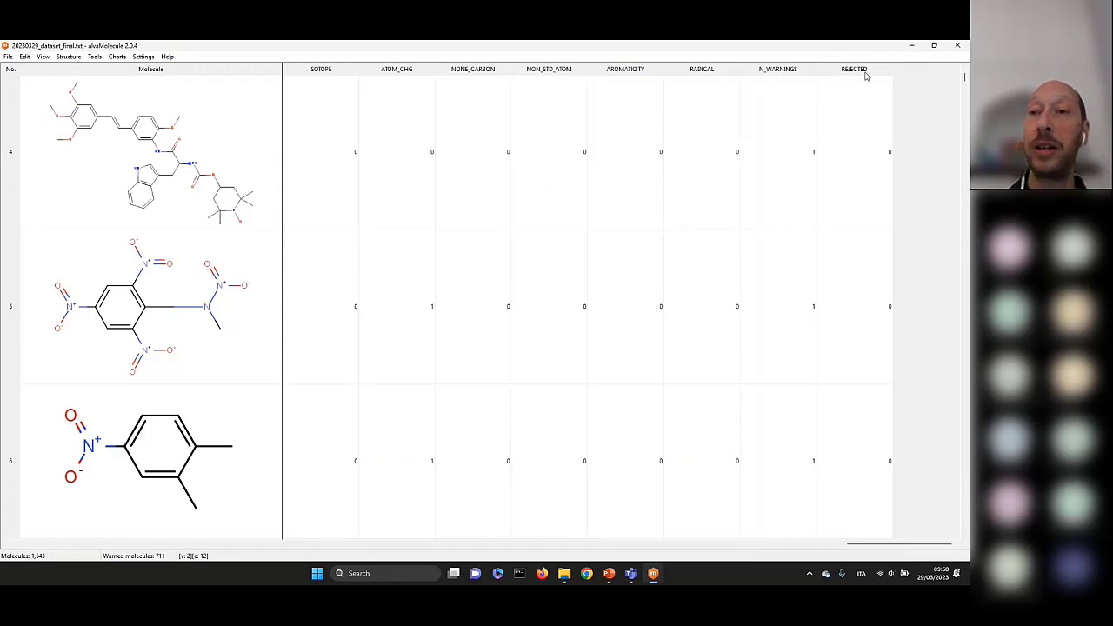
pyautogui.click(795, 151)
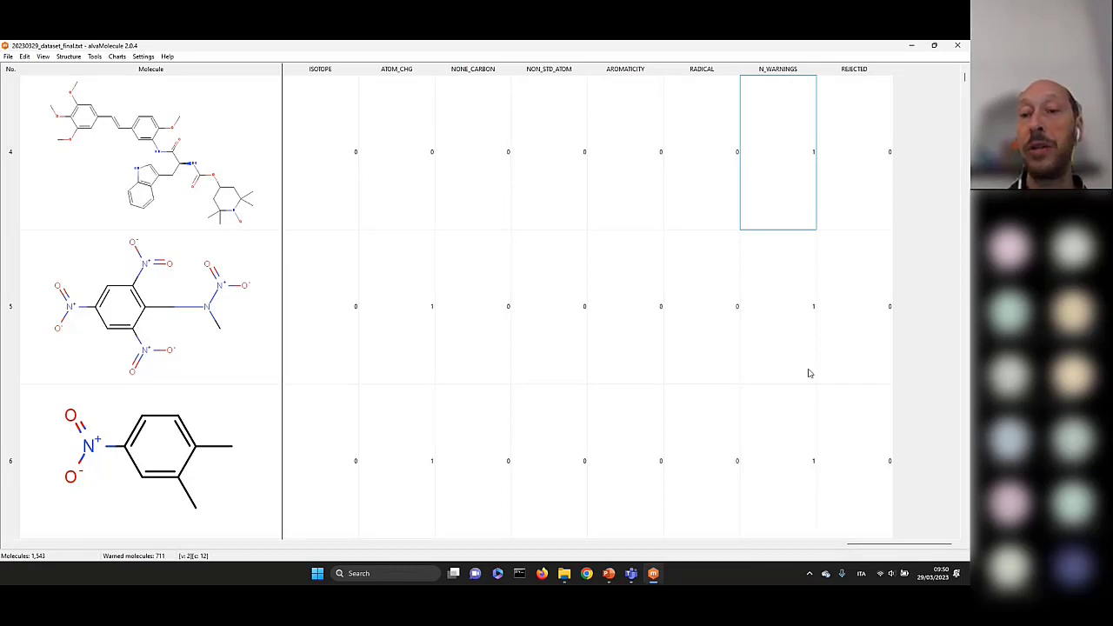
pyautogui.click(857, 138)
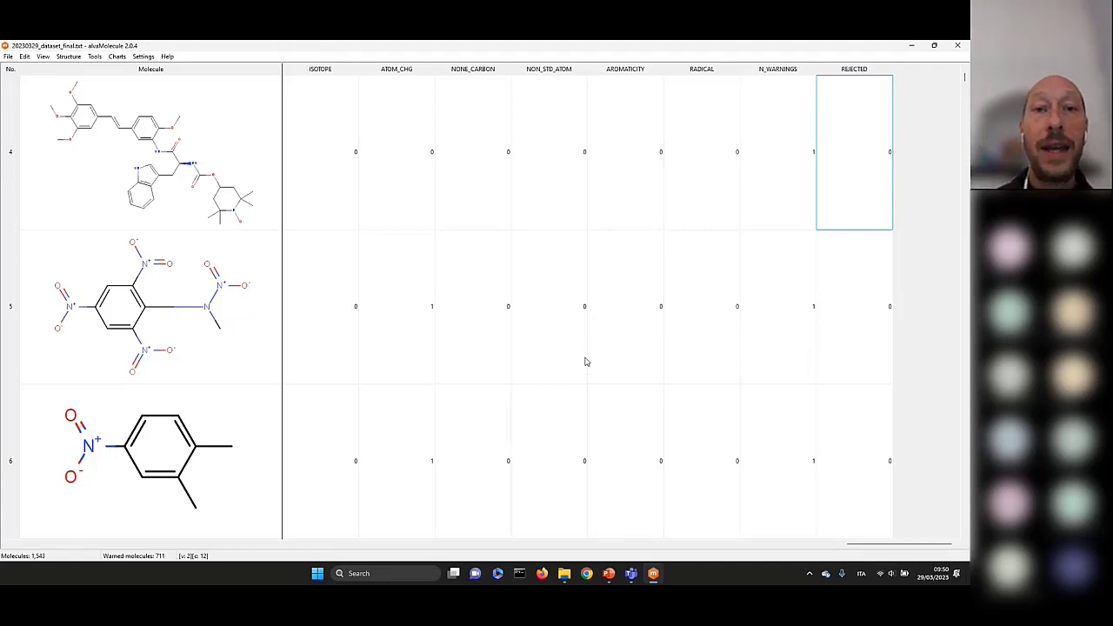
pyautogui.click(53, 548)
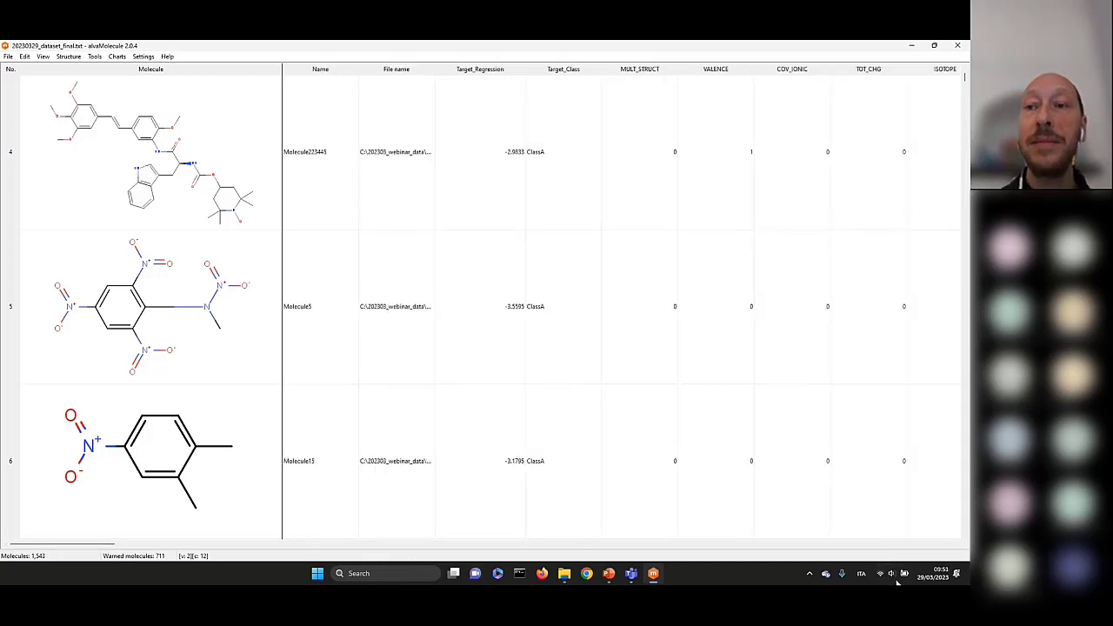
# Step: Filter the worksheet to molecules whose NON_STD_ATOM equals 1 and look through their structures
pyautogui.click(887, 541)
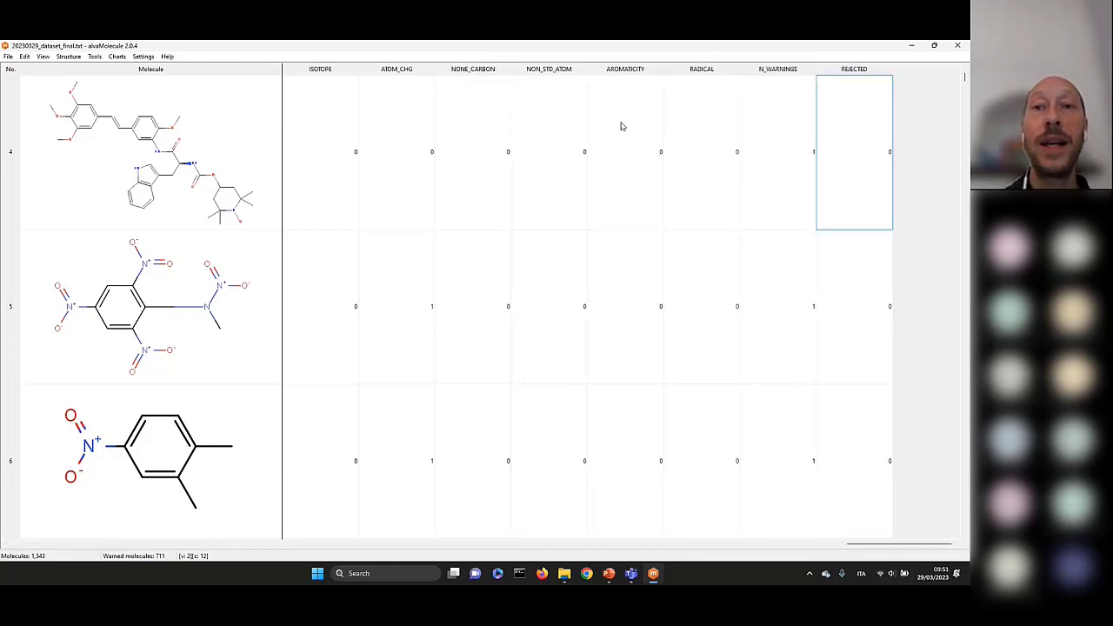
pyautogui.rightClick(544, 73)
pyautogui.moveTo(565, 142)
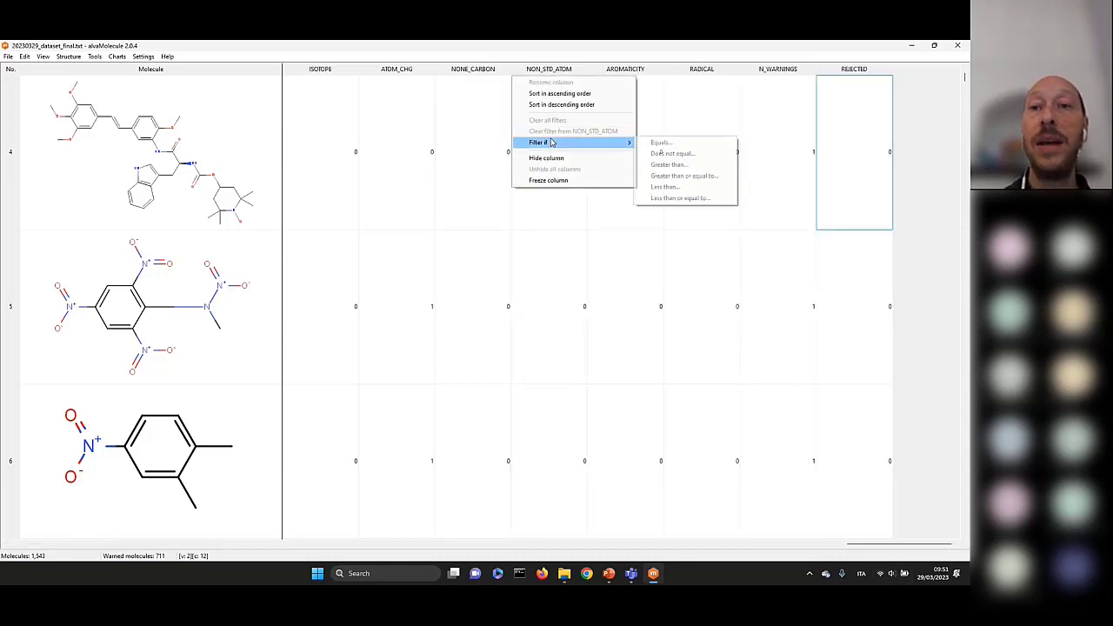
pyautogui.click(679, 142)
pyautogui.write('1')
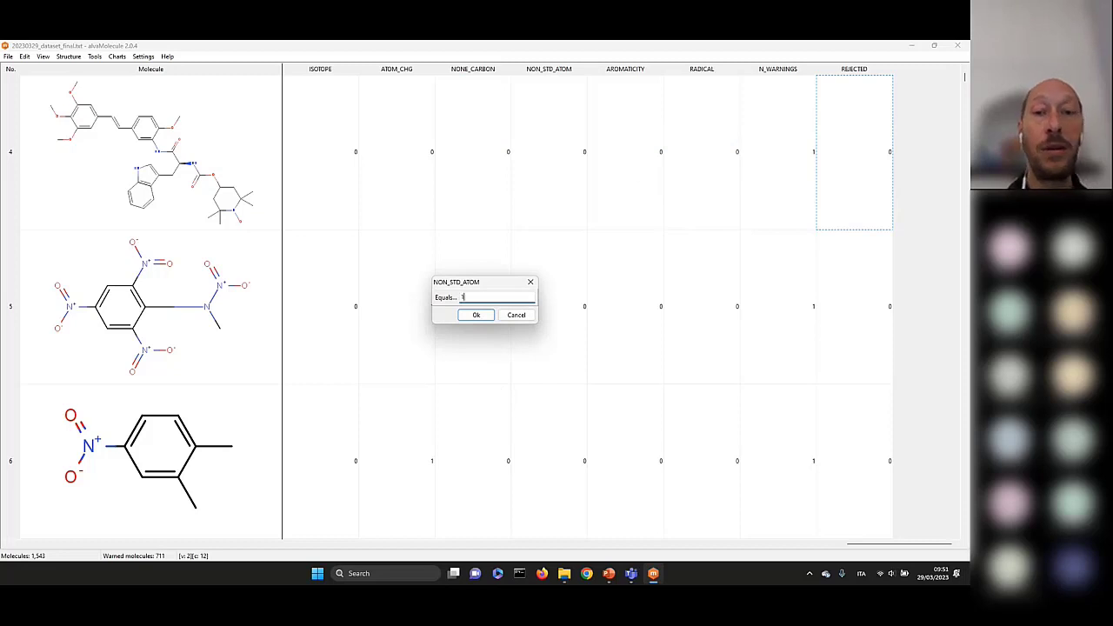
pyautogui.click(475, 316)
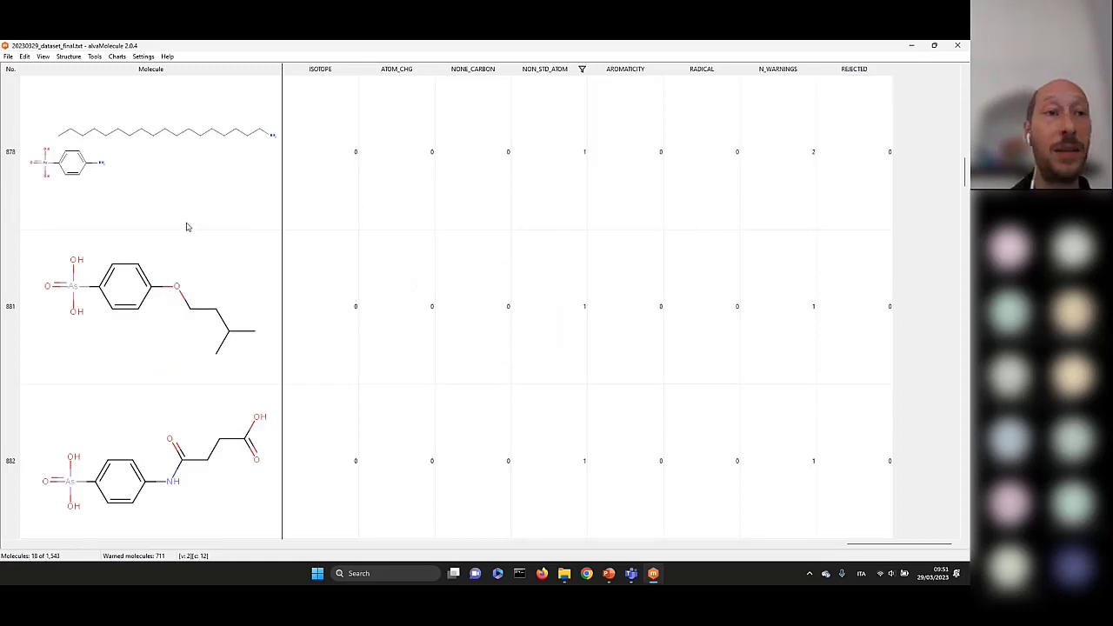
pyautogui.scroll(-3, 186, 227)
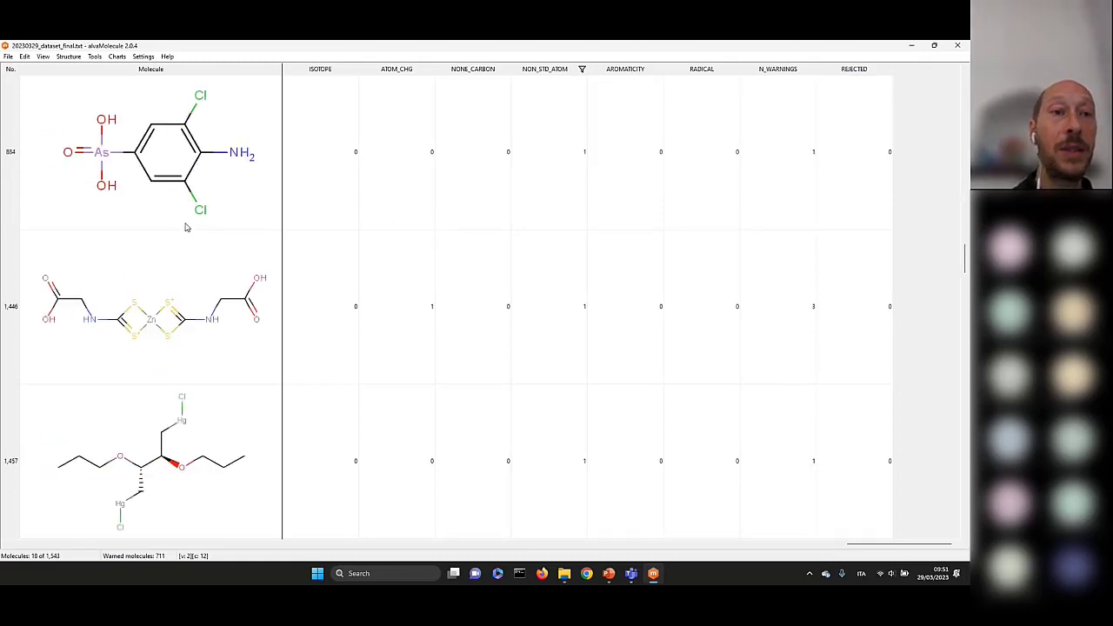
# Step: Examine the structures of the molecules flagged for non-standard atoms throughout the filtered list
pyautogui.scroll(2, 185, 227)
pyautogui.scroll(-5, 186, 228)
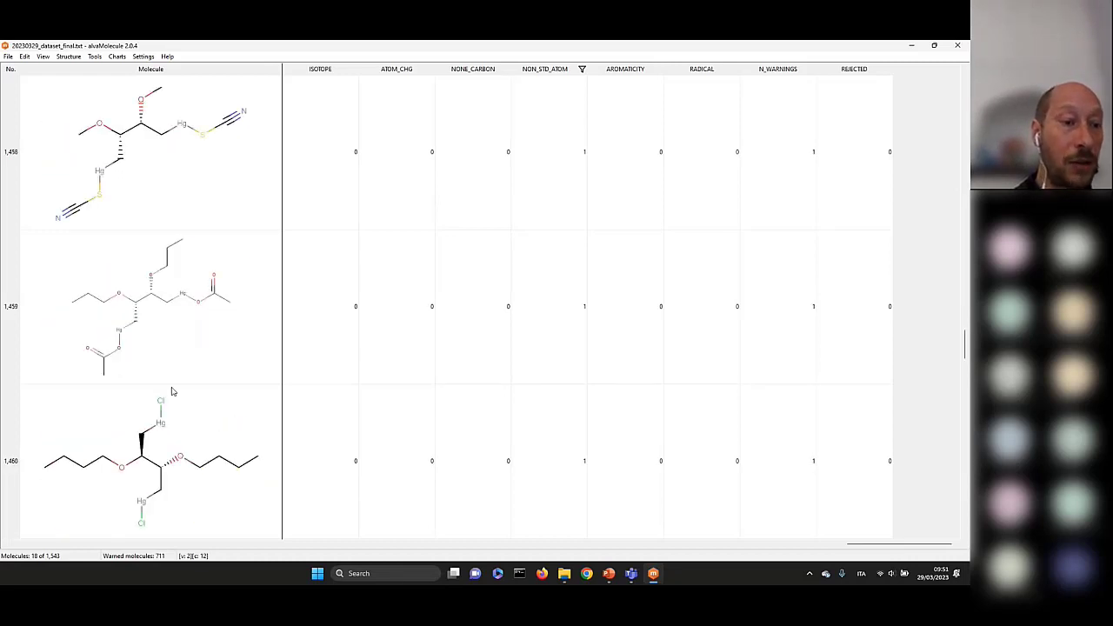
pyautogui.scroll(-5, 128, 478)
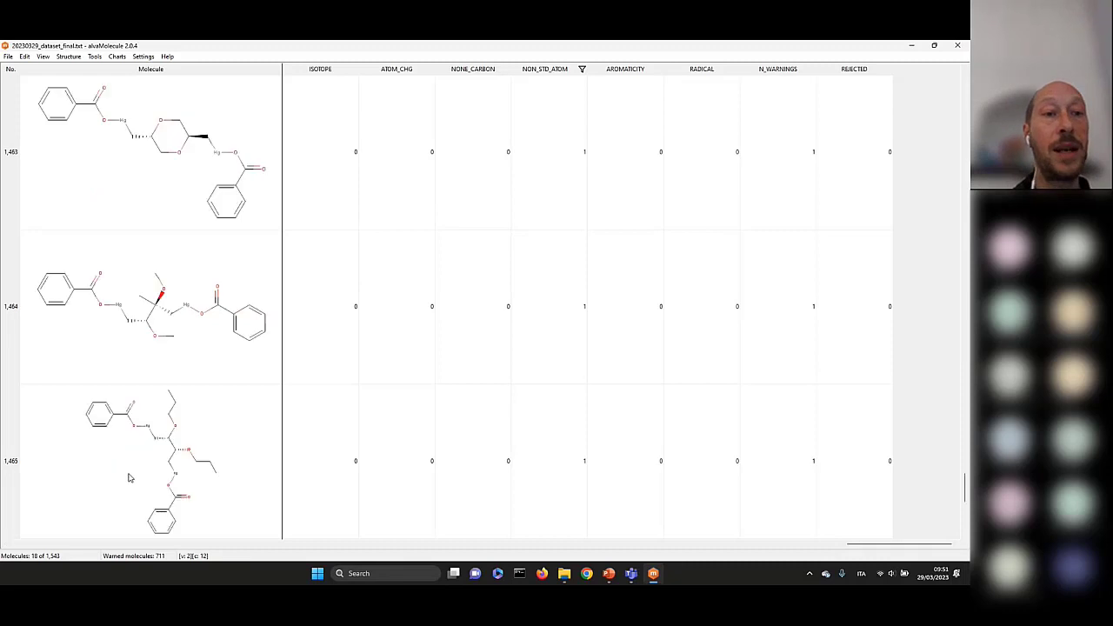
pyautogui.scroll(3, 129, 478)
pyautogui.scroll(4, 129, 478)
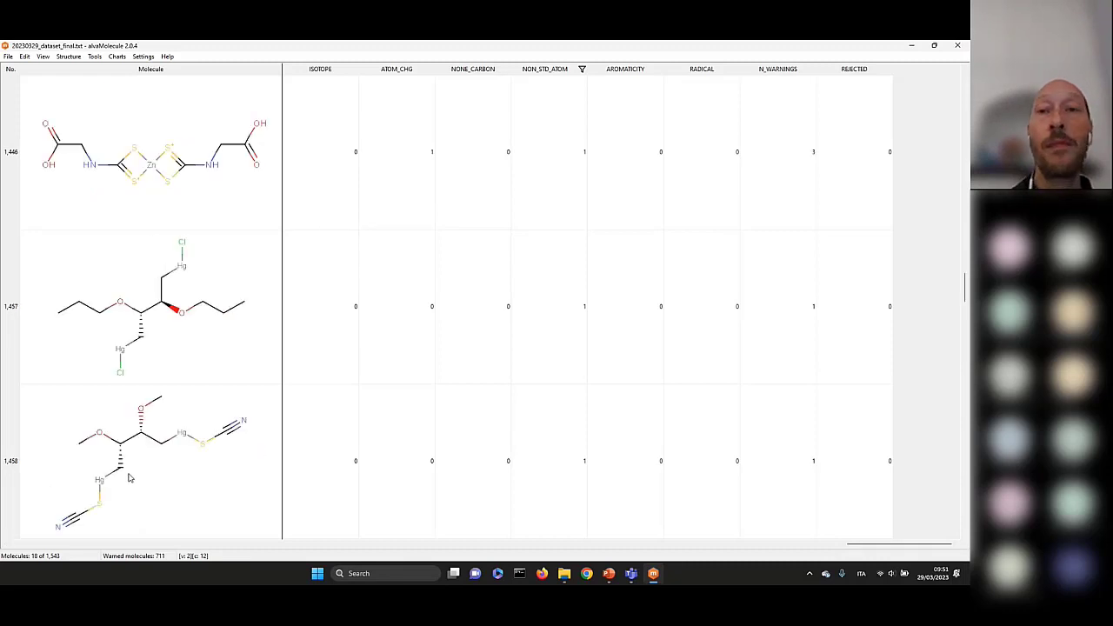
pyautogui.scroll(5, 128, 479)
pyautogui.scroll(5, 129, 479)
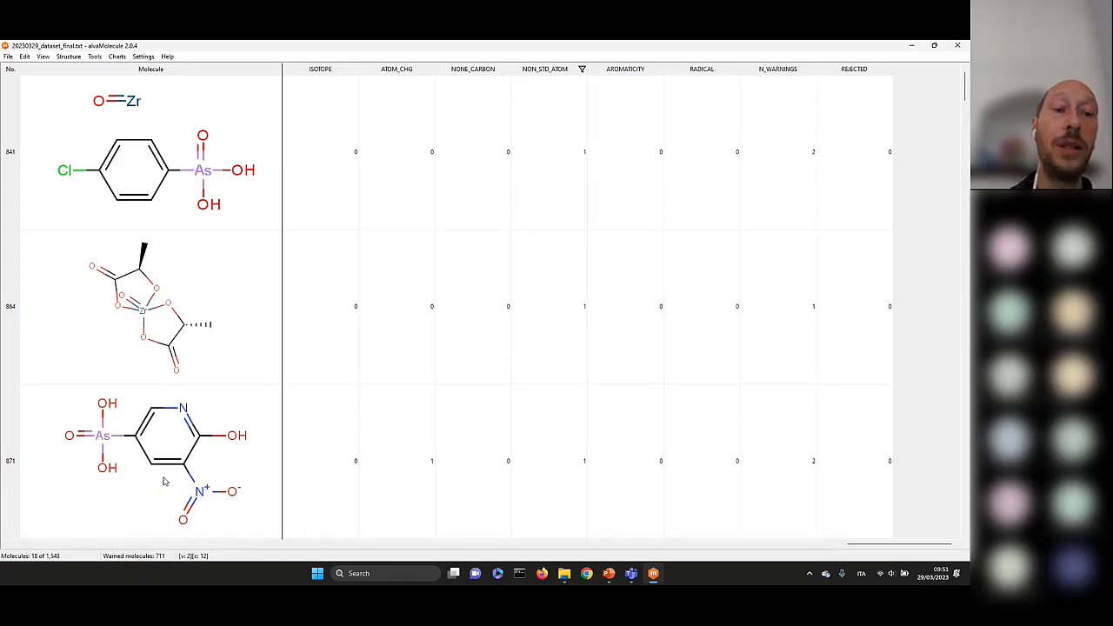
pyautogui.scroll(-3, 248, 297)
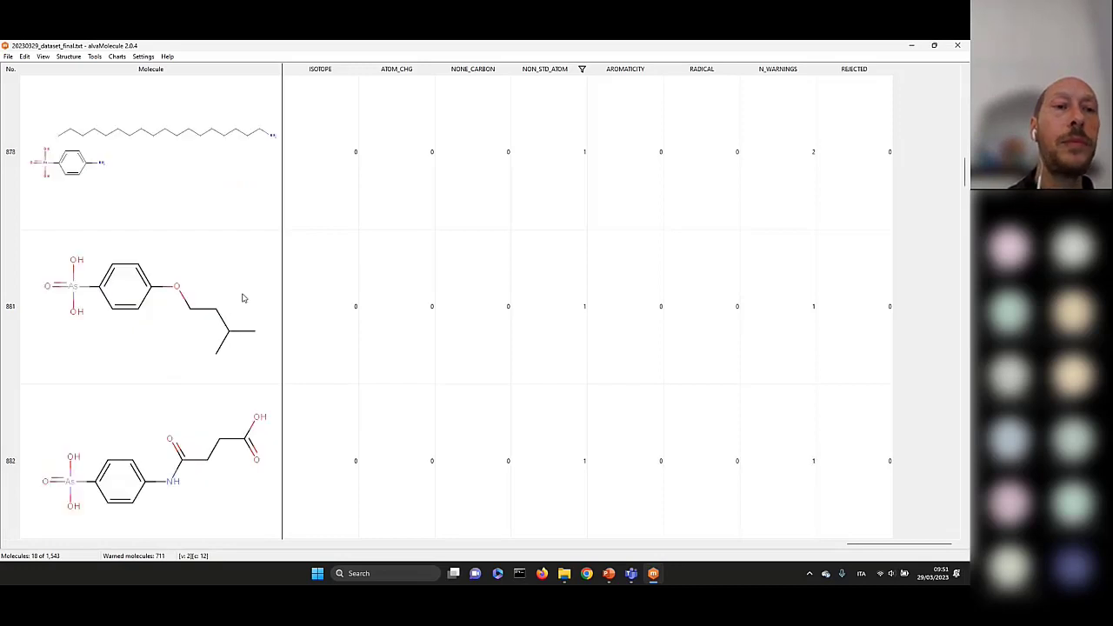
# Step: Try selecting all filtered molecules, then individual cells and rows, including the row of molecule 1,446
pyautogui.click(26, 57)
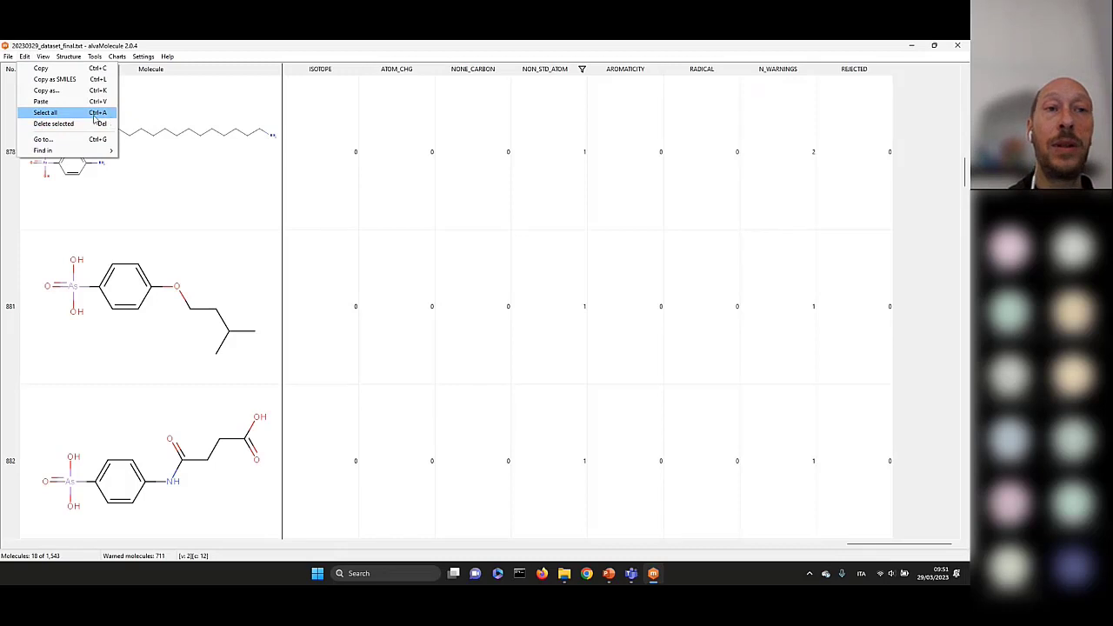
pyautogui.click(94, 114)
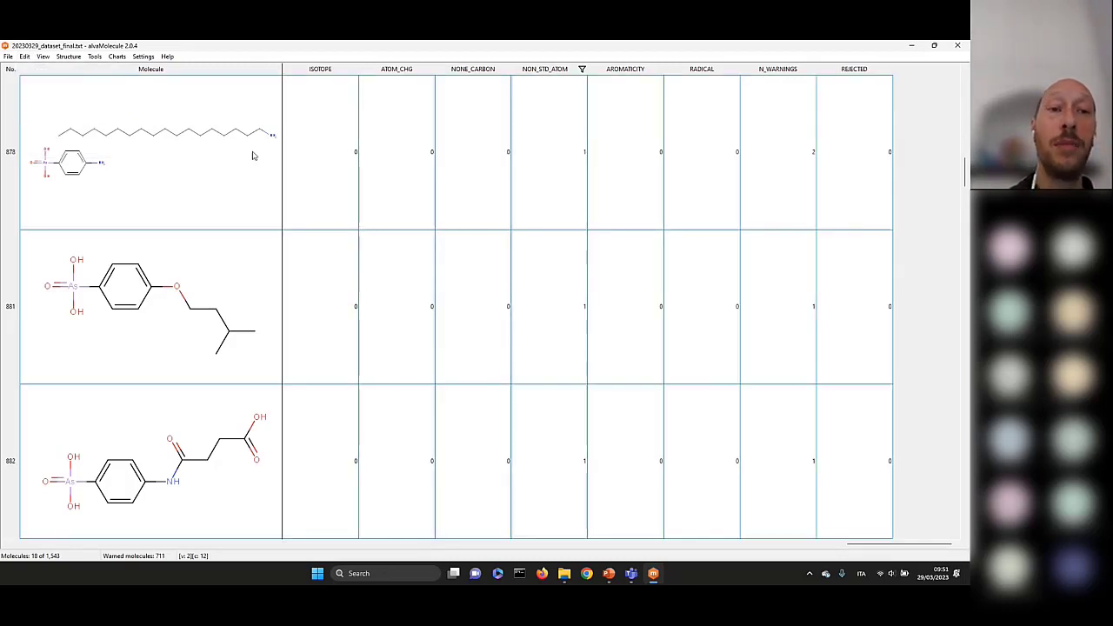
pyautogui.click(121, 147)
pyautogui.click(123, 383)
pyautogui.click(7, 124)
pyautogui.keyDown('ctrl'); pyautogui.click(13, 446); pyautogui.keyUp('ctrl')
pyautogui.keyDown('ctrl'); pyautogui.click(11, 327); pyautogui.keyUp('ctrl')
pyautogui.scroll(-3, 46, 322)
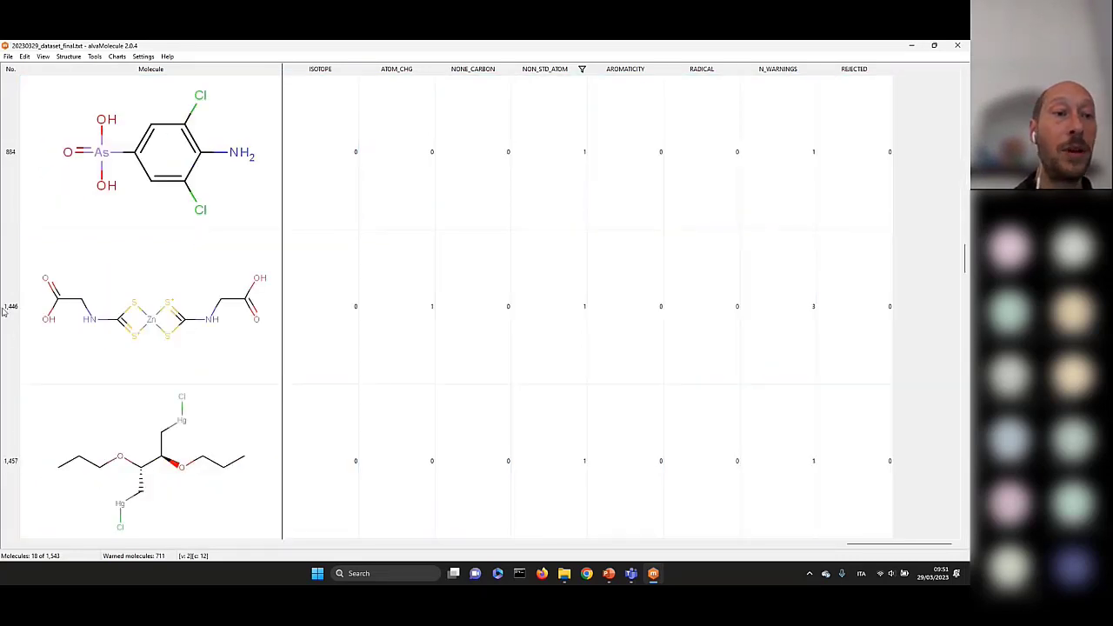
pyautogui.click(17, 309)
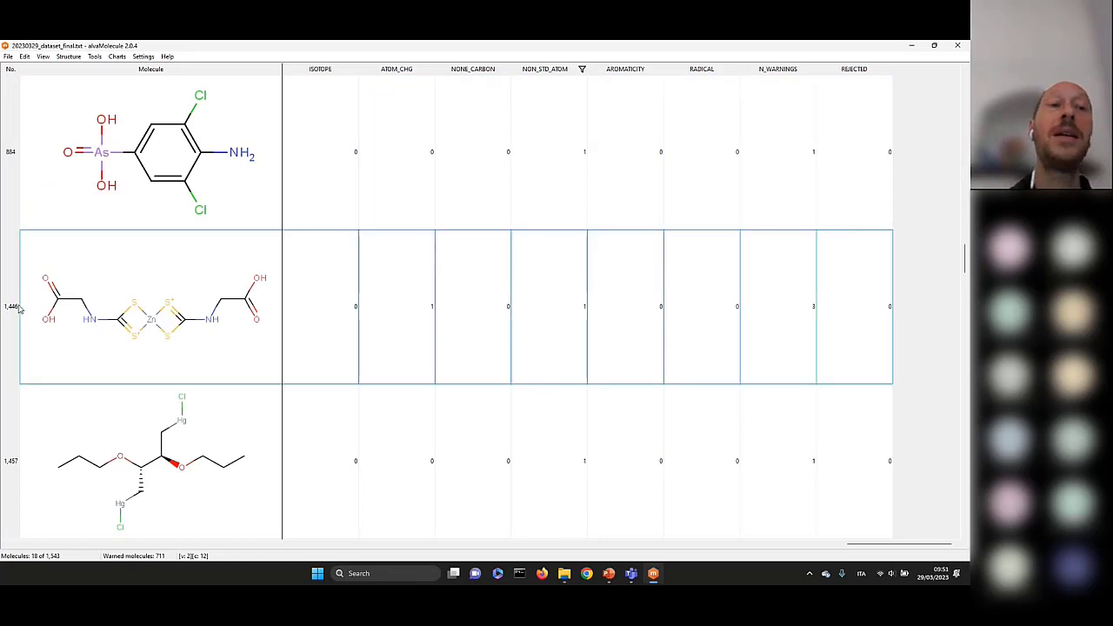
pyautogui.click(131, 152)
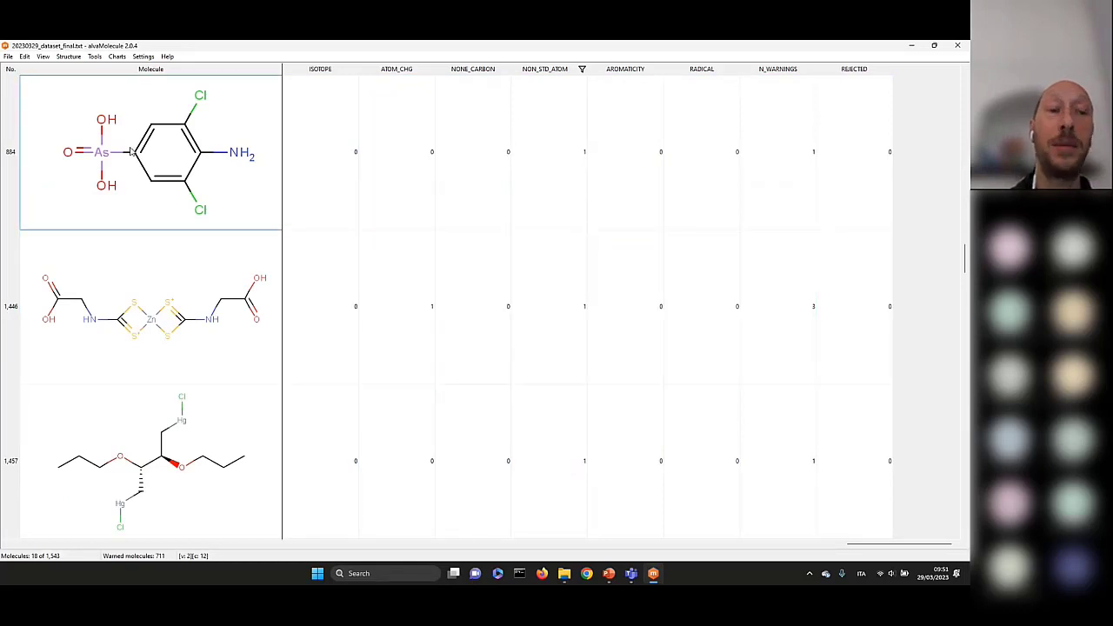
# Step: Delete all filtered molecules with non-standard atoms from the dataset and clear the worksheet filters
pyautogui.hotkey('ctrl', 'a')
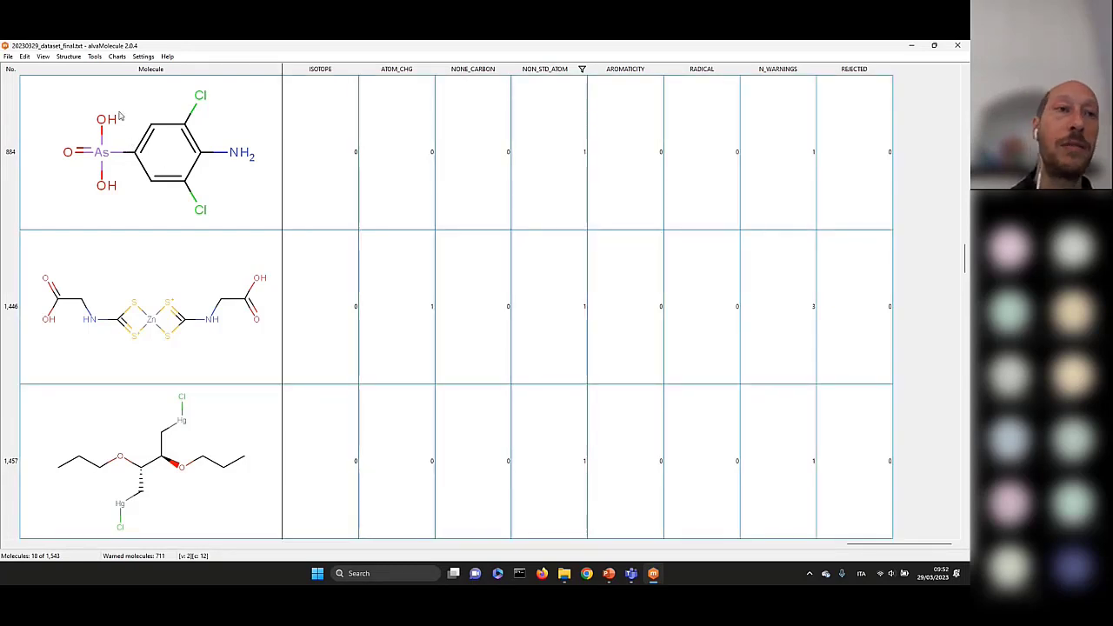
pyautogui.click(28, 55)
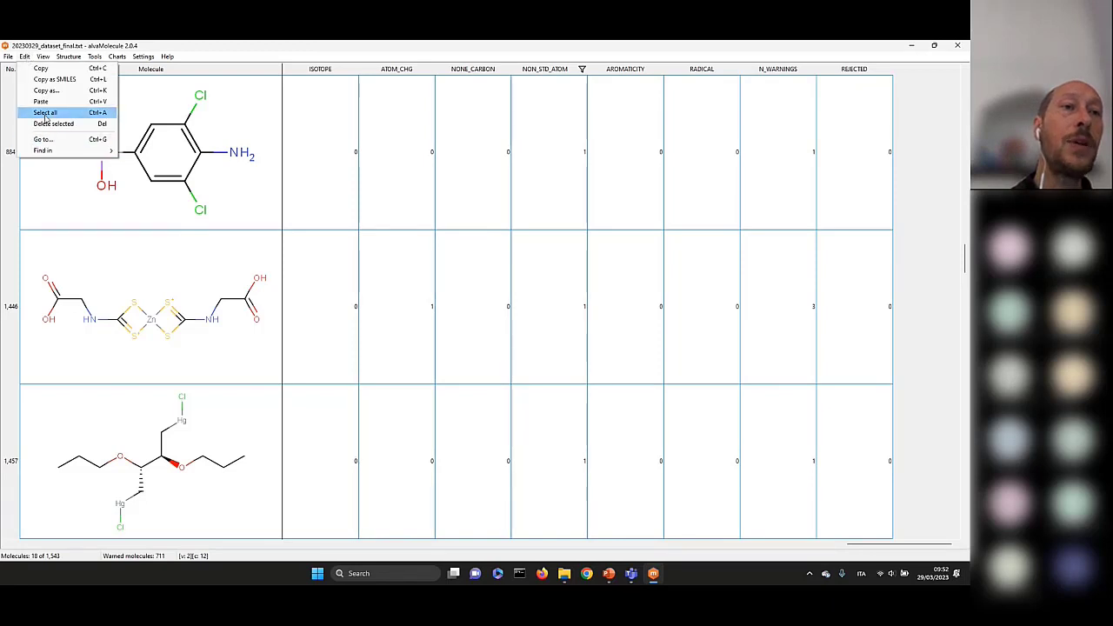
pyautogui.click(46, 124)
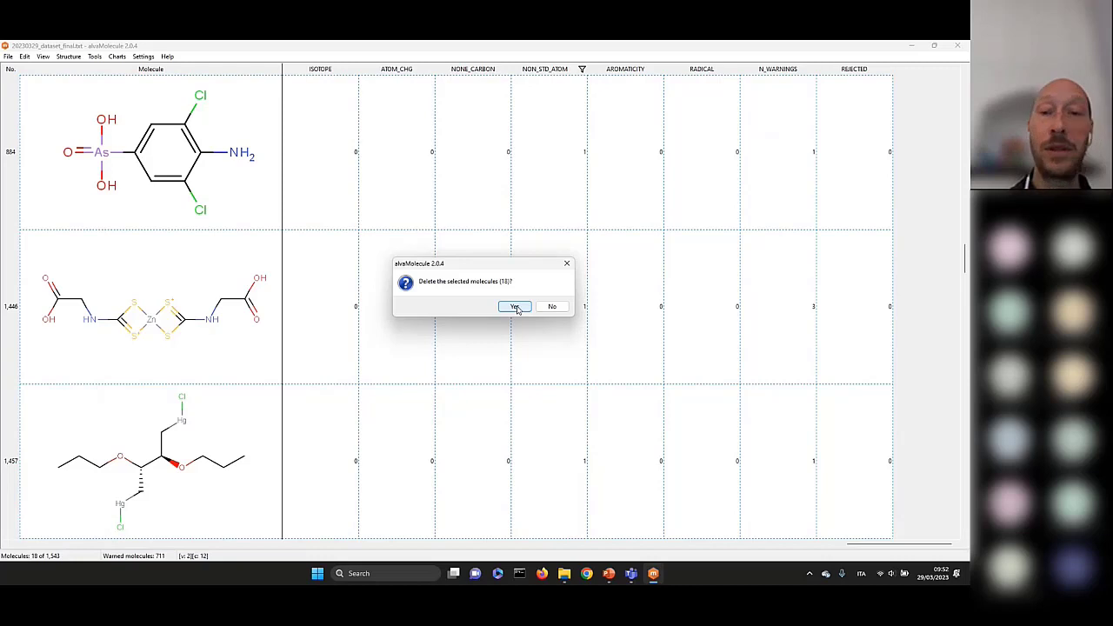
pyautogui.click(516, 307)
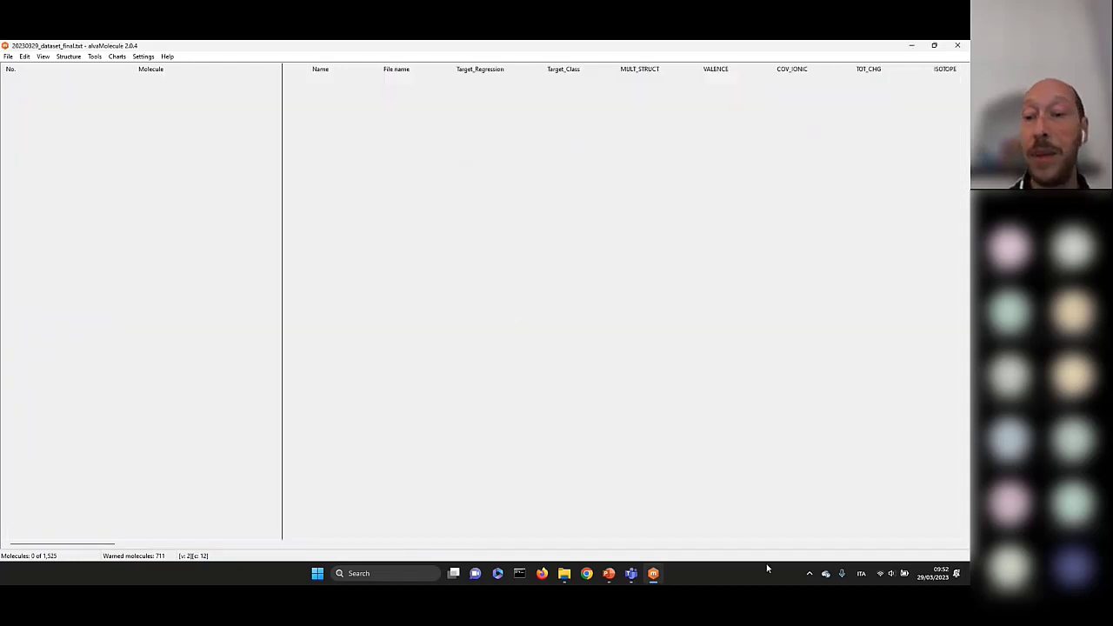
pyautogui.click(775, 545)
pyautogui.rightClick(560, 73)
pyautogui.click(554, 120)
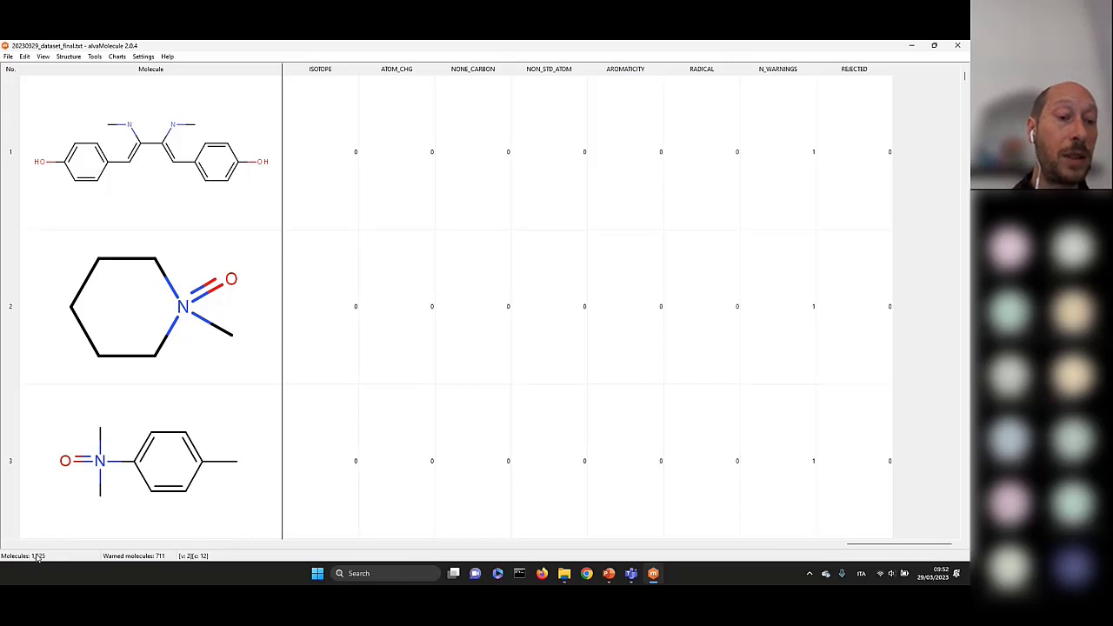
# Step: Filter the worksheet to the molecules whose MULT_STRUCT equals 1
pyautogui.click(567, 546)
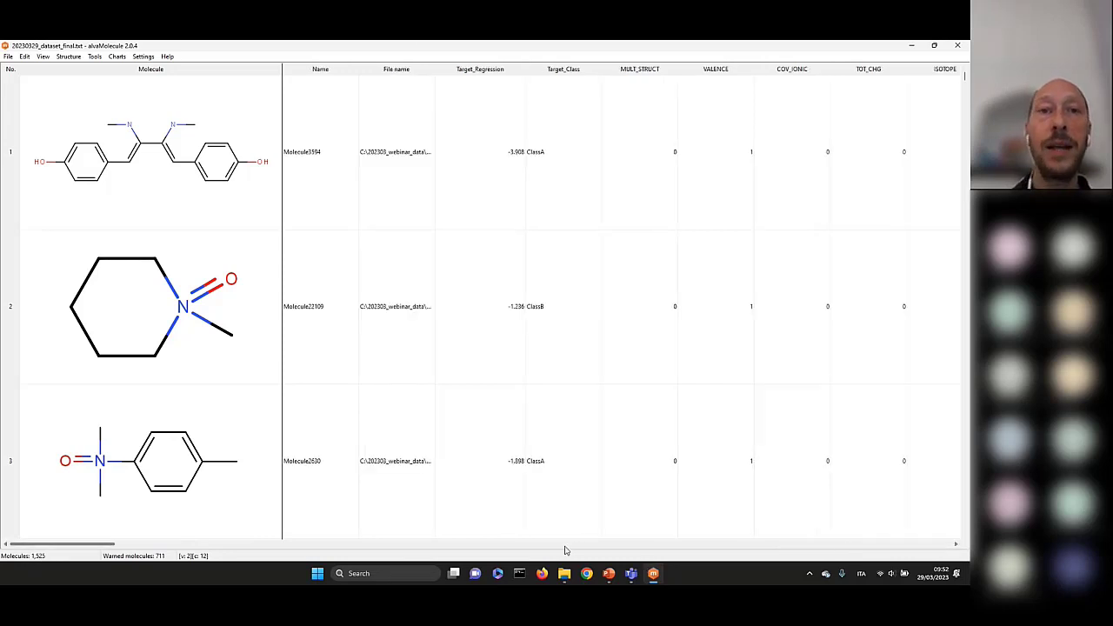
pyautogui.rightClick(651, 71)
pyautogui.moveTo(656, 145)
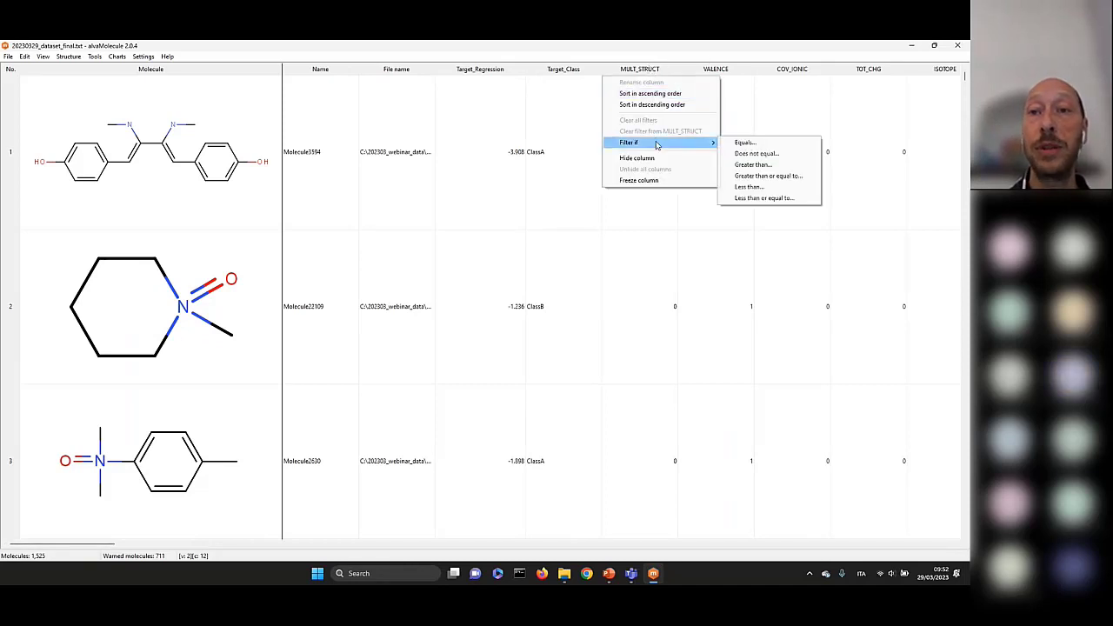
pyautogui.click(762, 144)
pyautogui.click(476, 315)
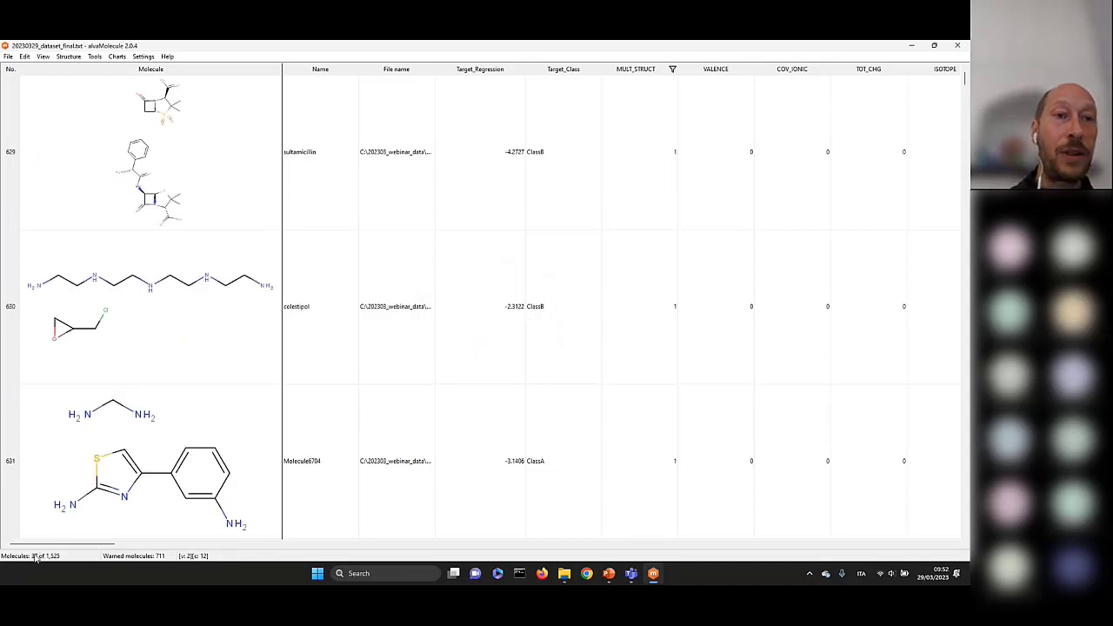
# Step: Examine the structures of the molecules flagged as multiple structures throughout the filtered list
pyautogui.scroll(-1, 174, 287)
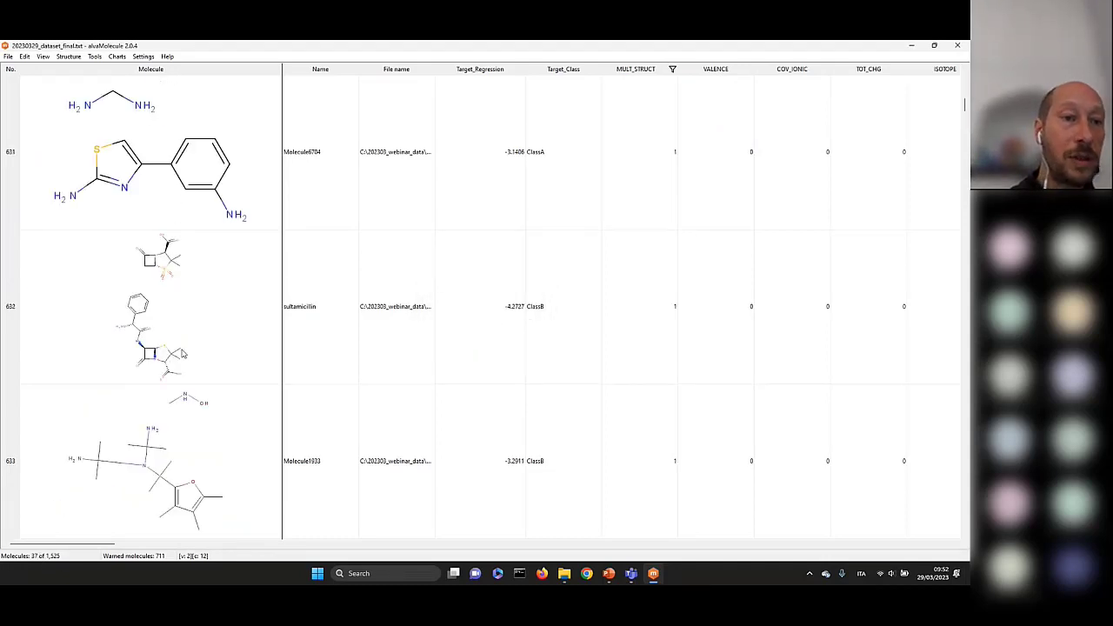
pyautogui.scroll(-5, 174, 287)
pyautogui.scroll(-12, 181, 352)
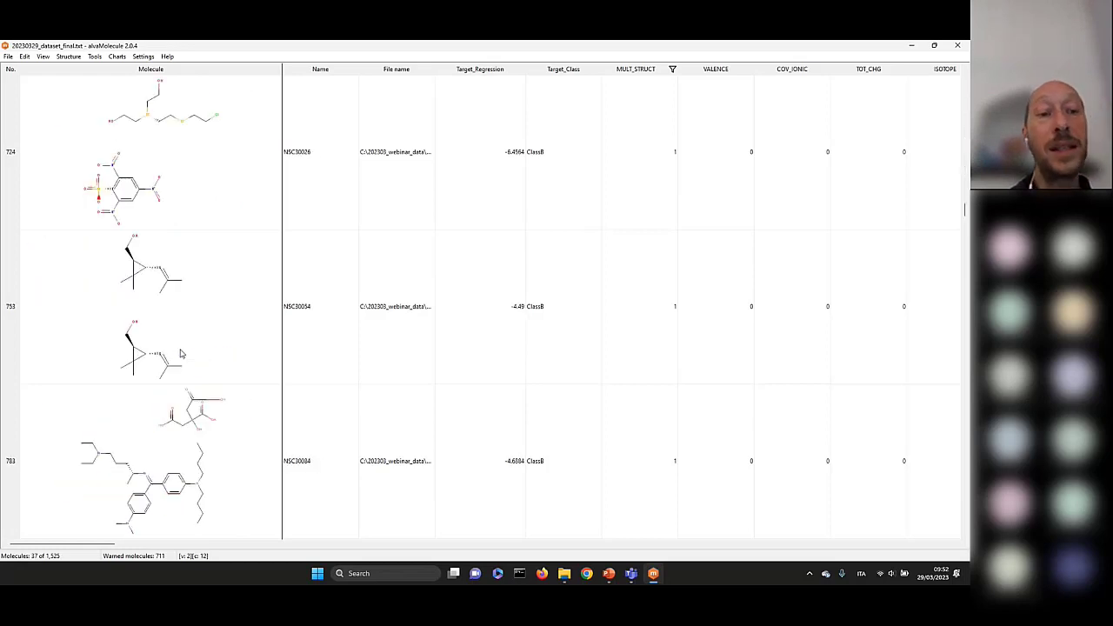
pyautogui.scroll(-5, 181, 350)
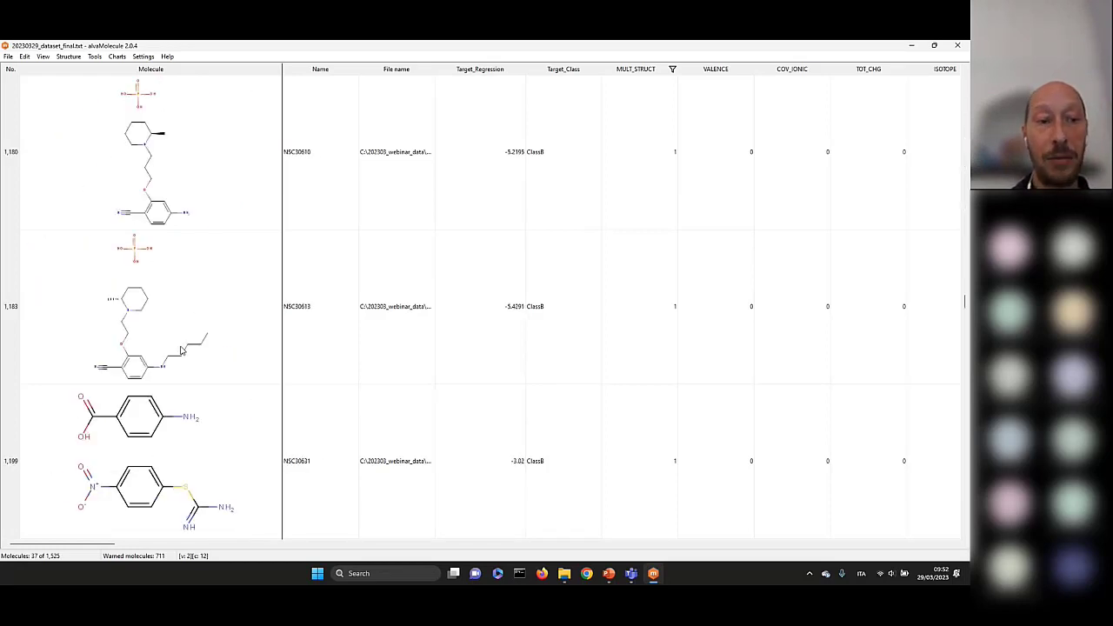
pyautogui.scroll(-10, 181, 350)
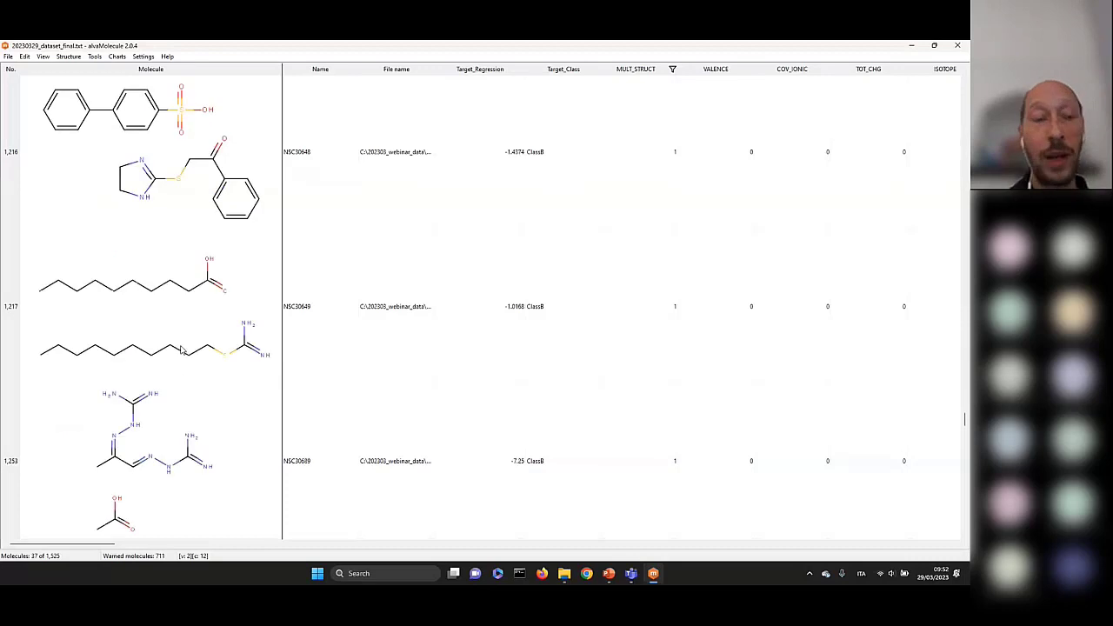
pyautogui.scroll(-1, 180, 351)
pyautogui.scroll(-3, 181, 350)
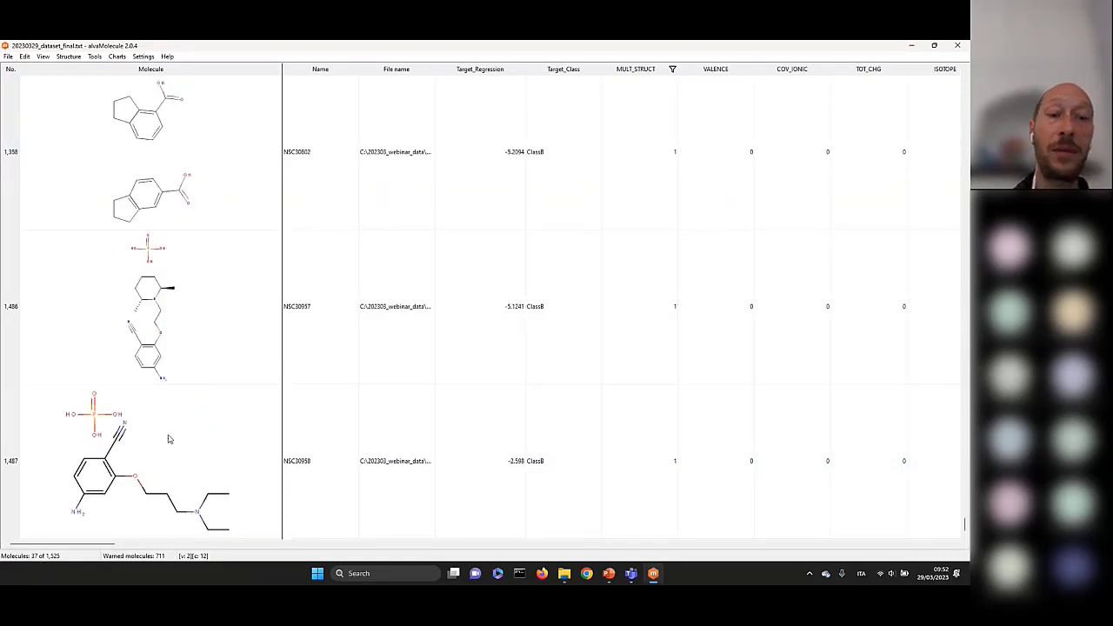
pyautogui.scroll(4, 207, 388)
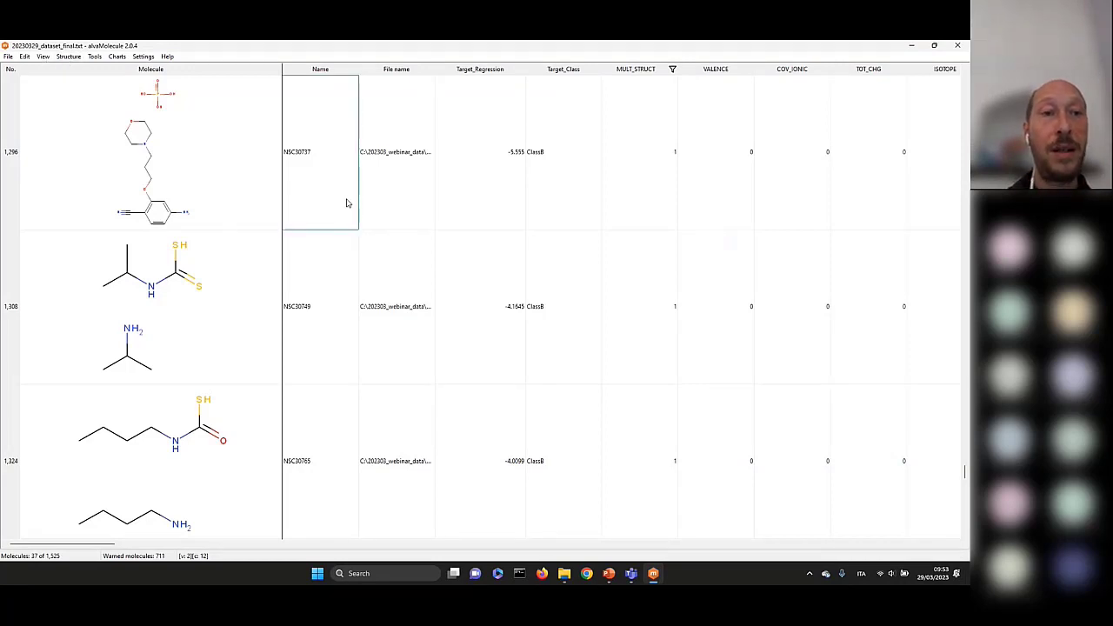
# Step: Delete all filtered molecules with multiple structures from the dataset and clear the MULT_STRUCT filter
pyautogui.hotkey('ctrl', 'a')
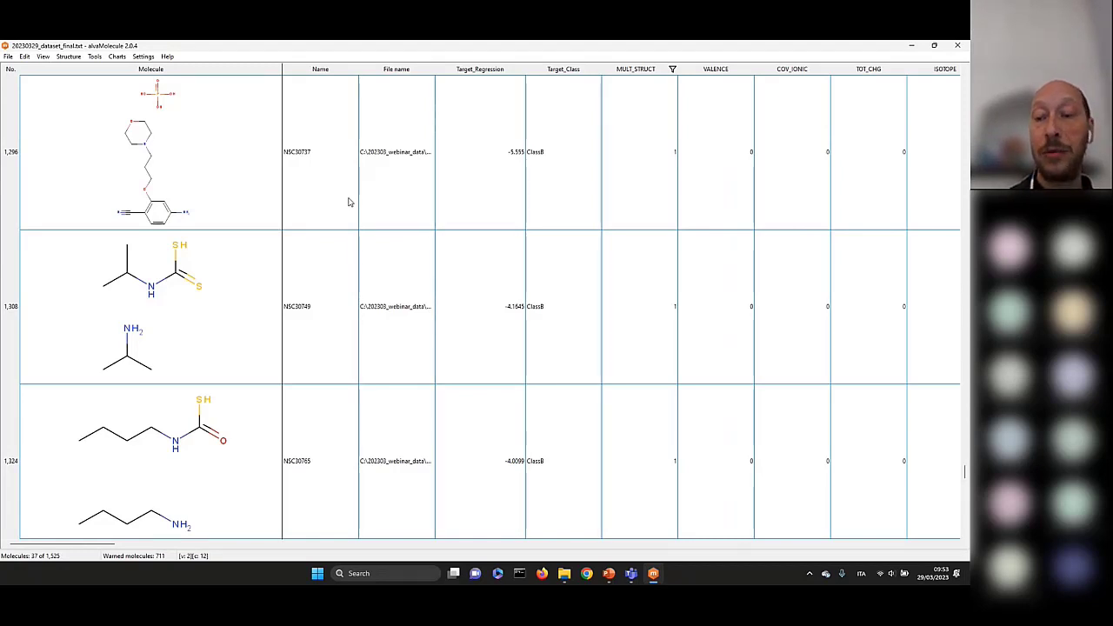
pyautogui.hotkey('ctrl', 'c')
pyautogui.press('Delete')
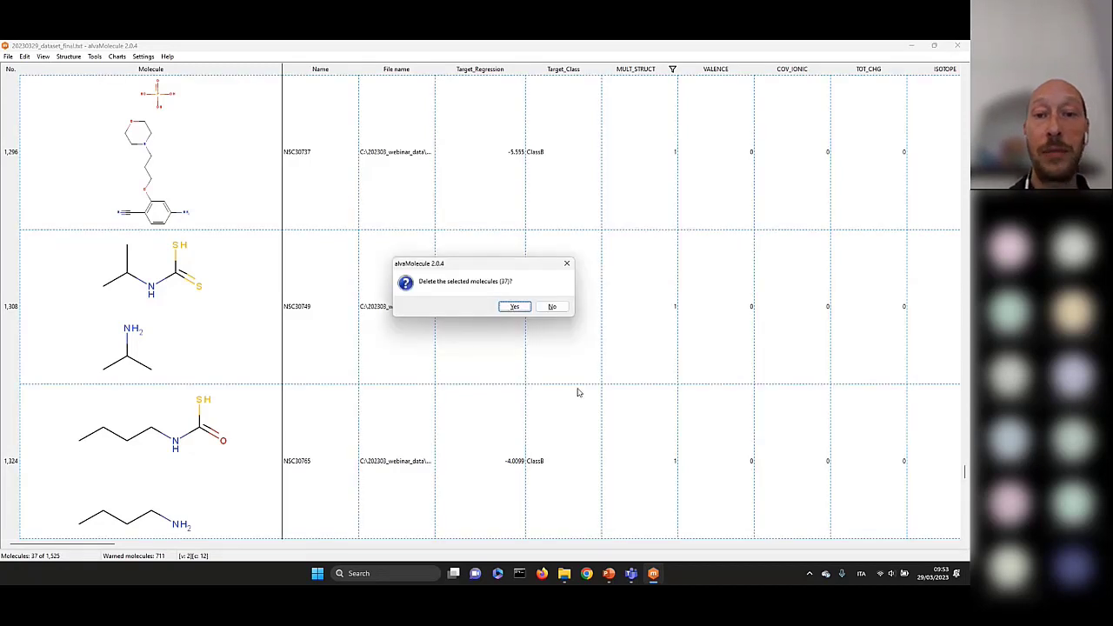
pyautogui.click(515, 306)
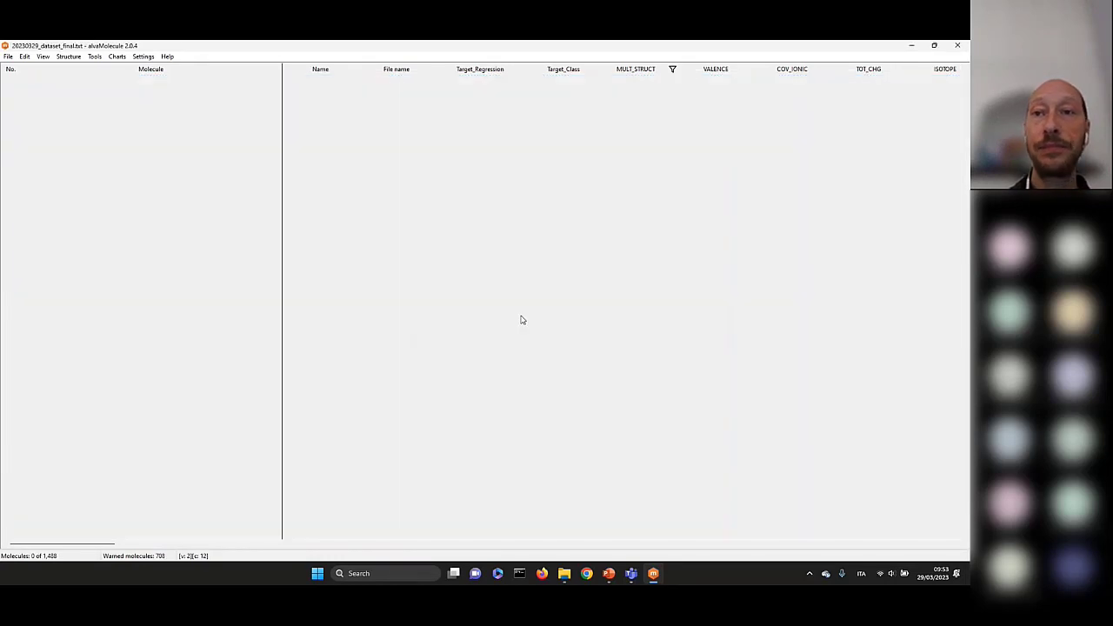
pyautogui.click(669, 68)
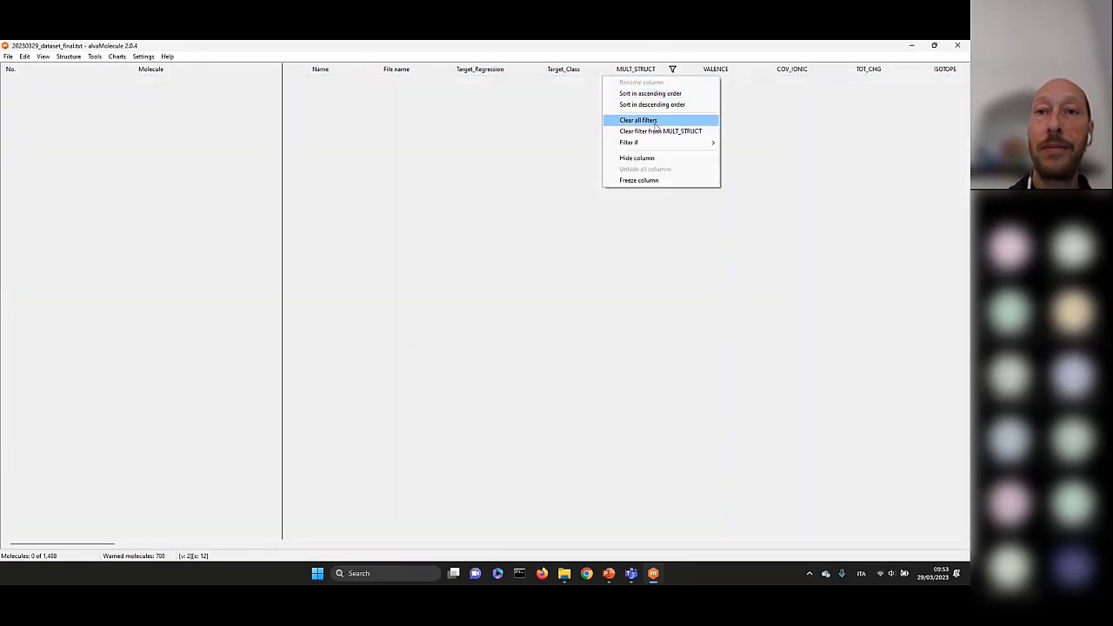
pyautogui.click(655, 122)
# Step: Filter the worksheet to the molecules whose VALENCE equals 1
pyautogui.click(705, 75)
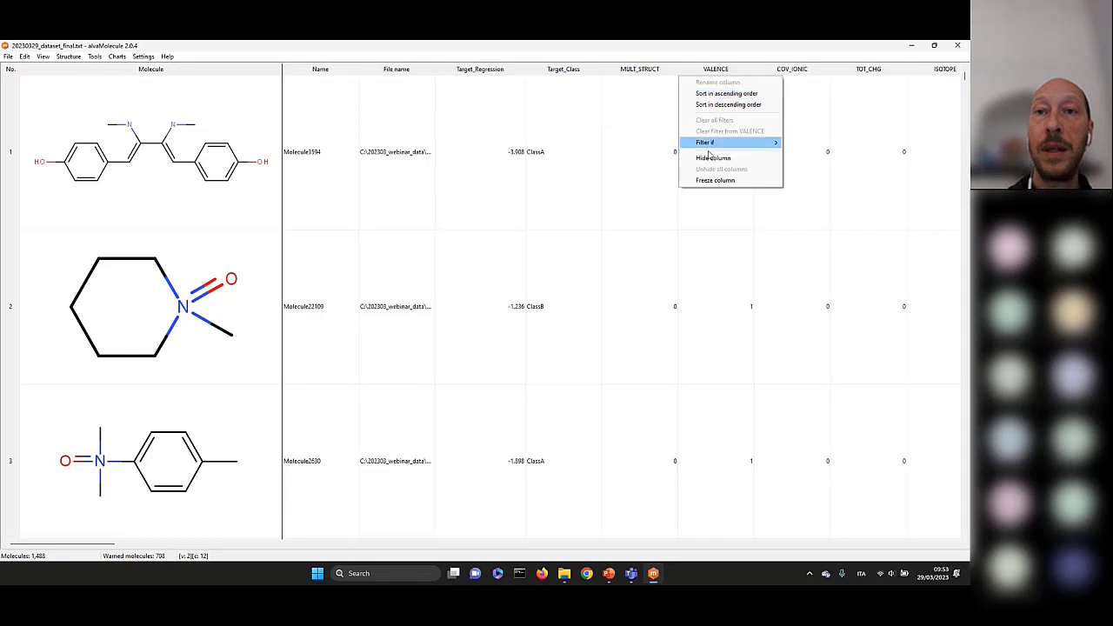
pyautogui.moveTo(711, 146)
pyautogui.click(799, 146)
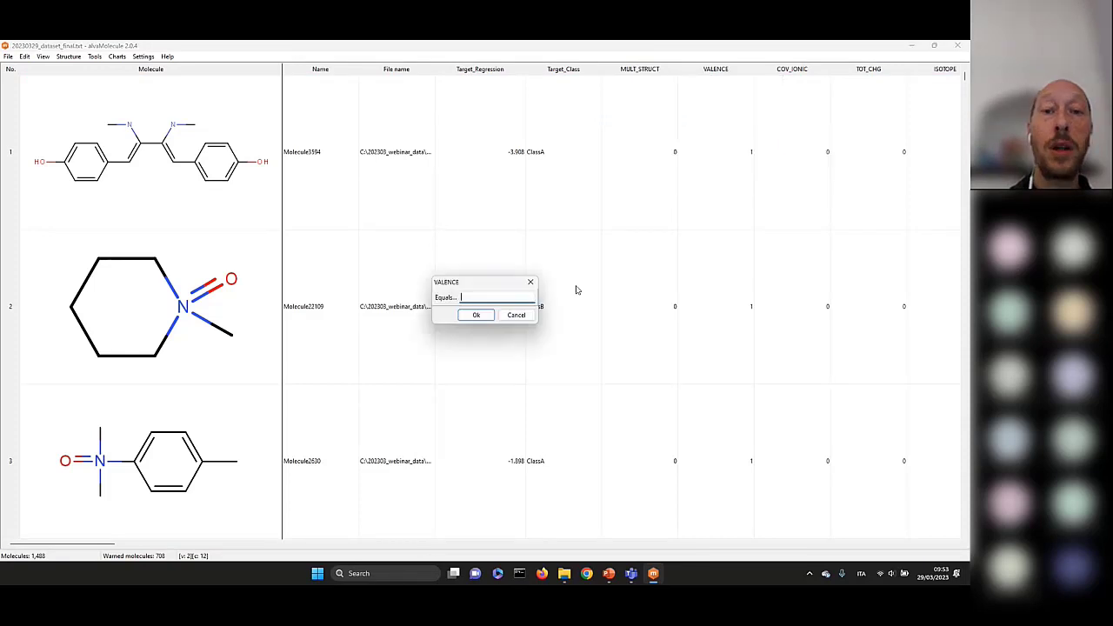
pyautogui.click(476, 315)
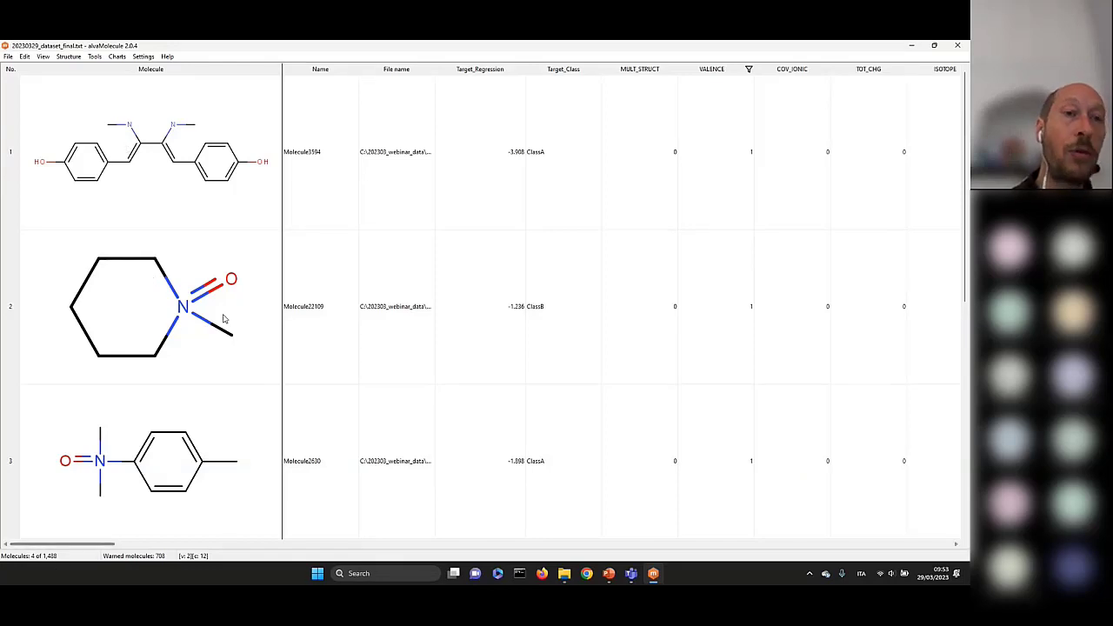
# Step: Set the structure highlights to Warnings so the problematic atoms are marked in the molecule drawings
pyautogui.click(42, 56)
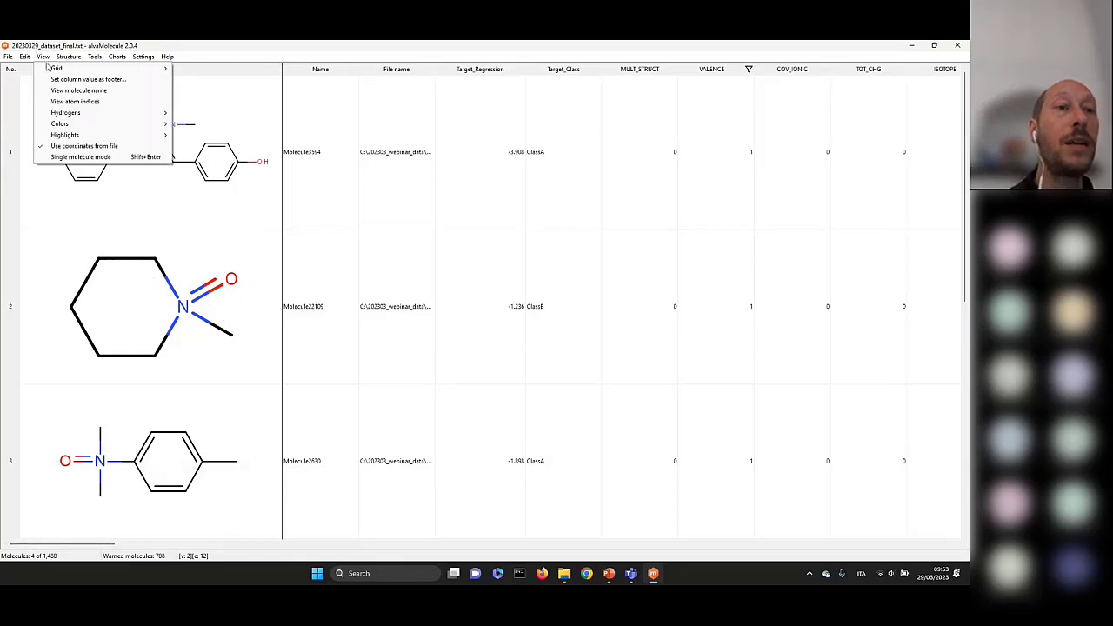
pyautogui.moveTo(66, 137)
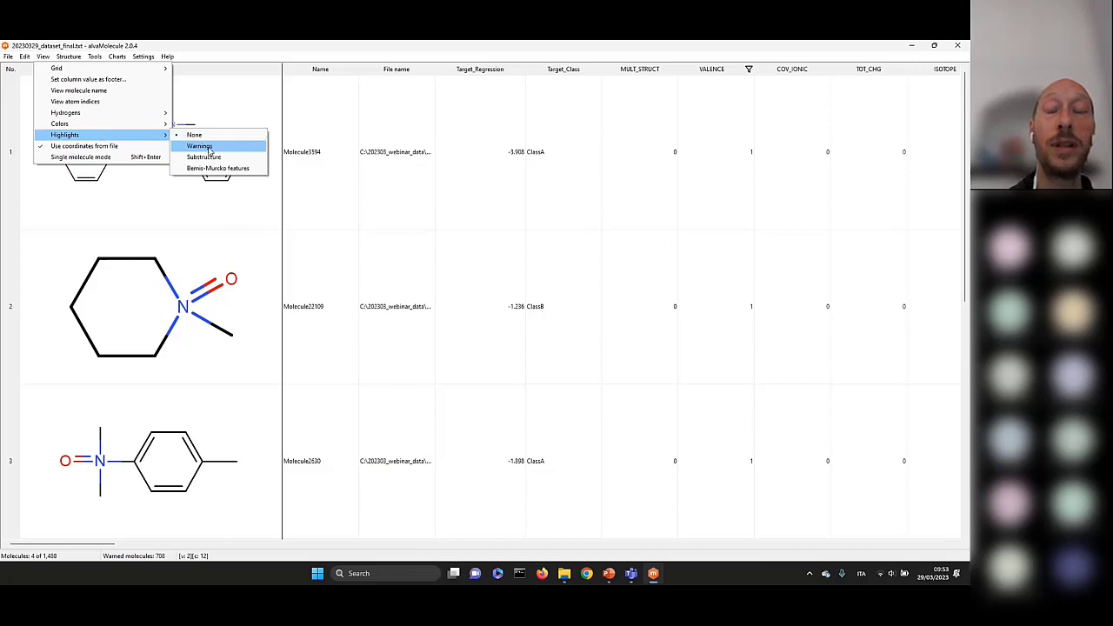
pyautogui.click(199, 147)
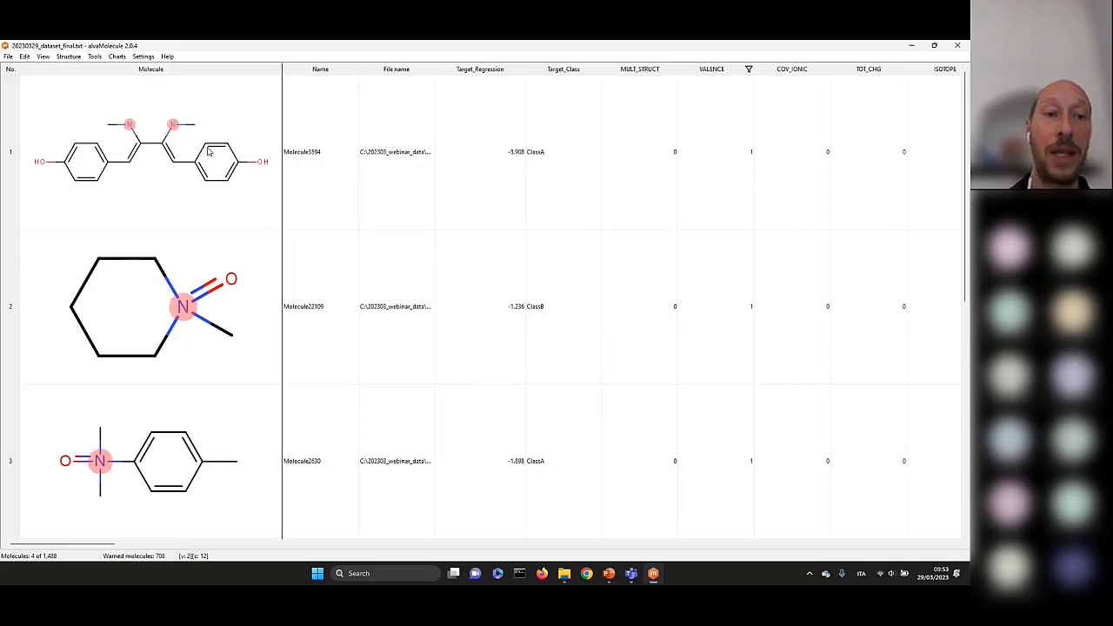
# Step: Inspect the highlighted valence warnings across the filtered molecules, including the nitrogen atoms of the first one
pyautogui.click(43, 57)
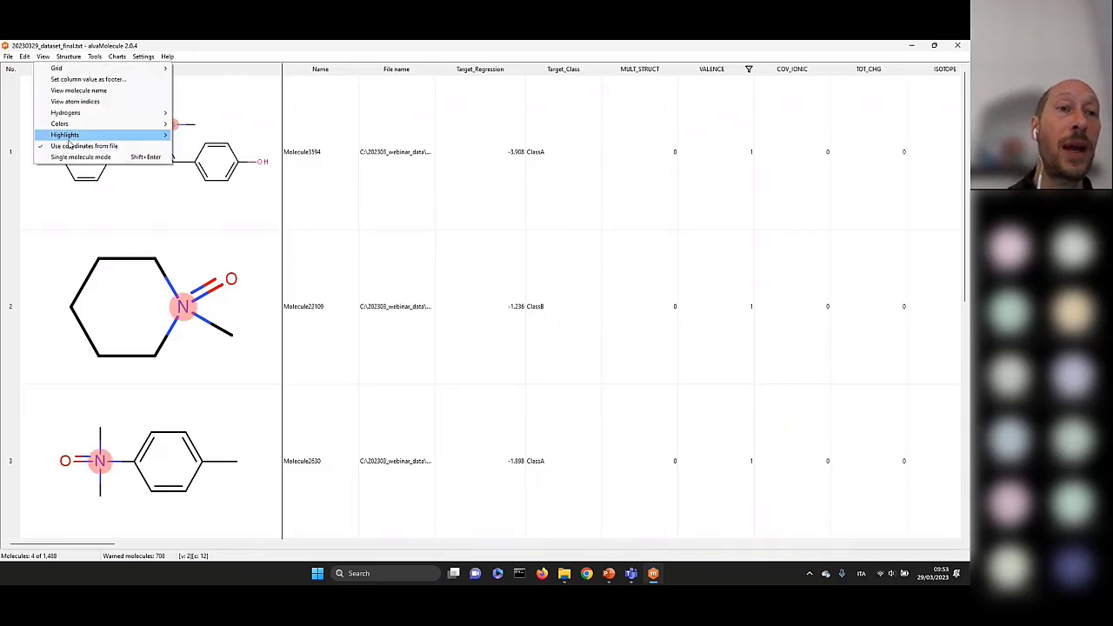
pyautogui.click(219, 273)
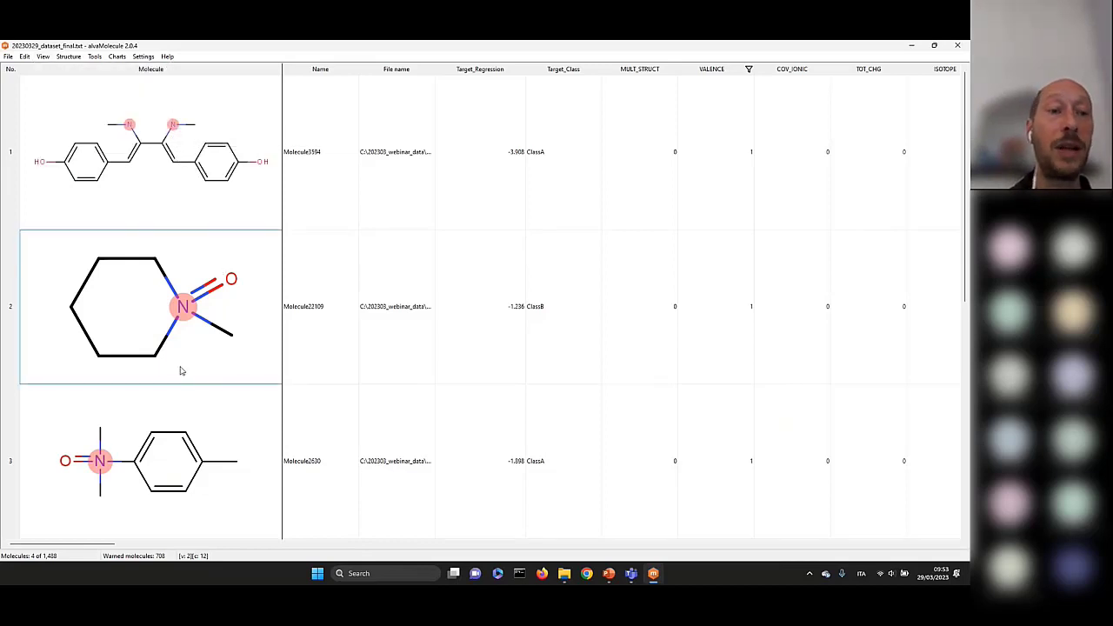
pyautogui.scroll(-1, 180, 369)
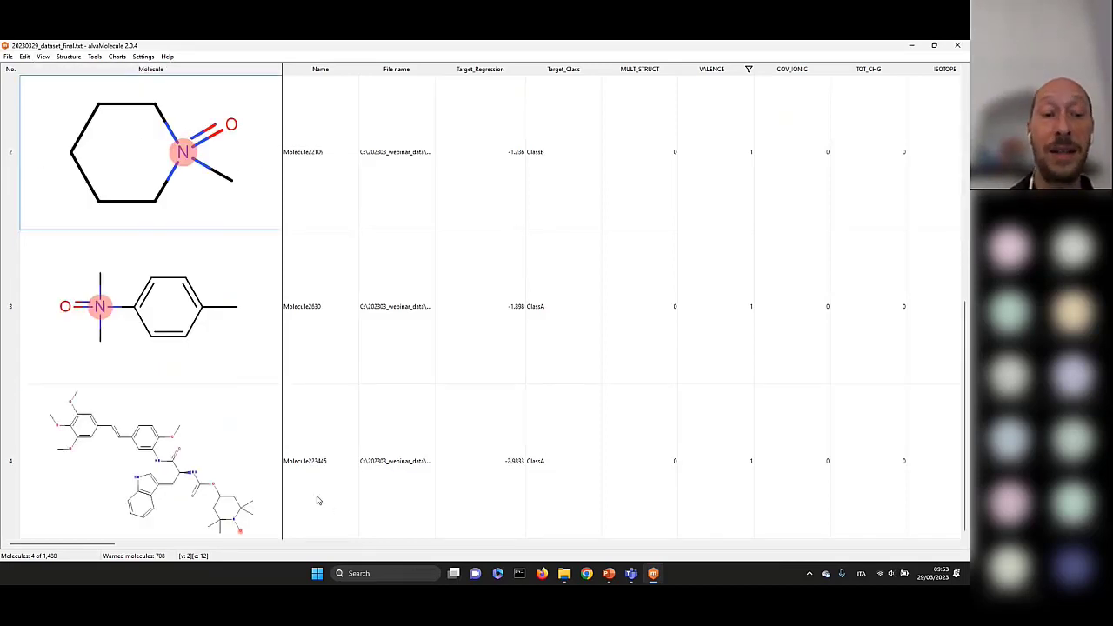
pyautogui.scroll(1, 193, 382)
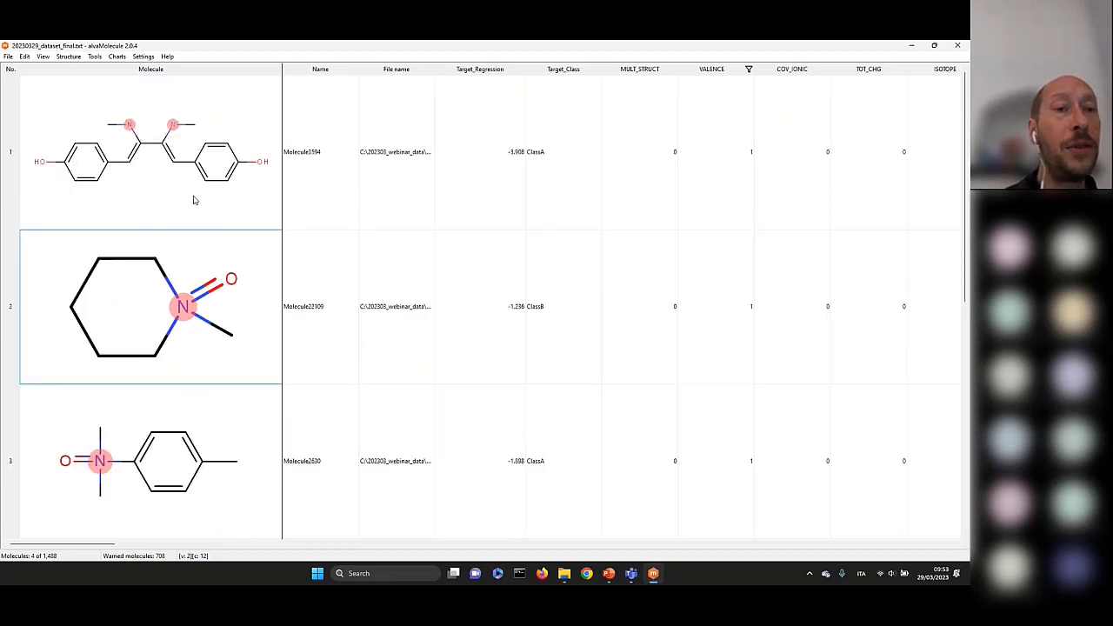
pyautogui.moveTo(131, 128)
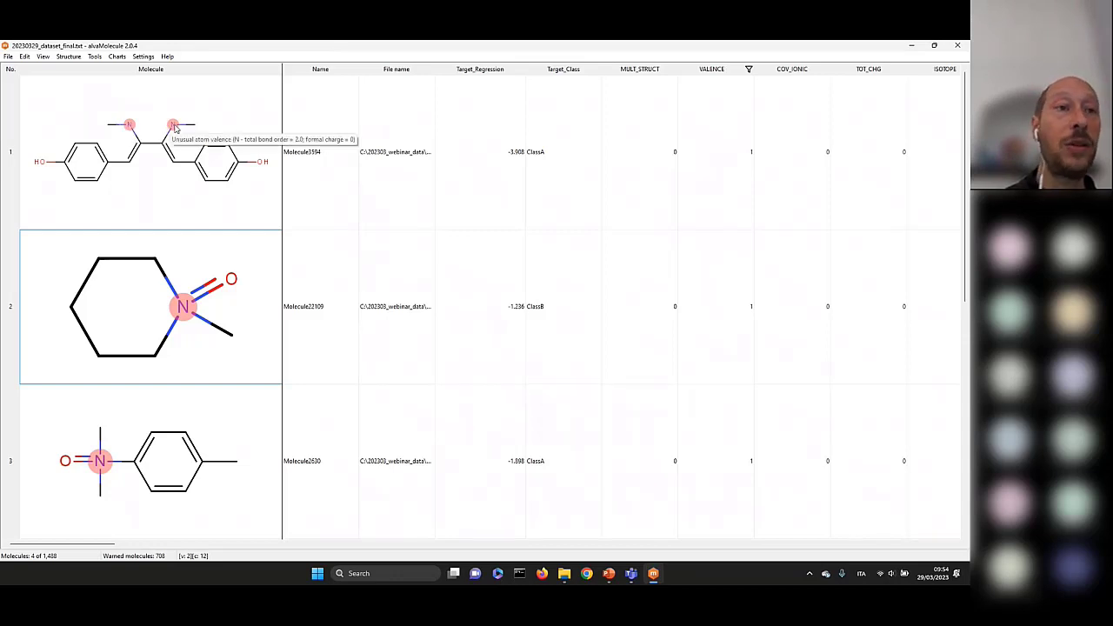
# Step: Show molecule 4 in single molecule mode, inspect the warning on its highlighted oxygen, and return to the worksheet
pyautogui.scroll(-1, 181, 315)
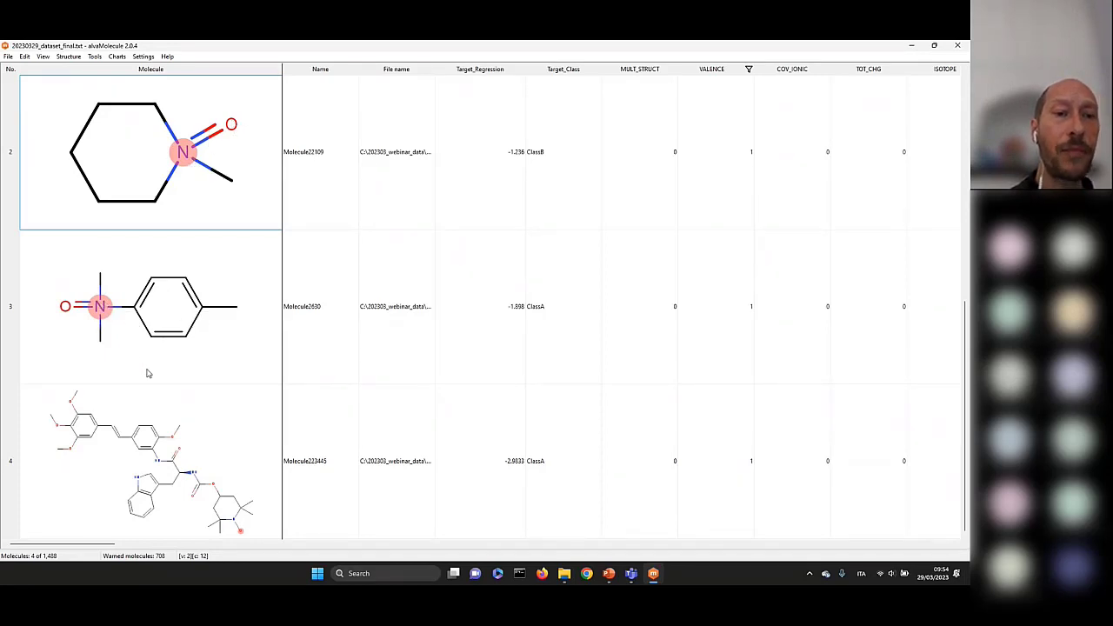
pyautogui.click(248, 520)
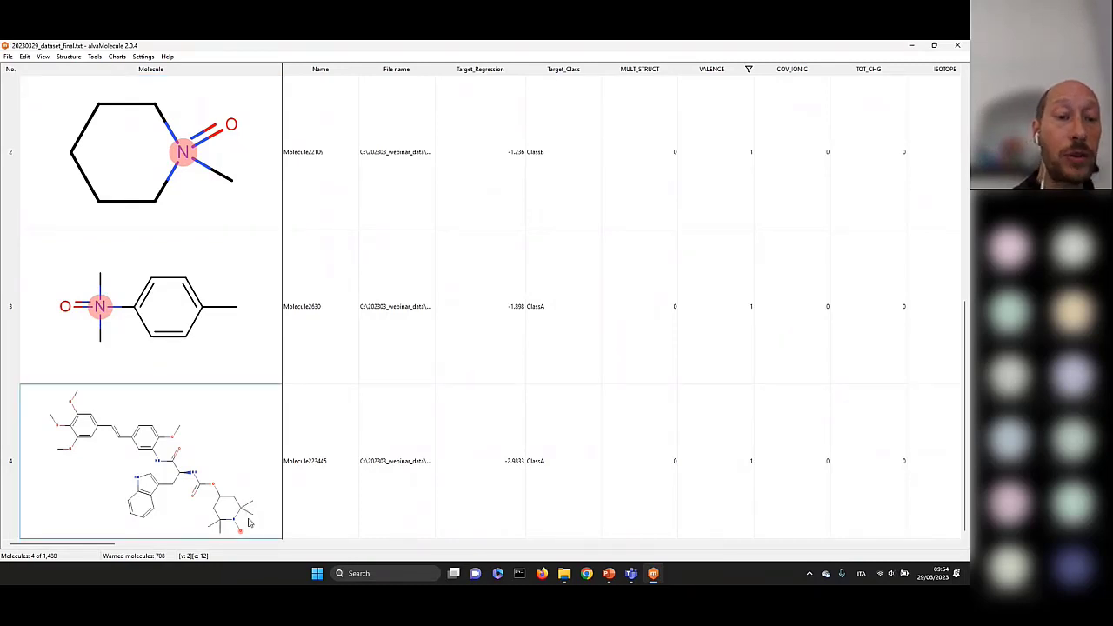
pyautogui.moveTo(242, 534)
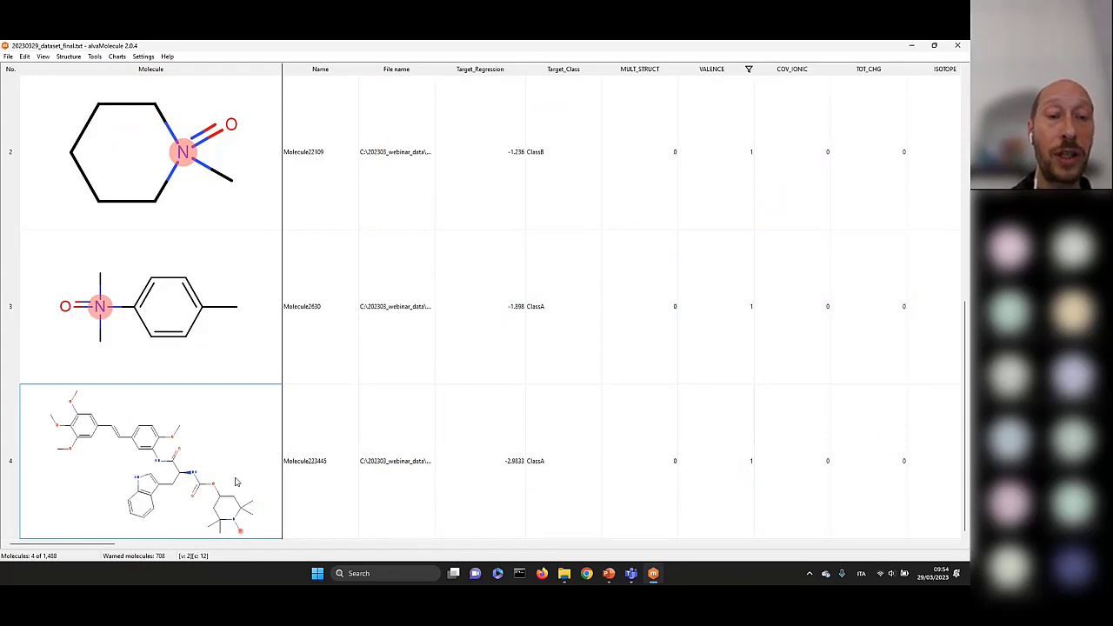
pyautogui.click(43, 57)
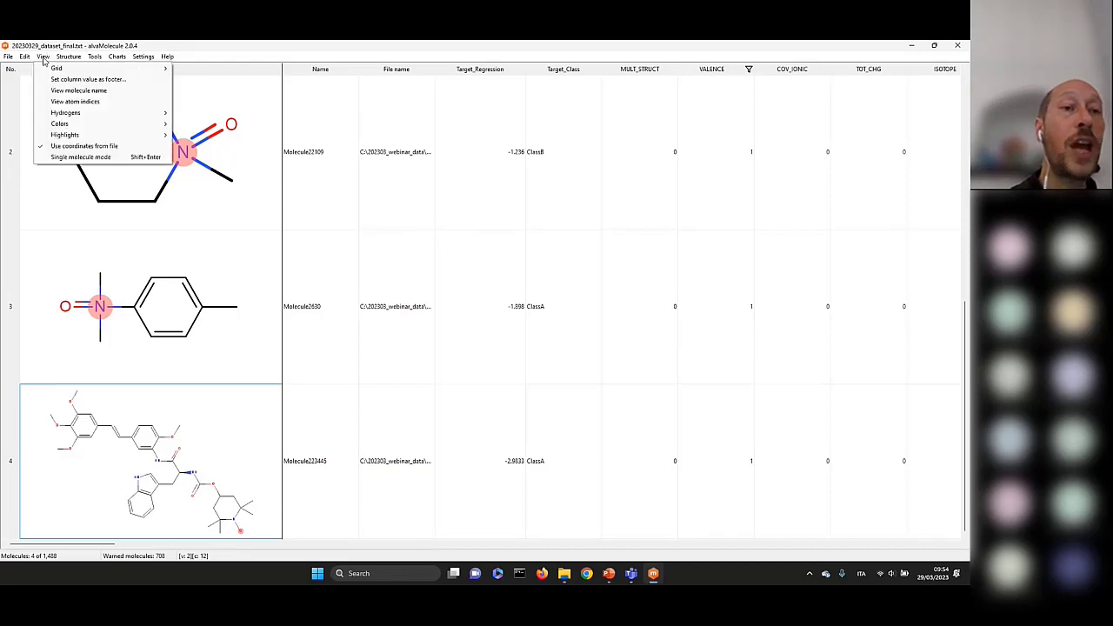
pyautogui.click(96, 158)
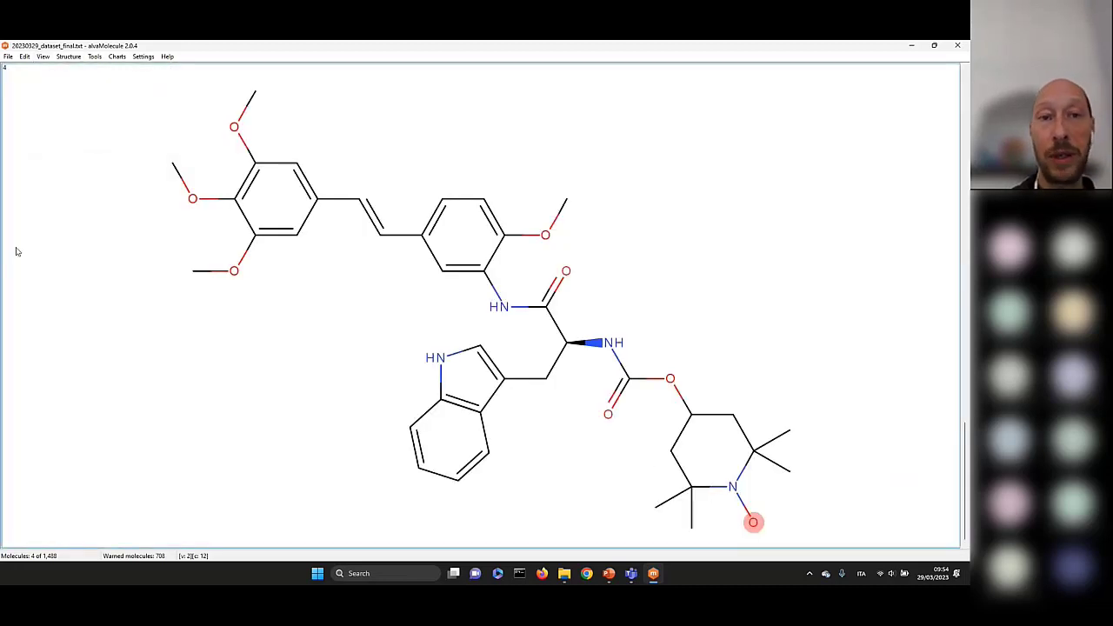
pyautogui.moveTo(754, 524)
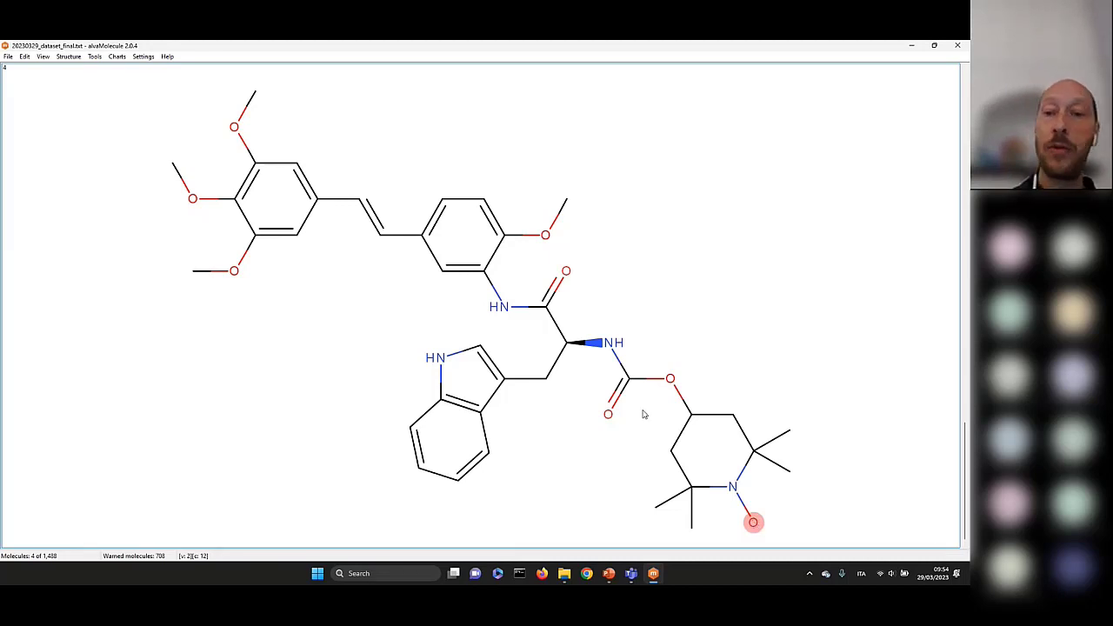
pyautogui.click(663, 312)
# Step: Look up molecule 2 in PubChem with a full structure search, check its 2D structure, and return to alvaMolecule
pyautogui.click(135, 182)
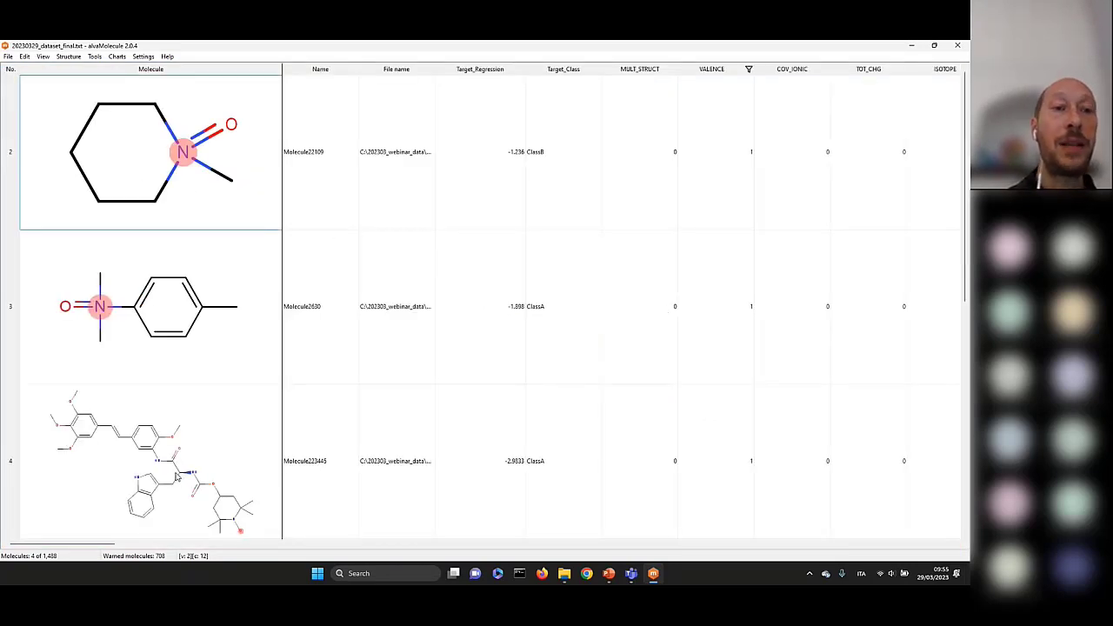
pyautogui.scroll(1, 179, 479)
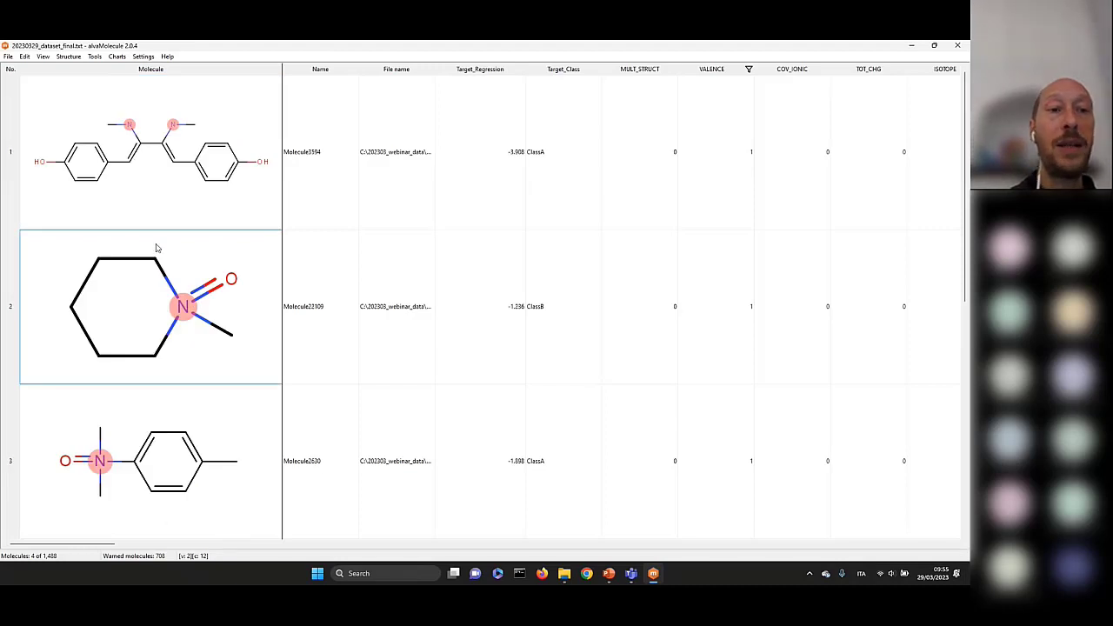
pyautogui.scroll(-1, 178, 313)
pyautogui.moveTo(182, 153)
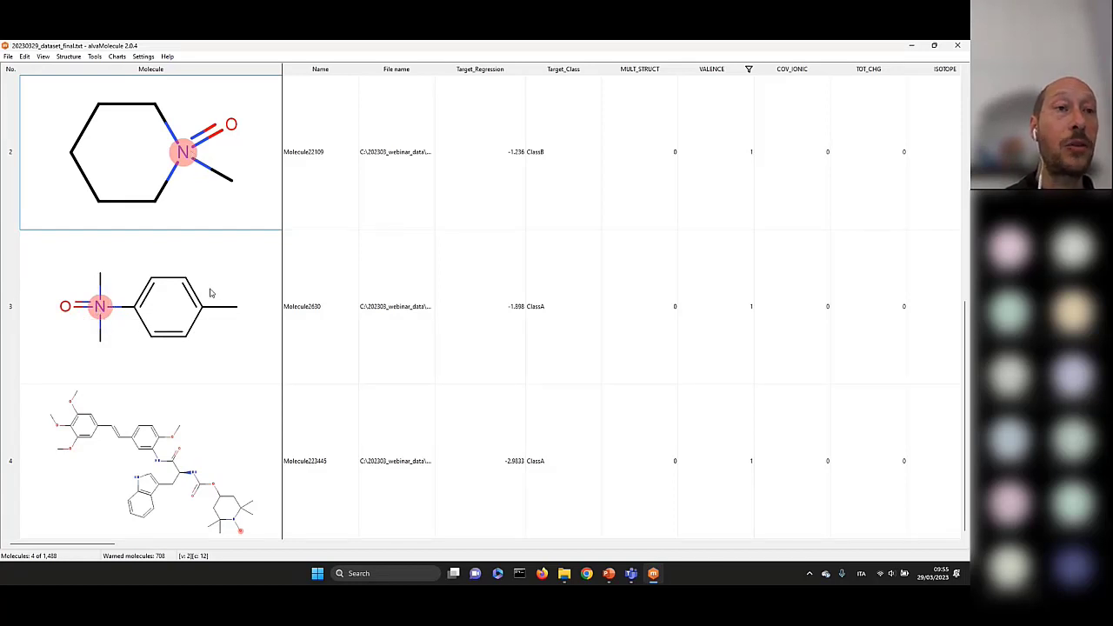
pyautogui.click(26, 57)
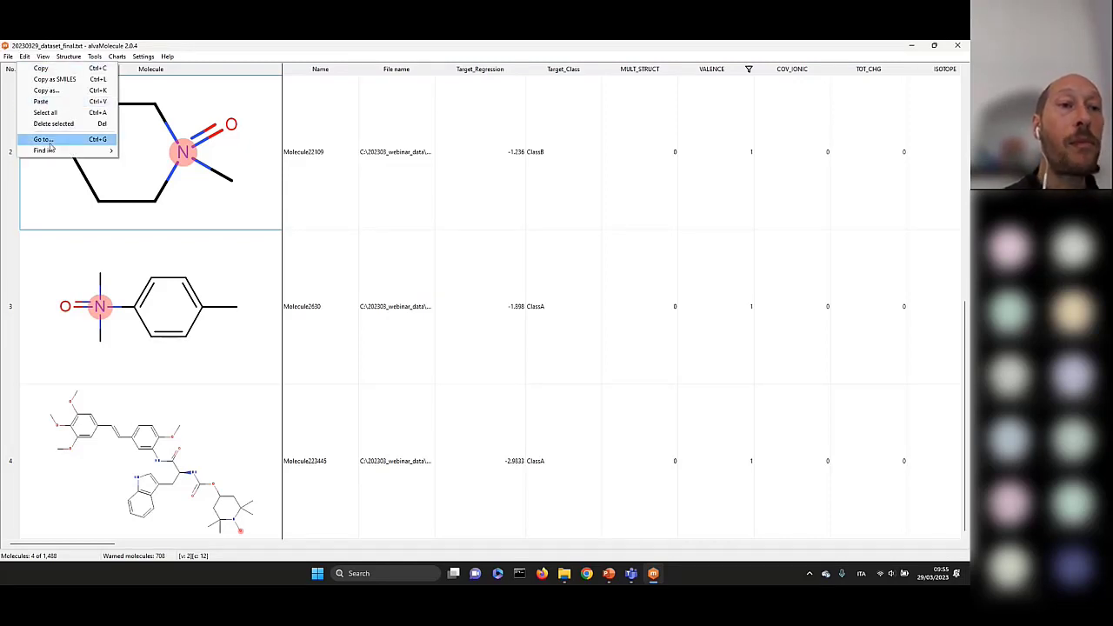
pyautogui.moveTo(52, 151)
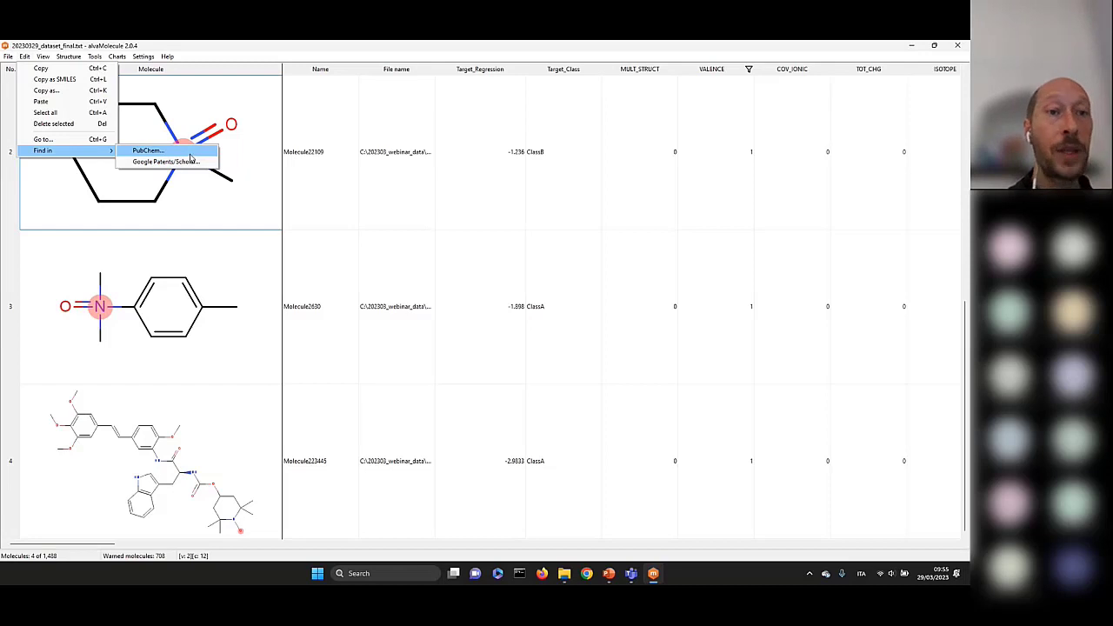
pyautogui.click(190, 155)
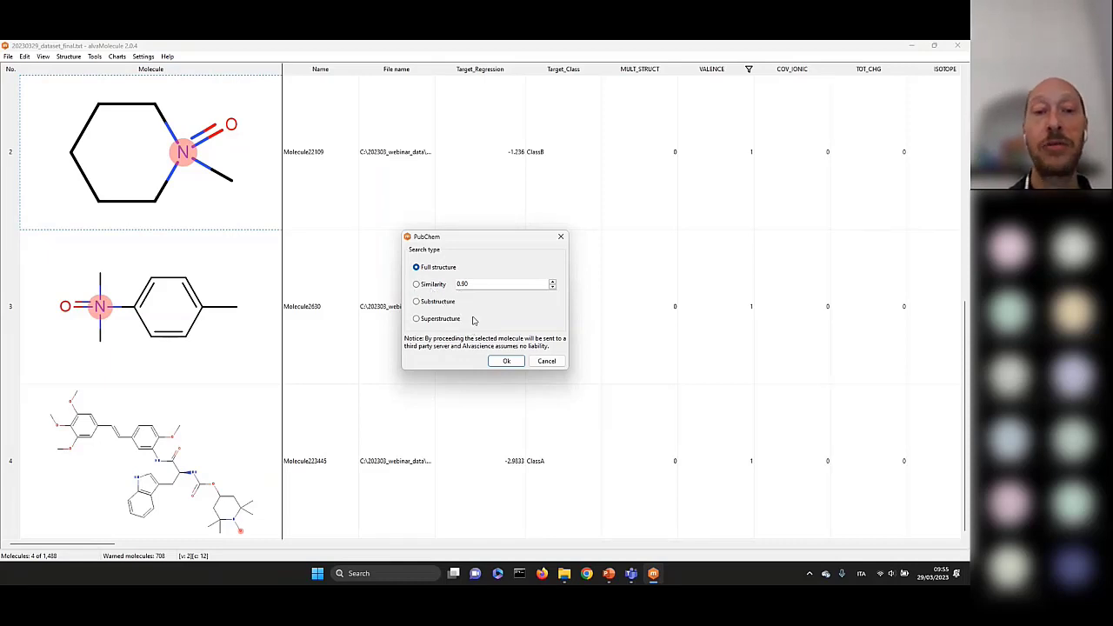
pyautogui.click(505, 361)
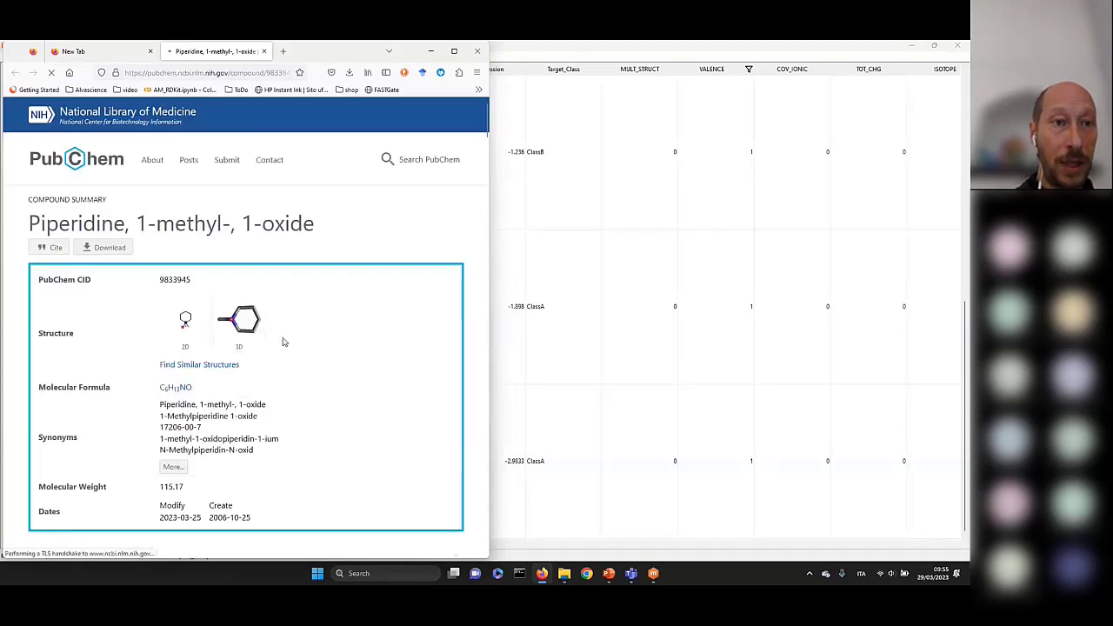
pyautogui.scroll(-10, 283, 341)
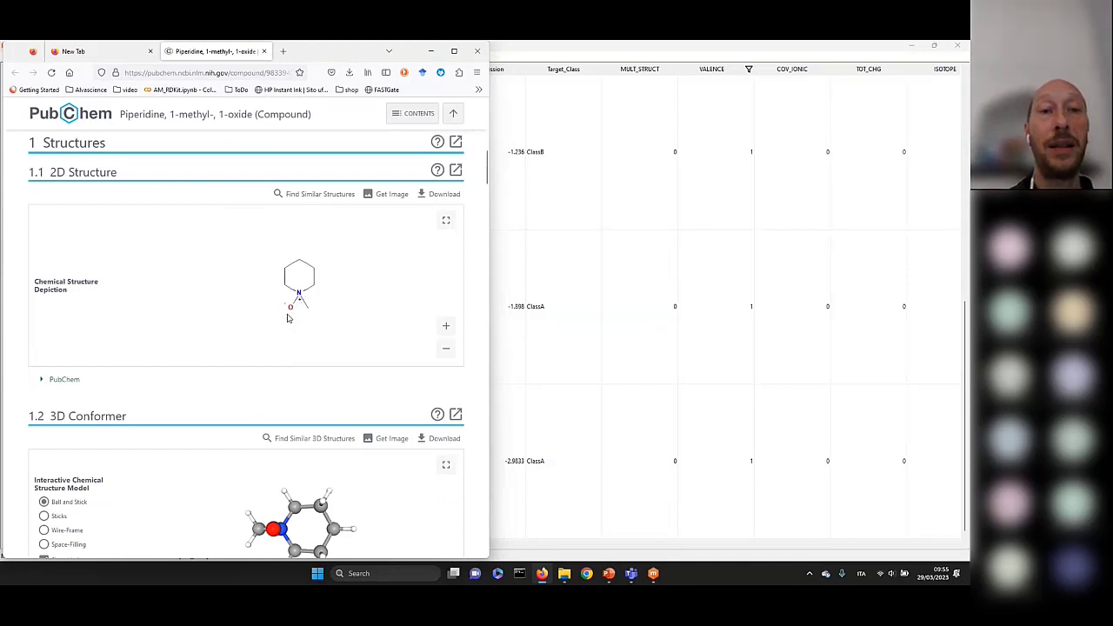
pyautogui.click(557, 45)
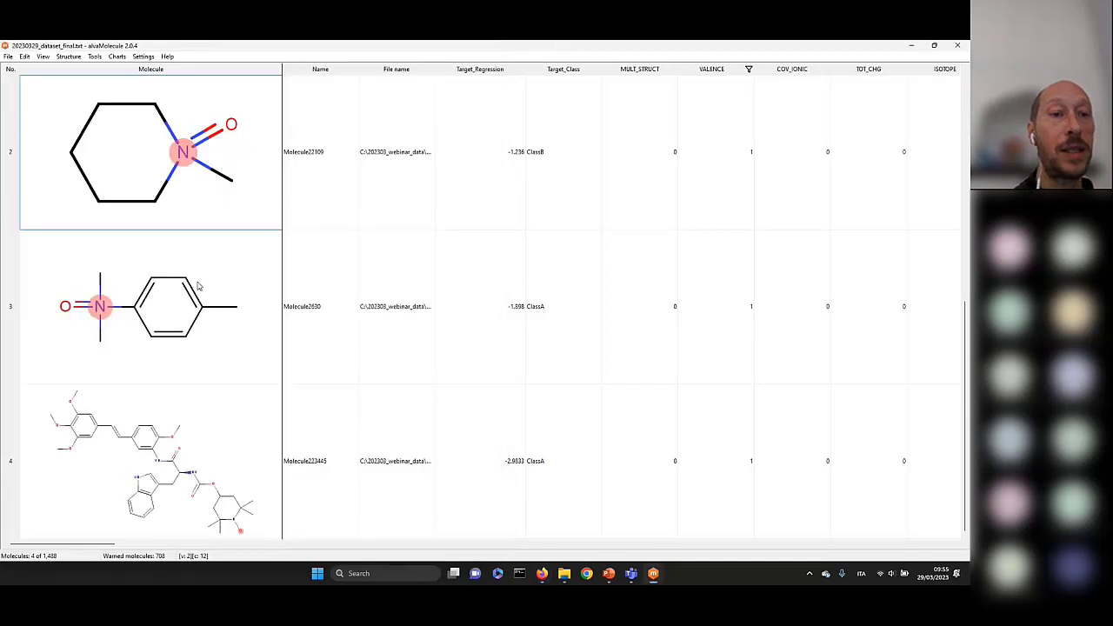
# Step: Look up molecule 3 in PubChem with a full structure search, check its 2D structure, and return to alvaMolecule
pyautogui.click(25, 57)
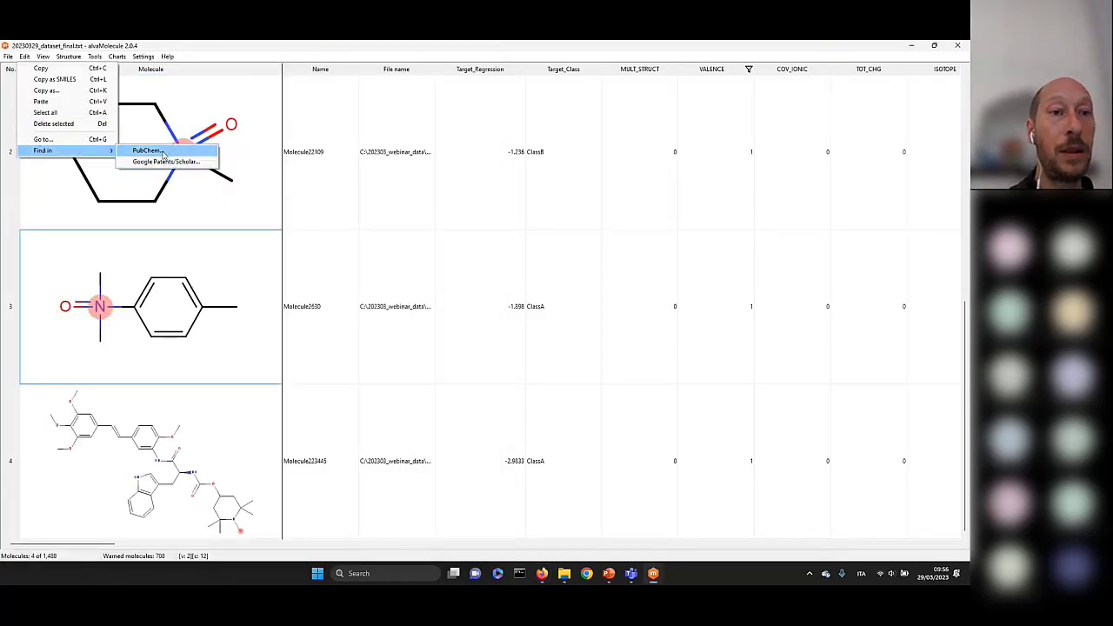
pyautogui.click(161, 150)
pyautogui.click(497, 362)
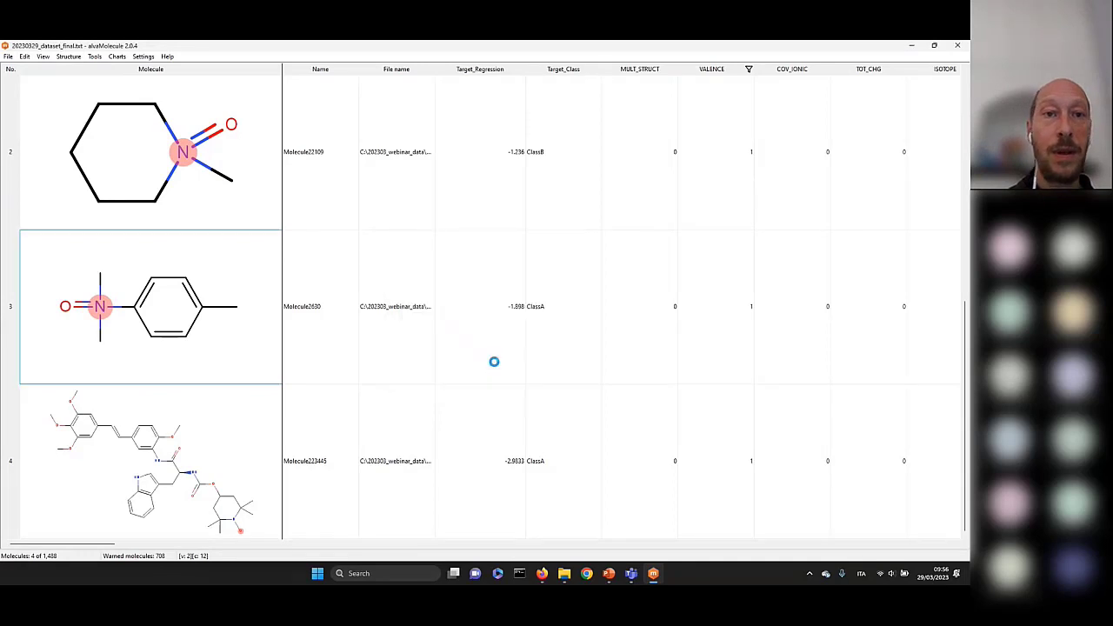
pyautogui.scroll(-5, 336, 330)
pyautogui.scroll(-4, 320, 337)
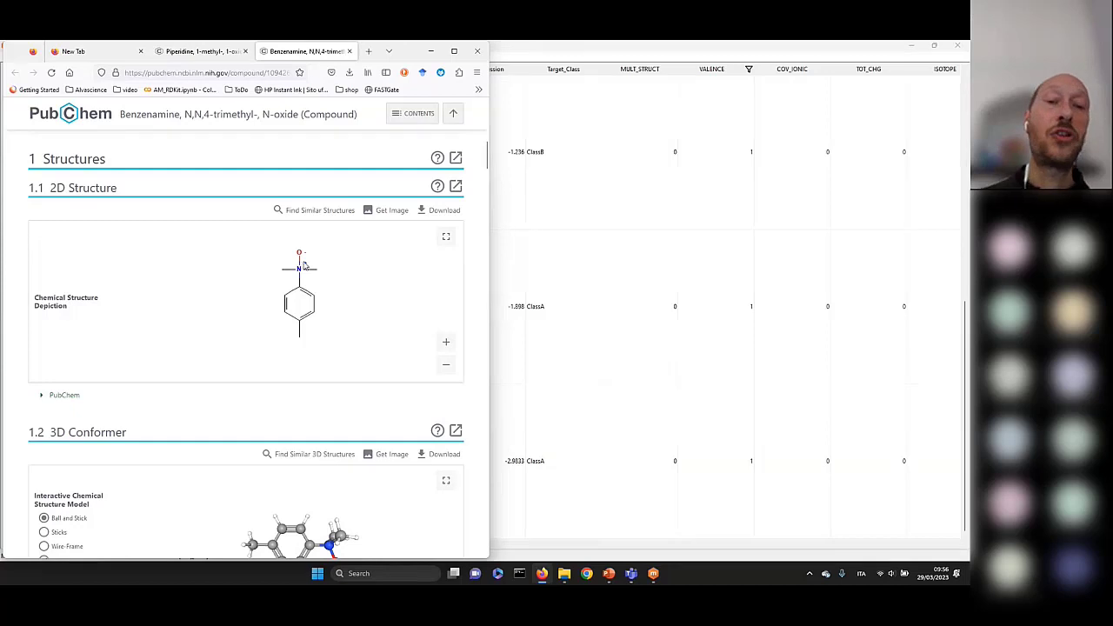
pyautogui.click(602, 47)
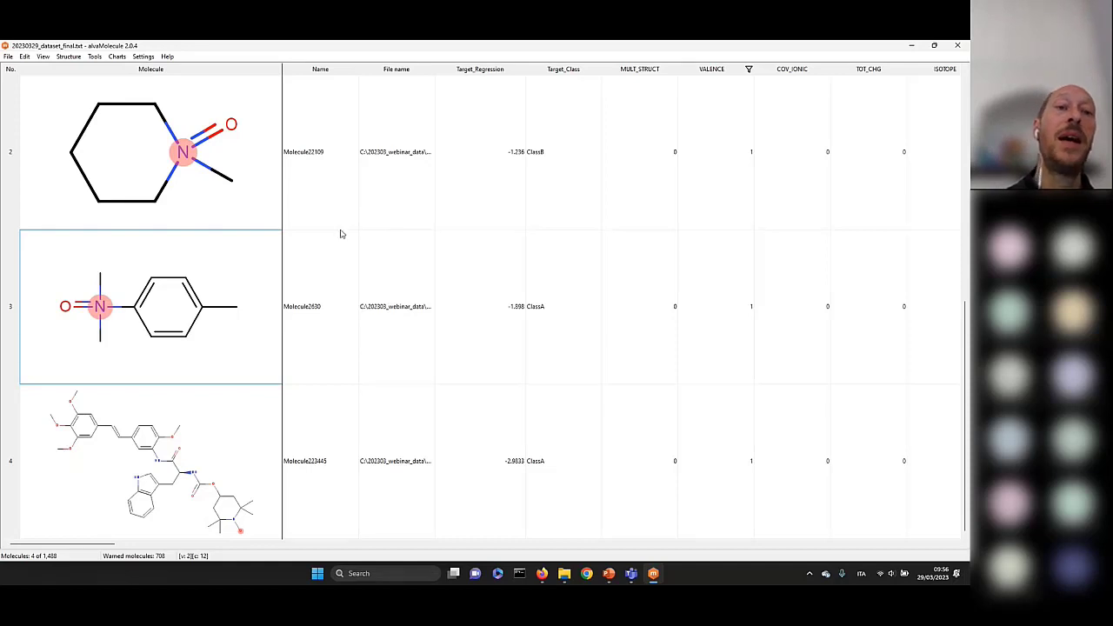
# Step: Review the available molecule standardizers for fixing the valence problems without applying any of them
pyautogui.scroll(1, 168, 265)
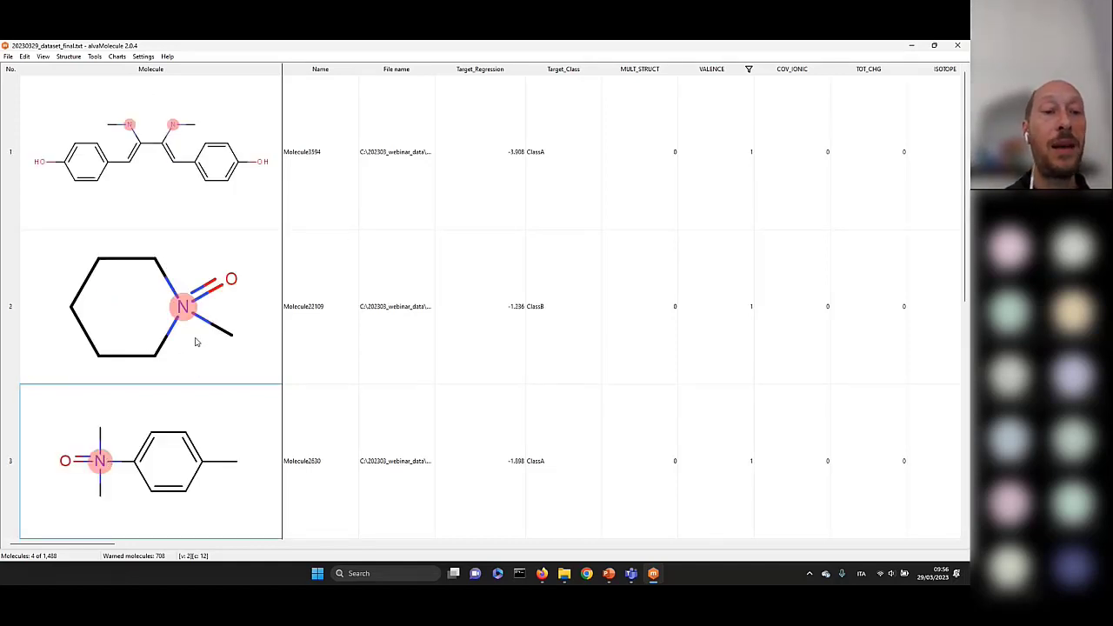
pyautogui.moveTo(183, 307)
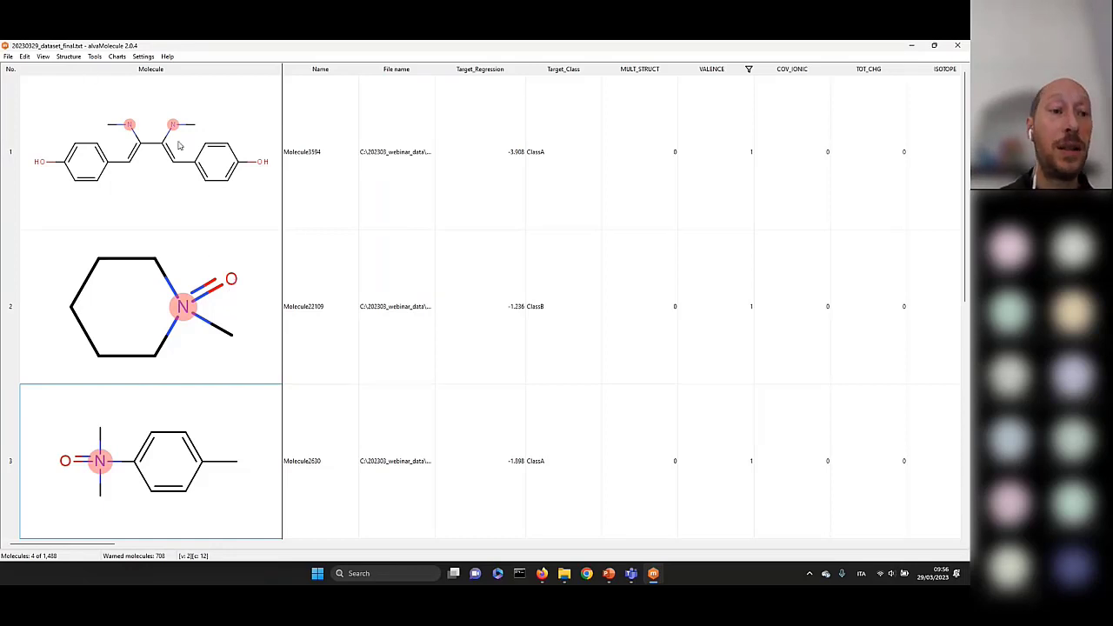
pyautogui.click(70, 56)
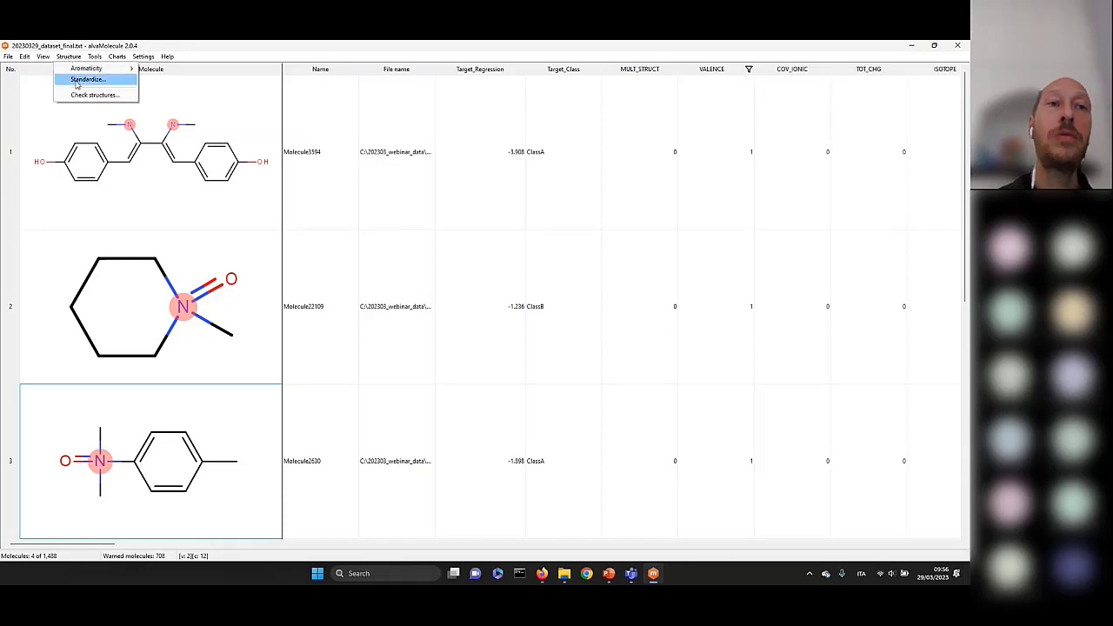
pyautogui.click(78, 80)
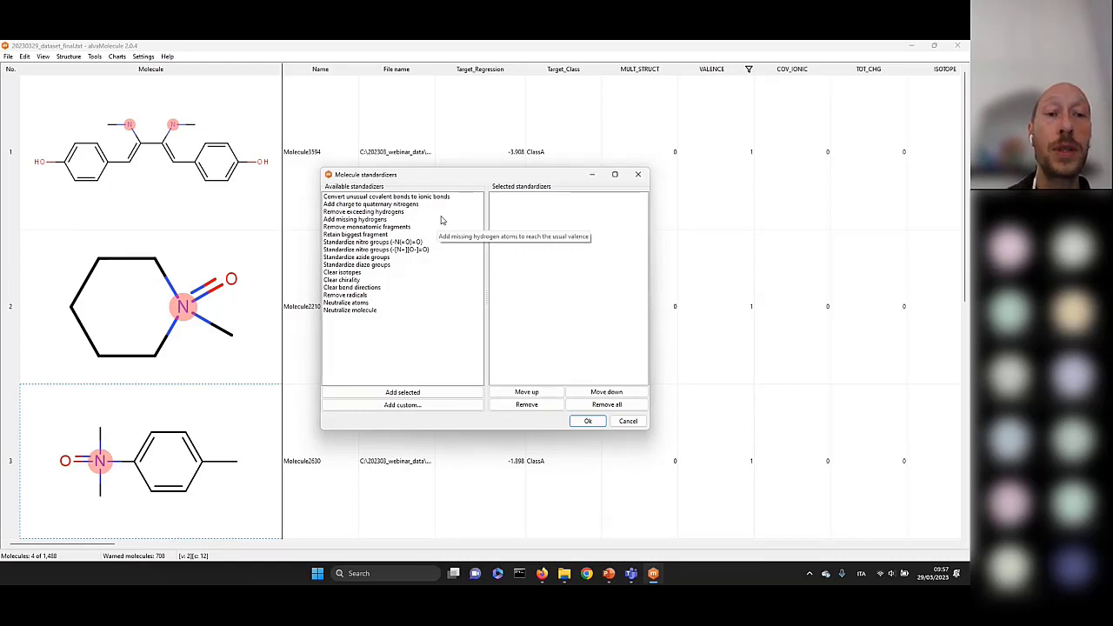
pyautogui.click(627, 421)
# Step: Clear all filters so the worksheet lists the whole dataset, and select the first molecule
pyautogui.rightClick(736, 78)
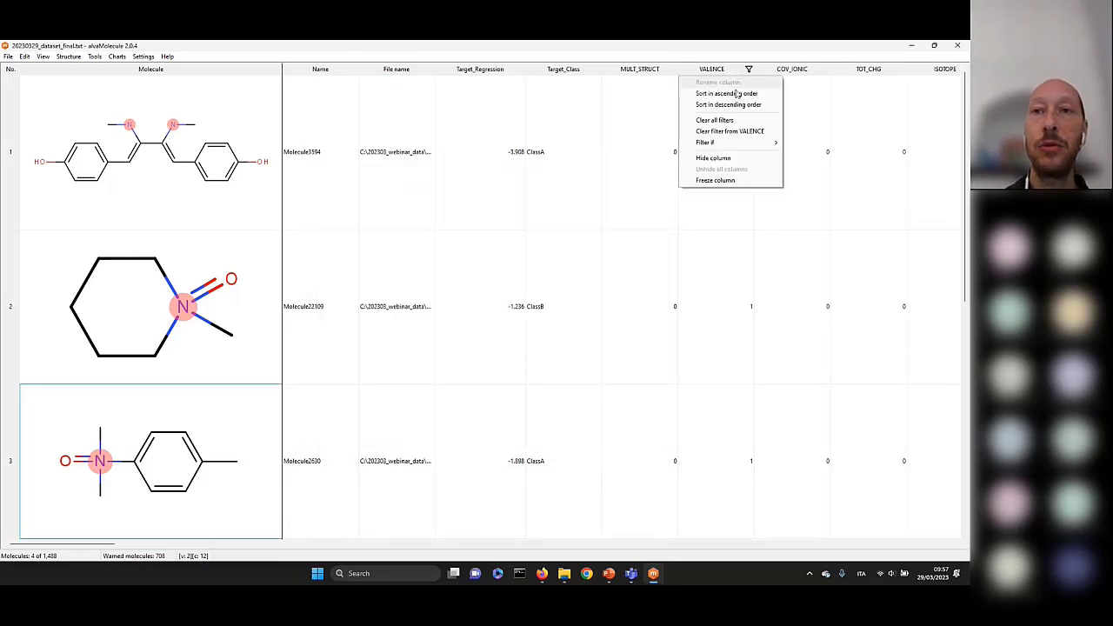
pyautogui.click(736, 124)
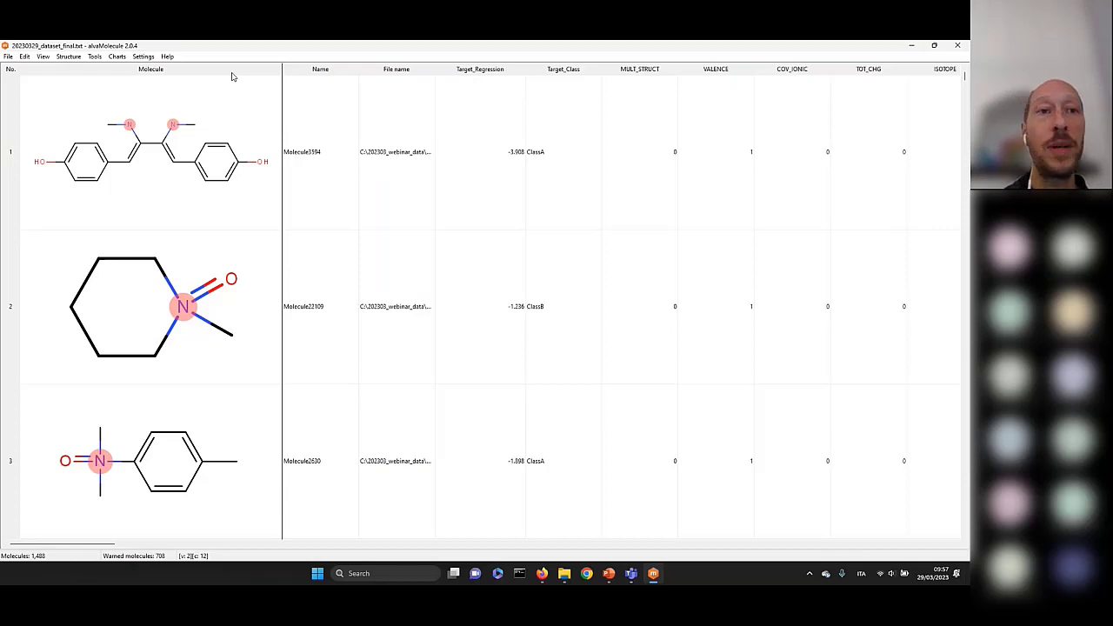
pyautogui.click(230, 73)
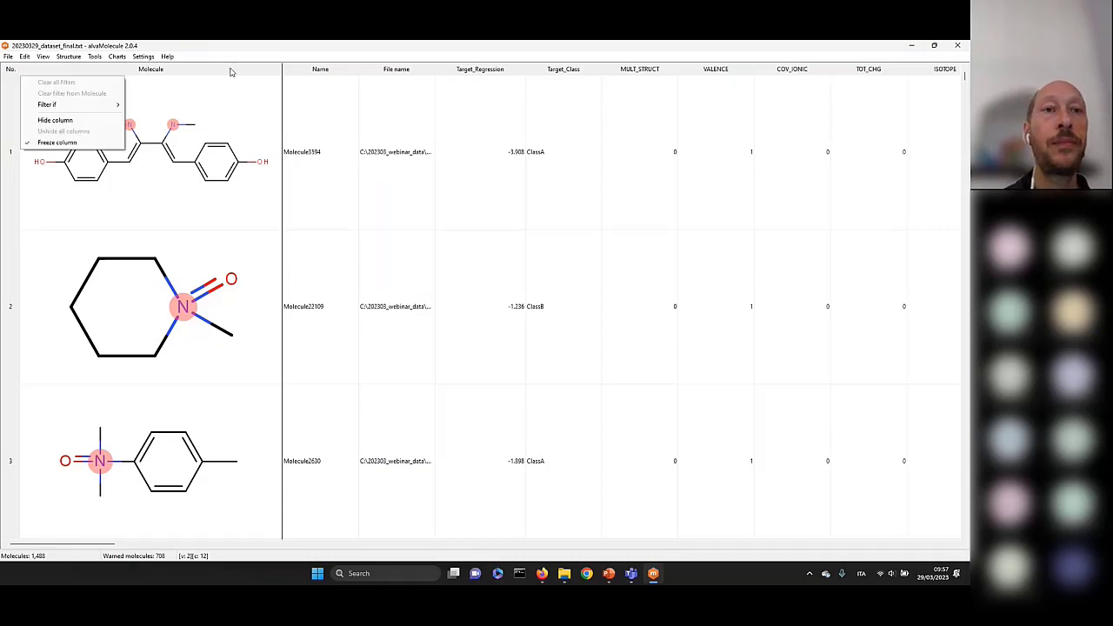
pyautogui.click(196, 147)
pyautogui.click(196, 146)
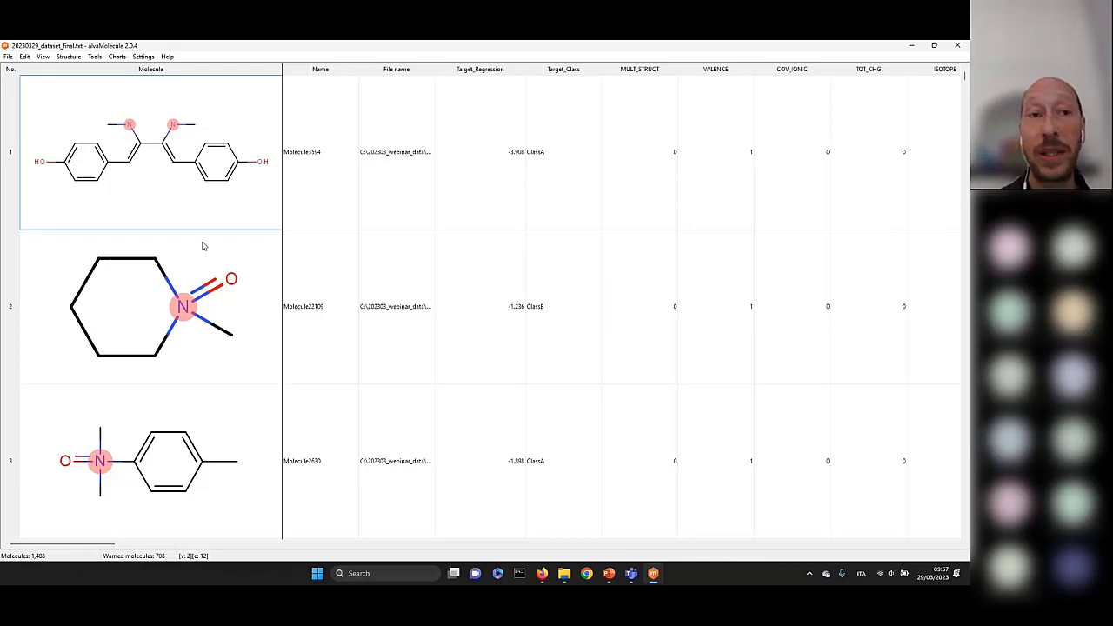
# Step: Examine the nitro groups of molecules 6 to 8 and the match filters available for the molecule structures
pyautogui.scroll(-5, 202, 246)
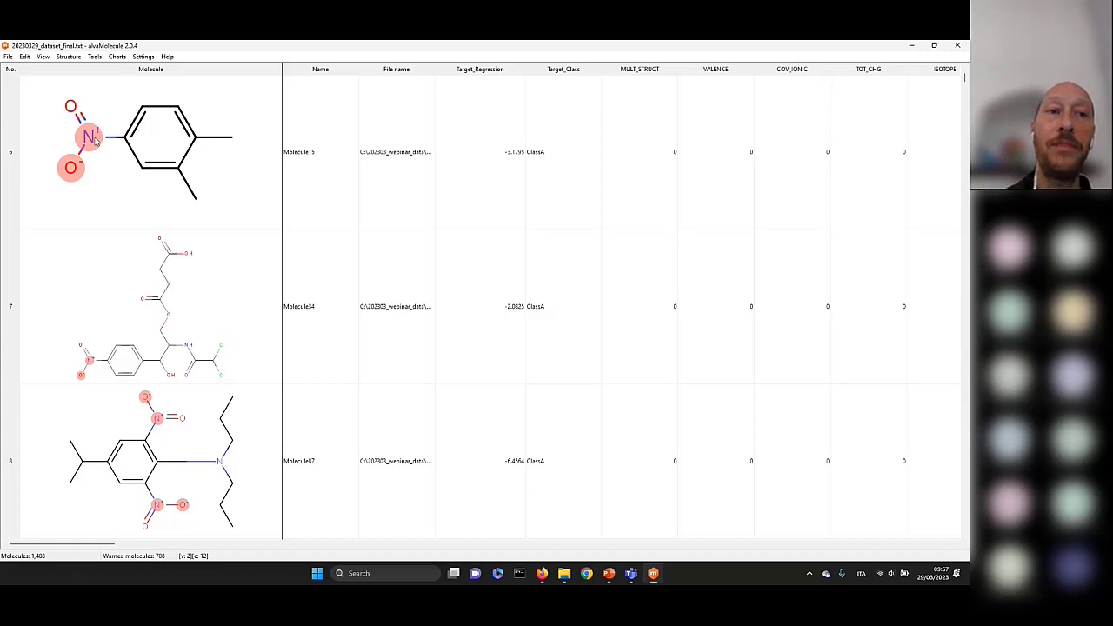
pyautogui.moveTo(71, 175)
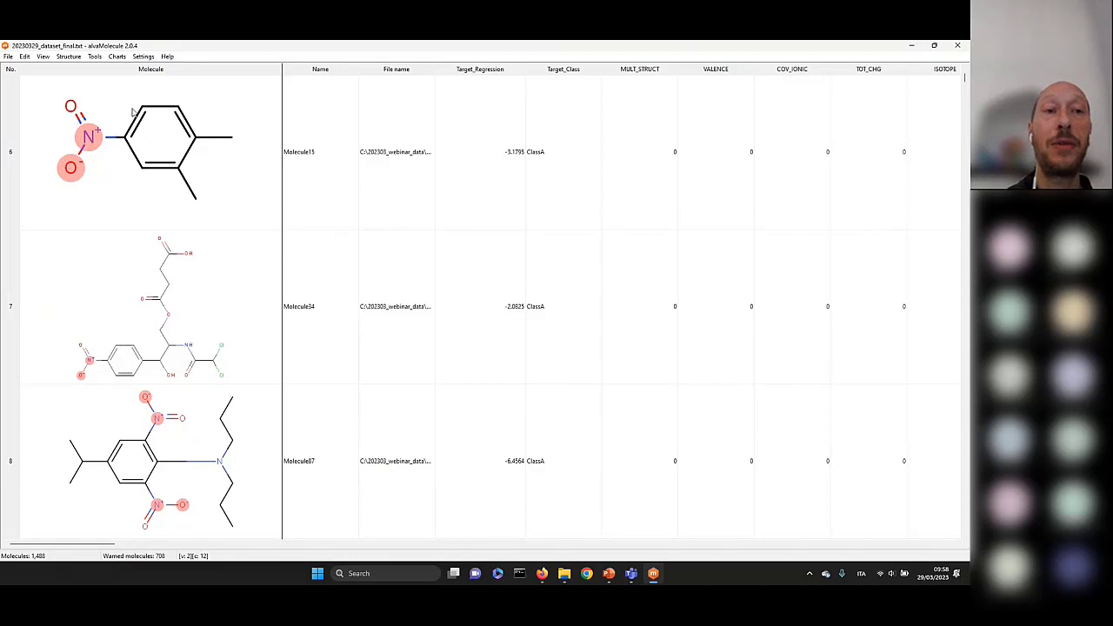
pyautogui.rightClick(207, 73)
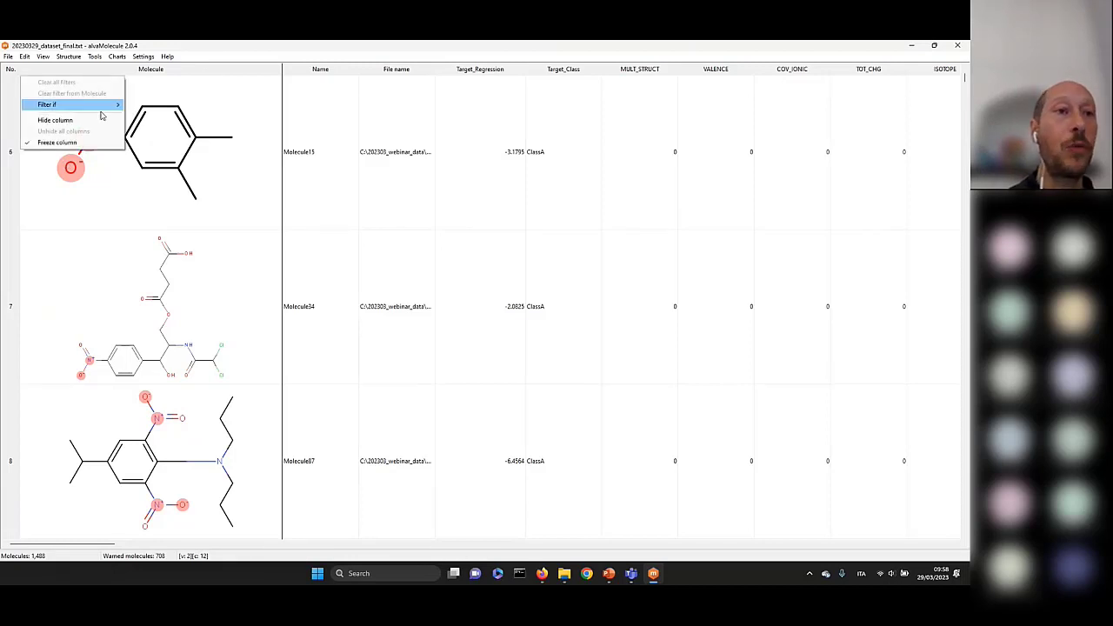
pyautogui.moveTo(106, 107)
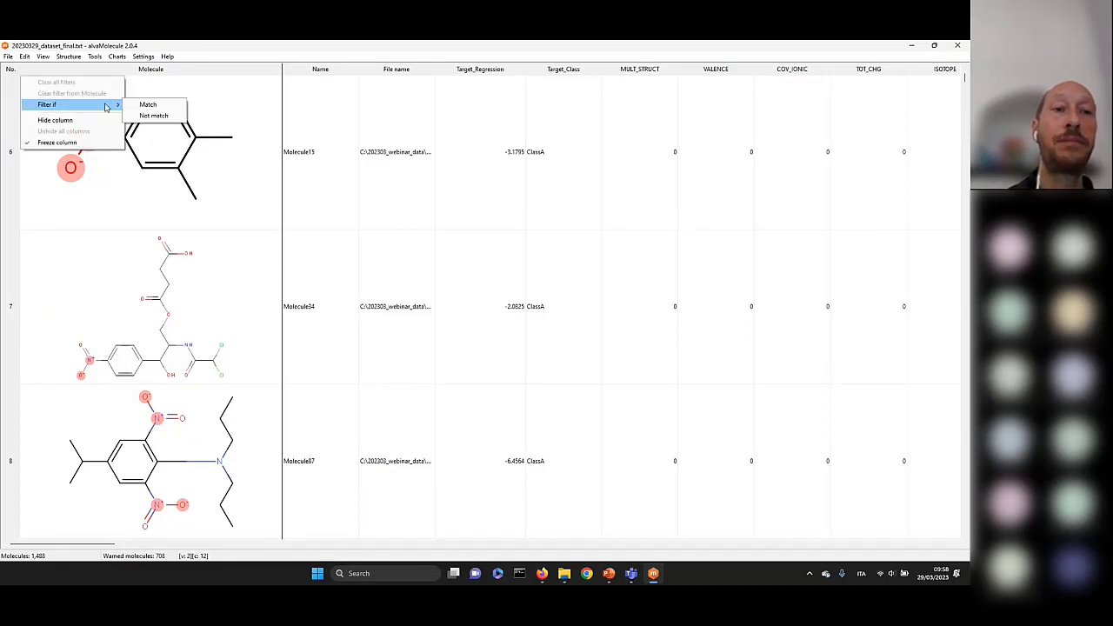
pyautogui.click(207, 168)
# Step: Filter the Molecule column to structures that match the nitro group pattern *N(=O)(=O)
pyautogui.rightClick(168, 73)
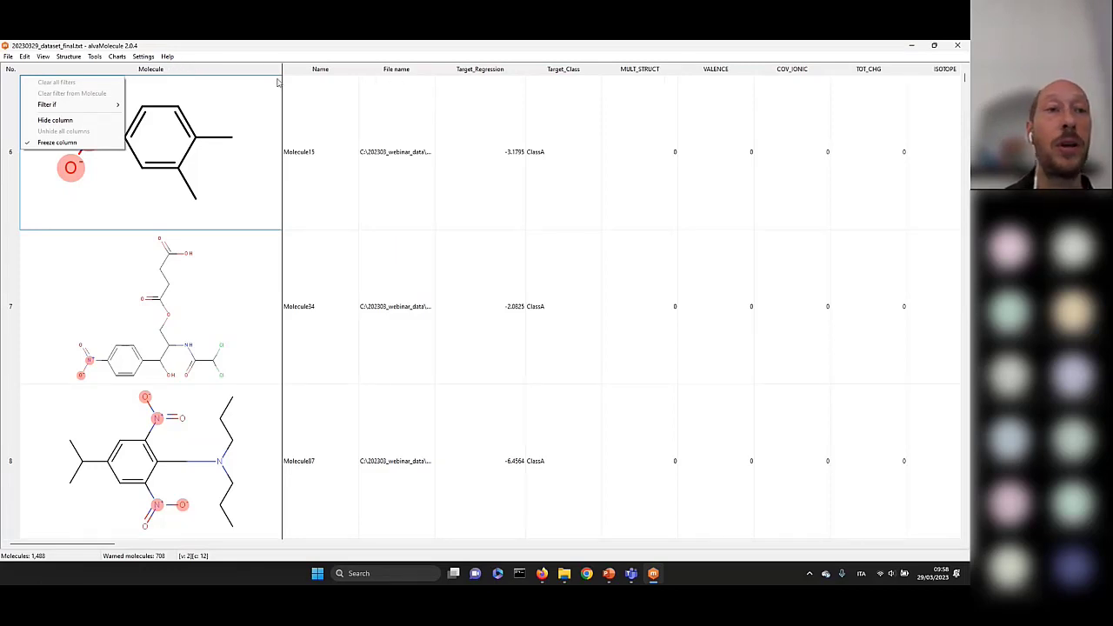
pyautogui.moveTo(81, 107)
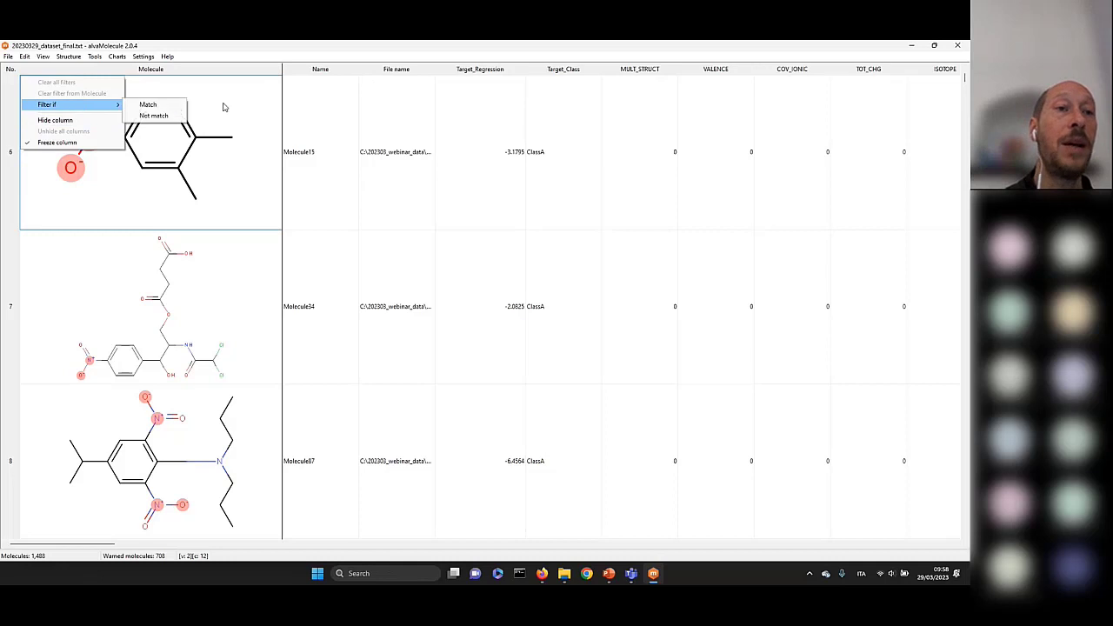
pyautogui.click(149, 105)
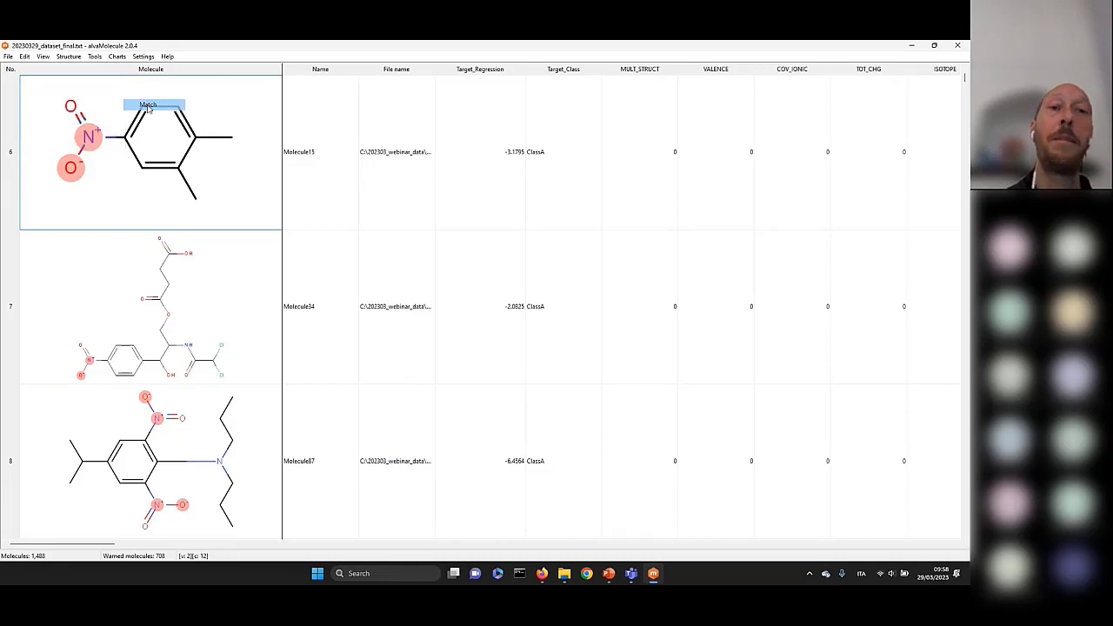
pyautogui.click(527, 239)
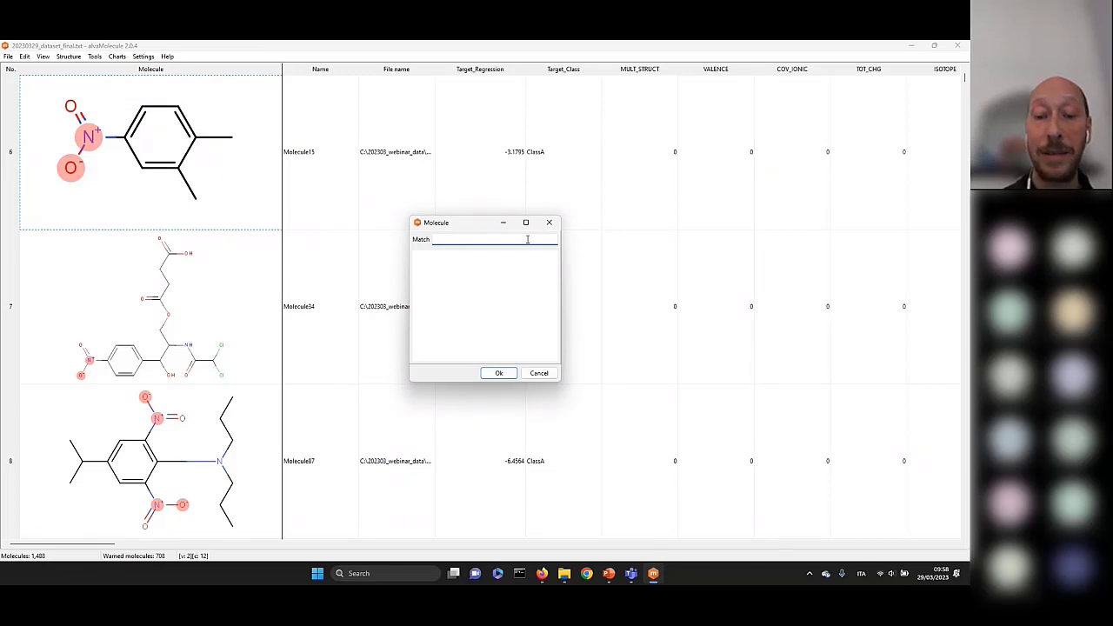
pyautogui.write('[')
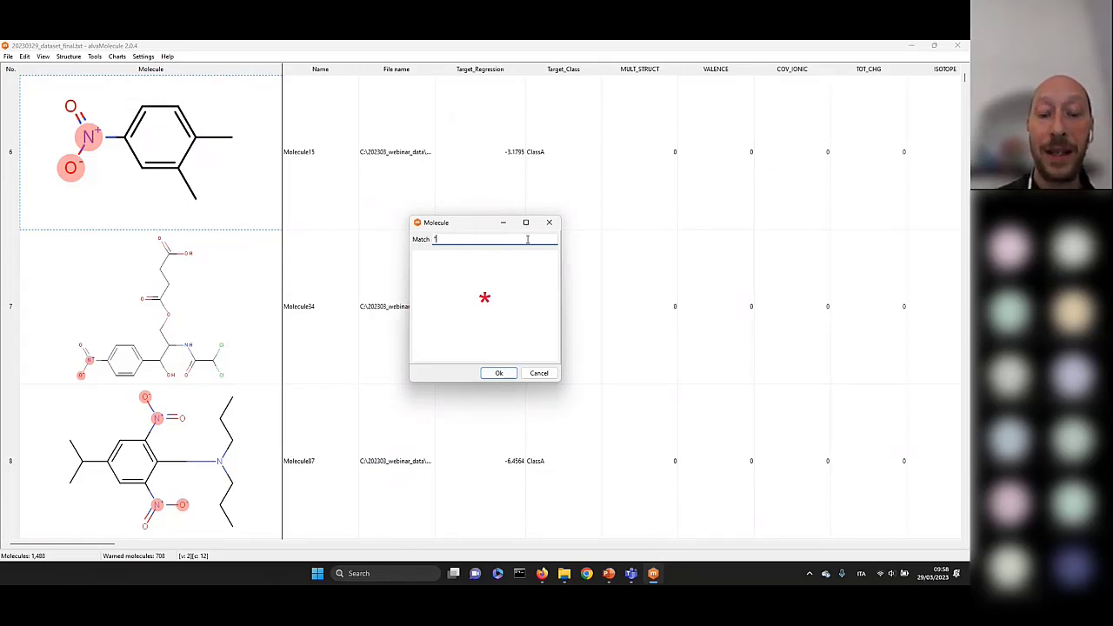
pyautogui.write('N')
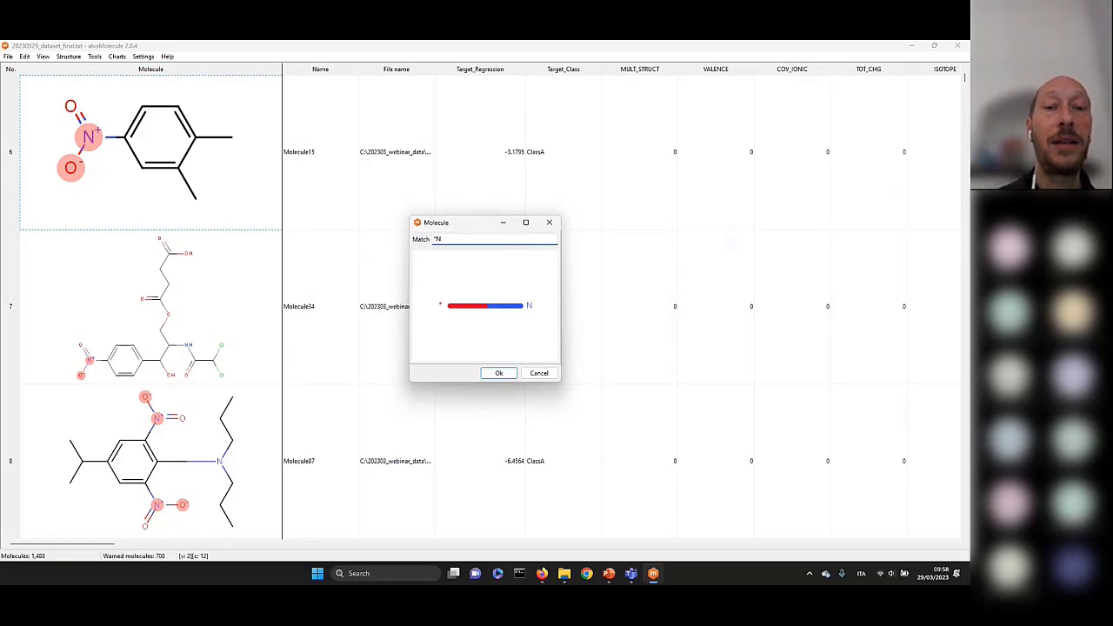
pyautogui.write('(=O')
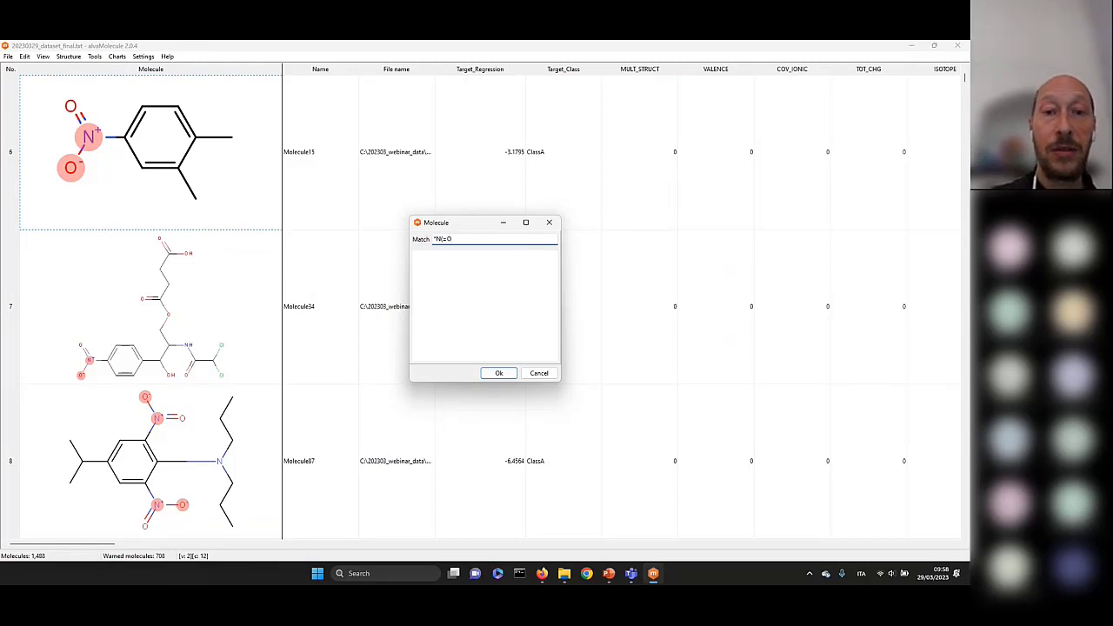
pyautogui.write(')[')
pyautogui.write('=O)')
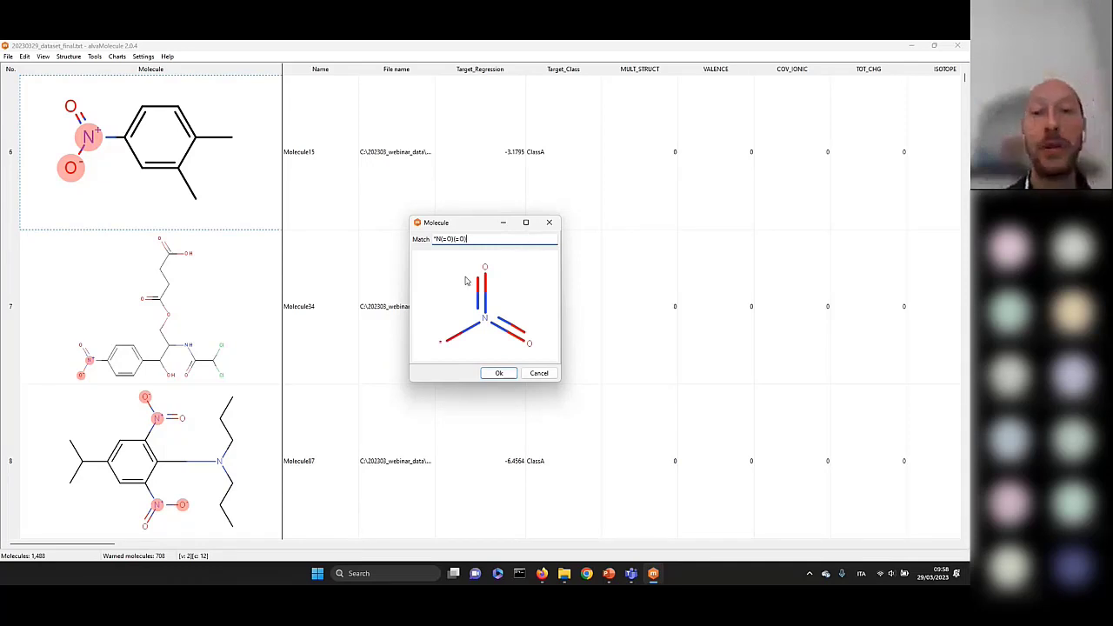
pyautogui.click(498, 373)
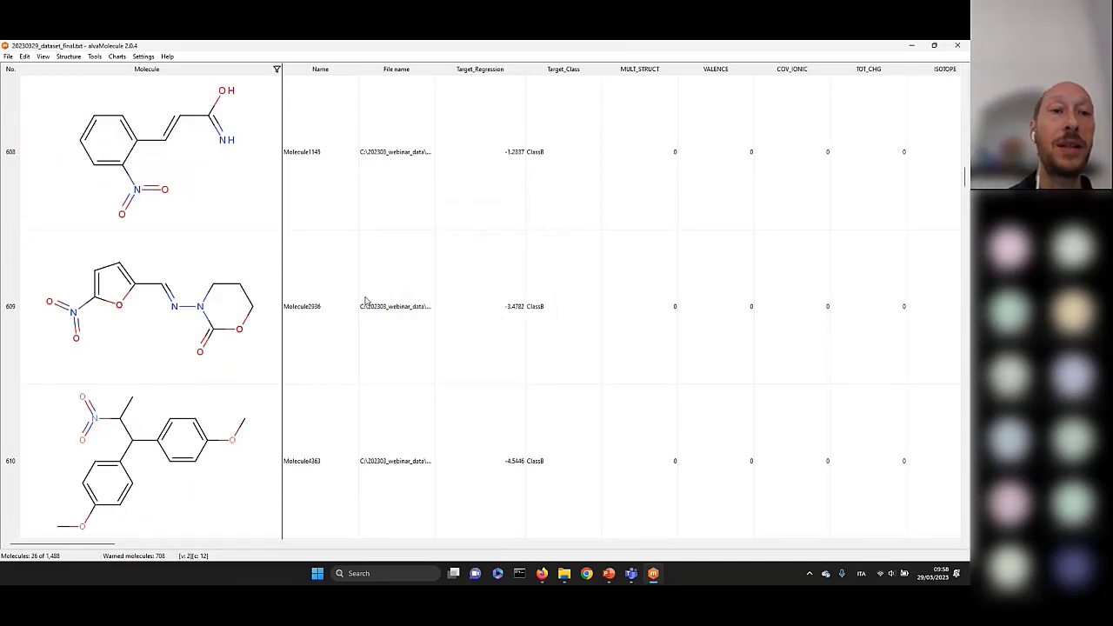
# Step: Browse the filtered nitro compounds and highlight the SMARTS pattern *N(=O)(=O) in their structures
pyautogui.scroll(-3, 197, 385)
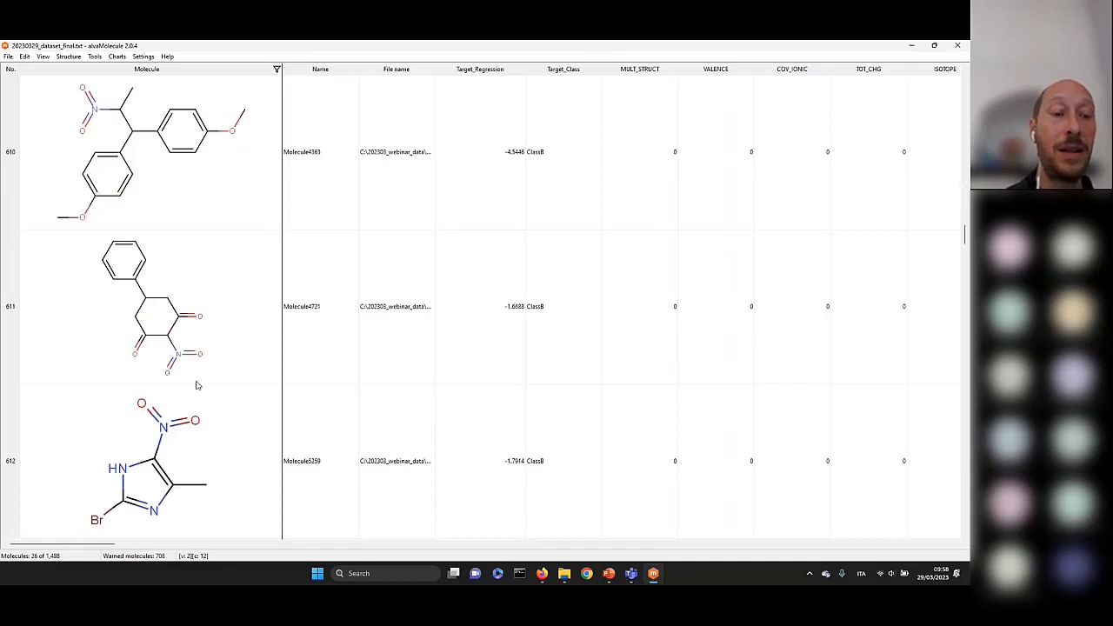
pyautogui.scroll(5, 197, 385)
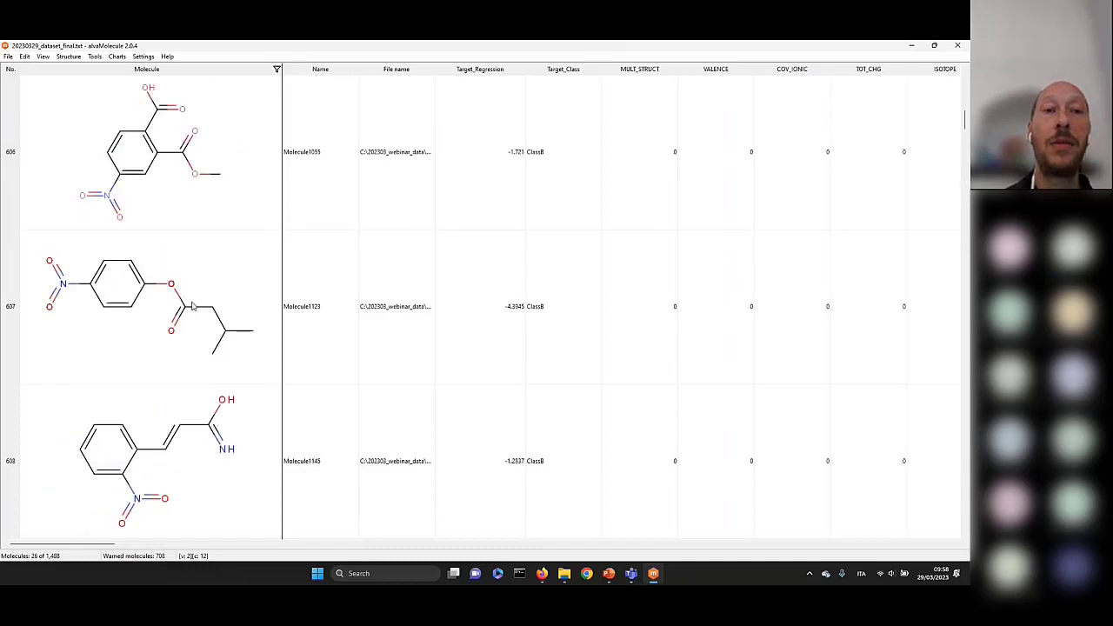
pyautogui.scroll(3, 195, 304)
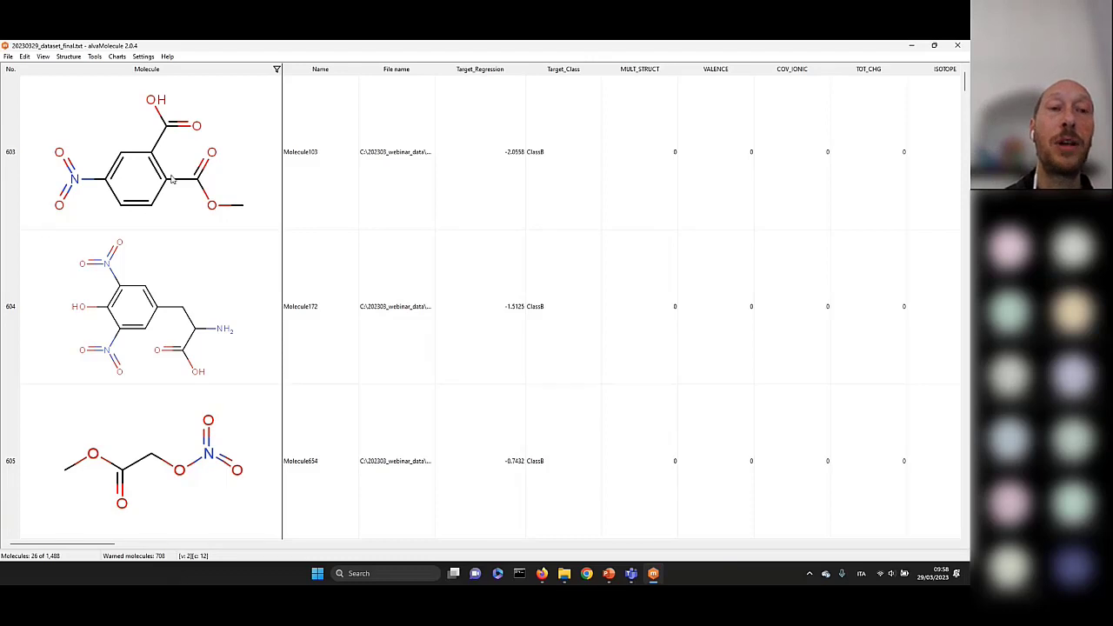
pyautogui.click(87, 188)
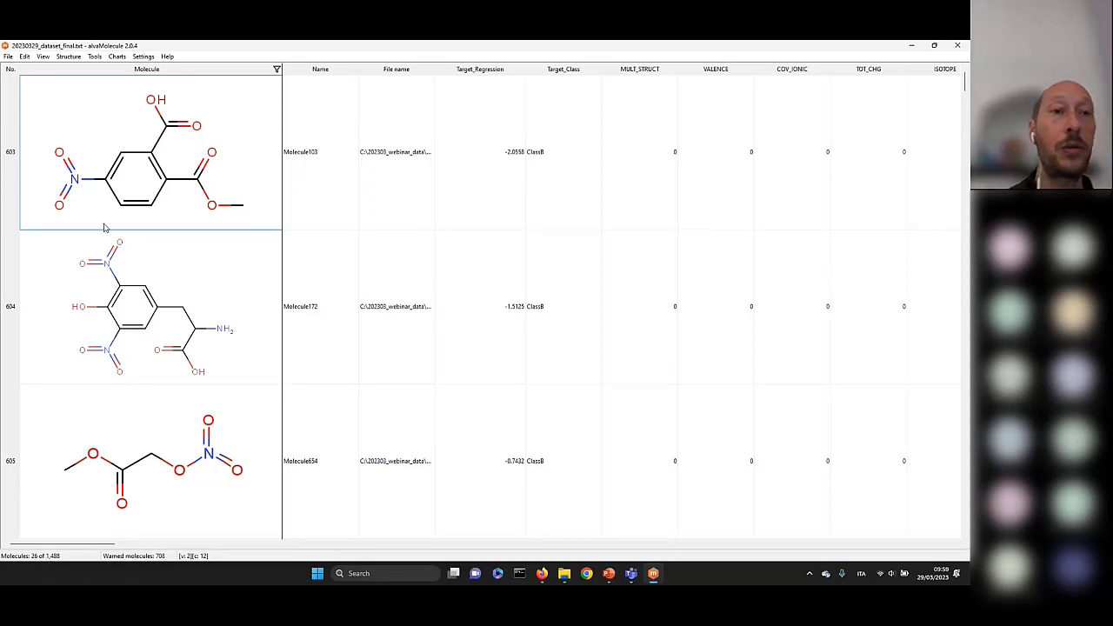
pyautogui.click(42, 57)
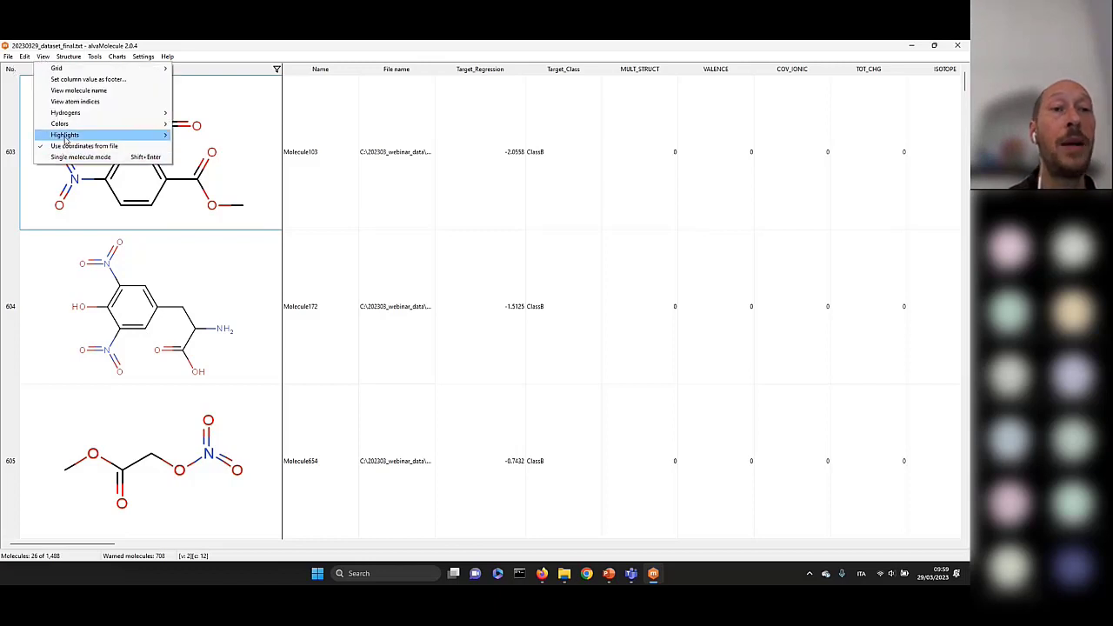
pyautogui.moveTo(65, 112)
pyautogui.click(201, 157)
pyautogui.click(200, 159)
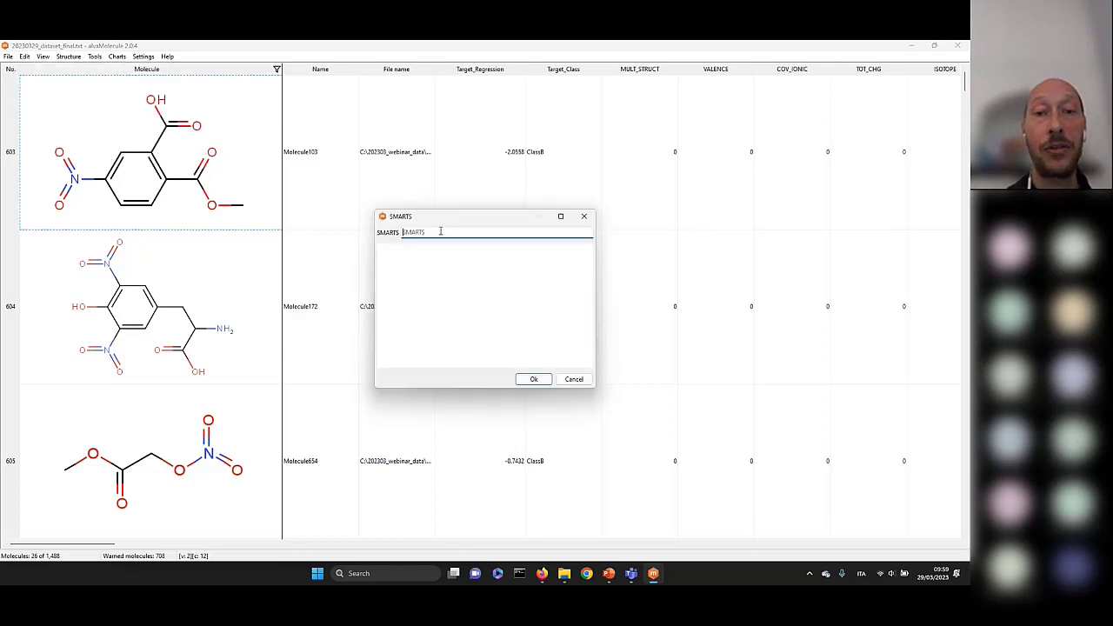
pyautogui.write('*N')
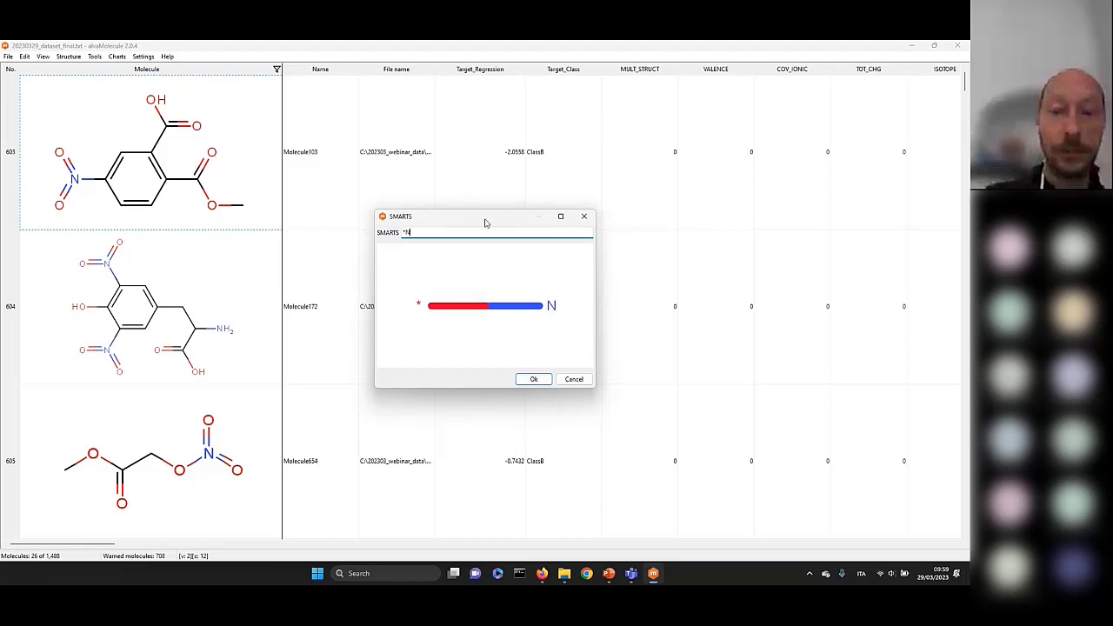
pyautogui.write('(=O)')
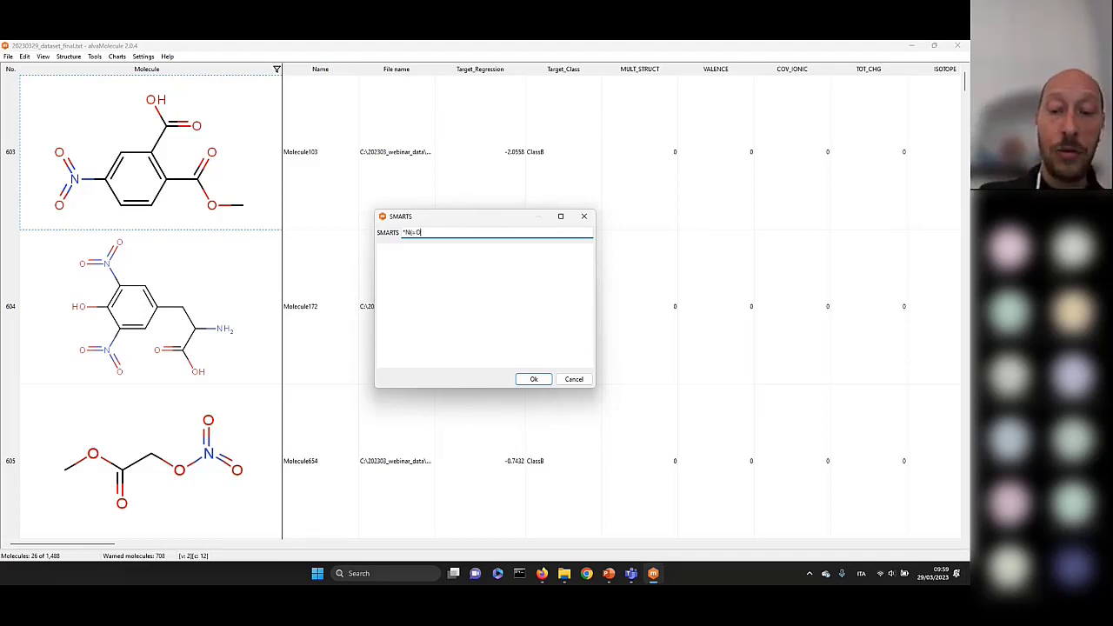
pyautogui.write('(=O)')
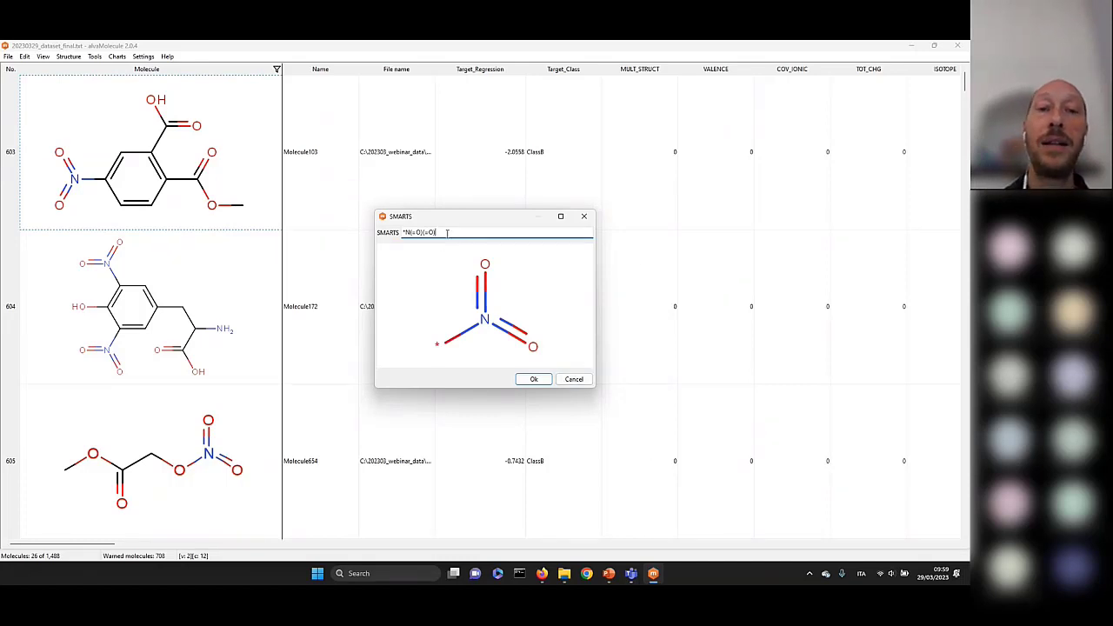
pyautogui.click(533, 379)
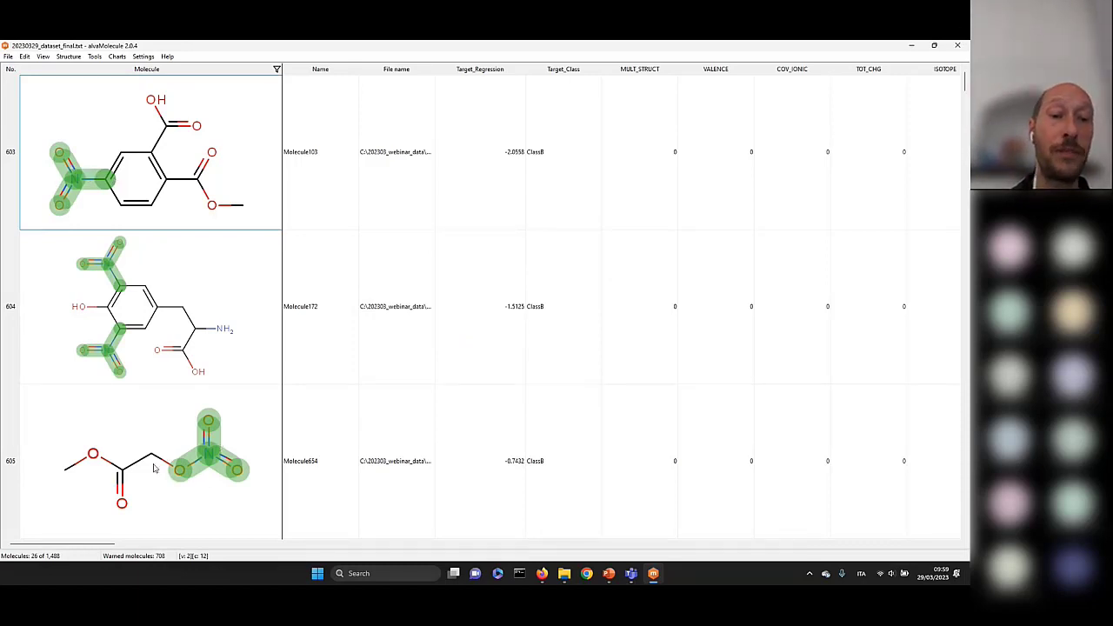
# Step: Review the highlighted nitro groups, remove the structure highlights and clear all filters
pyautogui.scroll(-2, 201, 453)
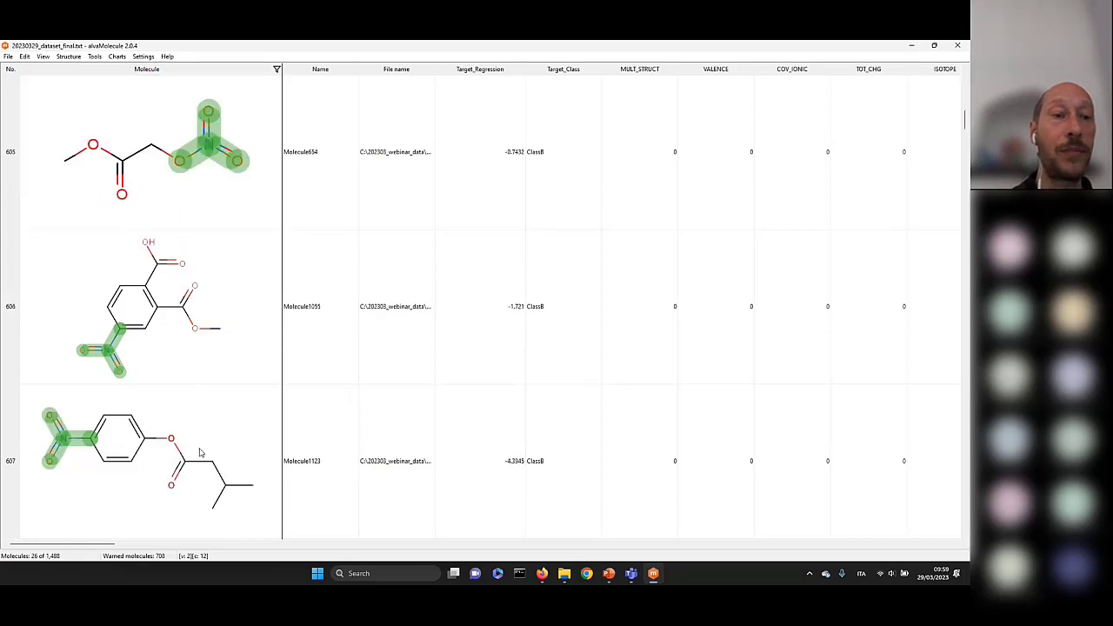
pyautogui.scroll(-3, 200, 452)
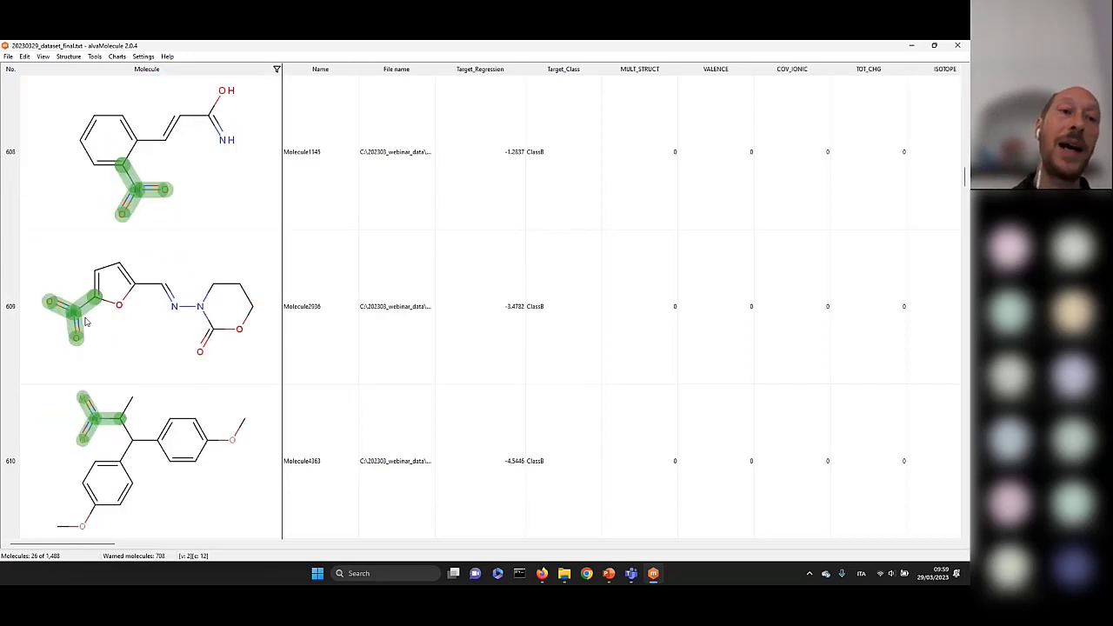
pyautogui.scroll(5, 99, 204)
pyautogui.click(42, 56)
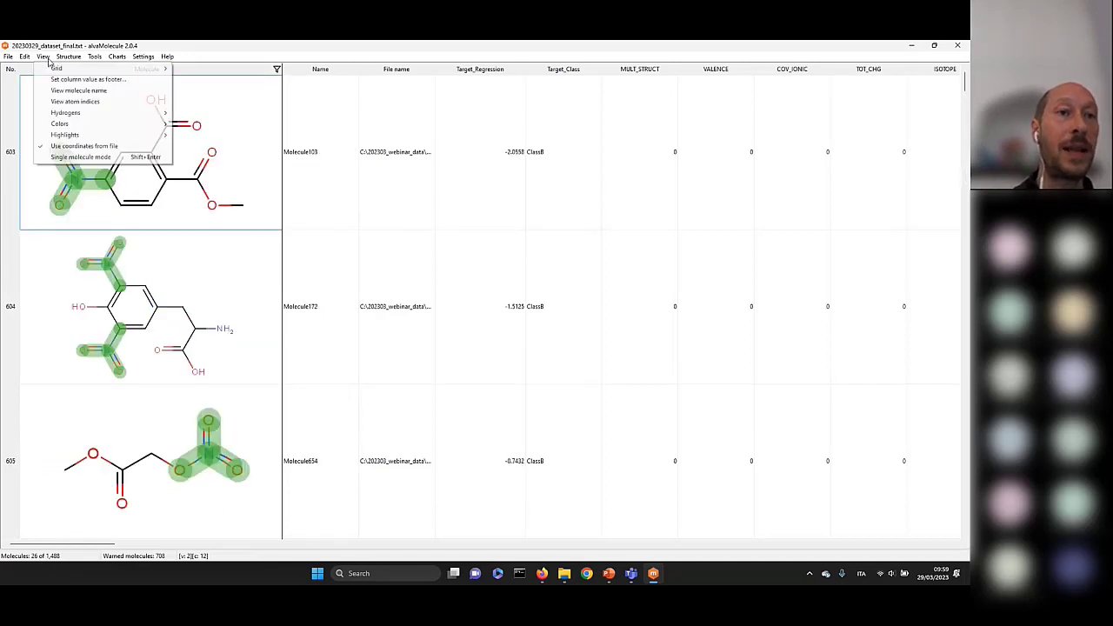
pyautogui.moveTo(59, 137)
pyautogui.click(190, 135)
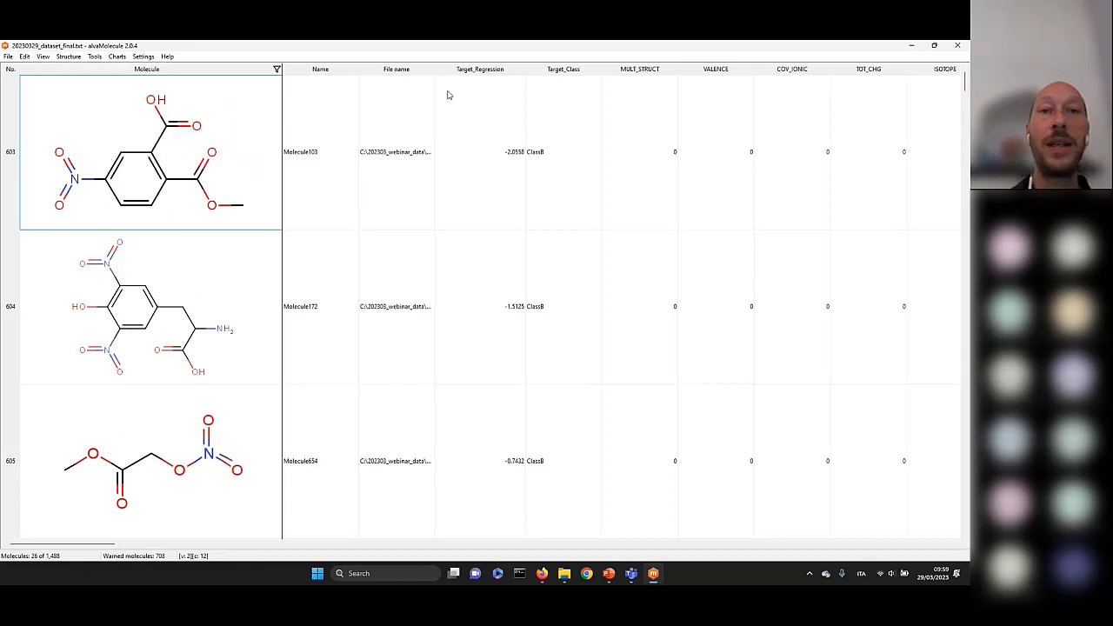
pyautogui.rightClick(201, 77)
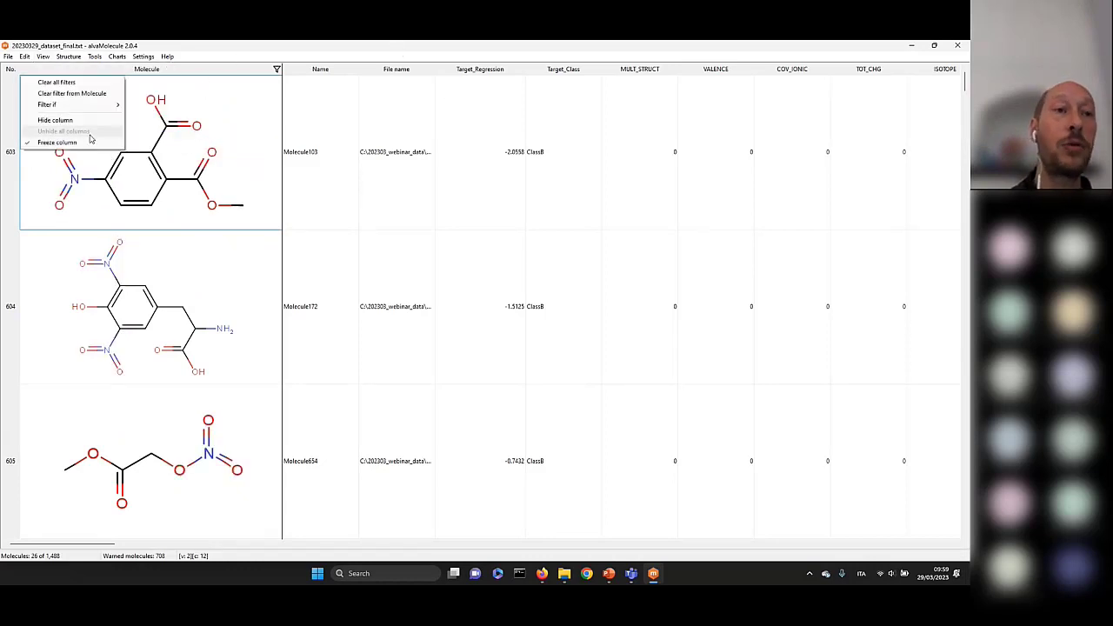
pyautogui.moveTo(93, 103)
pyautogui.click(96, 82)
# Step: Filter the worksheet to the molecules whose VALENCE value is 1
pyautogui.rightClick(714, 76)
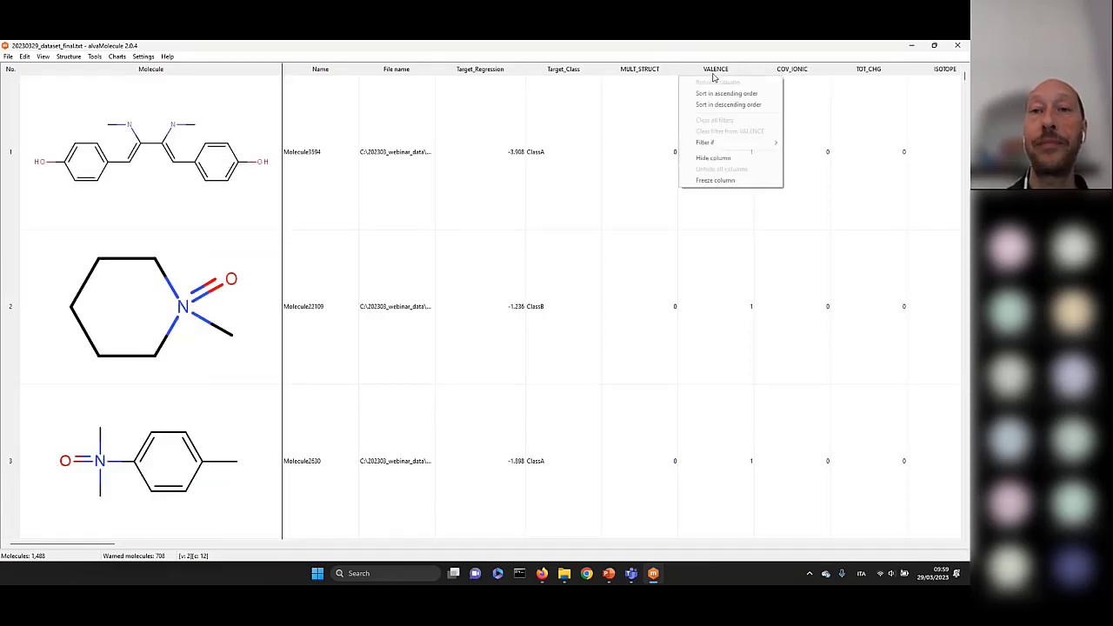
pyautogui.moveTo(718, 144)
pyautogui.click(815, 144)
pyautogui.write('1')
pyautogui.click(476, 315)
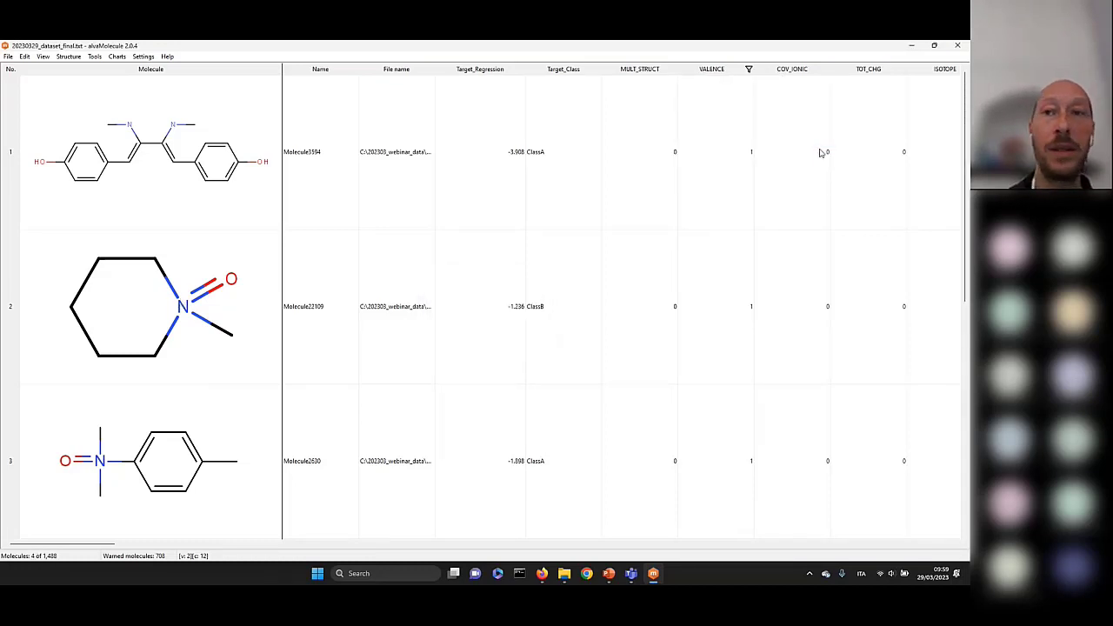
# Step: Open the molecule standardizers and select Add missing hydrogens and Standardize nitro groups (-N(=O)=O)
pyautogui.click(76, 57)
pyautogui.click(89, 79)
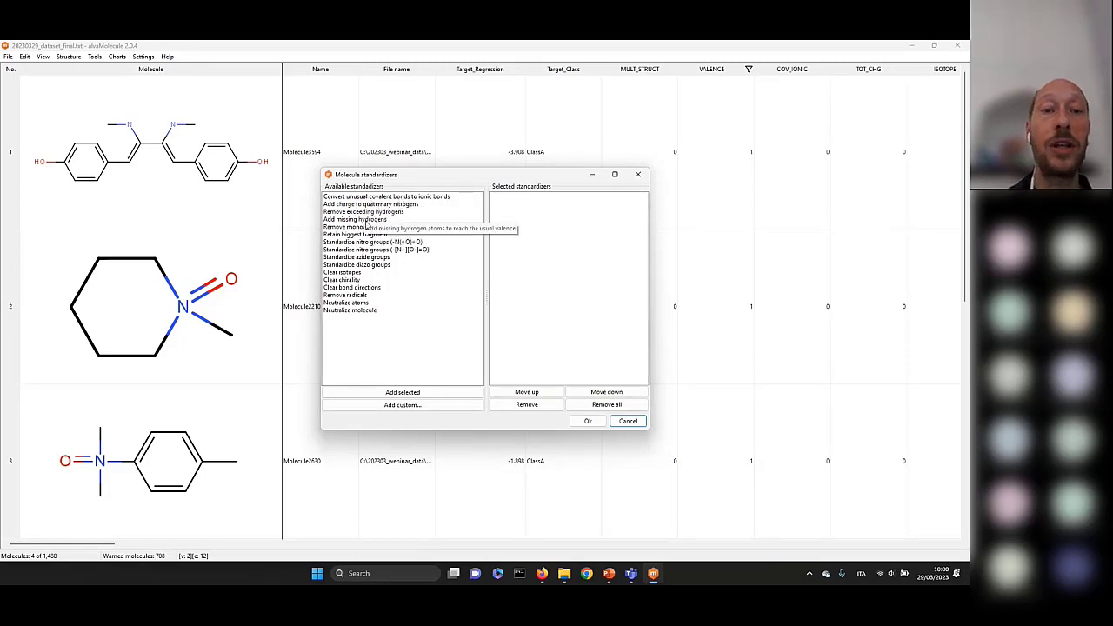
pyautogui.doubleClick(366, 220)
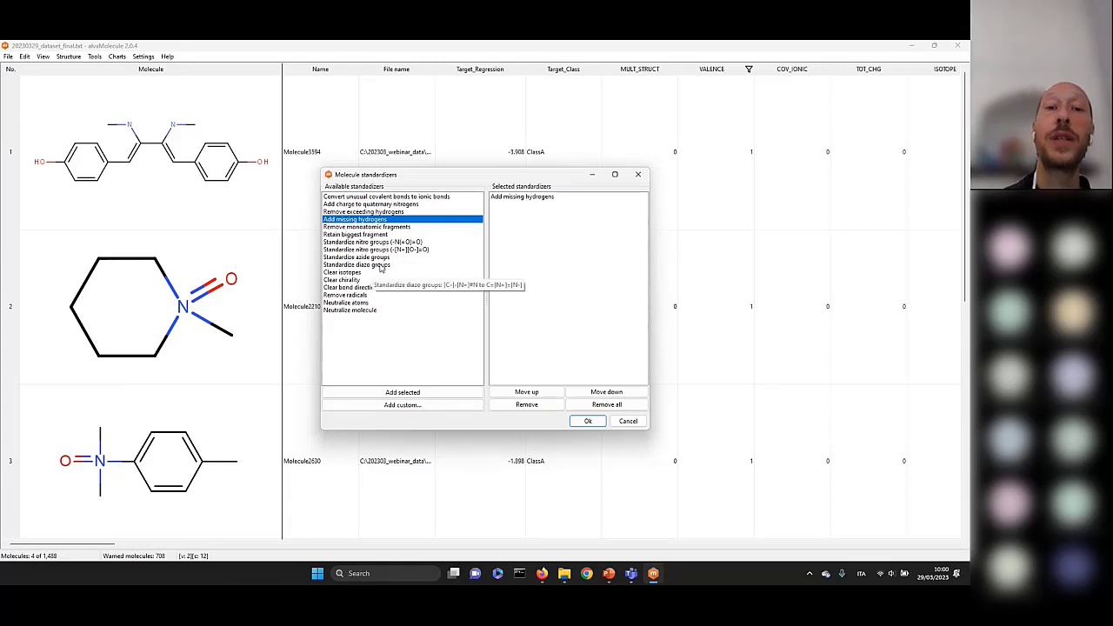
pyautogui.click(396, 243)
pyautogui.doubleClick(396, 245)
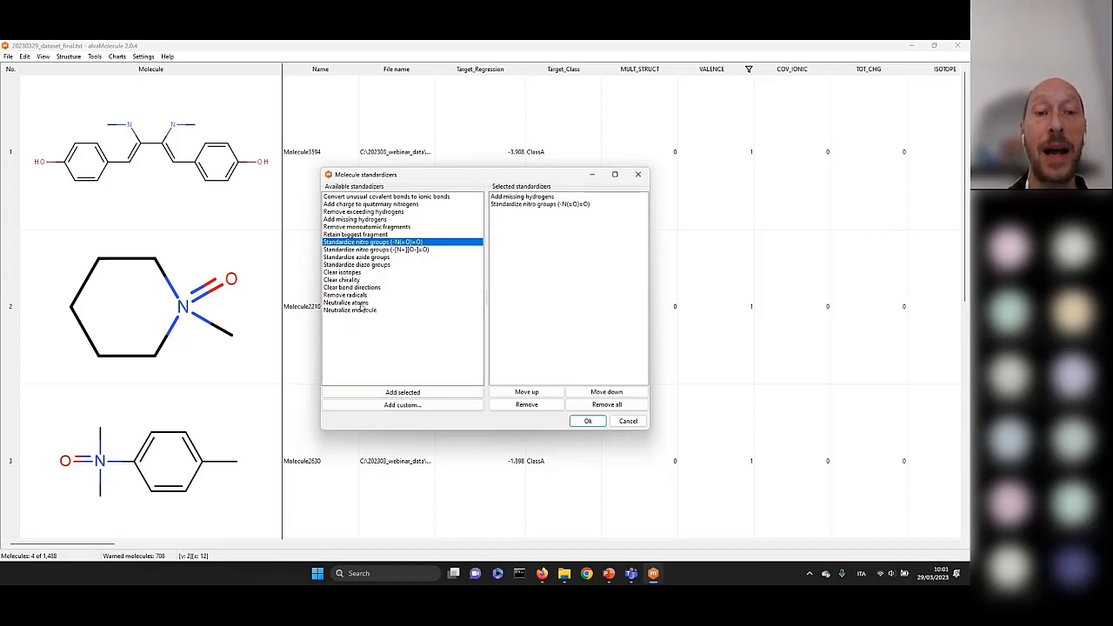
# Step: Start a custom standardizer with the reaction N(=O)(*)(*)(*)>>N(=O)(*)(*)(*)
pyautogui.click(401, 407)
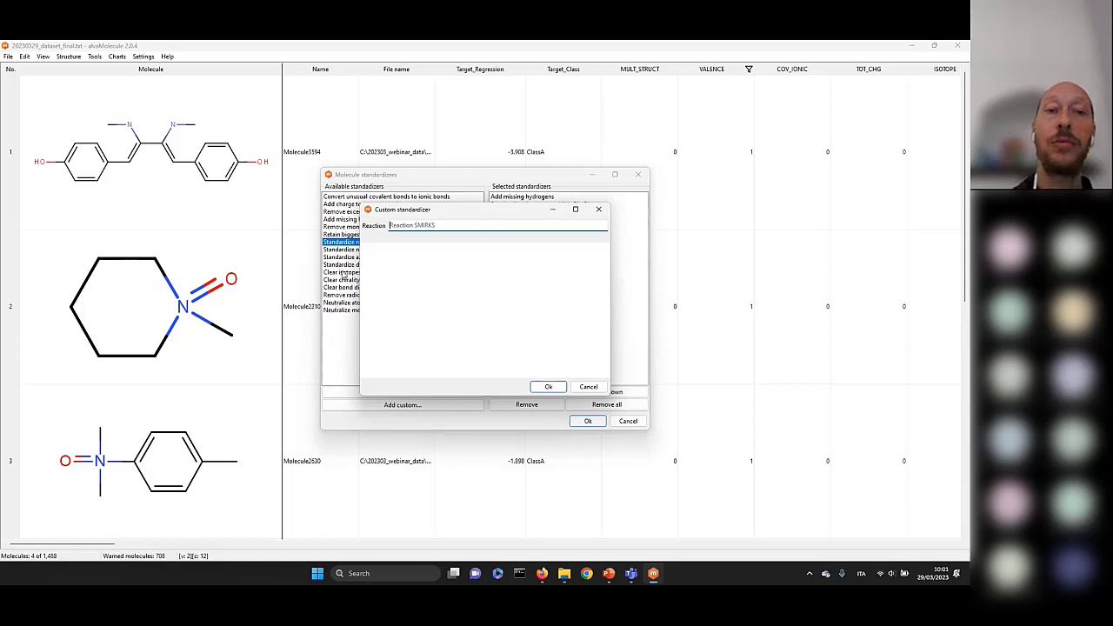
pyautogui.click(450, 227)
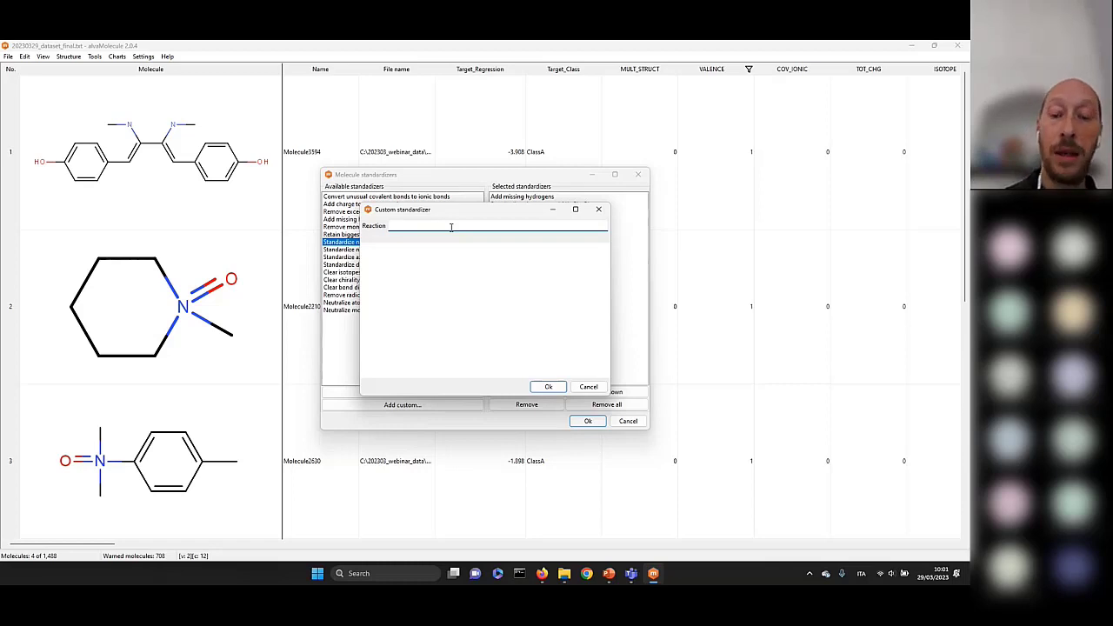
pyautogui.write('N')
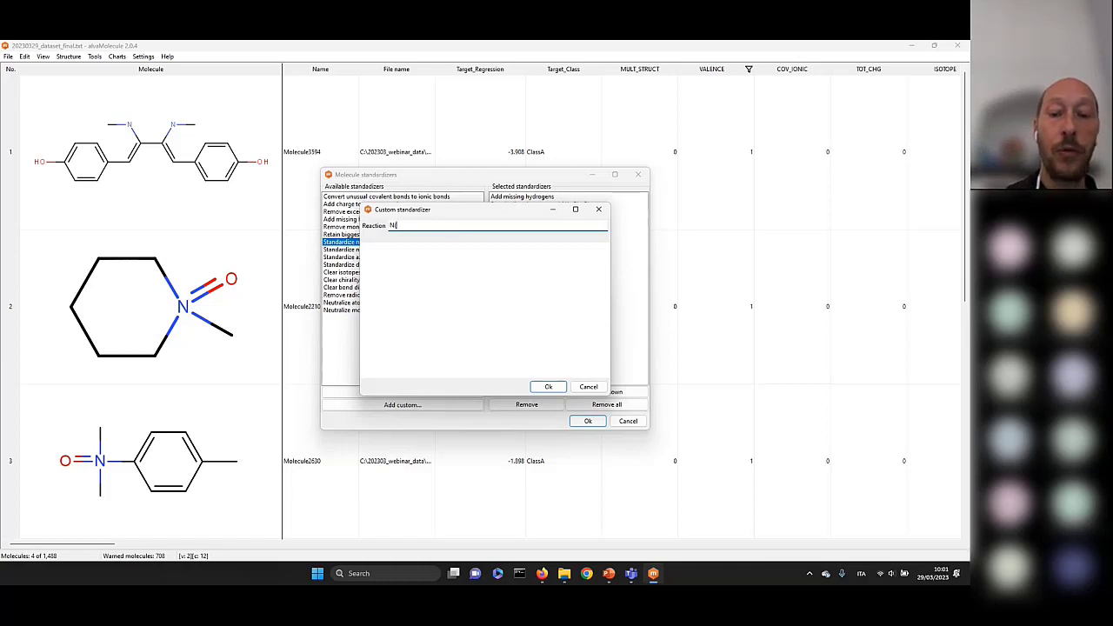
pyautogui.write('(=O)')
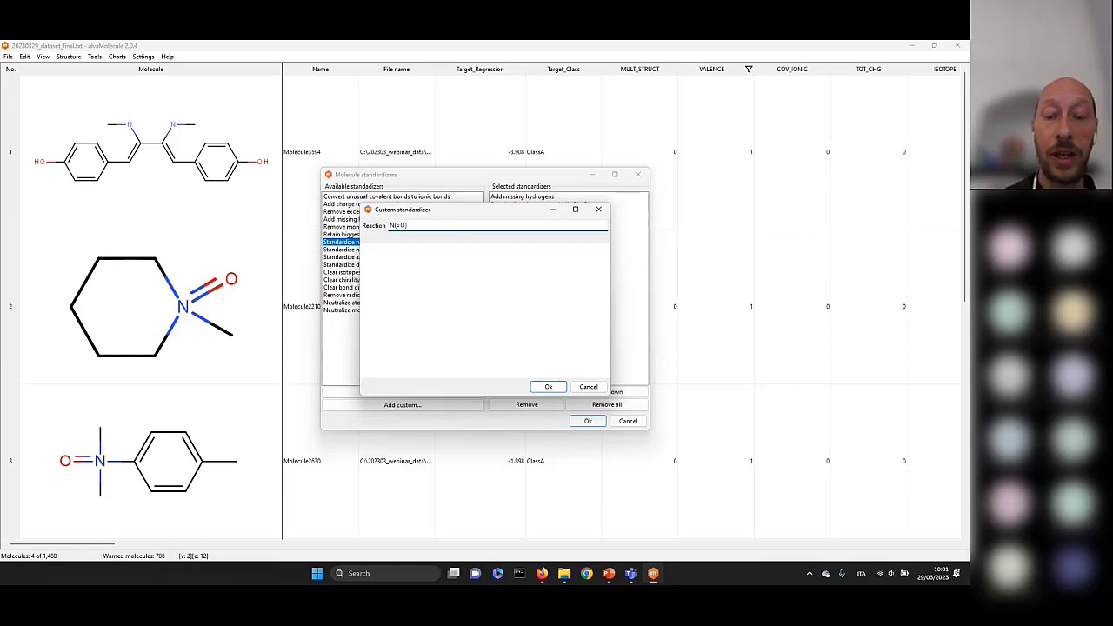
pyautogui.write('(*)(*')
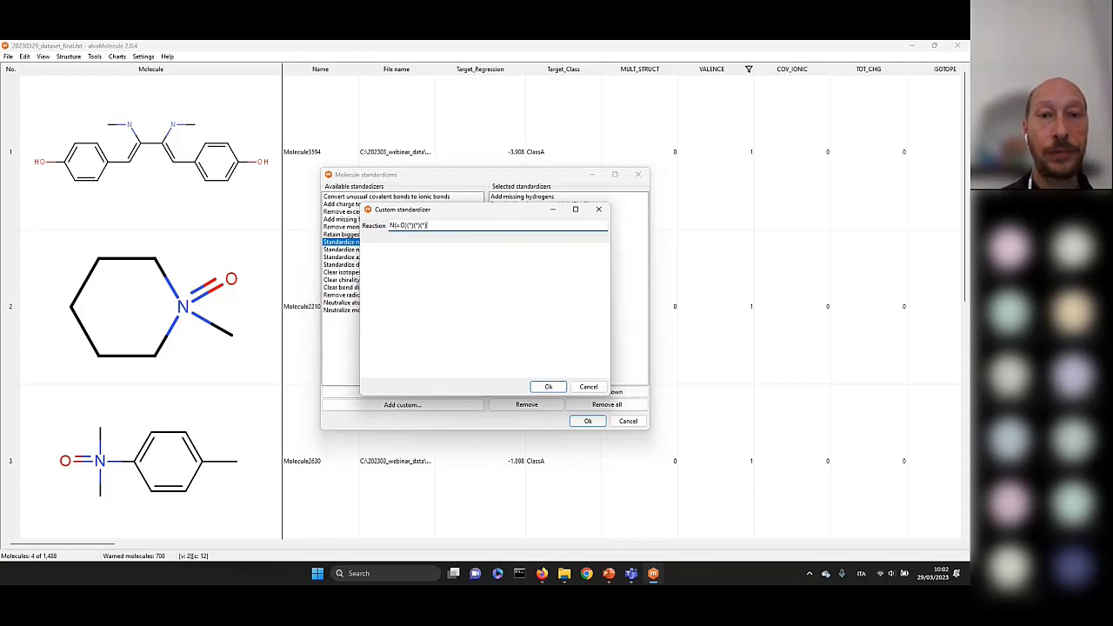
pyautogui.hotkey('ctrl', 'a')
pyautogui.hotkey('ctrl', 'c')
pyautogui.press('End')
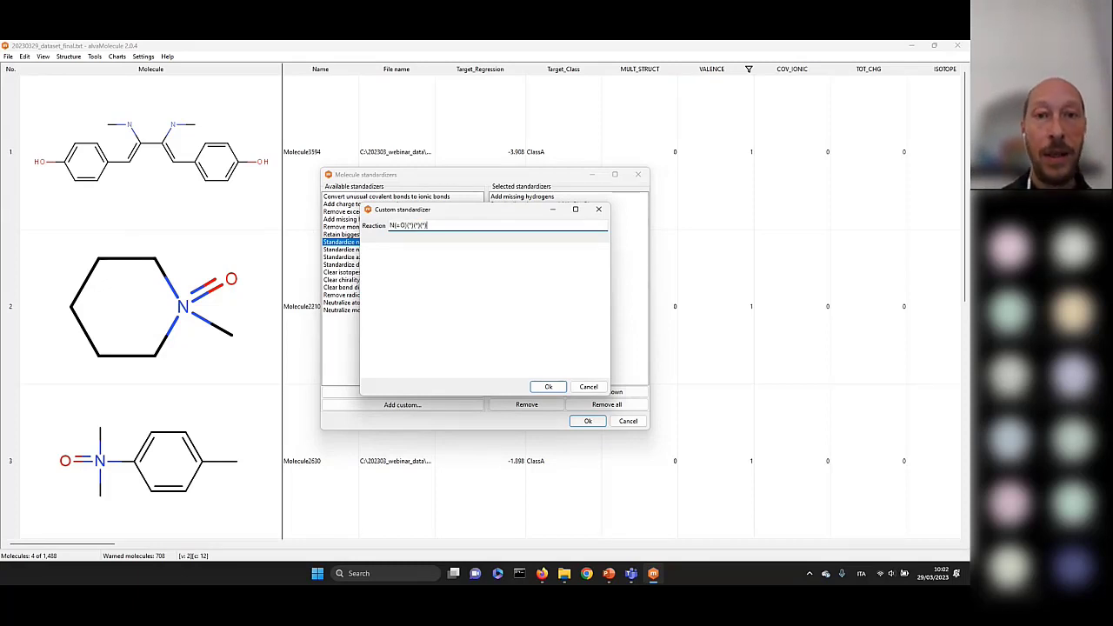
pyautogui.write('>>')
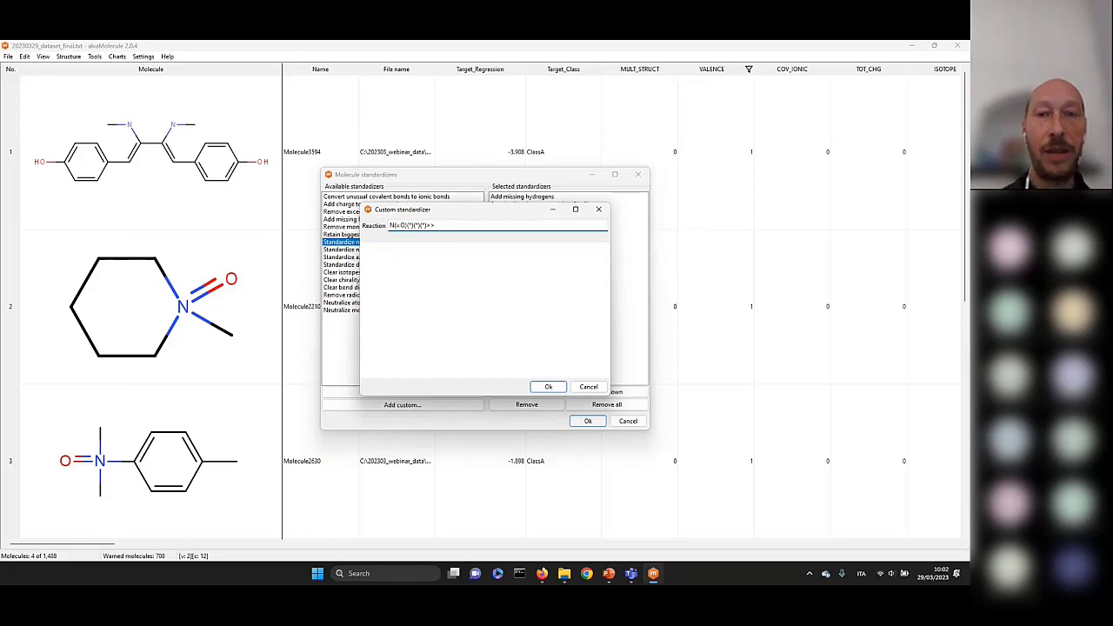
pyautogui.hotkey('ctrl', 'v')
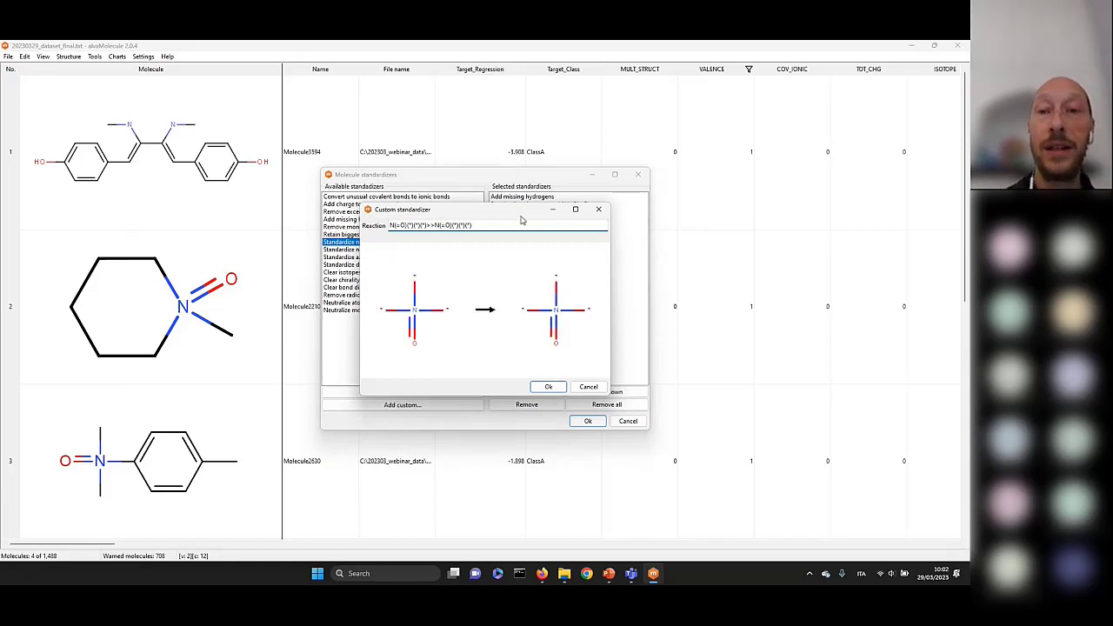
# Step: Enlarge the reaction editor and map the reactant's nitrogen and oxygen as [N:1] and [O:2]
pyautogui.click(575, 209)
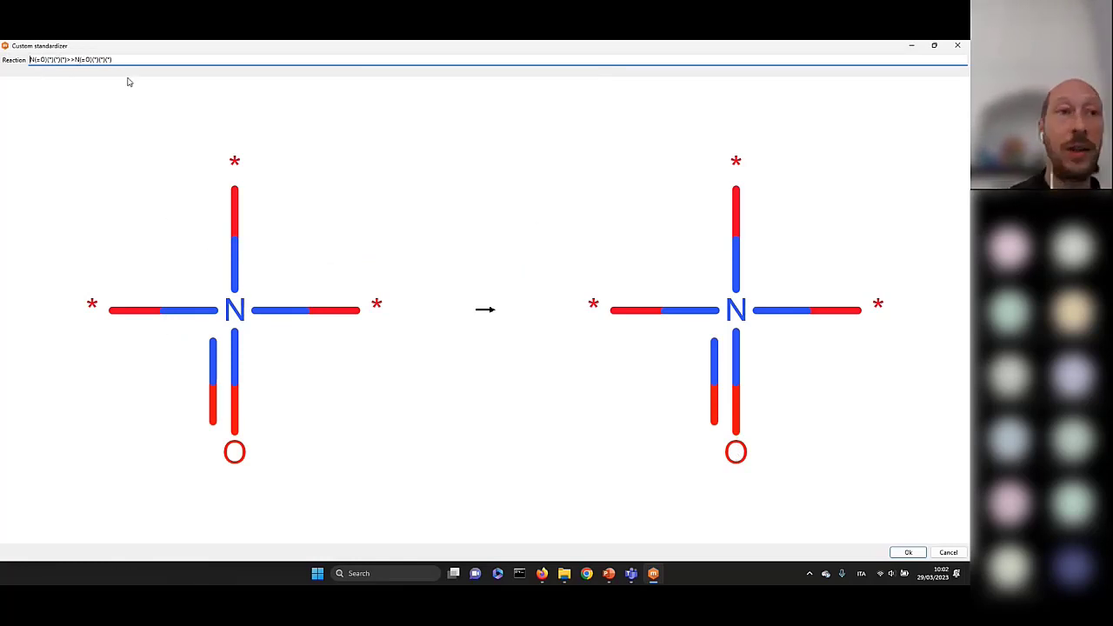
pyautogui.write('[')
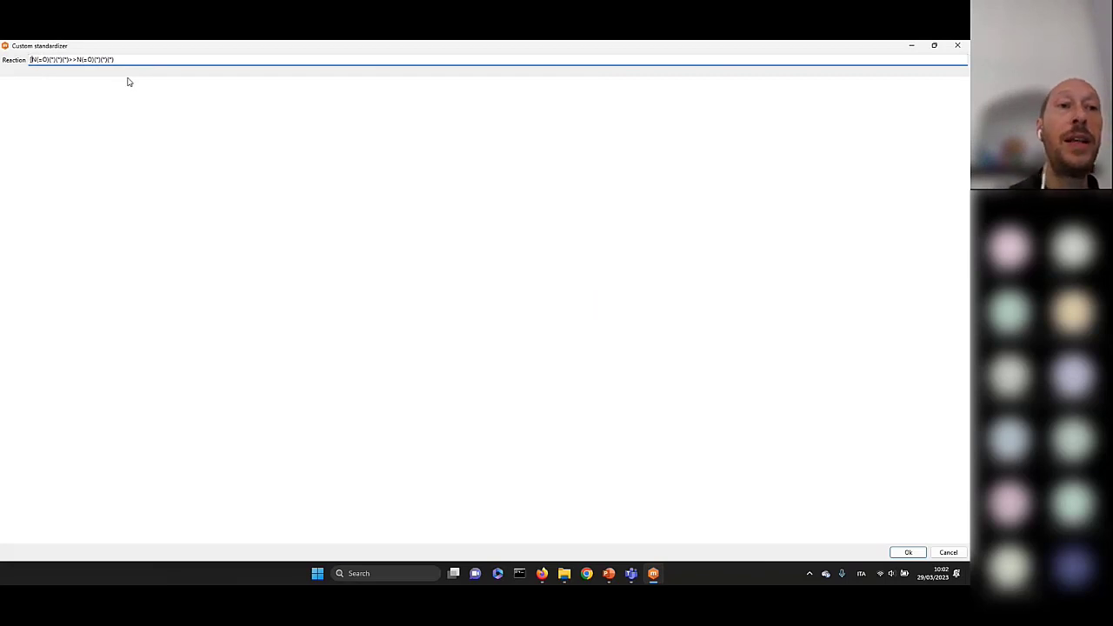
pyautogui.write(':1]')
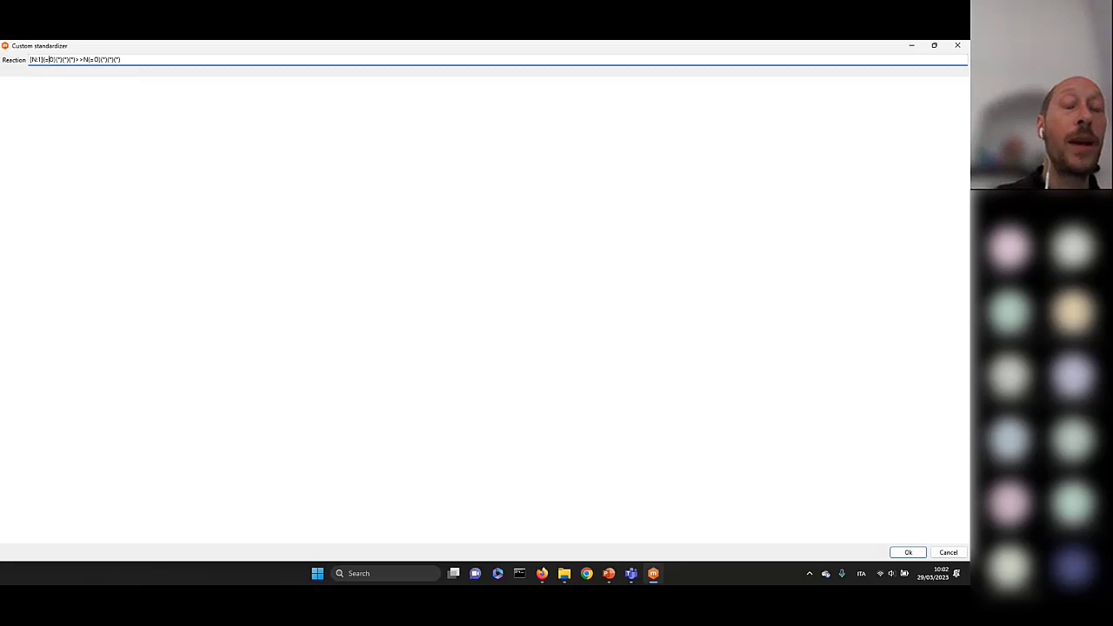
pyautogui.write('[')
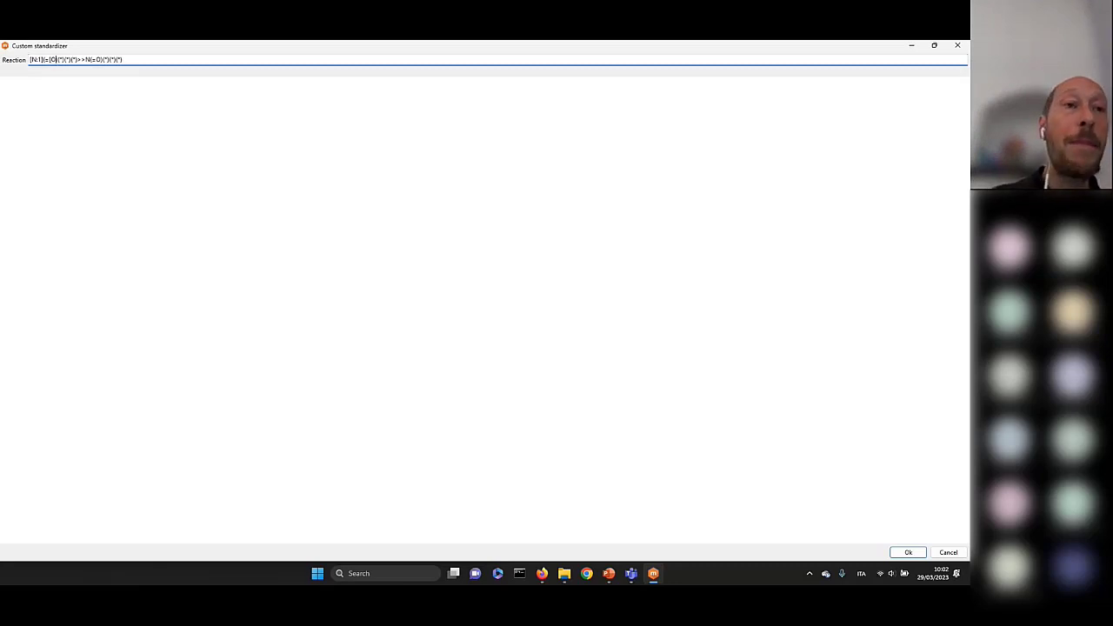
pyautogui.write(':2]')
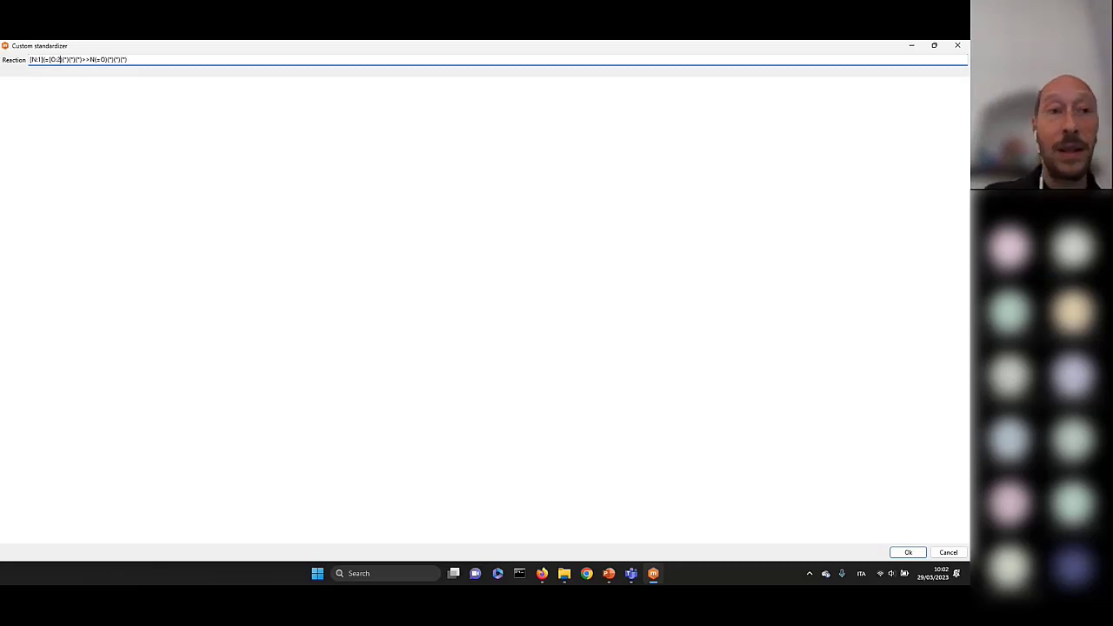
pyautogui.write(']')
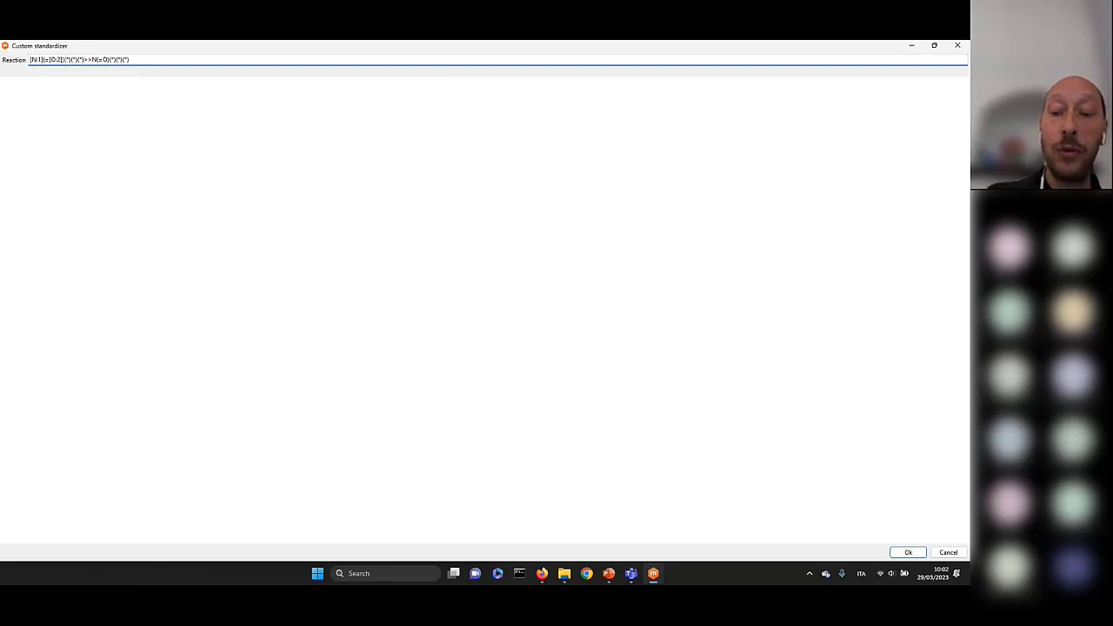
# Step: Map the reactant's three wildcard atoms as [*:3], [*:4] and [*:5]
pyautogui.write('[O:3')
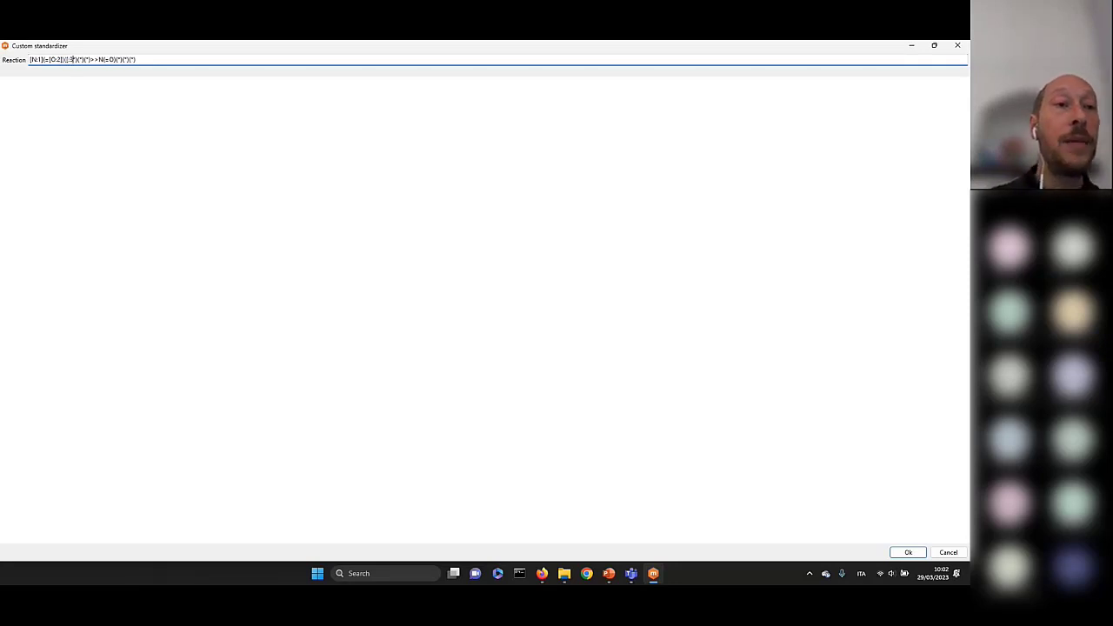
pyautogui.write(':3')
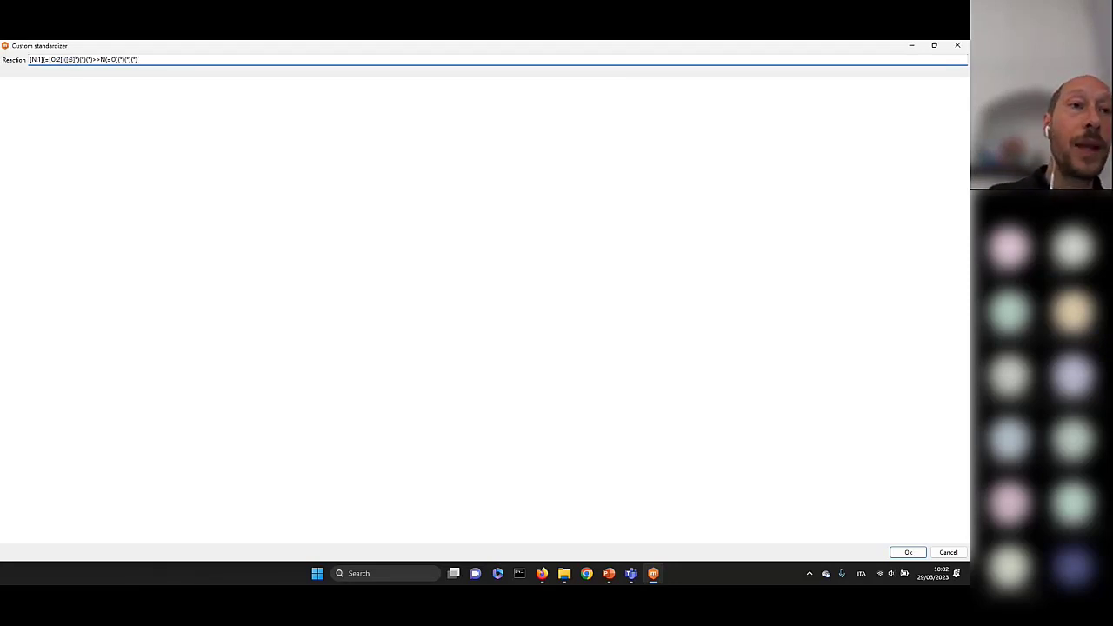
pyautogui.press('BackSpace')
pyautogui.press('Left')
pyautogui.press('Left')
pyautogui.press('Left')
pyautogui.write('*')
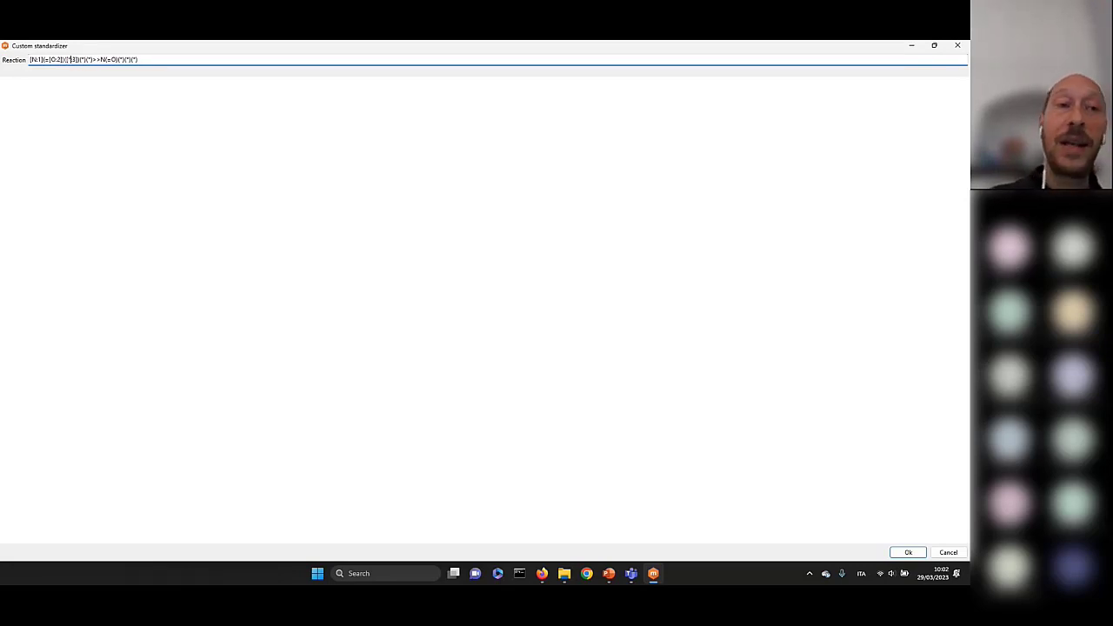
pyautogui.press('Right')
pyautogui.write('[')
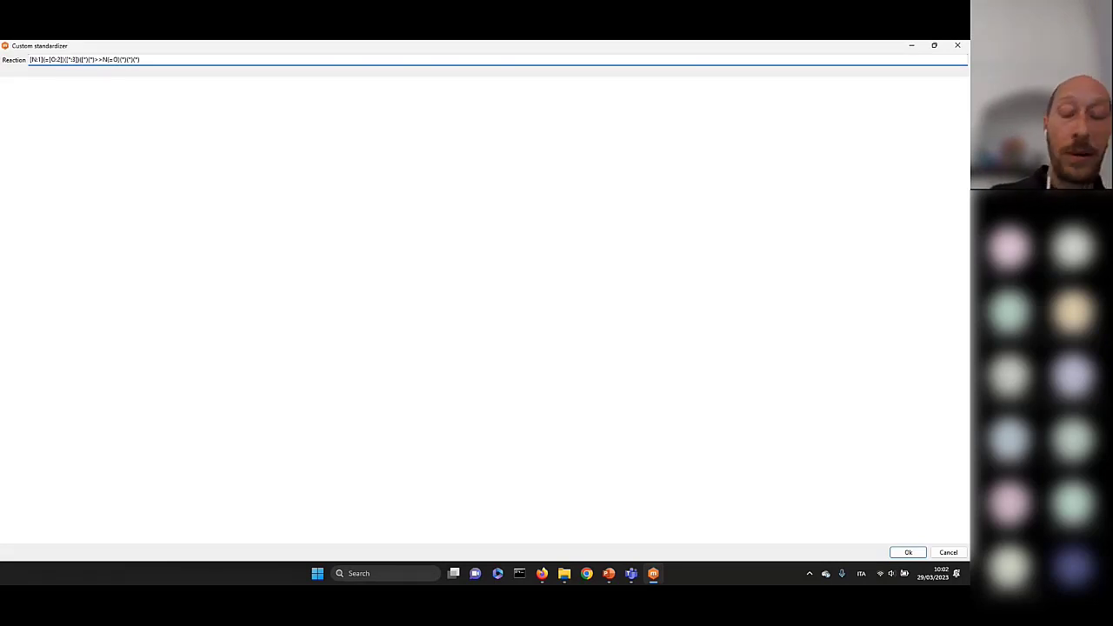
pyautogui.press('Right')
pyautogui.write(':')
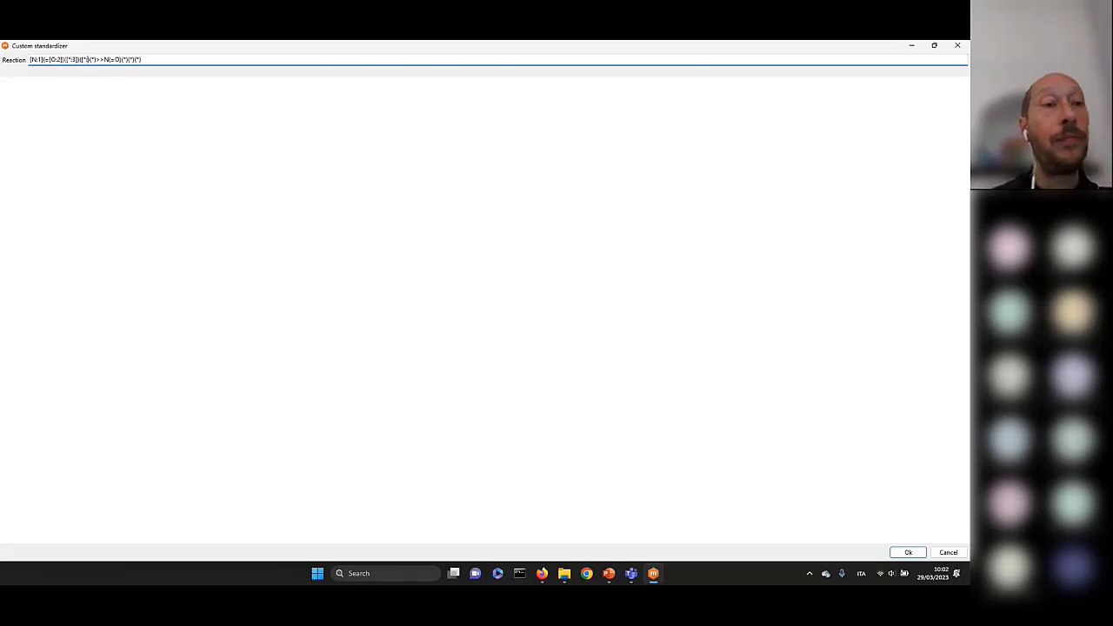
pyautogui.write('4])([*:5')
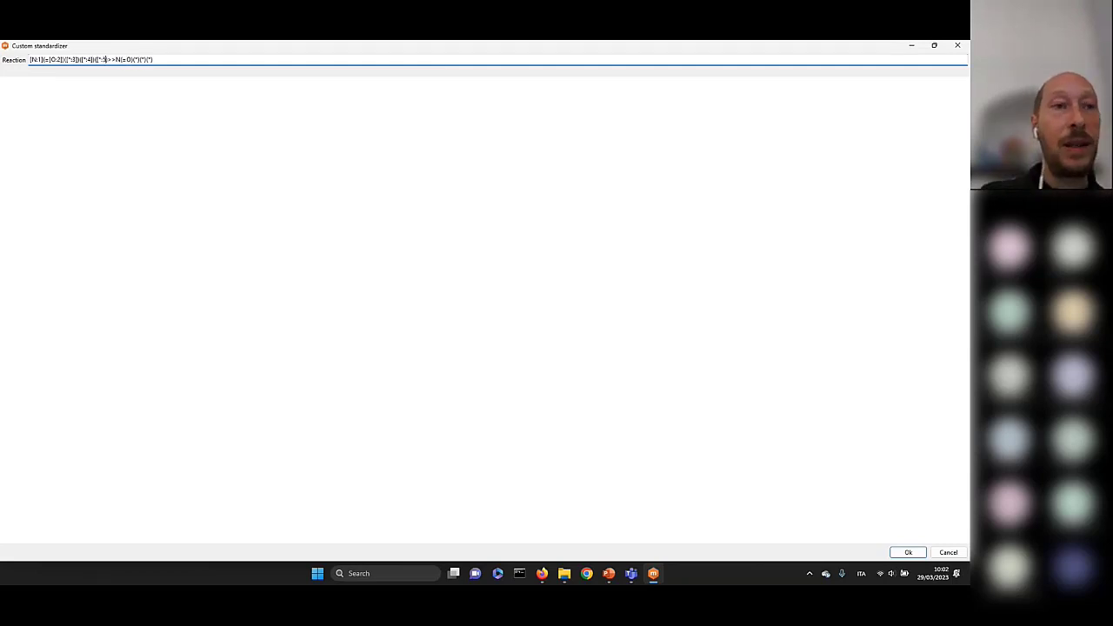
pyautogui.write(']')
# Step: Replace the product side of the reaction with a copy of the mapped reactant [N:1](=[O:2])([*:3])([*:4])([*:5])
pyautogui.hotkey('shift', 'Home')
pyautogui.hotkey('ctrl', 'c')
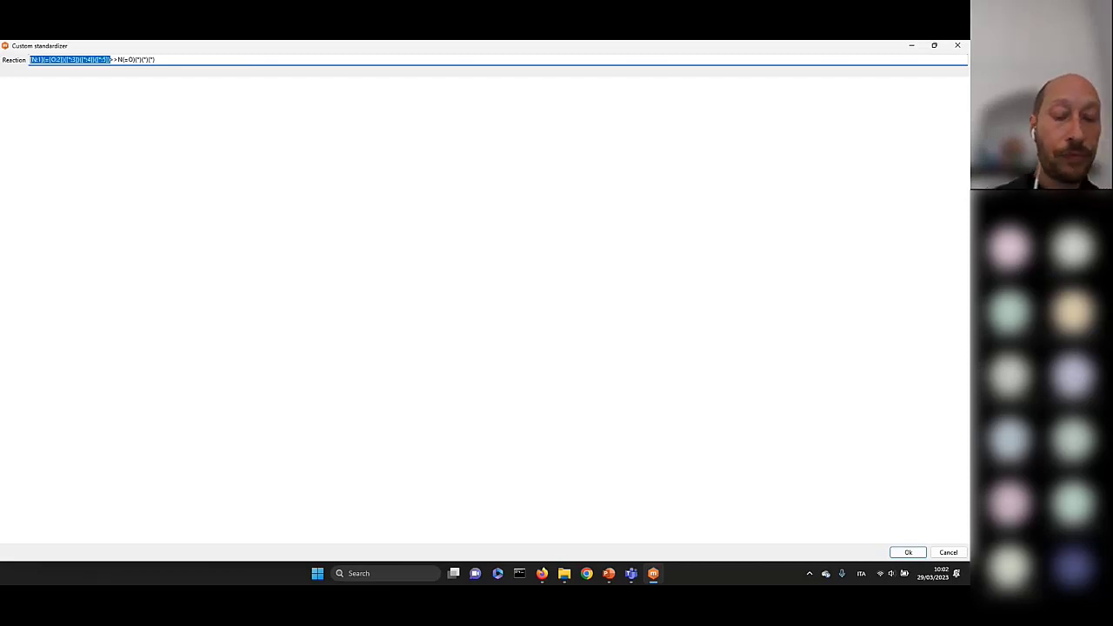
pyautogui.press('Right')
pyautogui.hotkey('shift', 'Left')
pyautogui.hotkey('shift', 'Left')
pyautogui.hotkey('shift', 'Left')
pyautogui.hotkey('shift', 'Left')
pyautogui.hotkey('shift', 'Left')
pyautogui.hotkey('shift', 'Left')
pyautogui.hotkey('shift', 'Left')
pyautogui.hotkey('shift', 'Left')
pyautogui.hotkey('shift', 'Left')
pyautogui.hotkey('shift', 'Left')
pyautogui.hotkey('shift', 'Left')
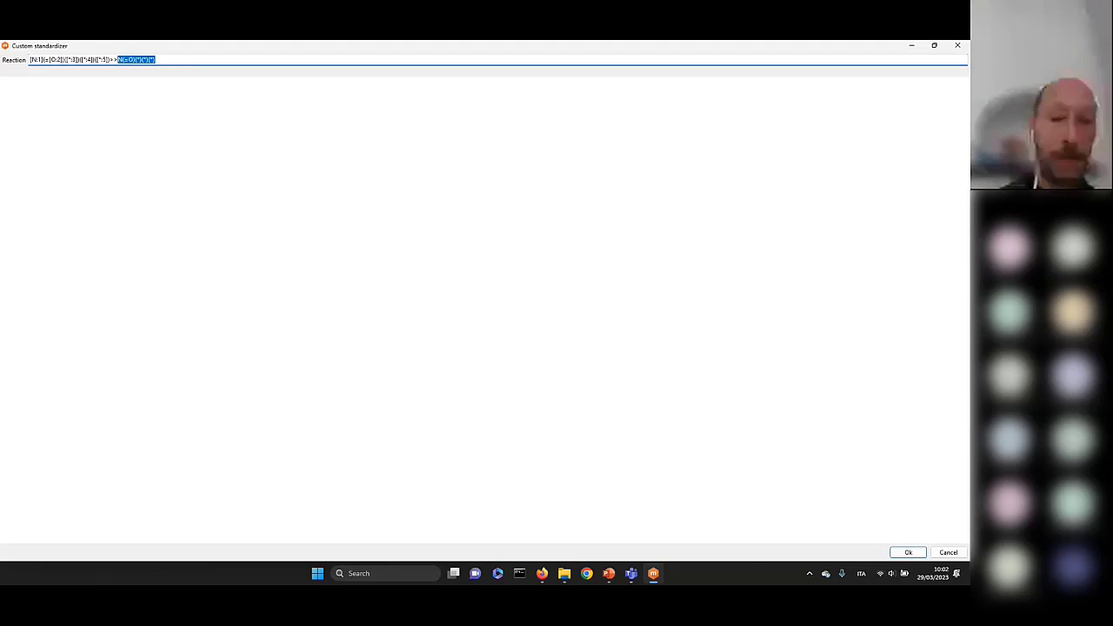
pyautogui.hotkey('ctrl', 'v')
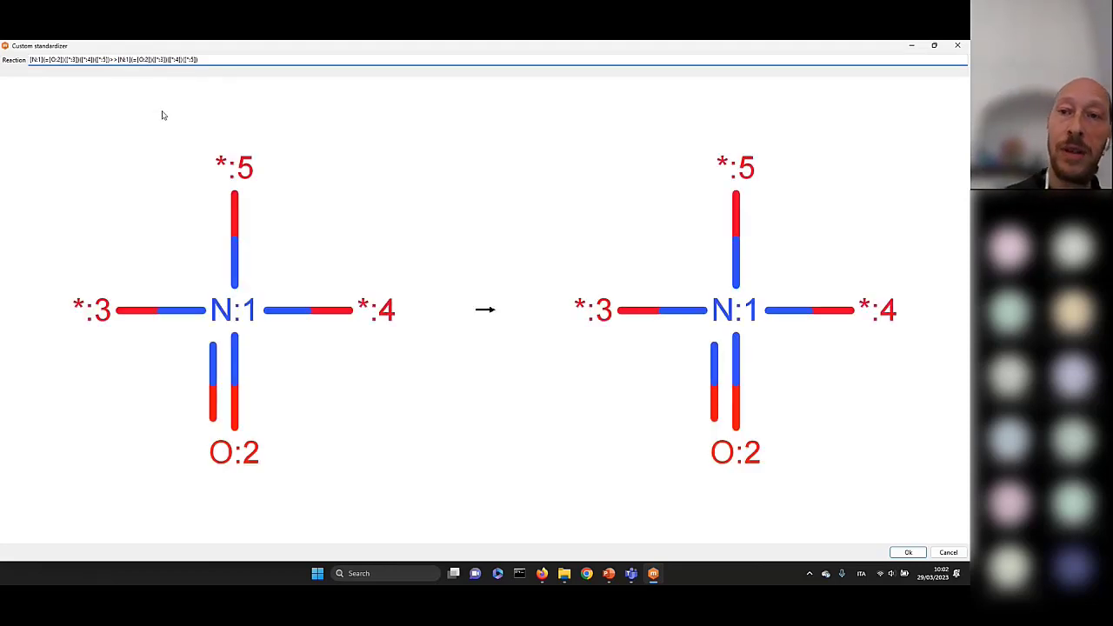
# Step: Change the product to [N+:1] single-bonded to [O-:2] and add the reaction to the selected standardizers
pyautogui.write('+')
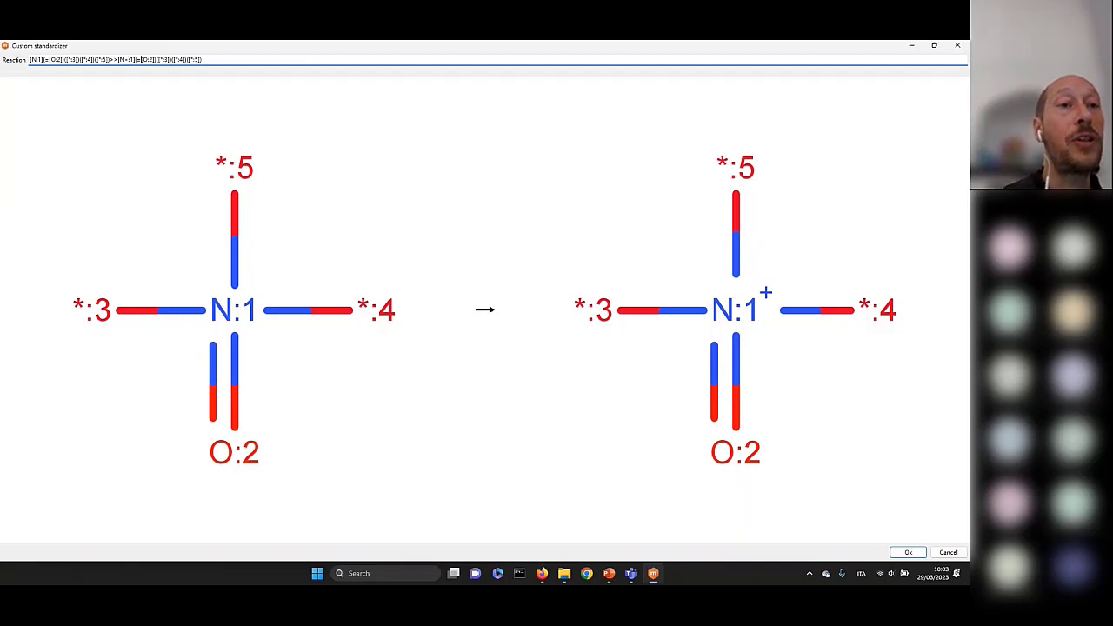
pyautogui.press('BackSpace')
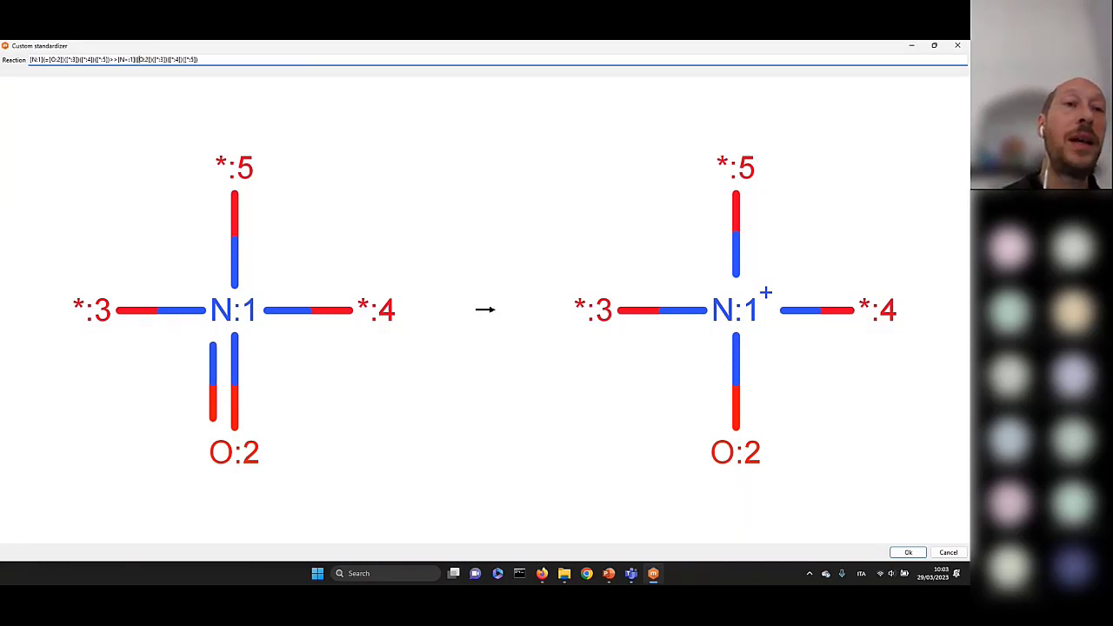
pyautogui.write('-')
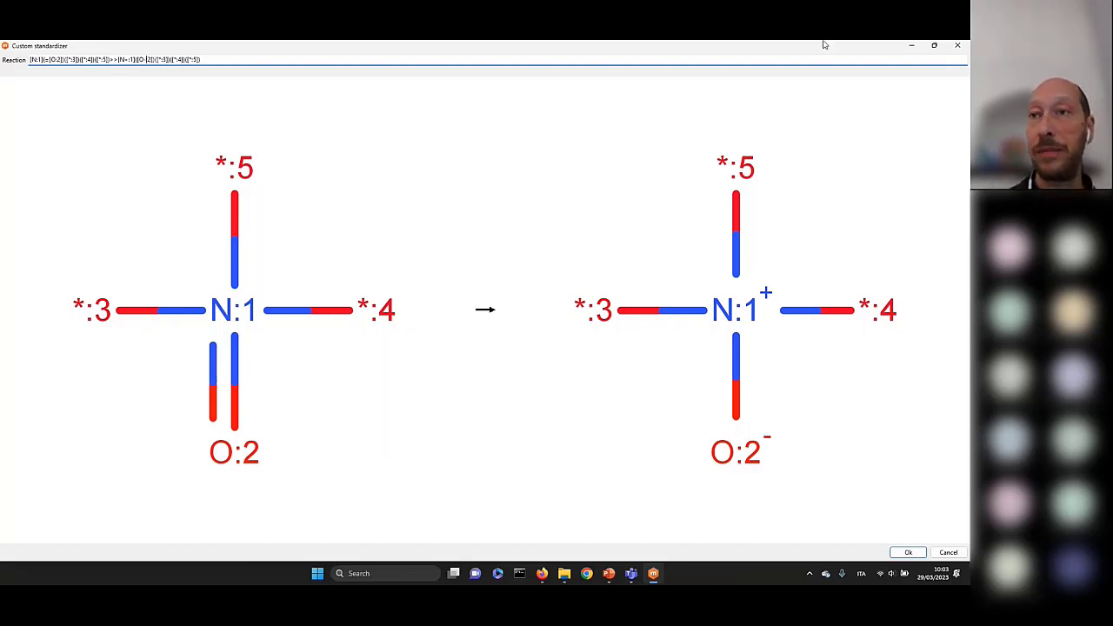
pyautogui.click(936, 45)
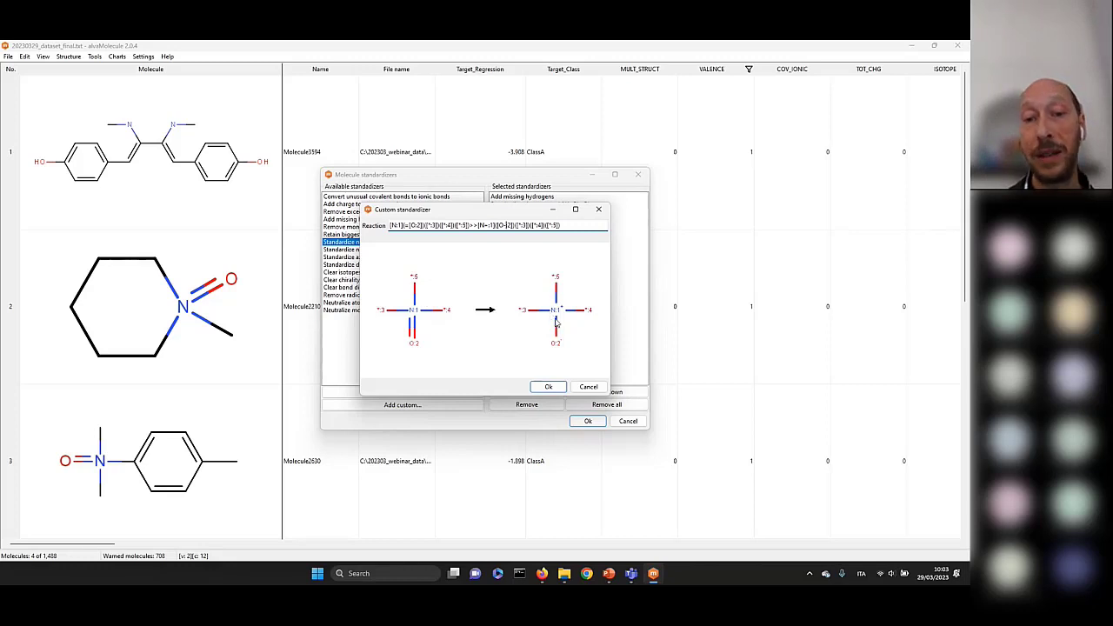
pyautogui.click(548, 386)
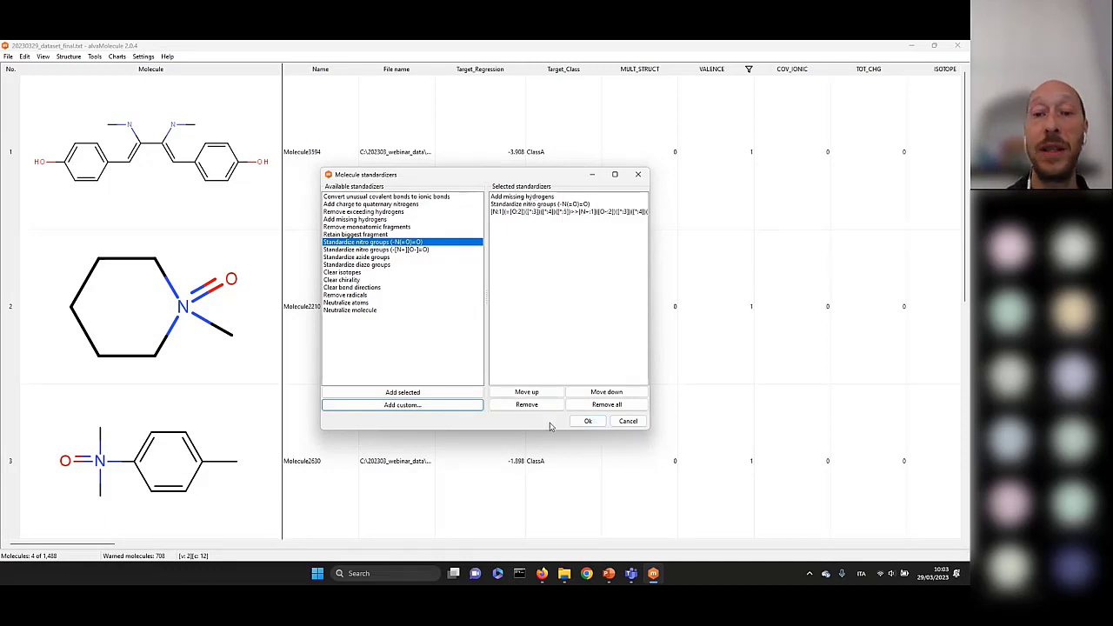
# Step: Apply the selected standardizers, accept resetting the calculated data, and return to the first molecules of the dataset
pyautogui.click(586, 420)
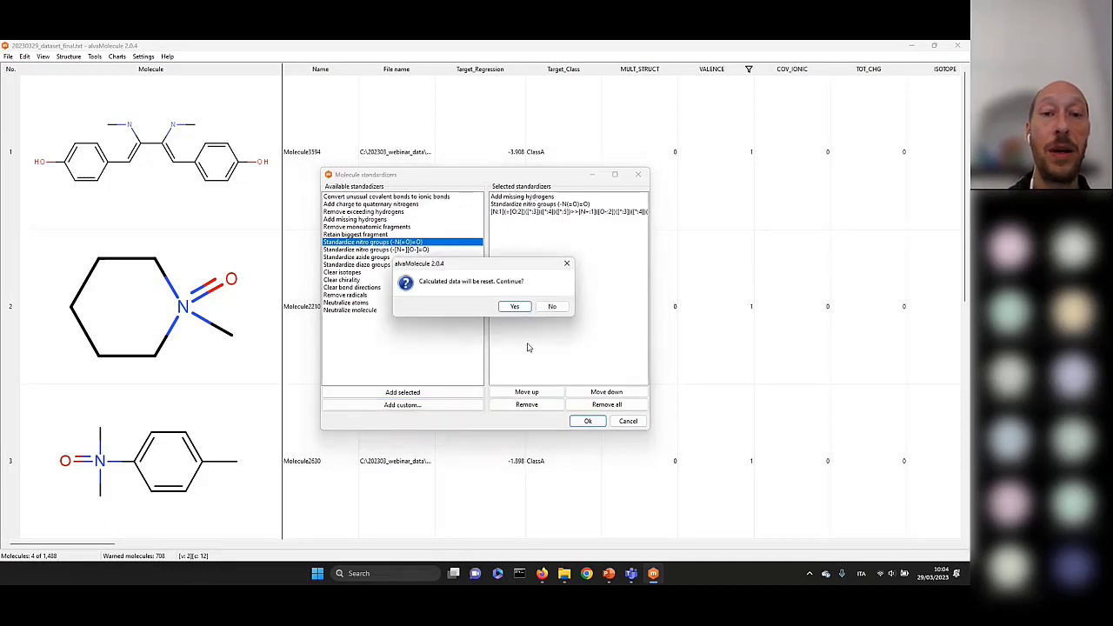
pyautogui.click(515, 307)
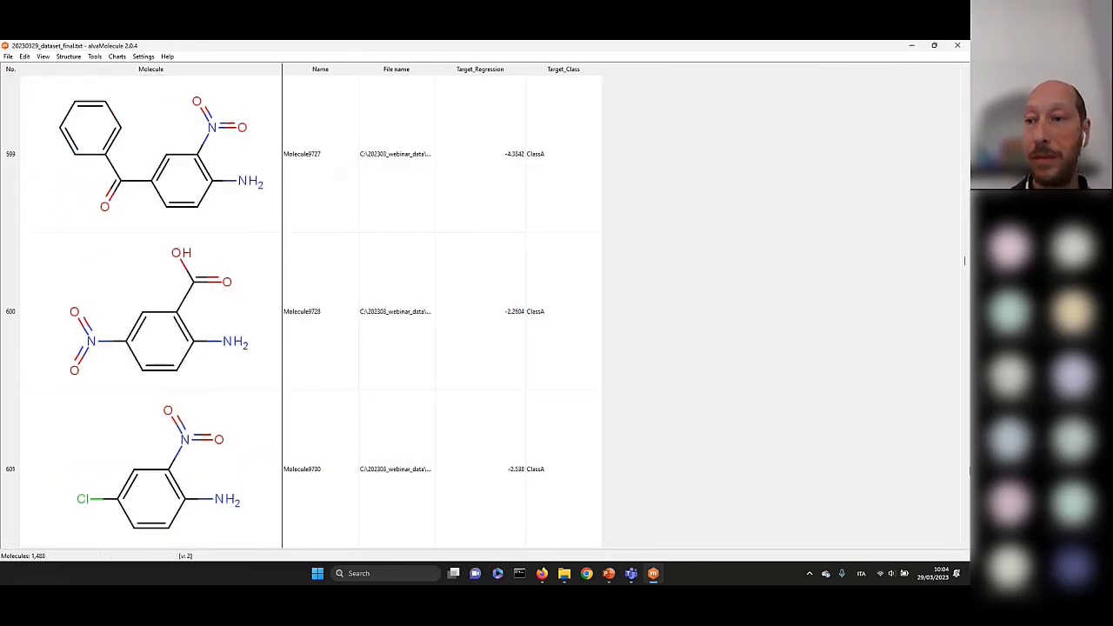
pyautogui.moveTo(965, 265); pyautogui.dragTo(965, 76)
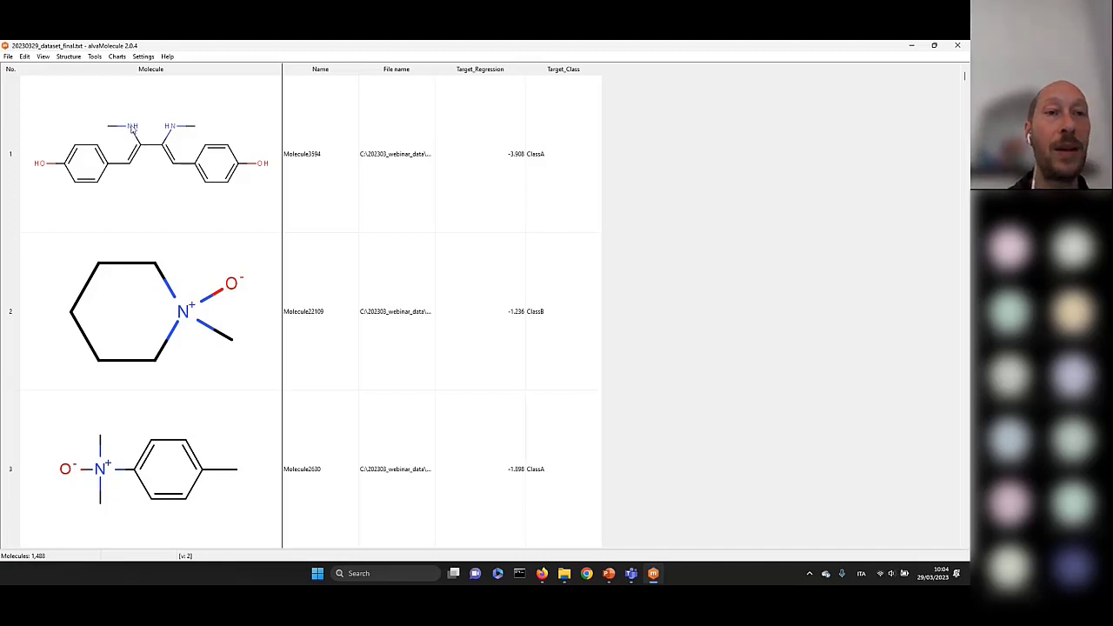
# Step: Highlight the charged atoms in the structures and examine the N+ and O- groups of molecules 2 and 3
pyautogui.click(42, 56)
pyautogui.moveTo(58, 136)
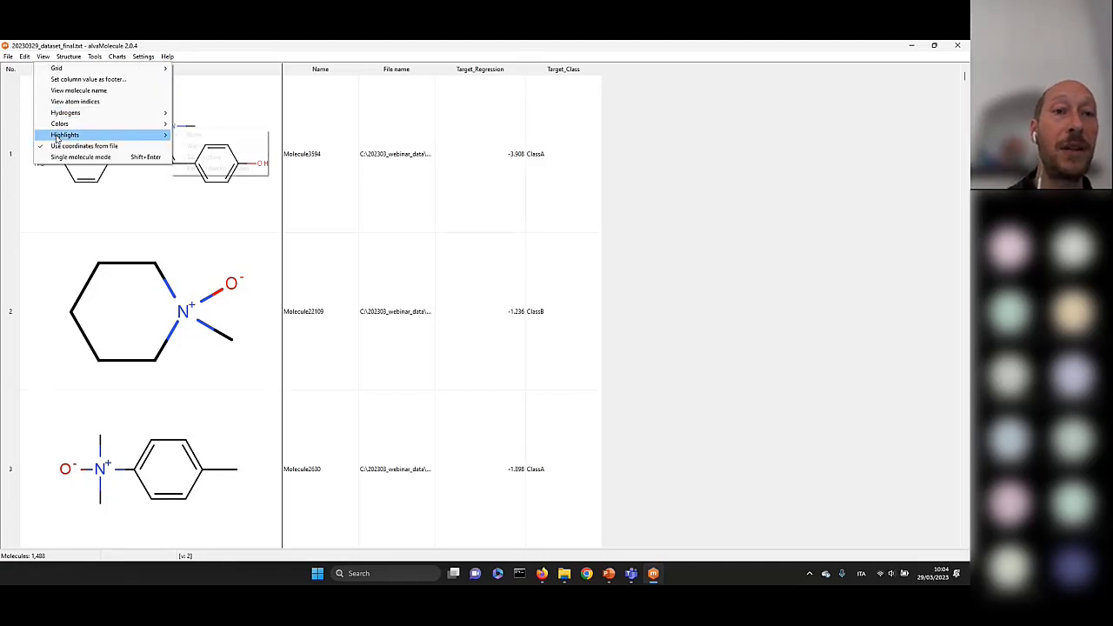
pyautogui.click(224, 144)
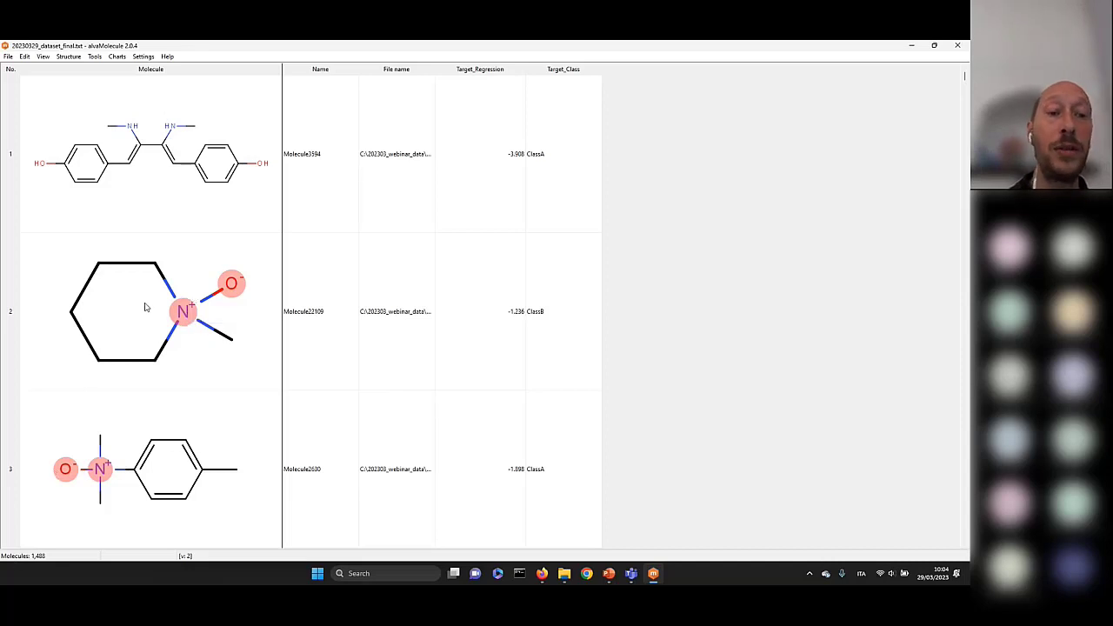
pyautogui.moveTo(101, 476)
pyautogui.moveTo(181, 318)
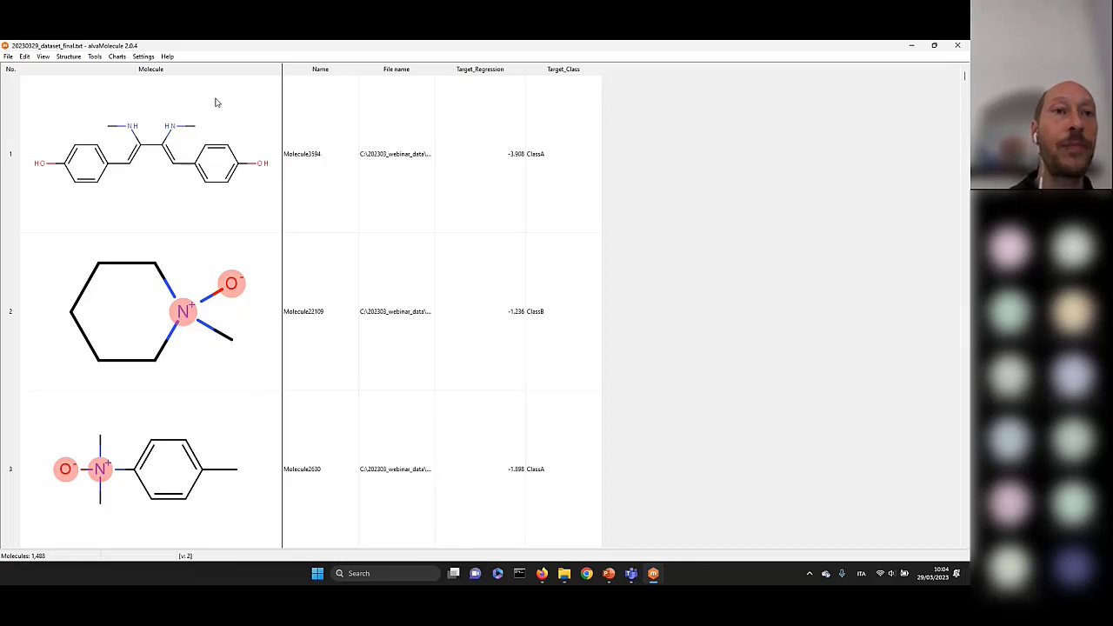
# Step: Remove the charged-atom highlighting from the molecule structures
pyautogui.click(42, 56)
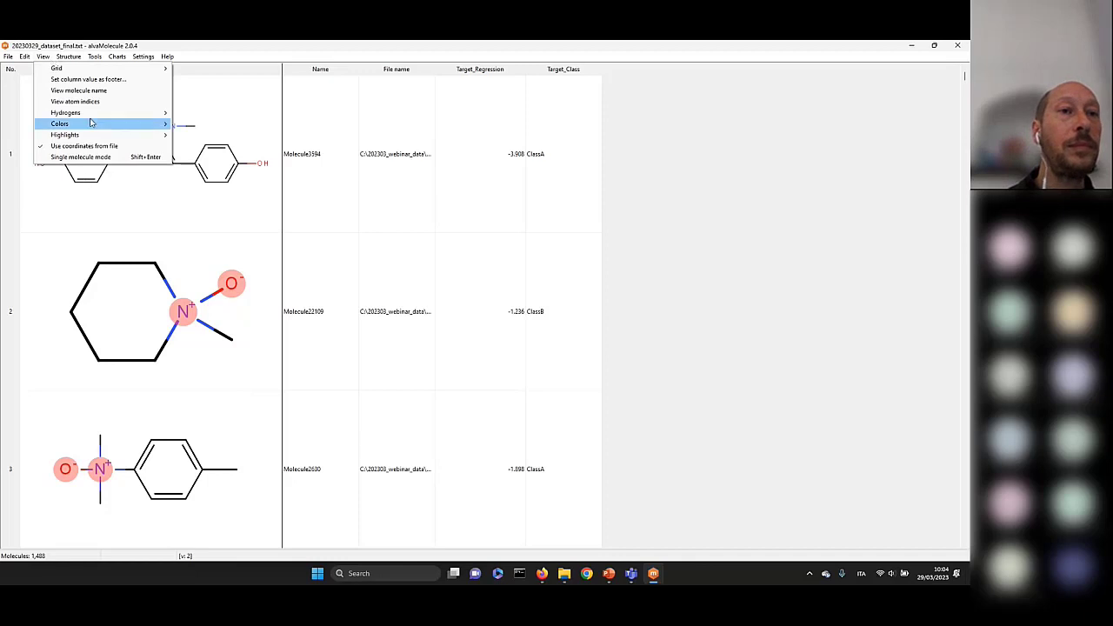
pyautogui.moveTo(87, 142)
pyautogui.click(197, 137)
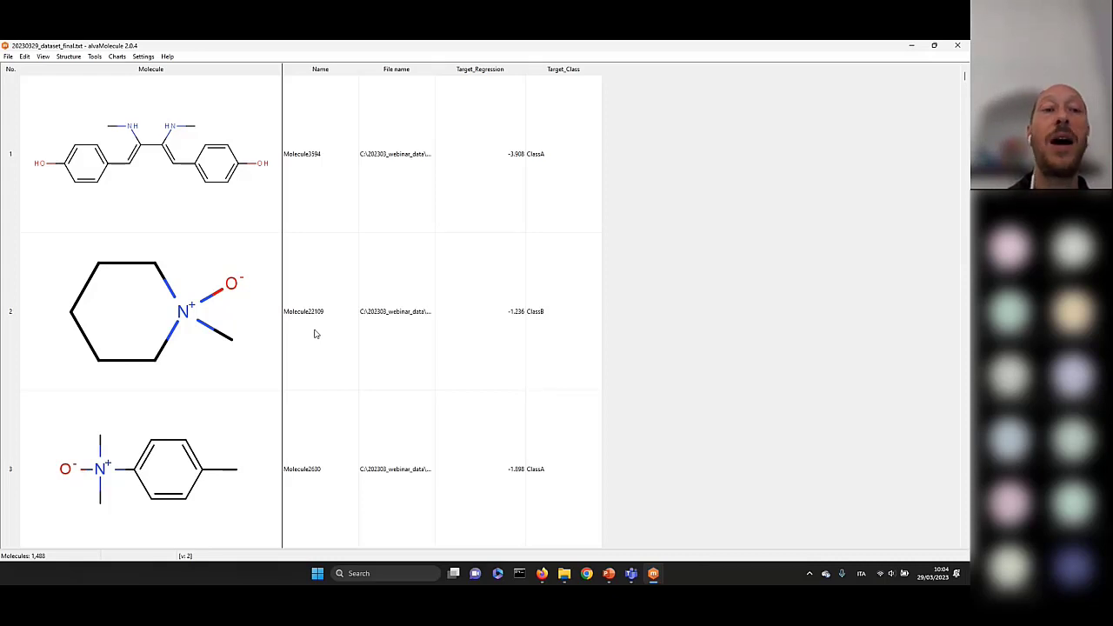
# Step: Run the structure check on the standardized dataset and dismiss the results summary
pyautogui.click(71, 58)
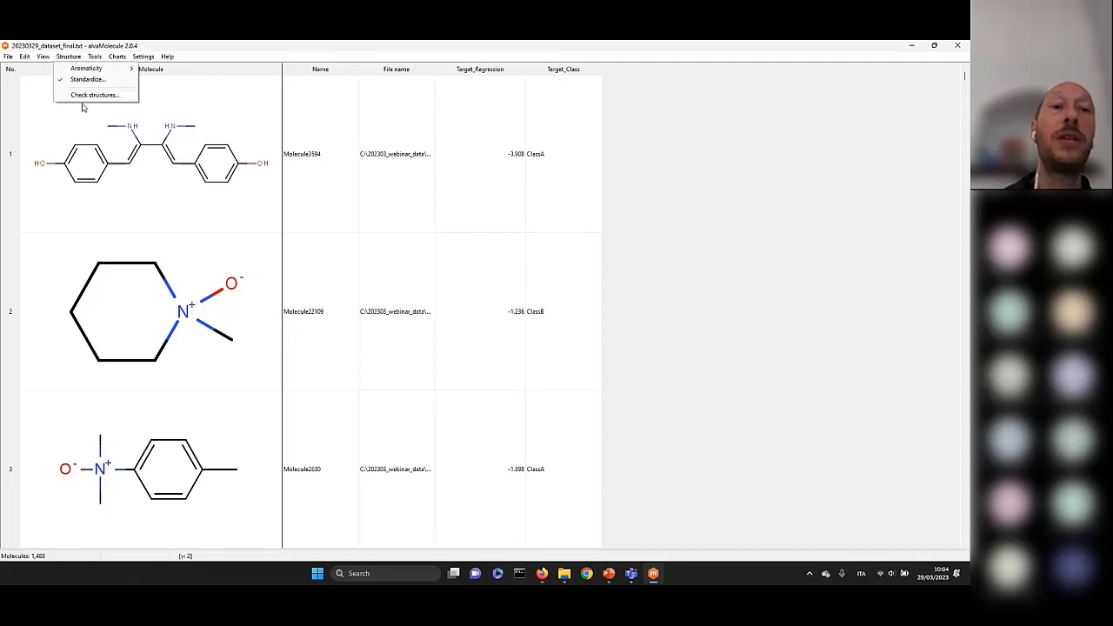
pyautogui.click(89, 96)
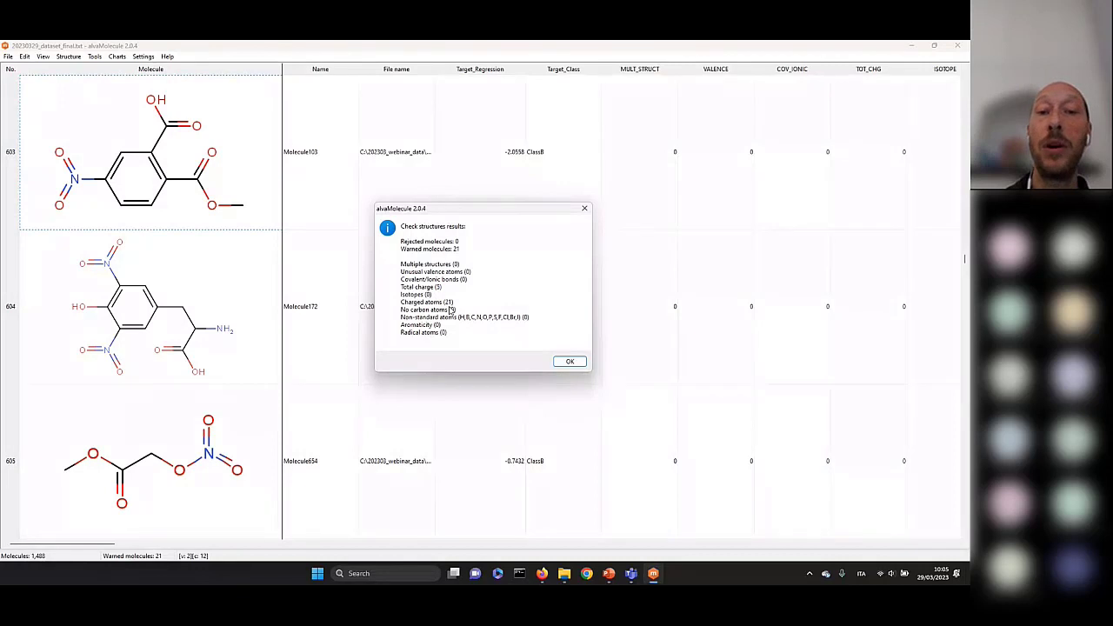
pyautogui.click(570, 361)
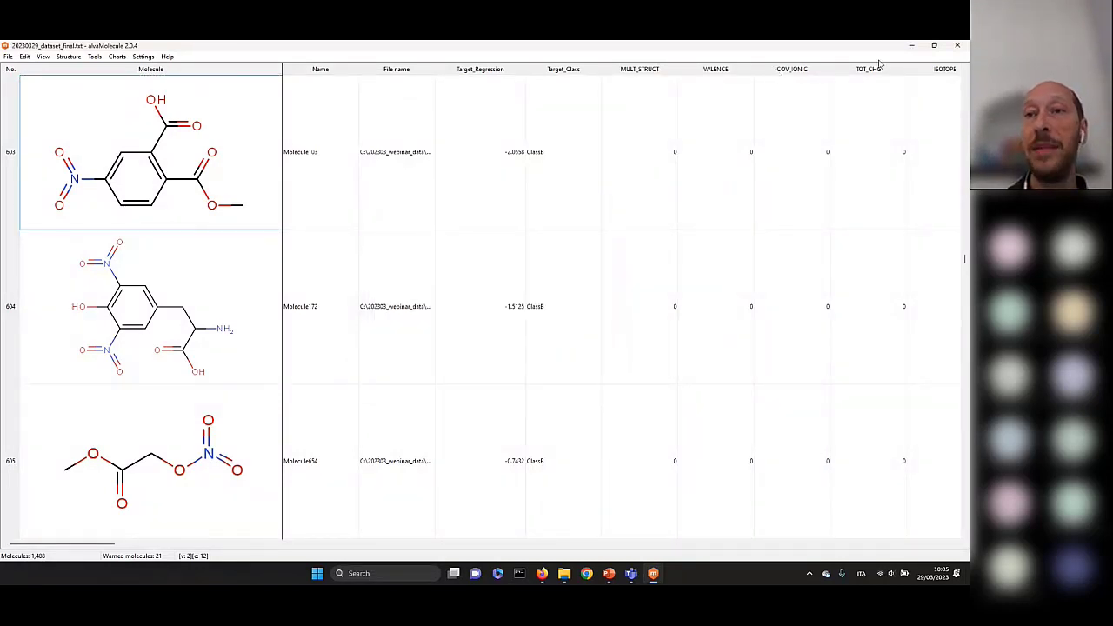
# Step: Filter the molecules to those with ATOM_CHG equal to 1, examine their remaining charged atoms, and remove the filter
pyautogui.click(885, 544)
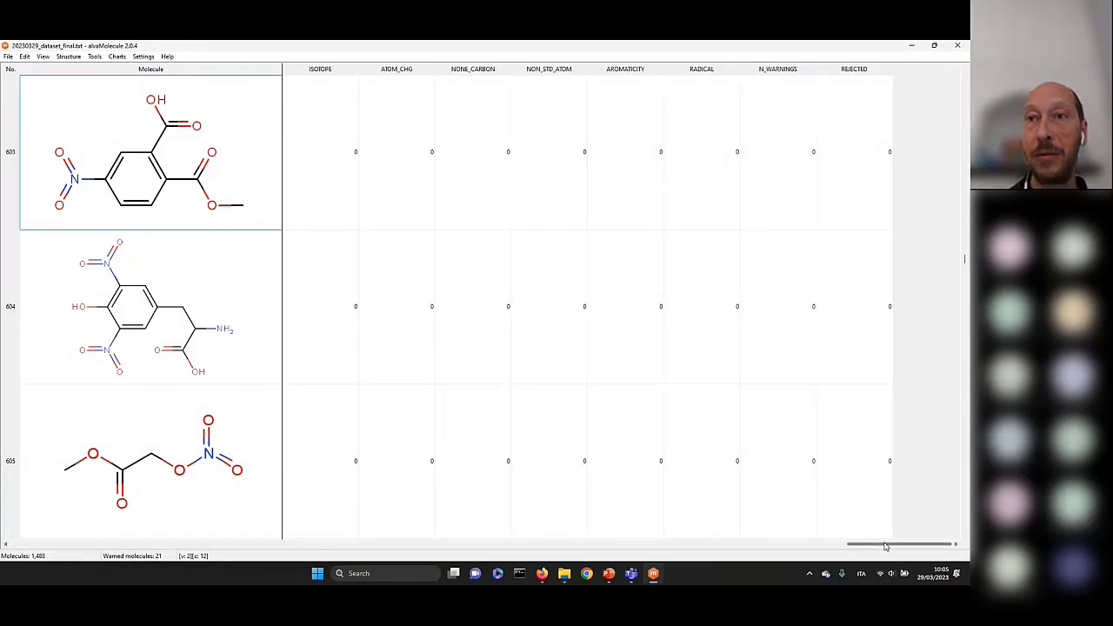
pyautogui.rightClick(386, 74)
pyautogui.moveTo(405, 146)
pyautogui.click(513, 142)
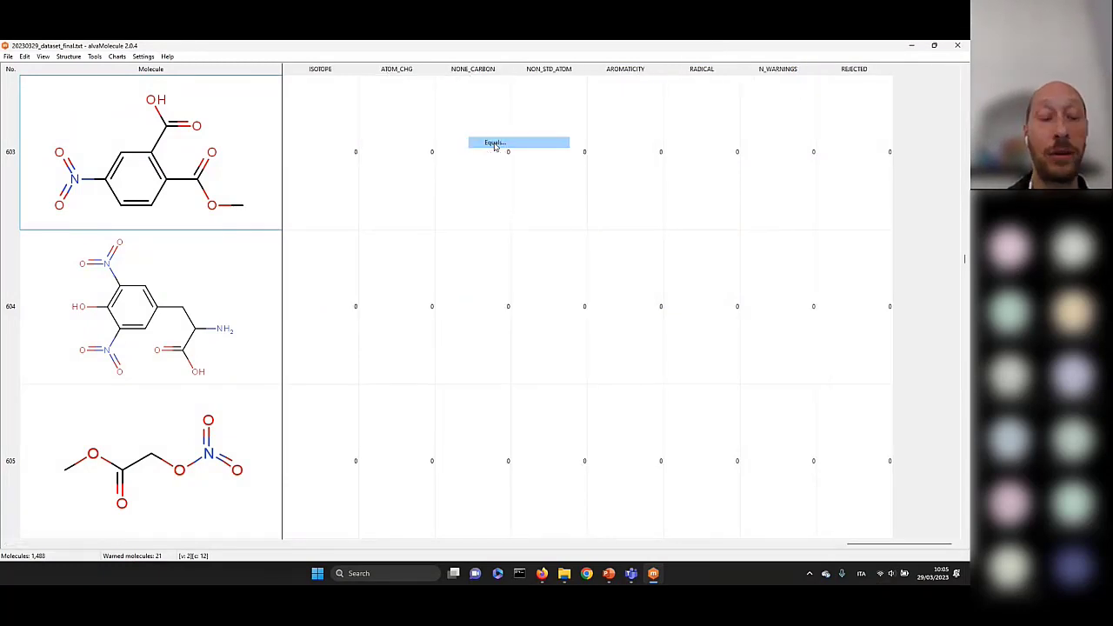
pyautogui.write('1')
pyautogui.click(476, 315)
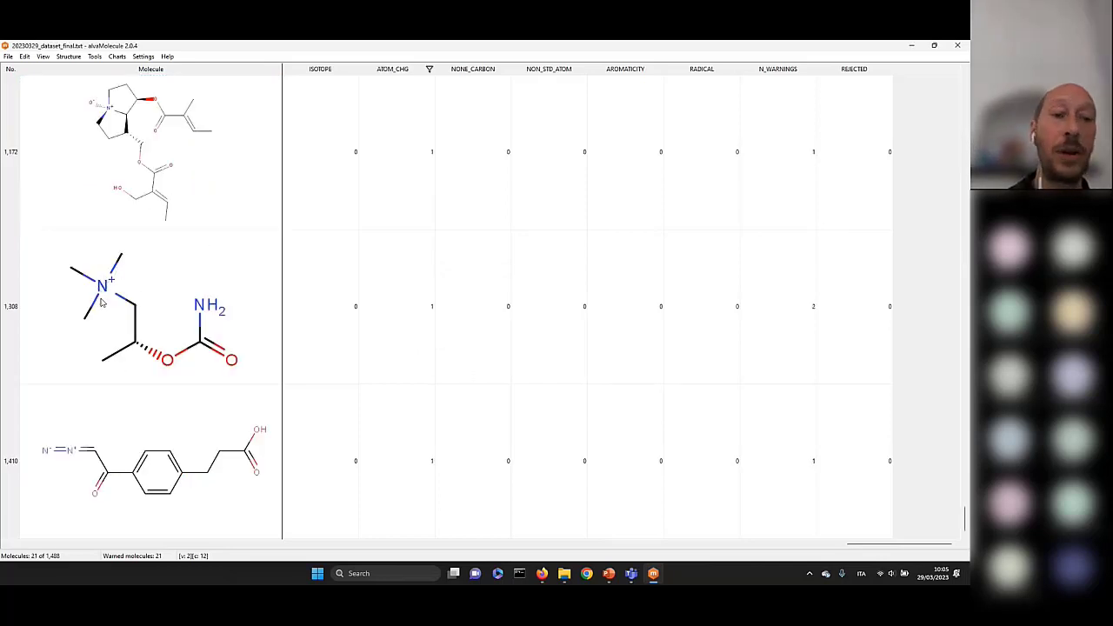
pyautogui.click(429, 69)
pyautogui.click(396, 117)
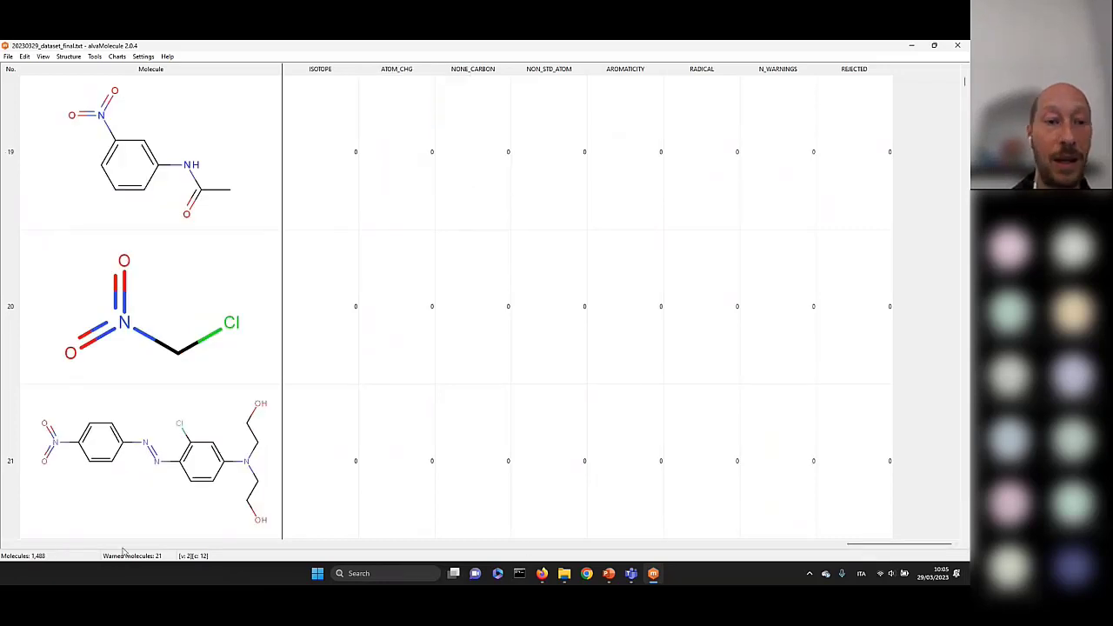
pyautogui.click(52, 548)
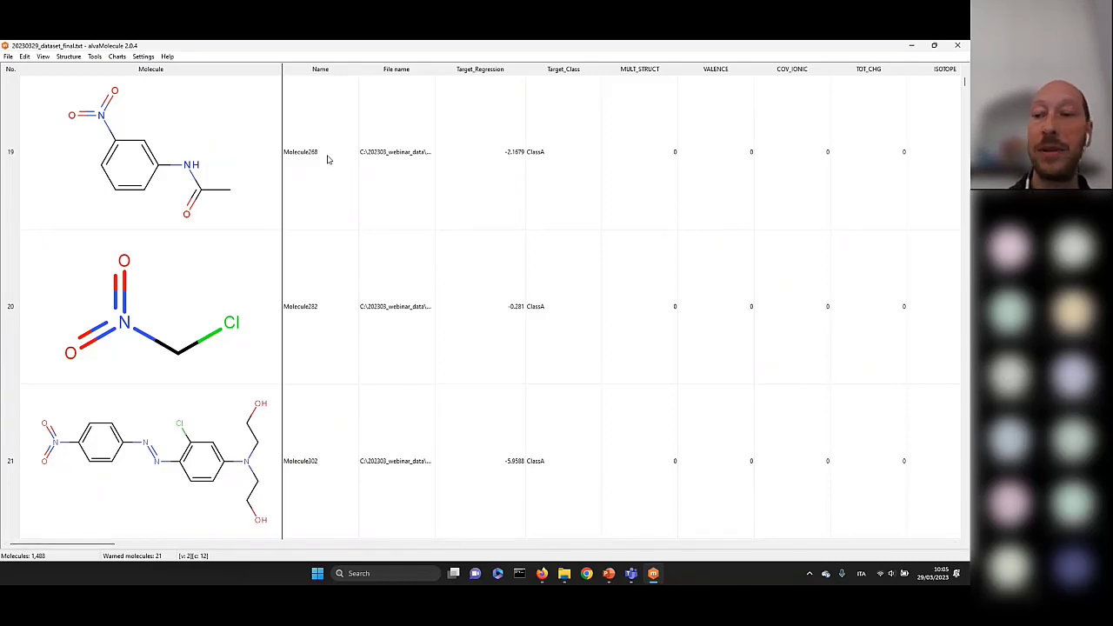
# Step: Open the detection options for a duplicates analysis of the dataset
pyautogui.click(69, 56)
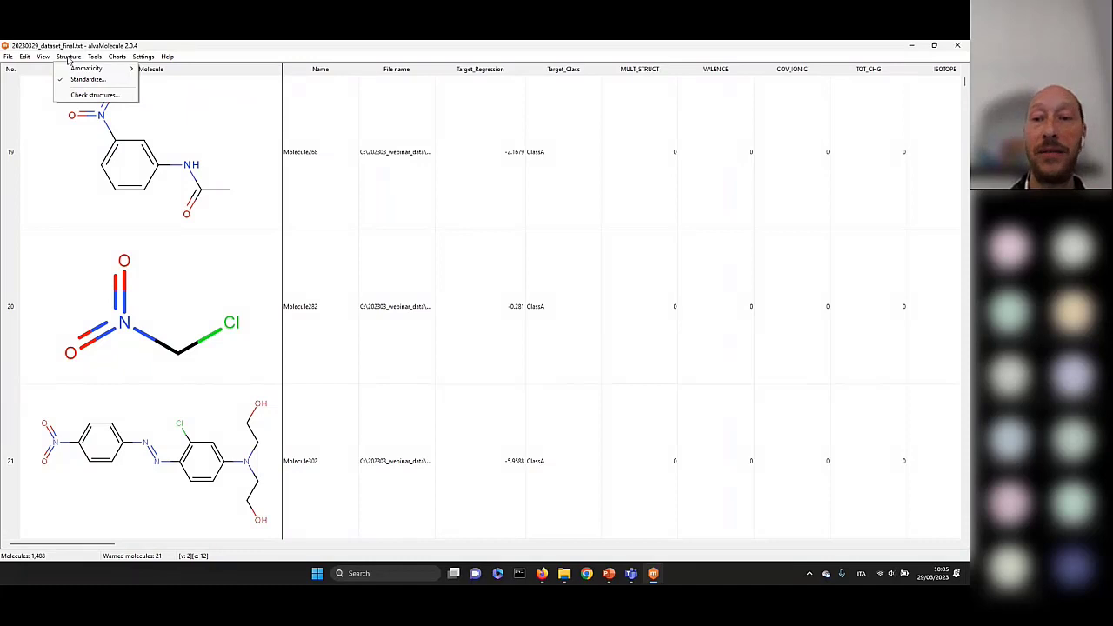
pyautogui.moveTo(102, 59)
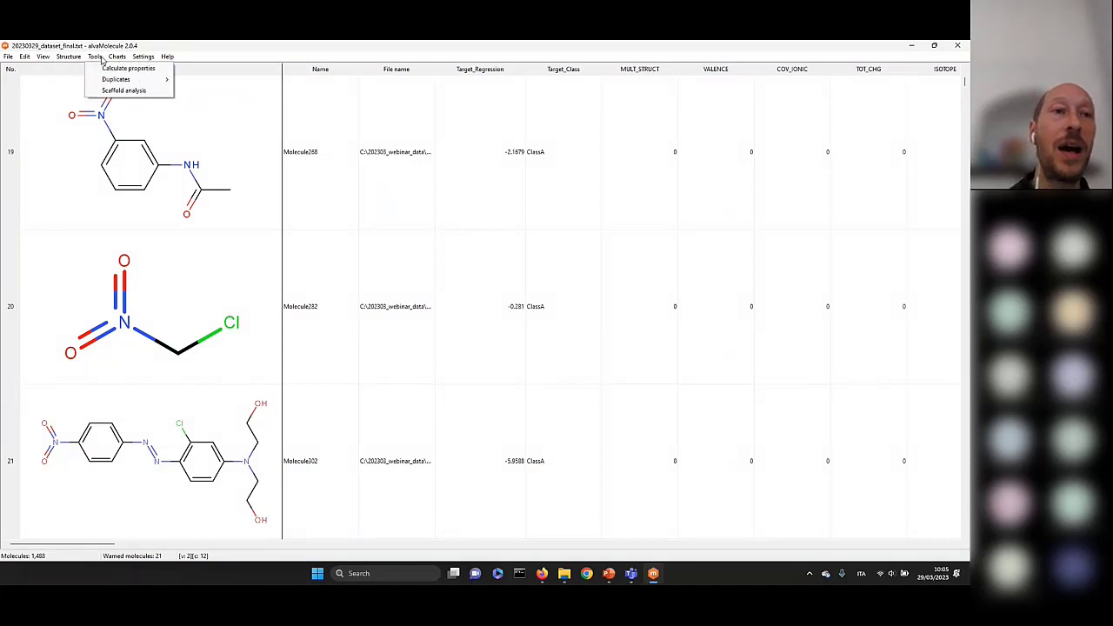
pyautogui.moveTo(113, 79)
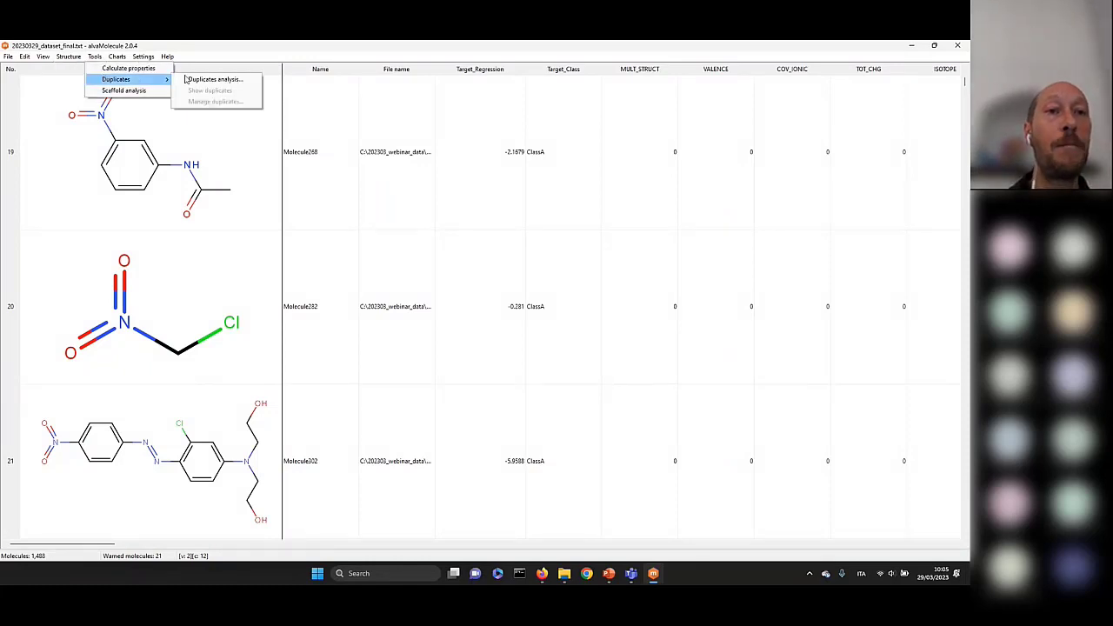
pyautogui.click(231, 81)
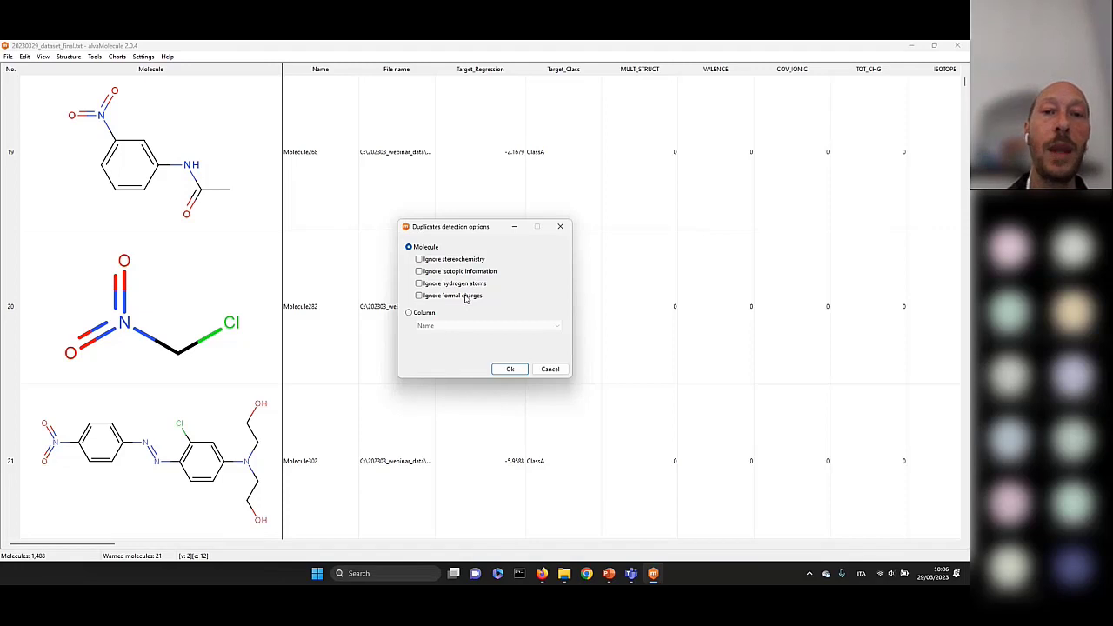
# Step: Try the column criterion and the options to ignore stereochemistry and formal charges, restoring molecule-based detection without any ignore option
pyautogui.click(425, 314)
pyautogui.click(442, 328)
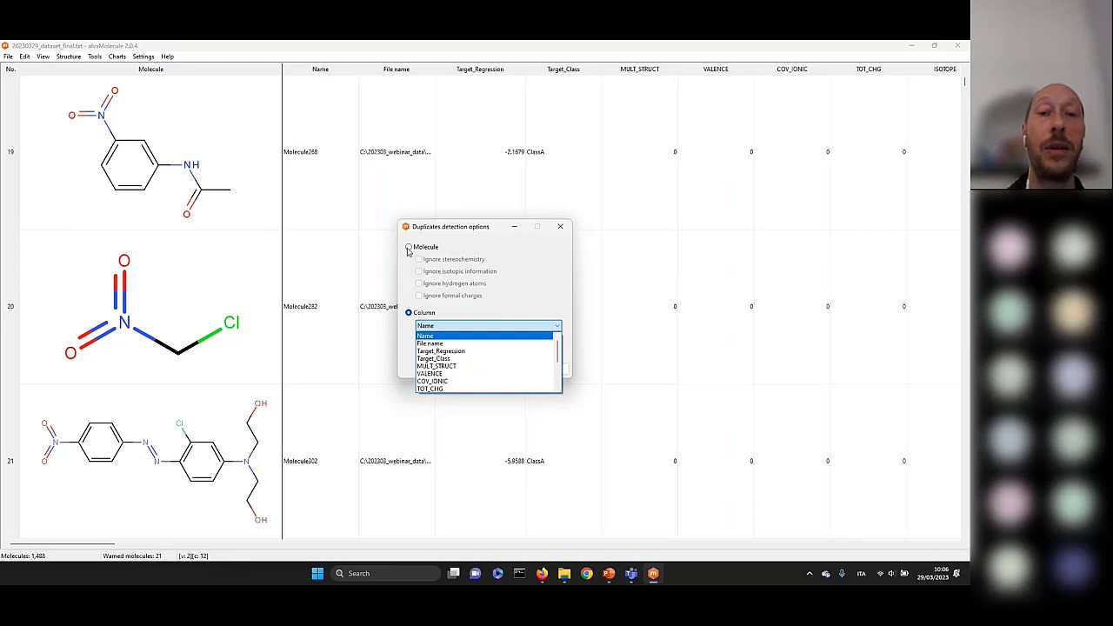
pyautogui.click(410, 249)
pyautogui.click(410, 249)
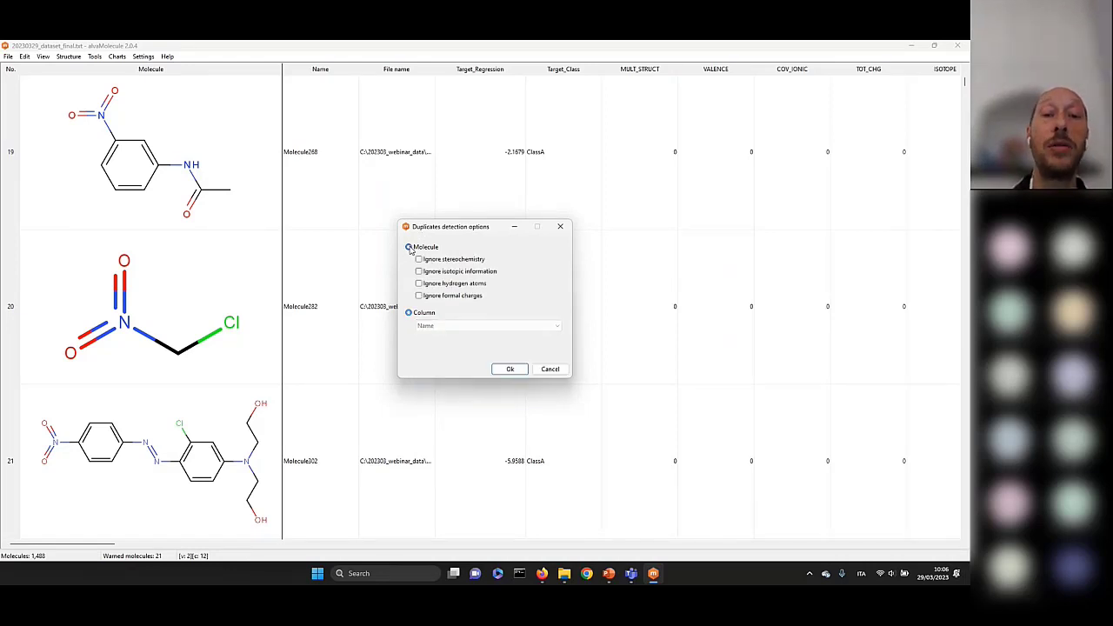
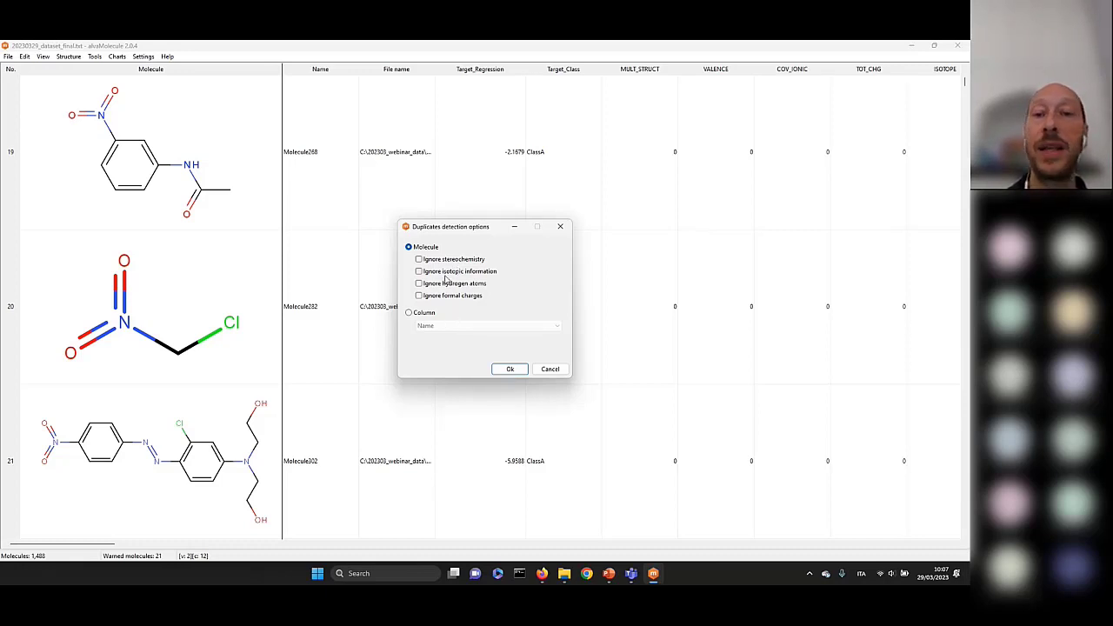
pyautogui.click(419, 260)
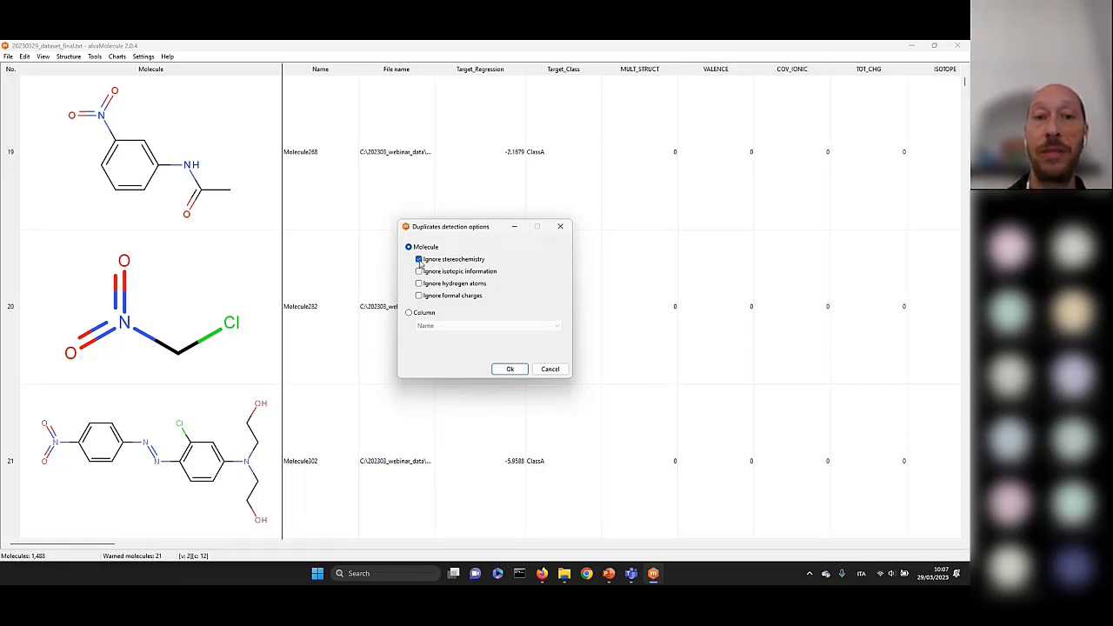
pyautogui.click(420, 260)
pyautogui.click(419, 296)
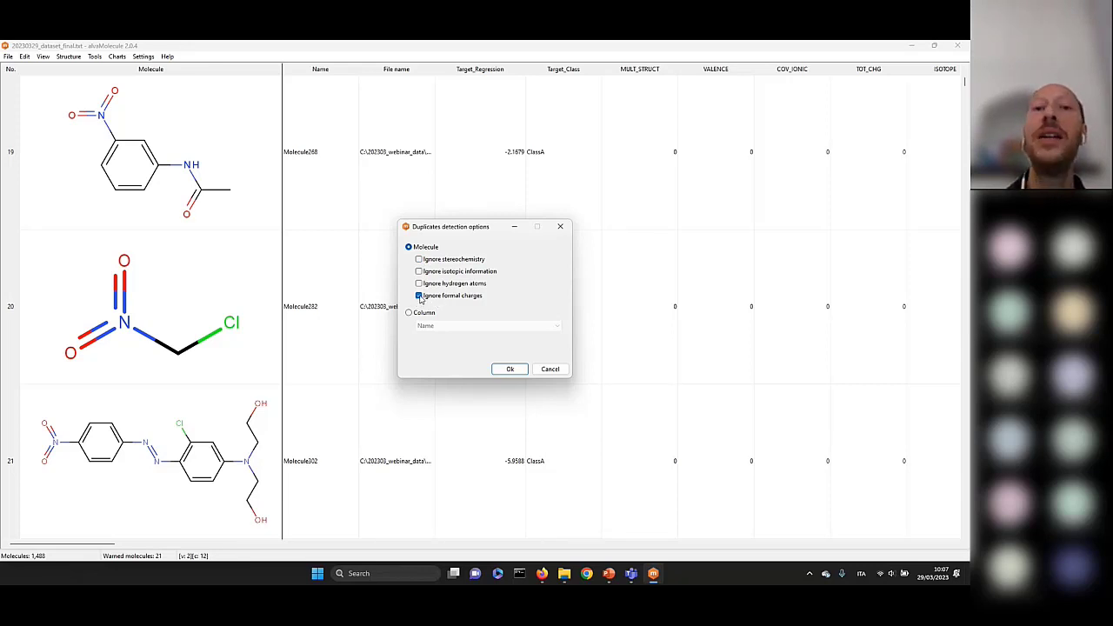
pyautogui.click(419, 296)
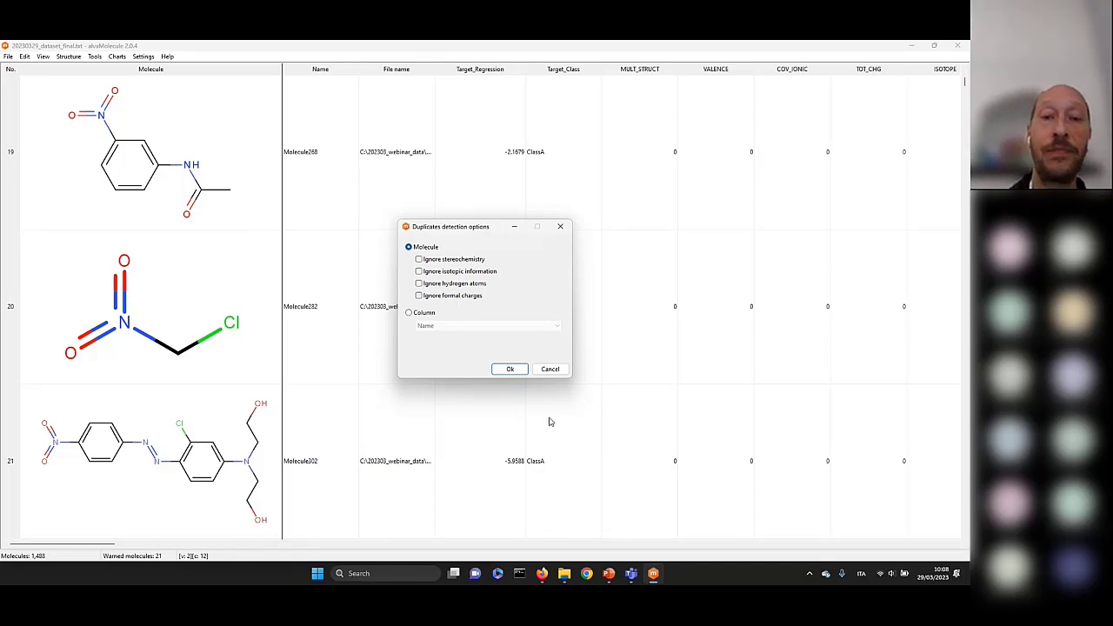
# Step: Run the duplicates analysis by molecule with no ignore options and browse the list of all duplicates
pyautogui.click(521, 372)
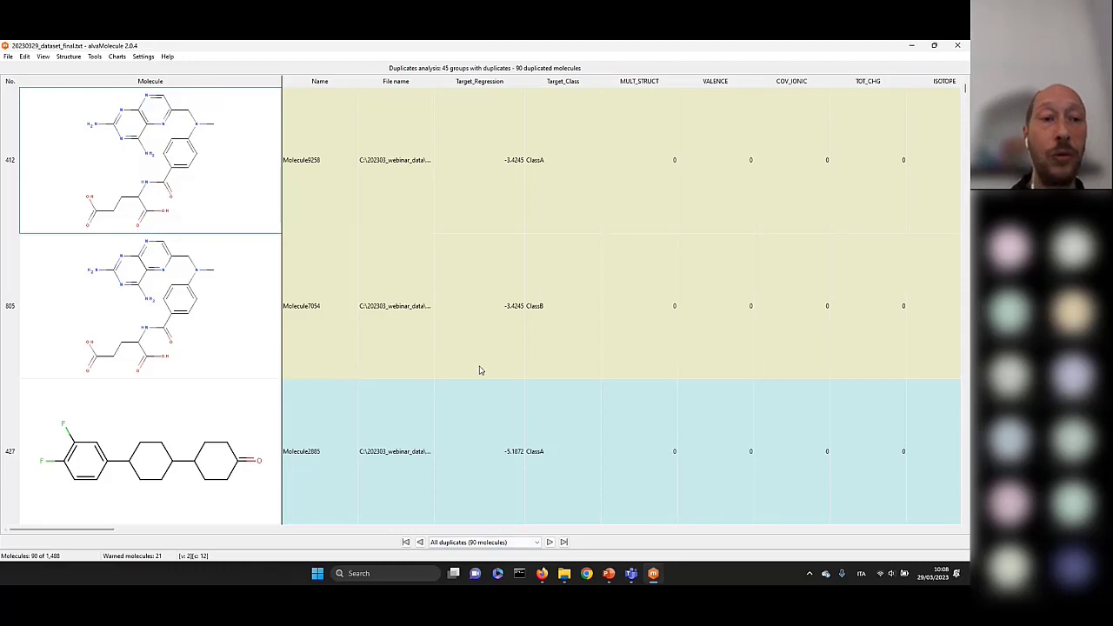
pyautogui.scroll(1, 476, 370)
pyautogui.scroll(-1, 476, 370)
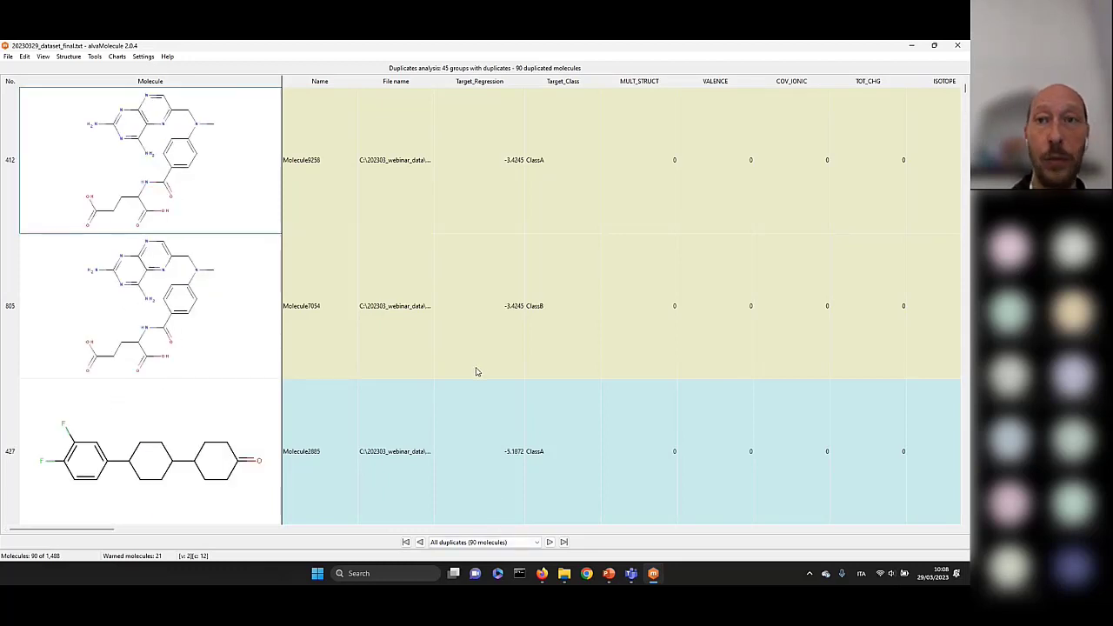
pyautogui.scroll(-1, 476, 372)
pyautogui.scroll(-1, 475, 372)
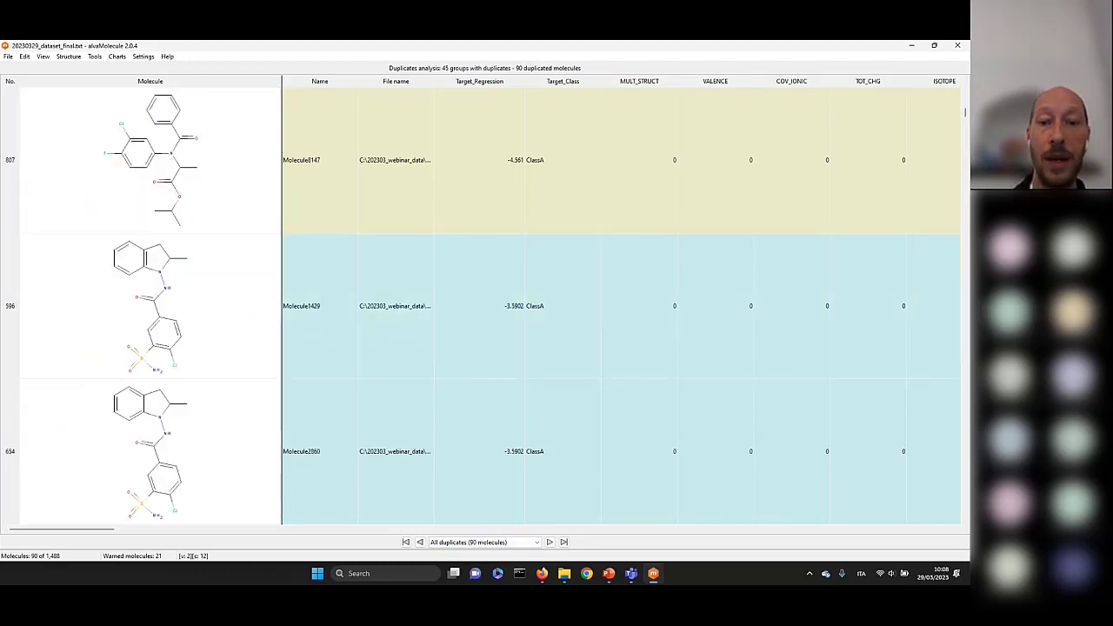
pyautogui.click(470, 542)
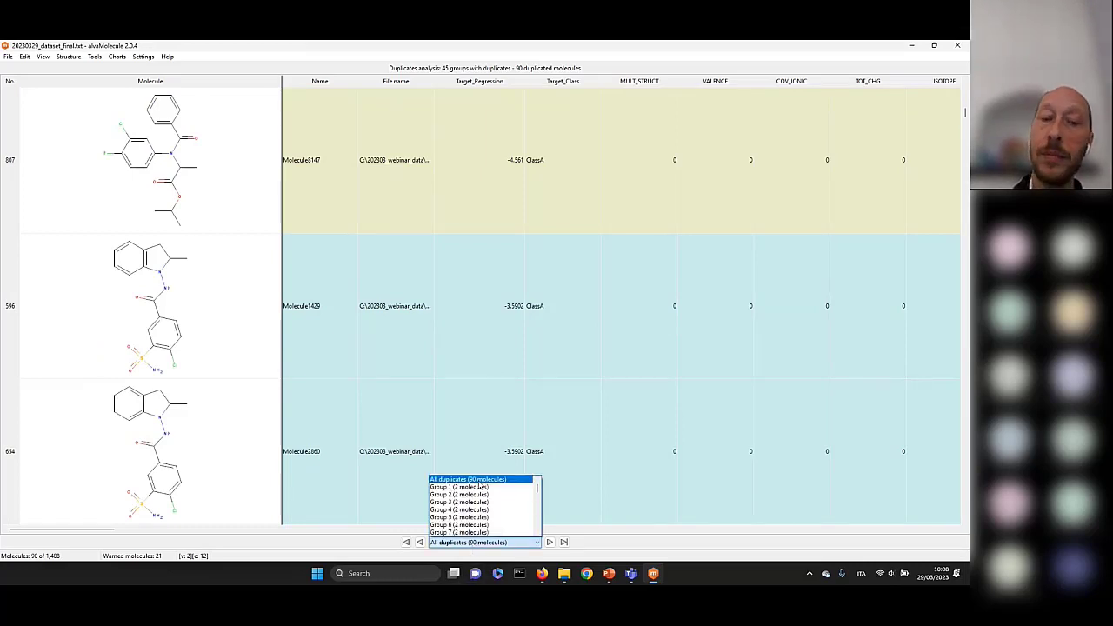
pyautogui.click(468, 479)
pyautogui.scroll(-15, 375, 366)
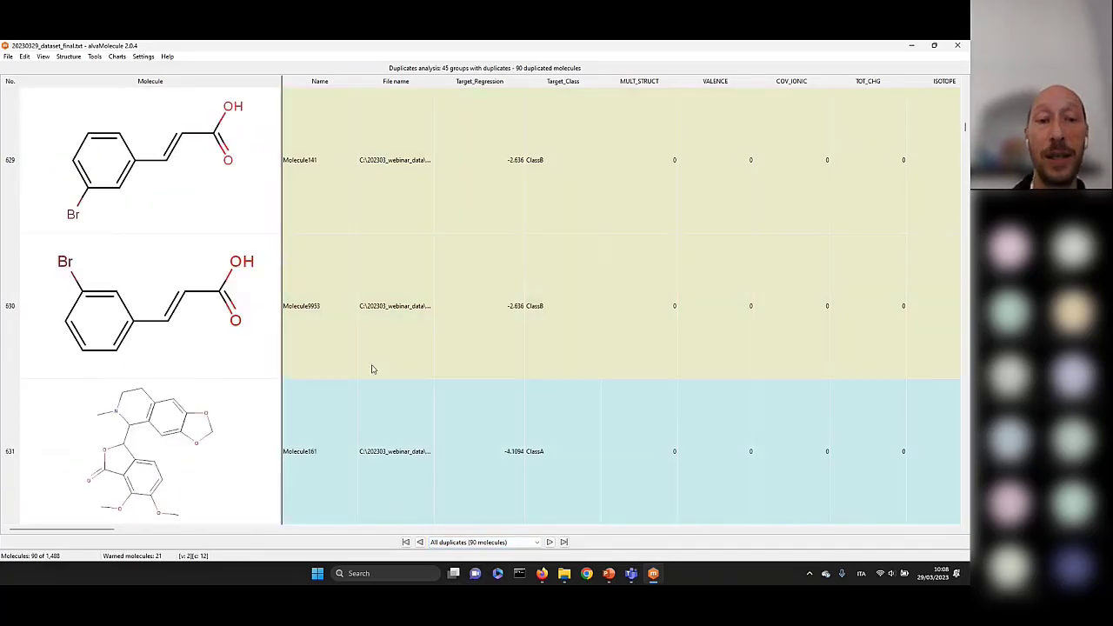
pyautogui.scroll(-3, 371, 370)
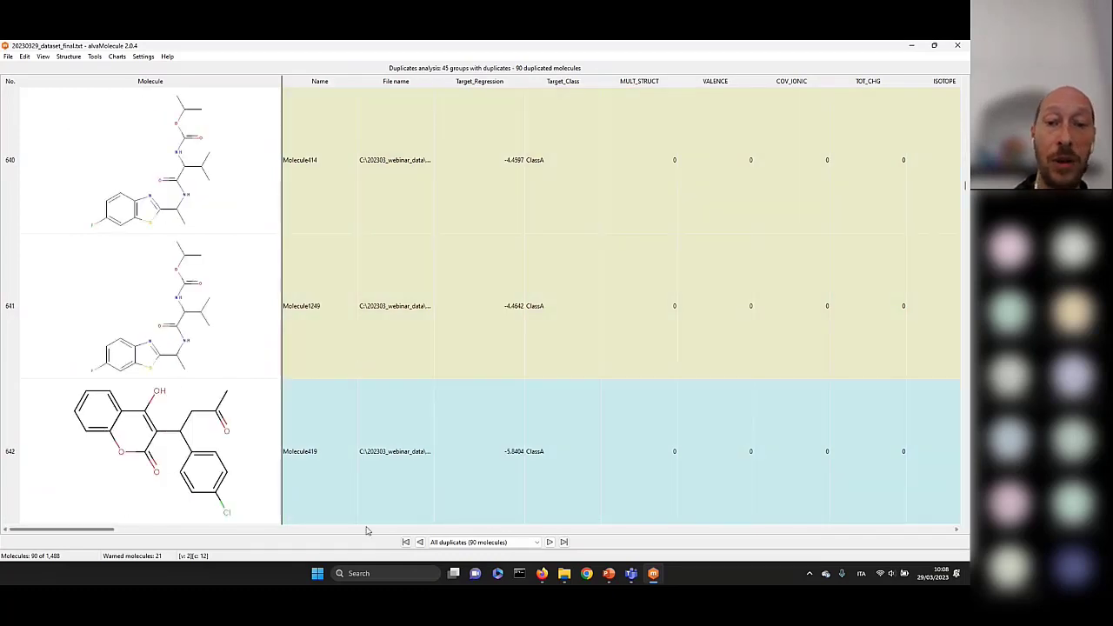
# Step: Show only the molecules of duplicate Group 1, and return to the view of all duplicates
pyautogui.click(466, 543)
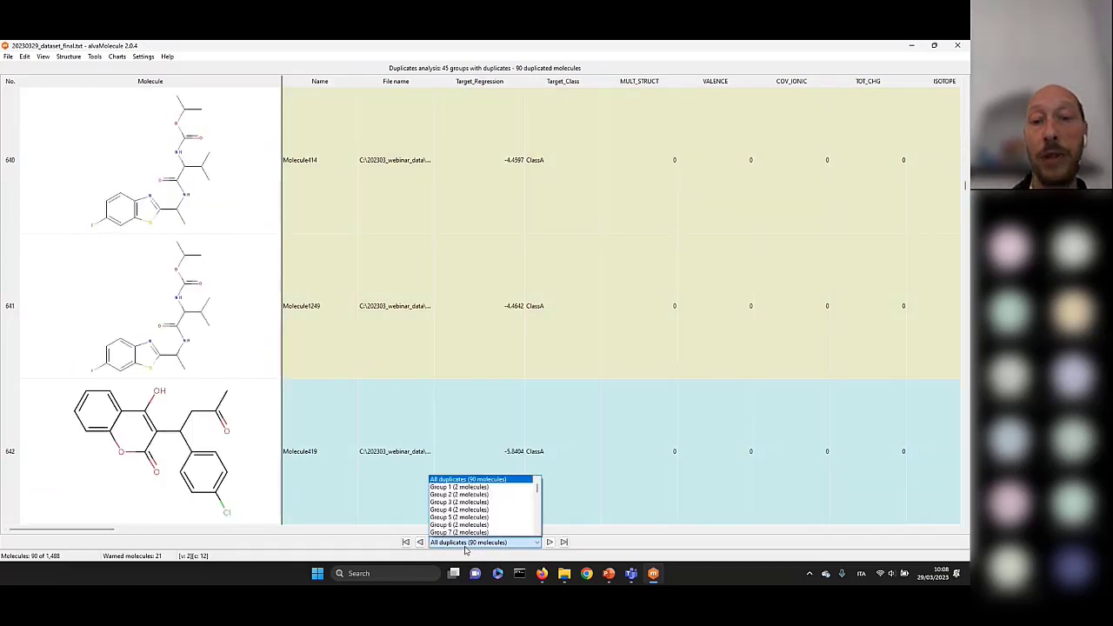
pyautogui.click(473, 489)
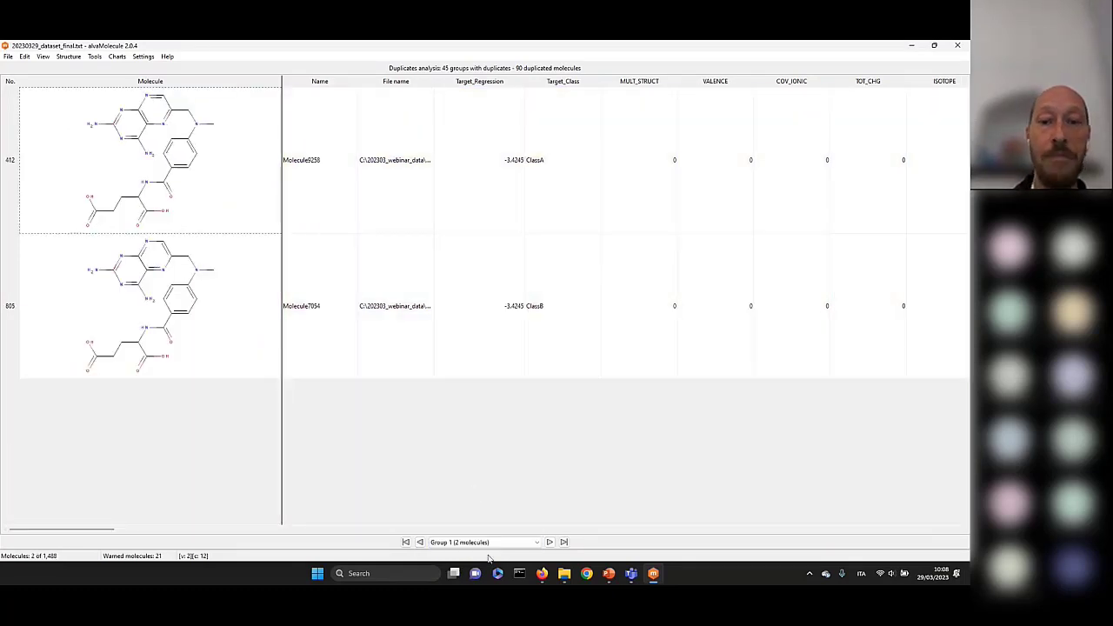
pyautogui.click(492, 544)
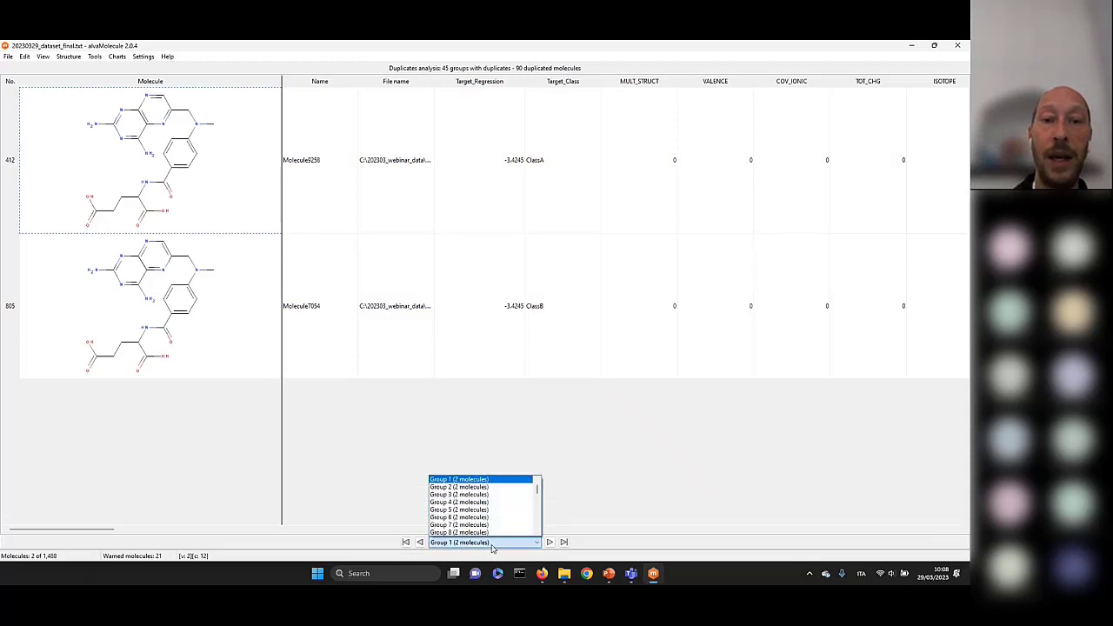
pyautogui.click(487, 481)
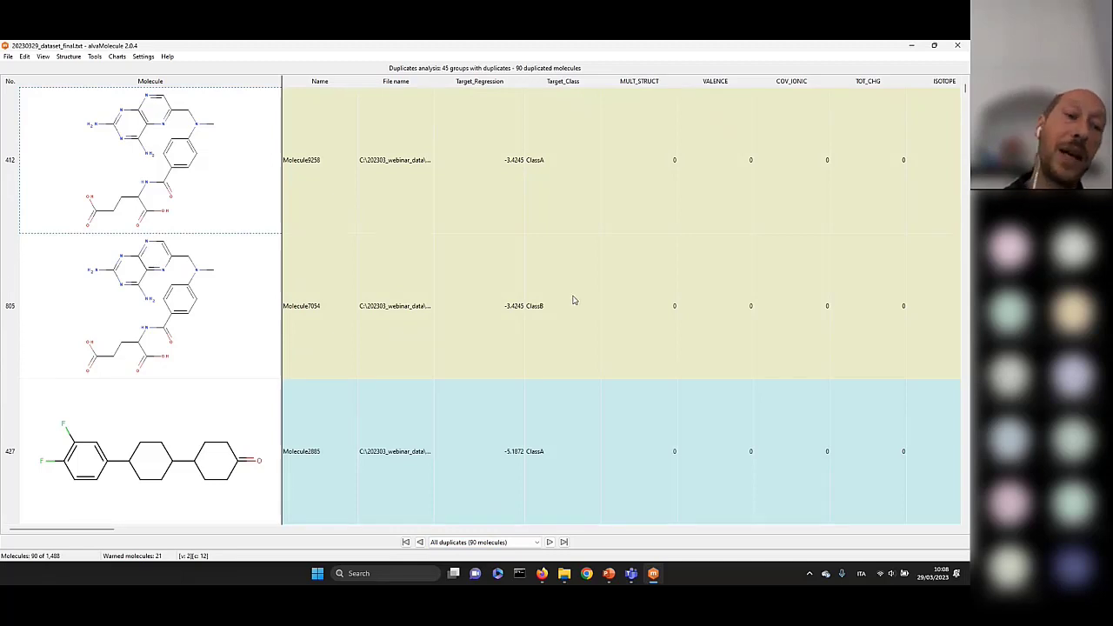
# Step: Compare the structures, Target_Regression and Target_Class values within the first duplicate groups
pyautogui.scroll(-6, 67, 311)
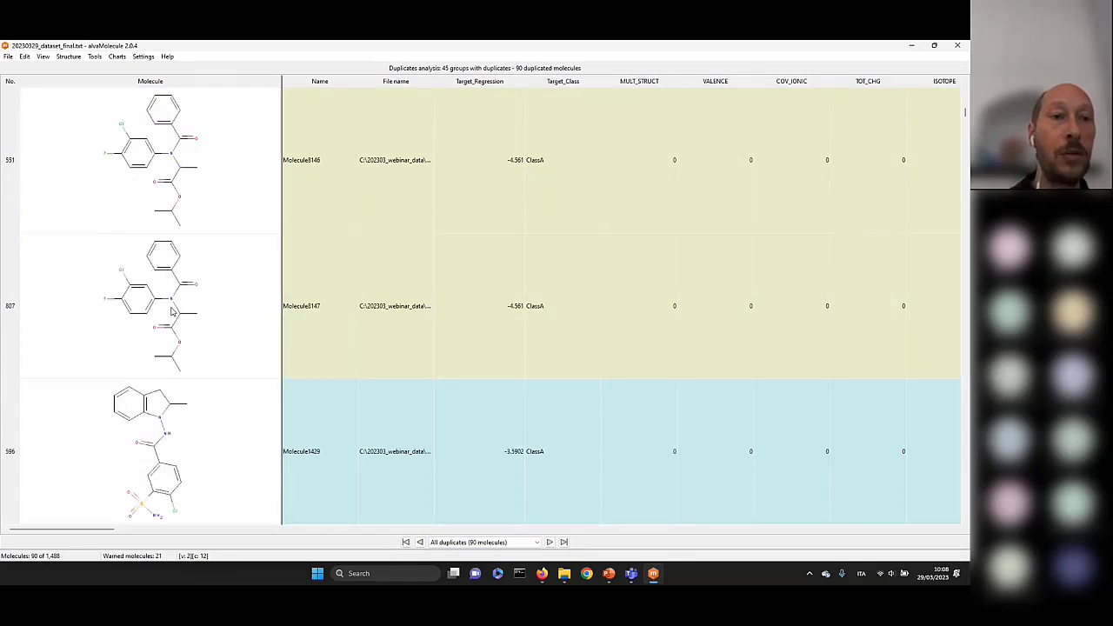
pyautogui.scroll(3, 171, 311)
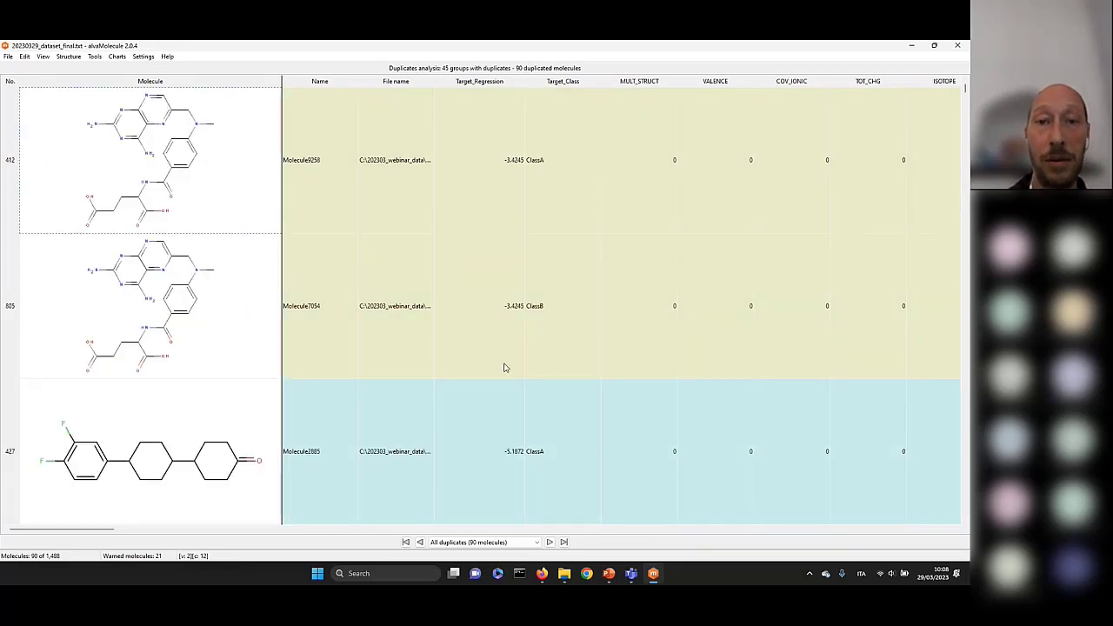
pyautogui.click(145, 193)
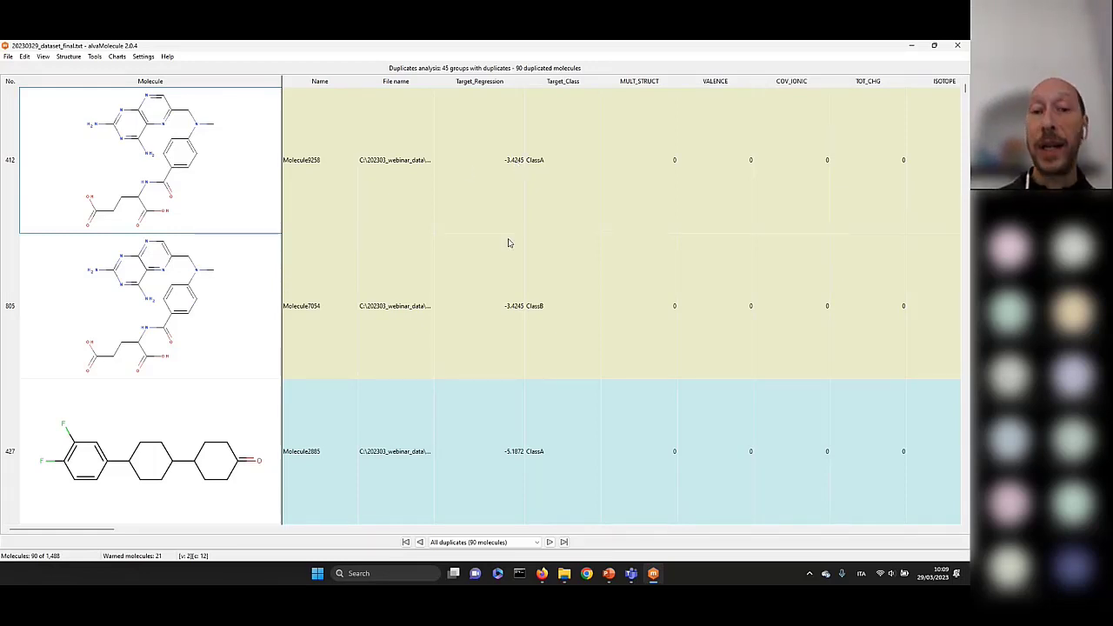
pyautogui.scroll(-1, 453, 307)
pyautogui.scroll(3, 453, 307)
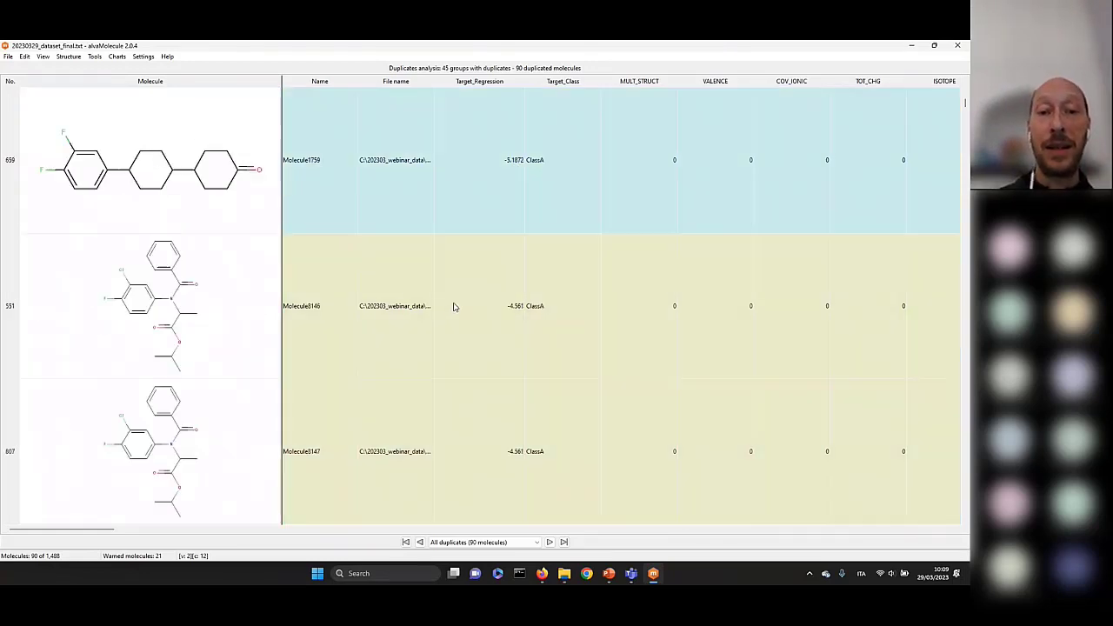
pyautogui.scroll(-2, 453, 307)
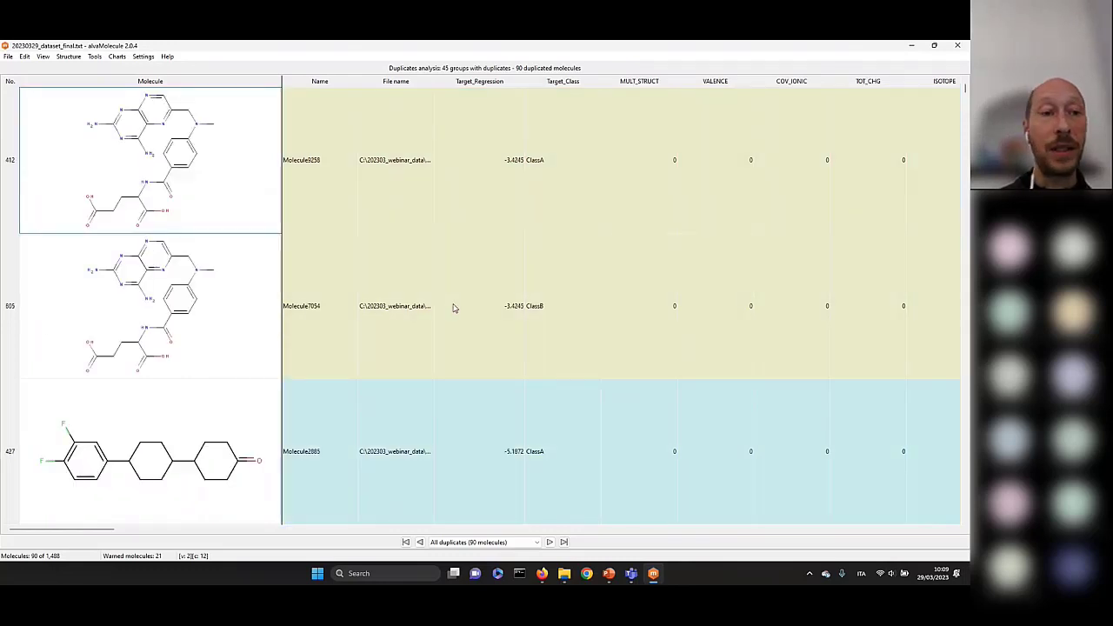
# Step: Delete Molecule7054, the second molecule of the first duplicate group, from the dataset
pyautogui.click(14, 306)
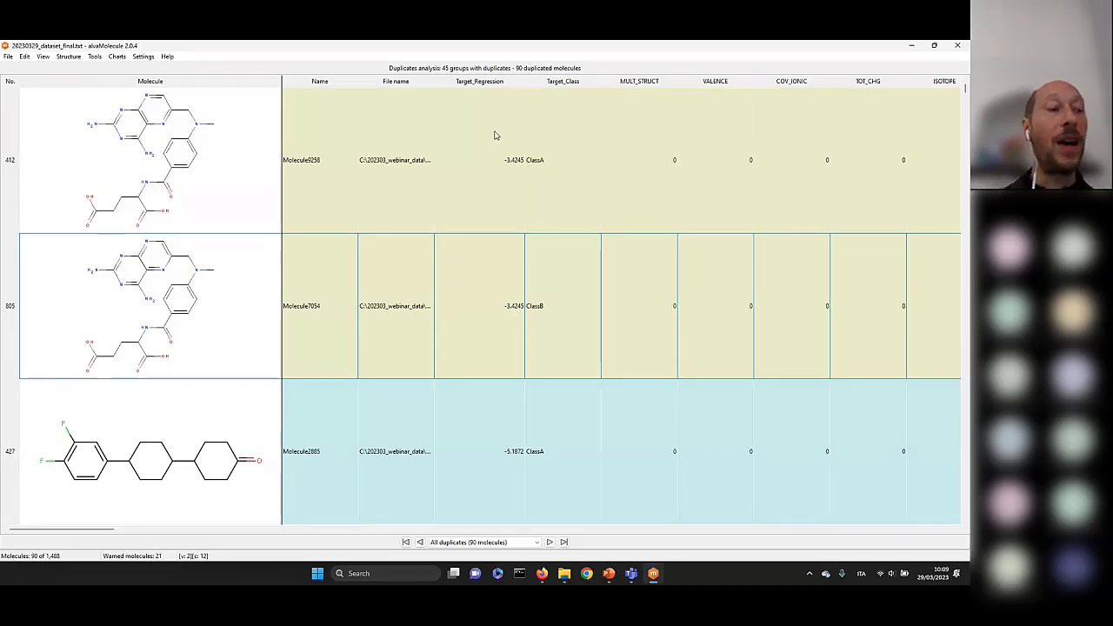
pyautogui.press('Delete')
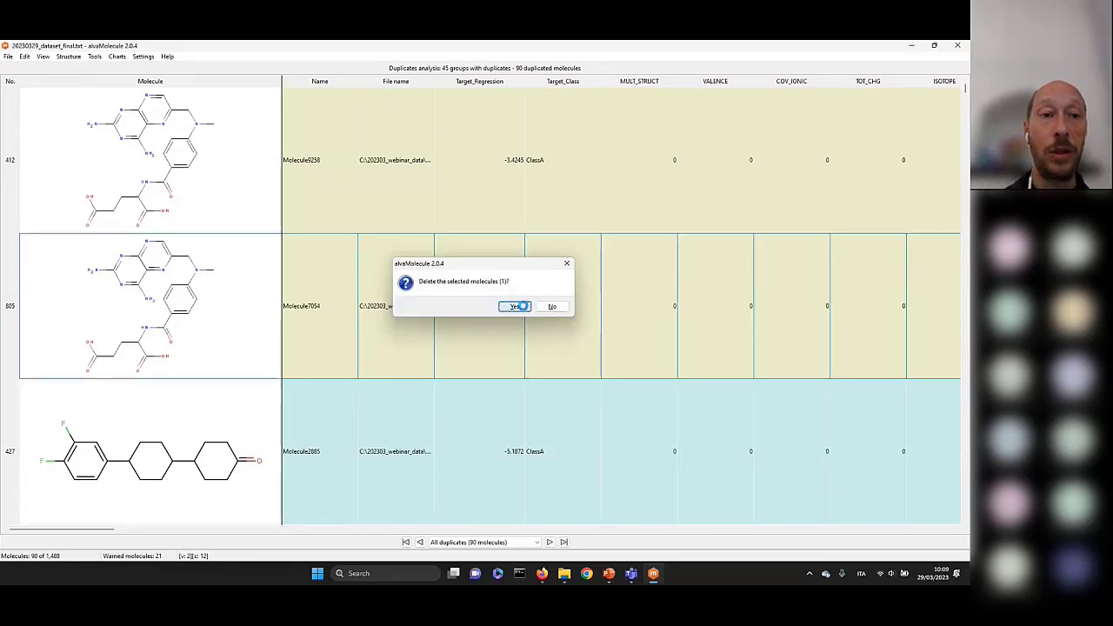
pyautogui.click(524, 308)
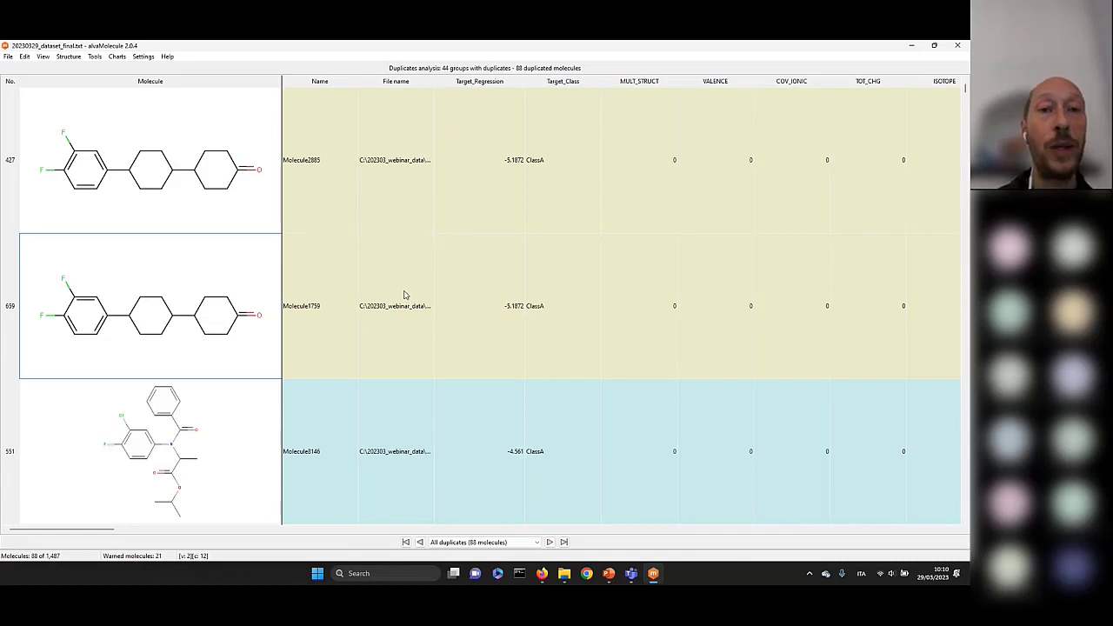
pyautogui.click(94, 56)
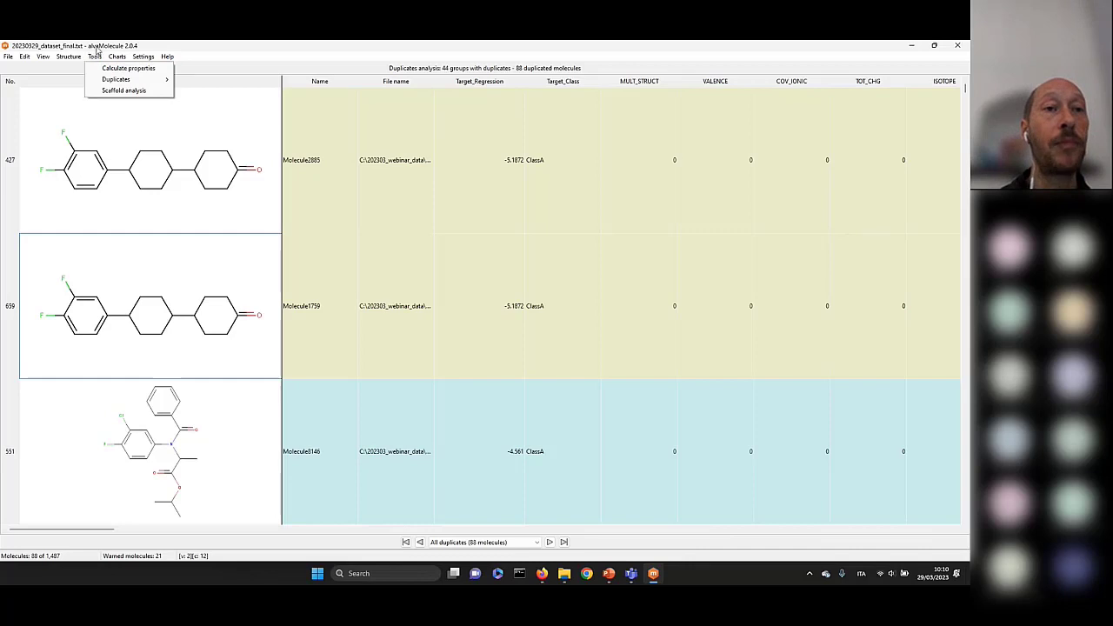
pyautogui.moveTo(102, 81)
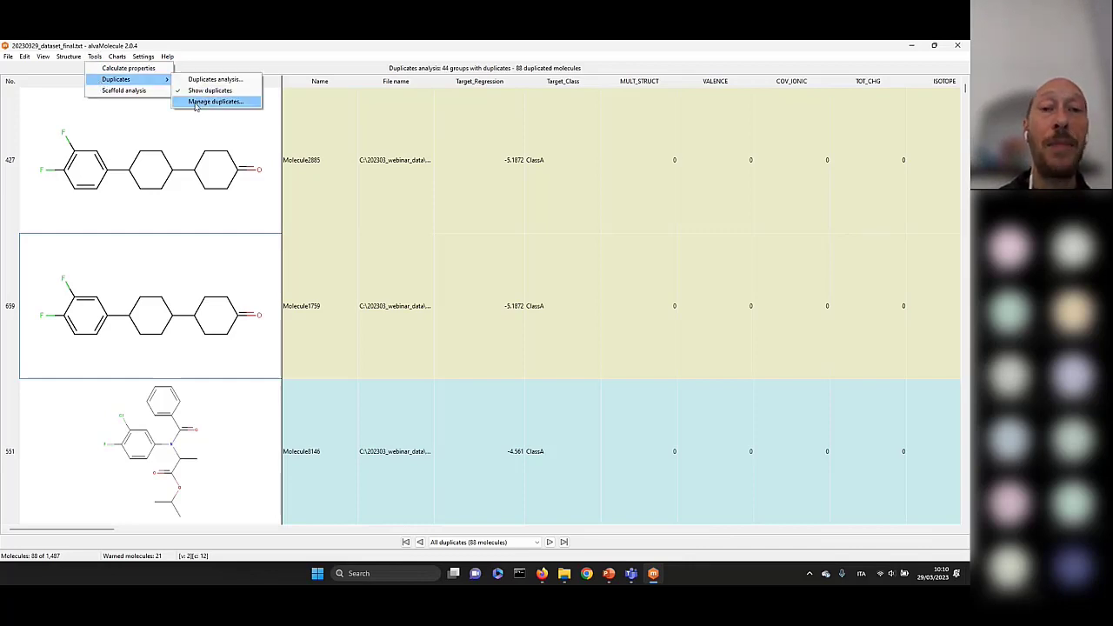
pyautogui.click(197, 101)
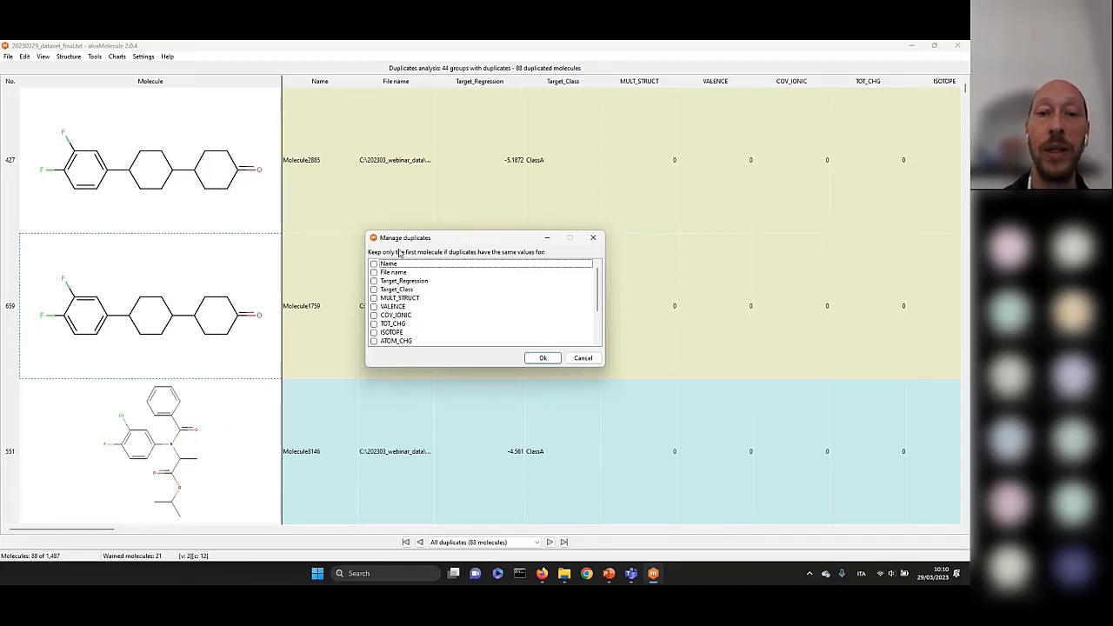
pyautogui.scroll(-3, 392, 329)
pyautogui.scroll(3, 392, 322)
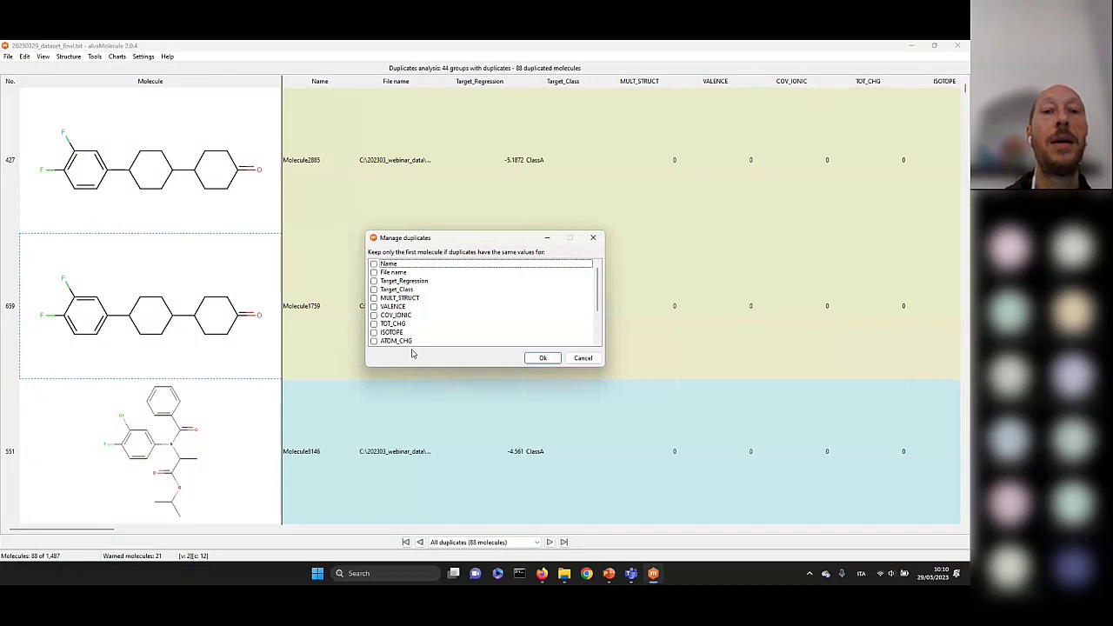
pyautogui.click(375, 283)
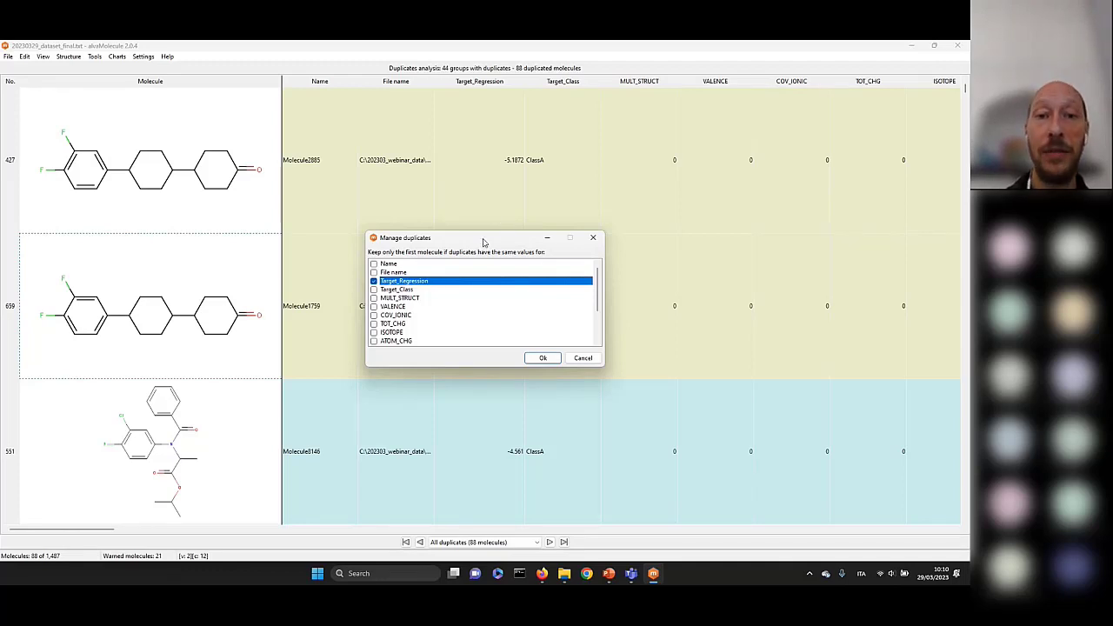
pyautogui.moveTo(484, 242); pyautogui.dragTo(715, 235)
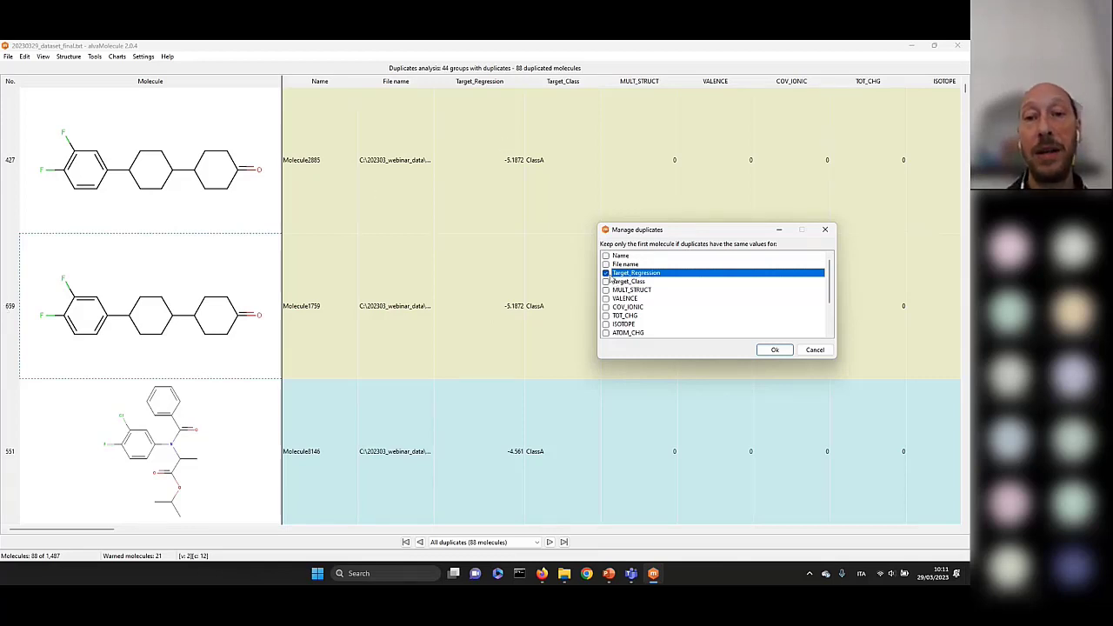
pyautogui.moveTo(657, 232); pyautogui.dragTo(655, 189)
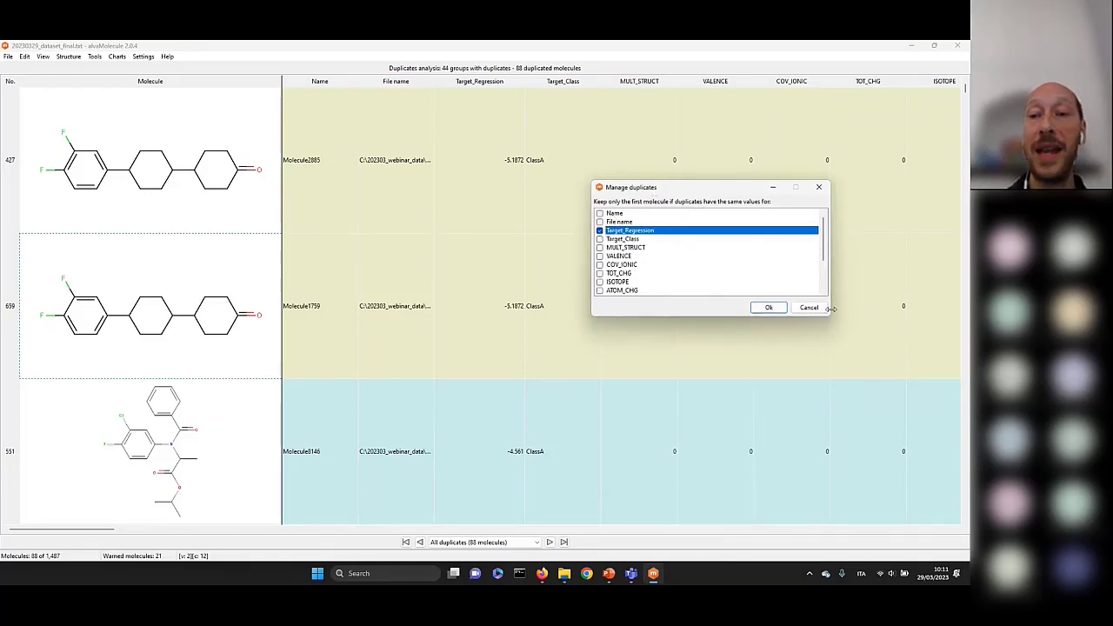
pyautogui.click(770, 309)
# Step: Manage the duplicates so that only the first molecule is kept where duplicates share the same Target_Regression value
pyautogui.scroll(-2, 516, 325)
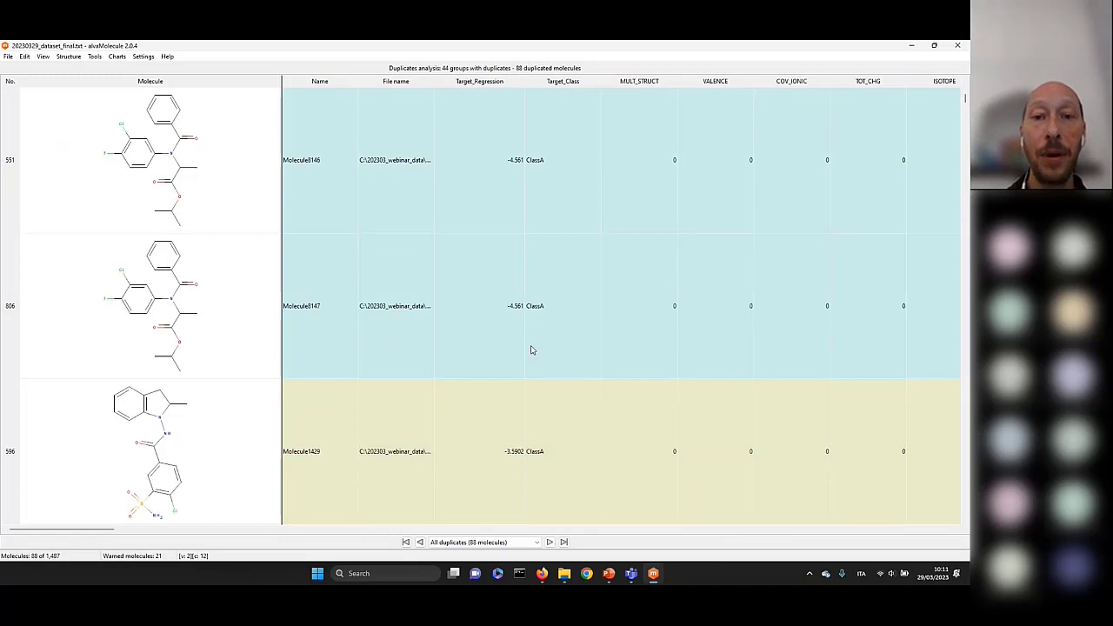
pyautogui.scroll(-3, 532, 351)
pyautogui.scroll(-3, 533, 350)
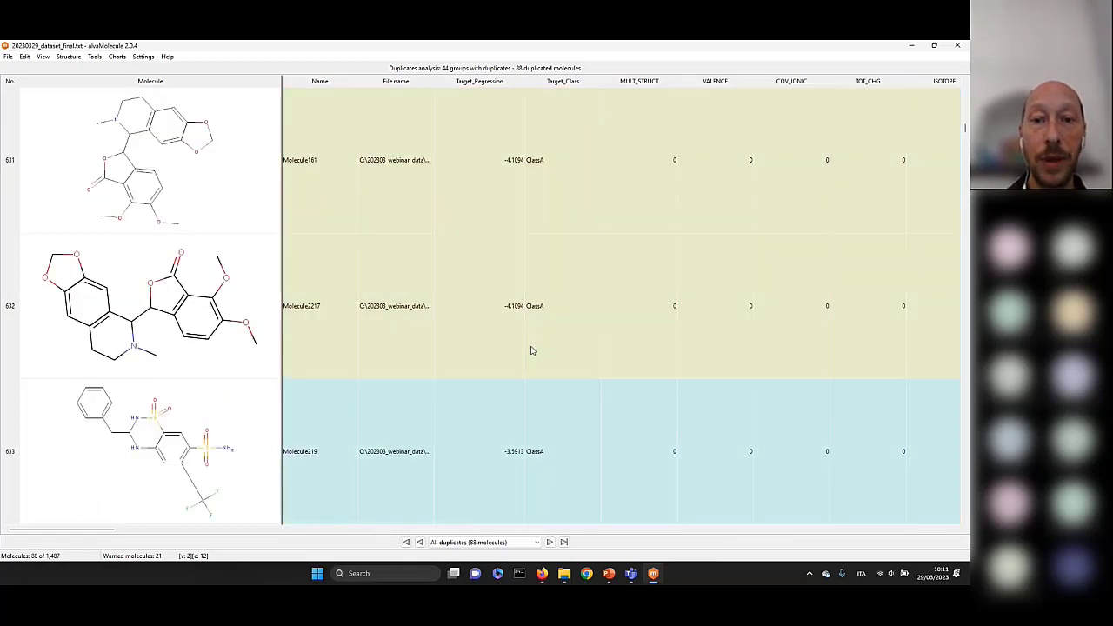
pyautogui.scroll(-3, 532, 351)
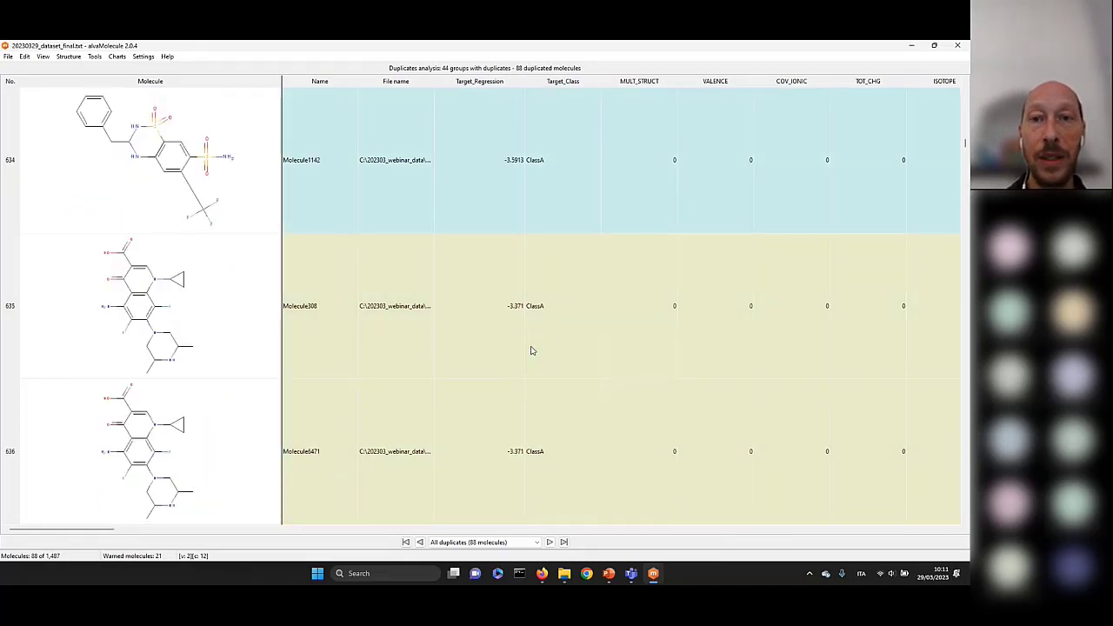
pyautogui.scroll(-4, 532, 350)
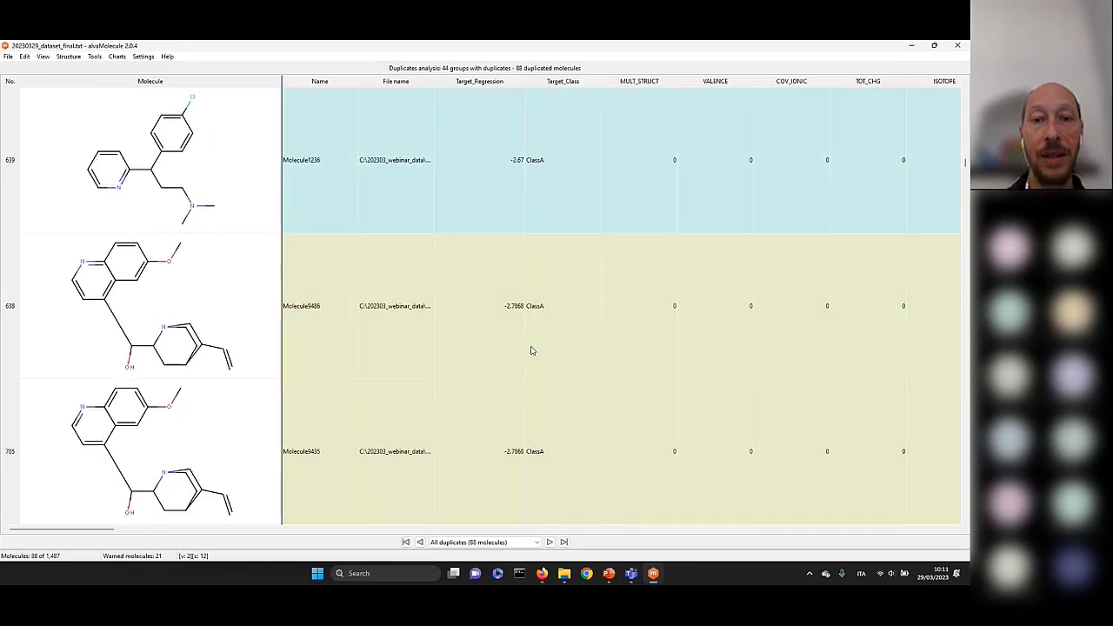
pyautogui.scroll(10, 530, 350)
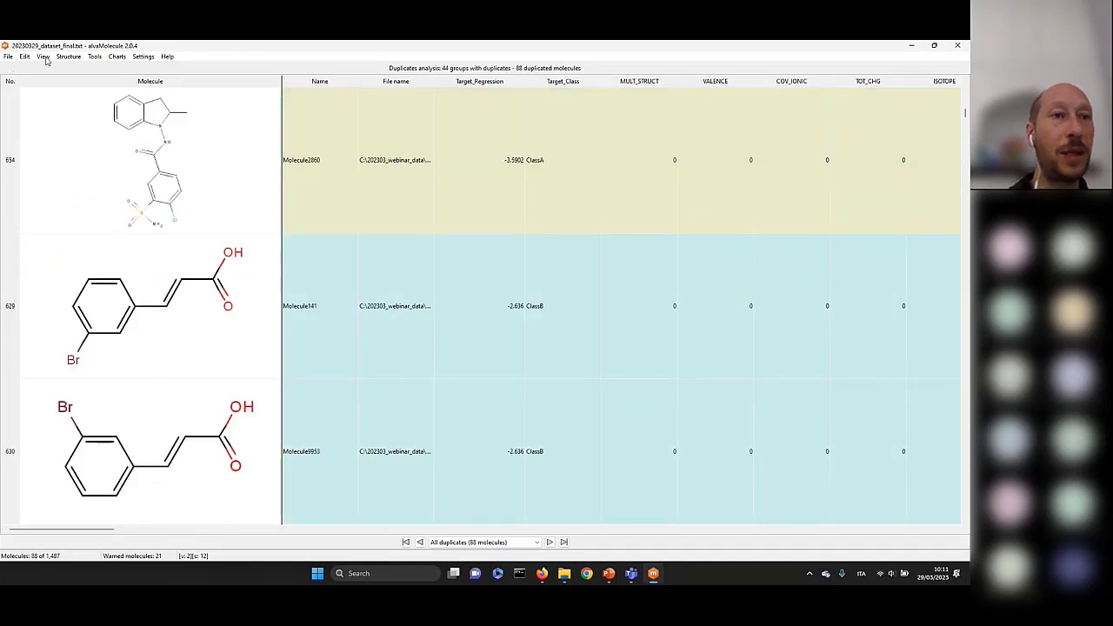
pyautogui.click(93, 57)
pyautogui.moveTo(109, 79)
pyautogui.click(237, 102)
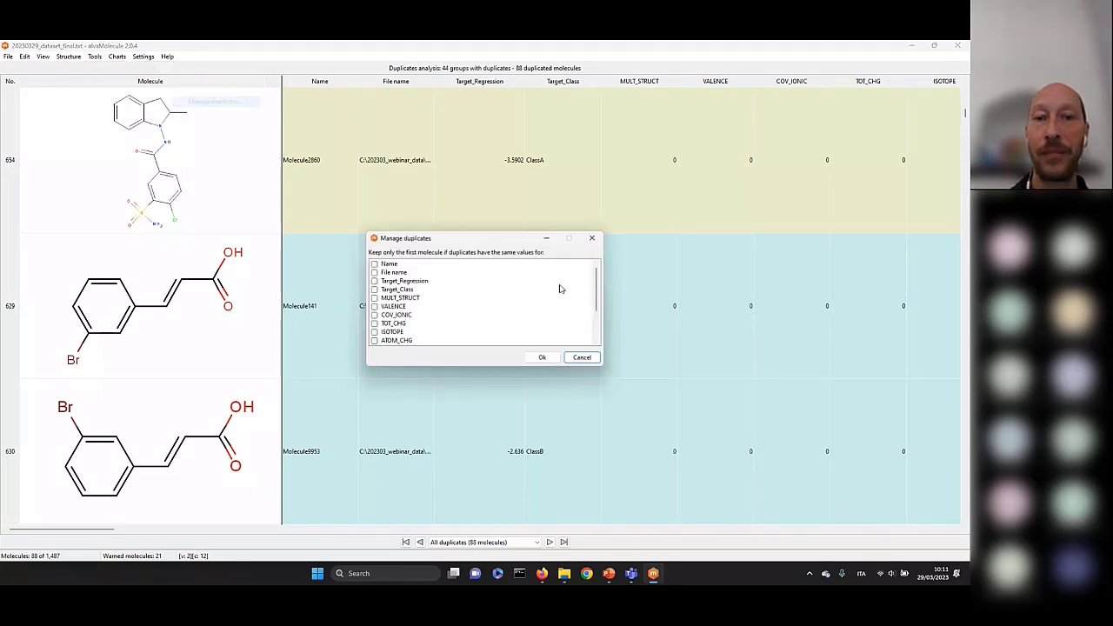
pyautogui.click(374, 281)
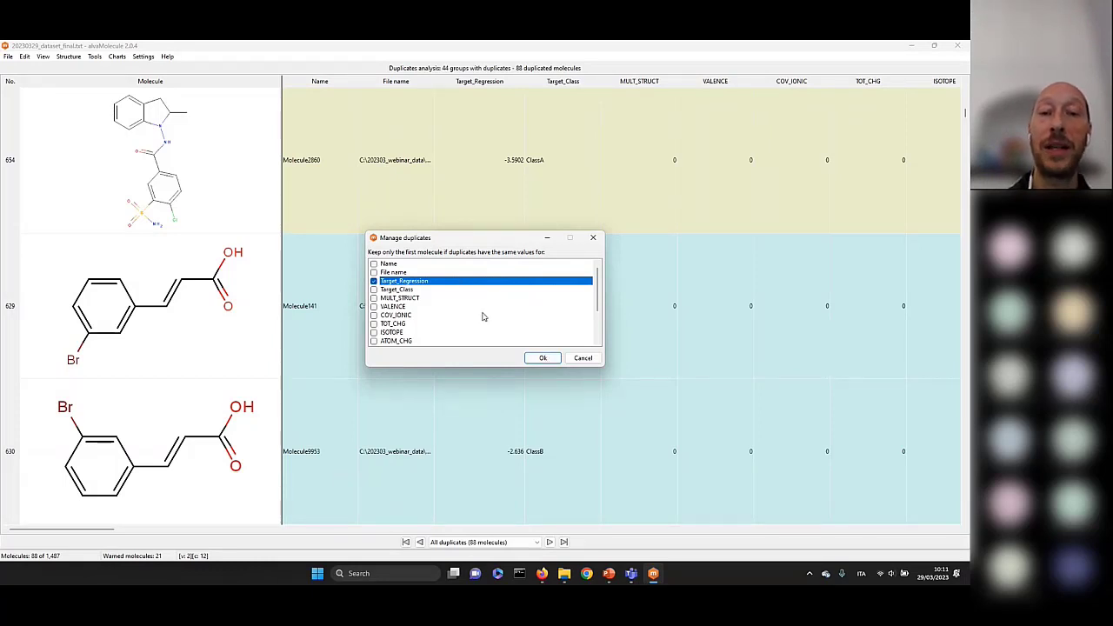
pyautogui.click(537, 357)
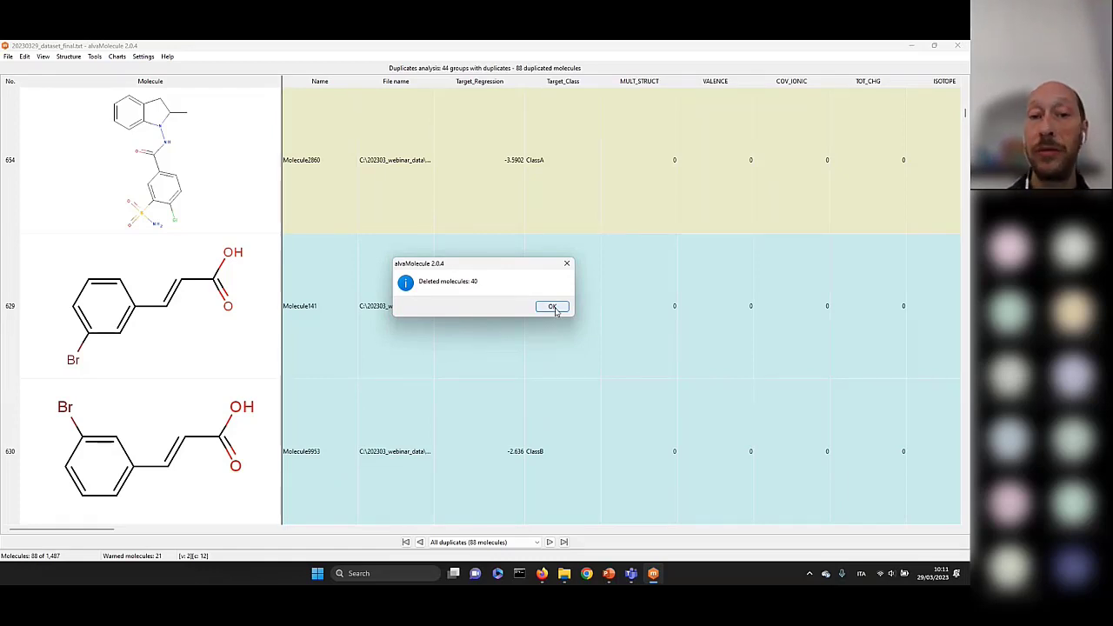
pyautogui.click(552, 307)
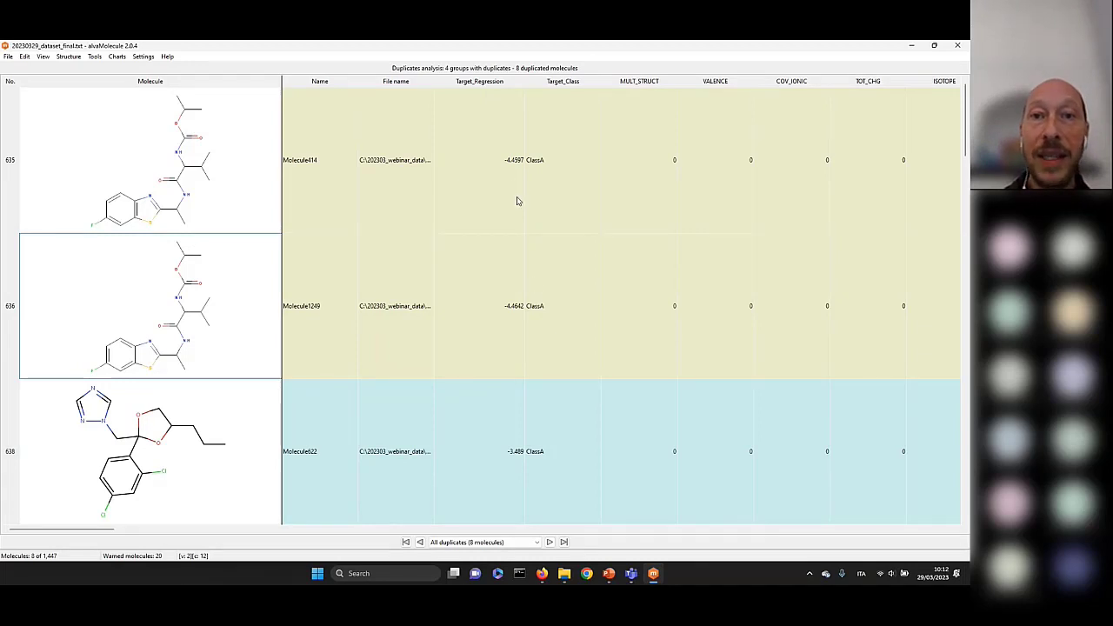
# Step: Compare the Target_Regression values of the two molecules within each remaining duplicate group
pyautogui.click(479, 114)
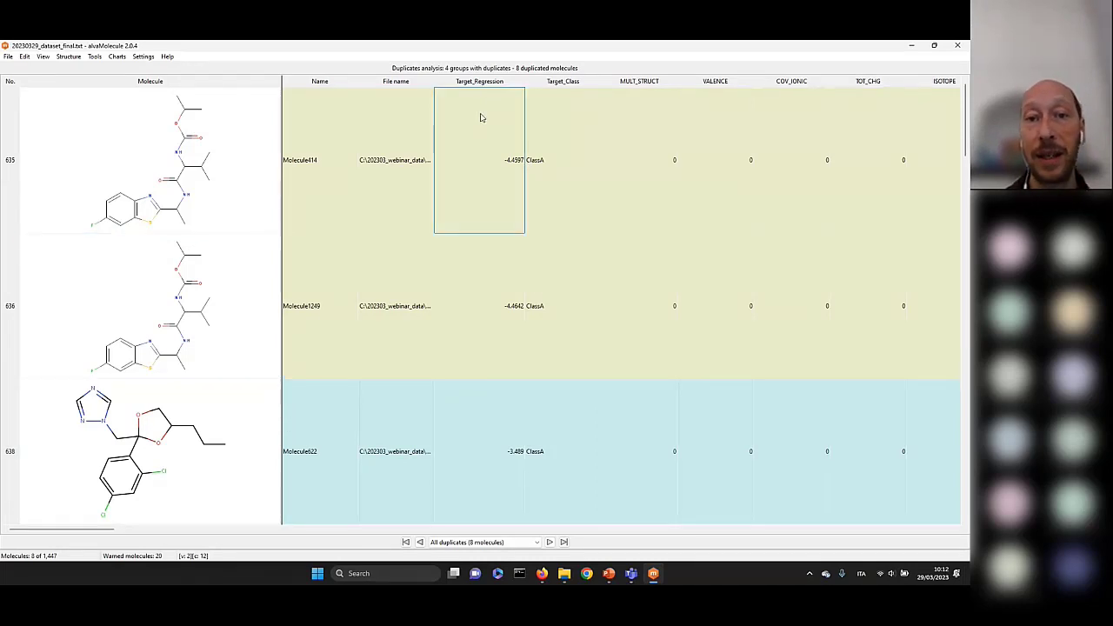
pyautogui.click(474, 328)
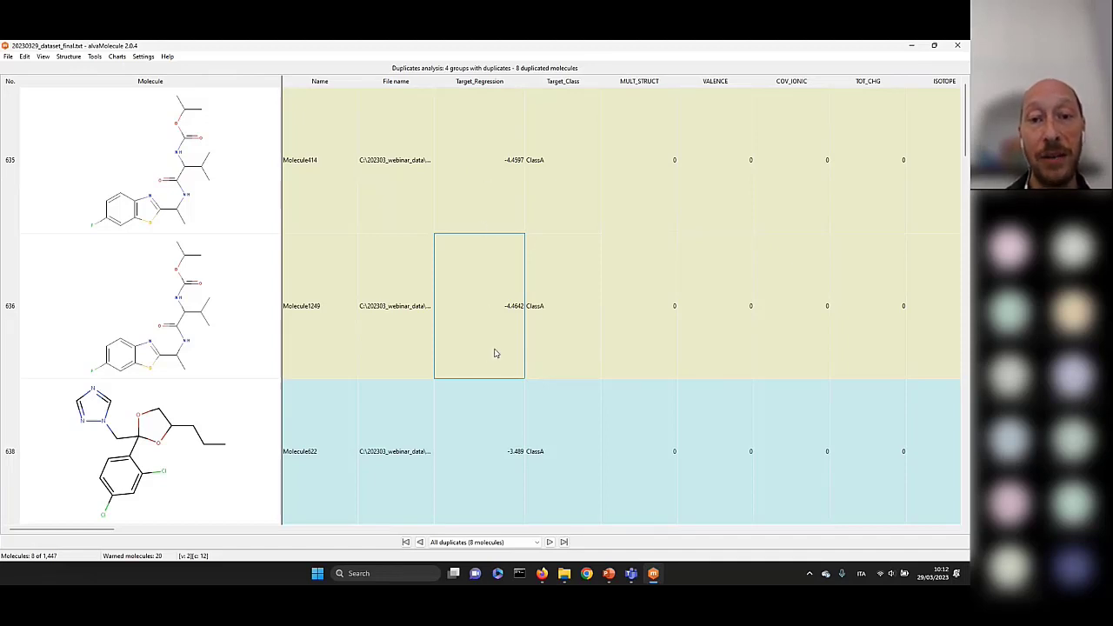
pyautogui.scroll(-1, 494, 352)
pyautogui.scroll(-1, 493, 352)
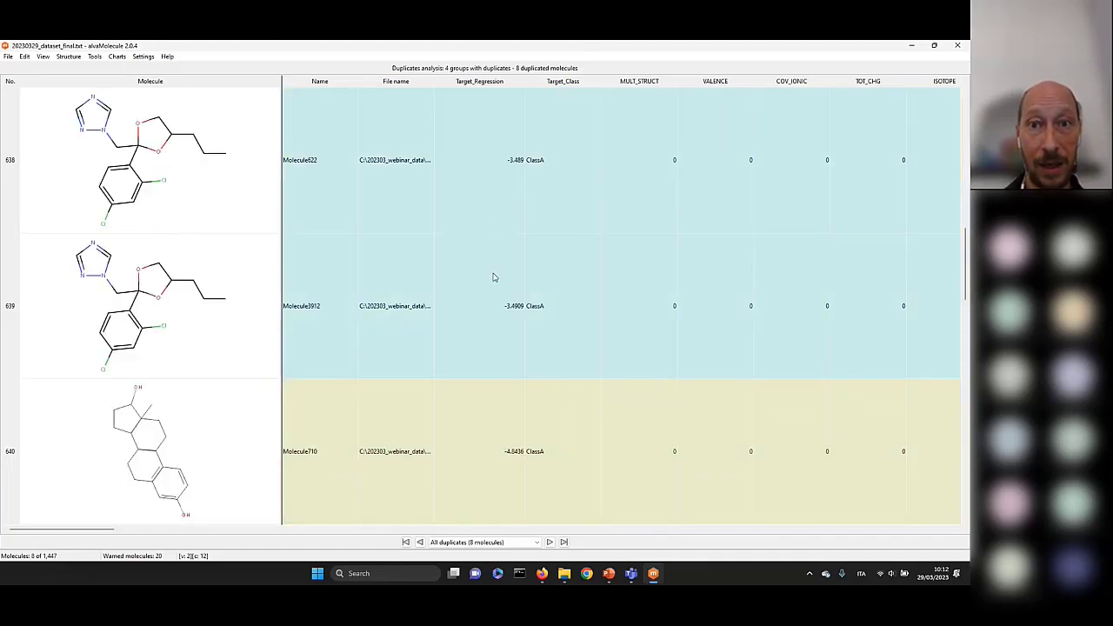
pyautogui.scroll(-2, 493, 330)
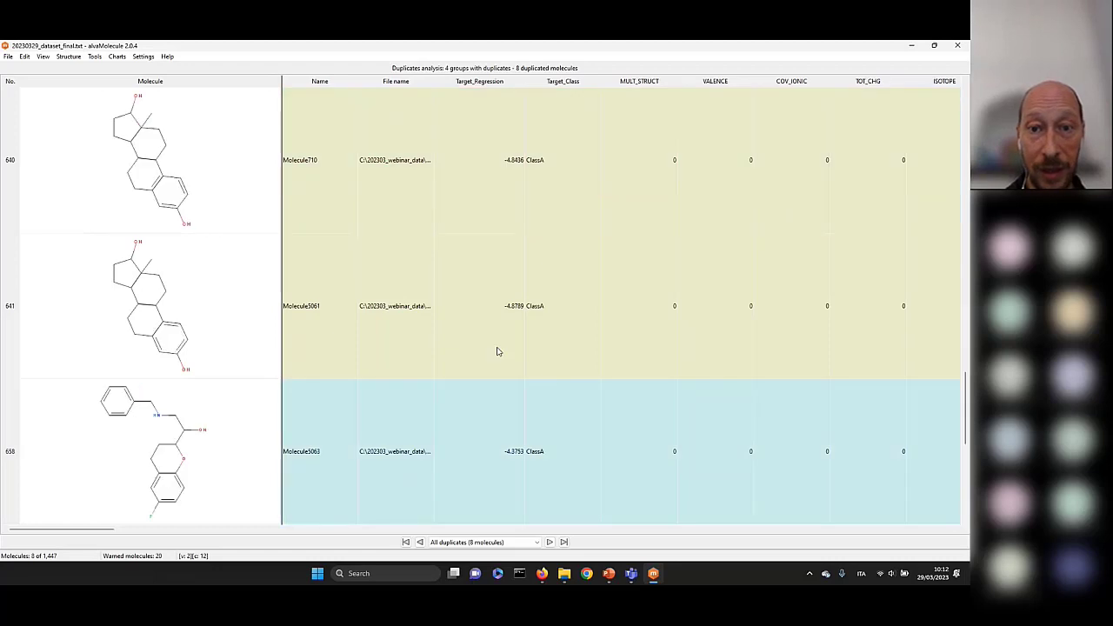
pyautogui.scroll(-1, 496, 351)
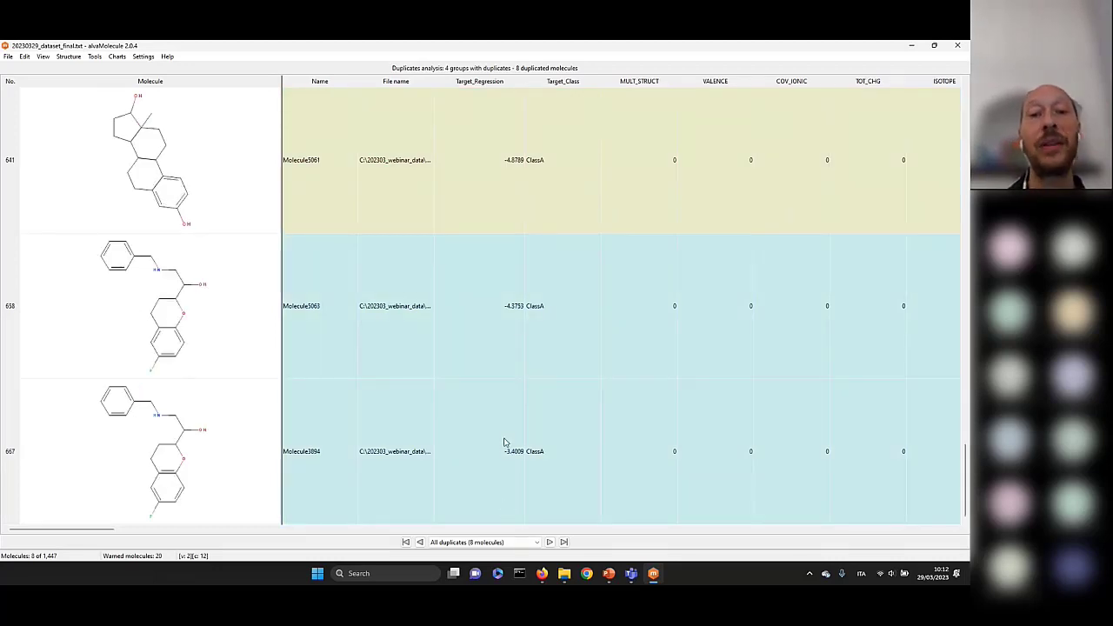
pyautogui.scroll(5, 503, 334)
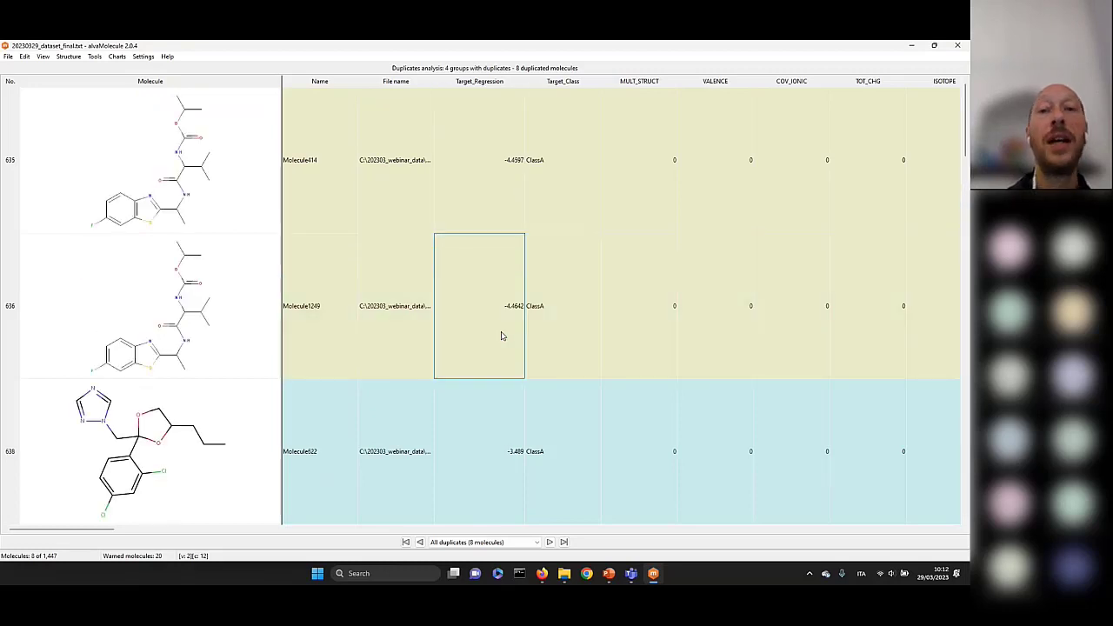
# Step: Open the Target_Regression values of Molecule1249 and Molecule414 for editing
pyautogui.doubleClick(485, 276)
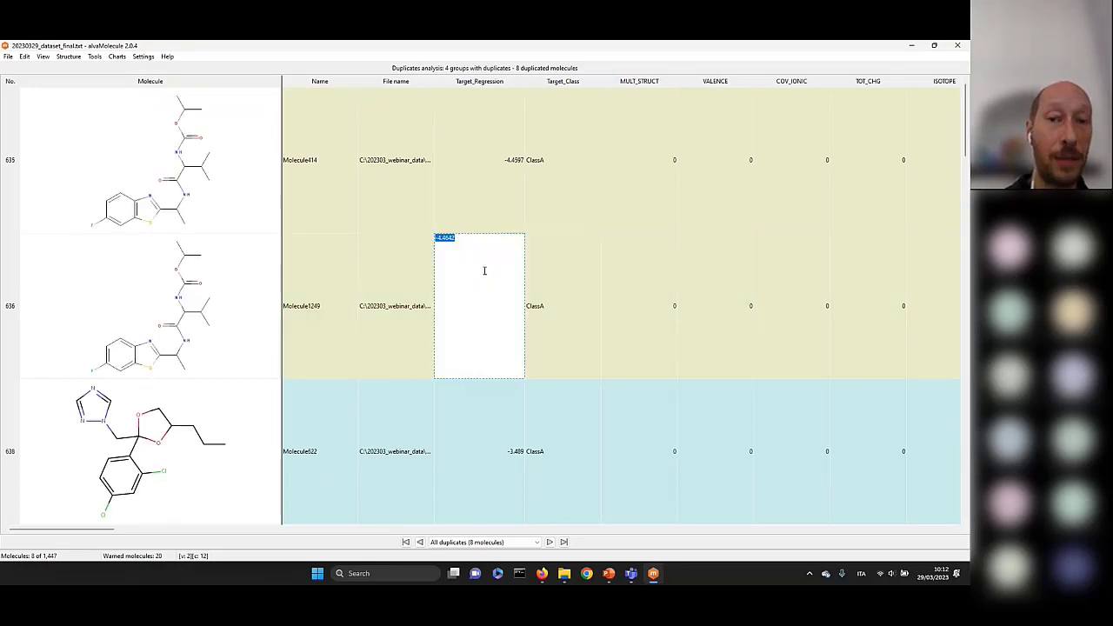
pyautogui.doubleClick(496, 158)
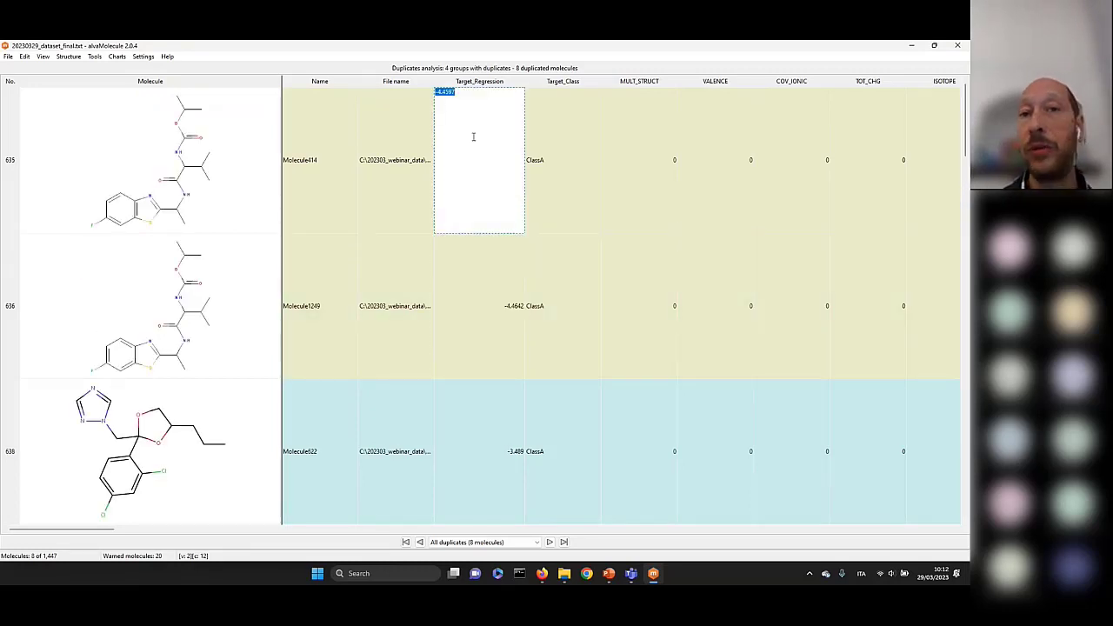
pyautogui.click(485, 274)
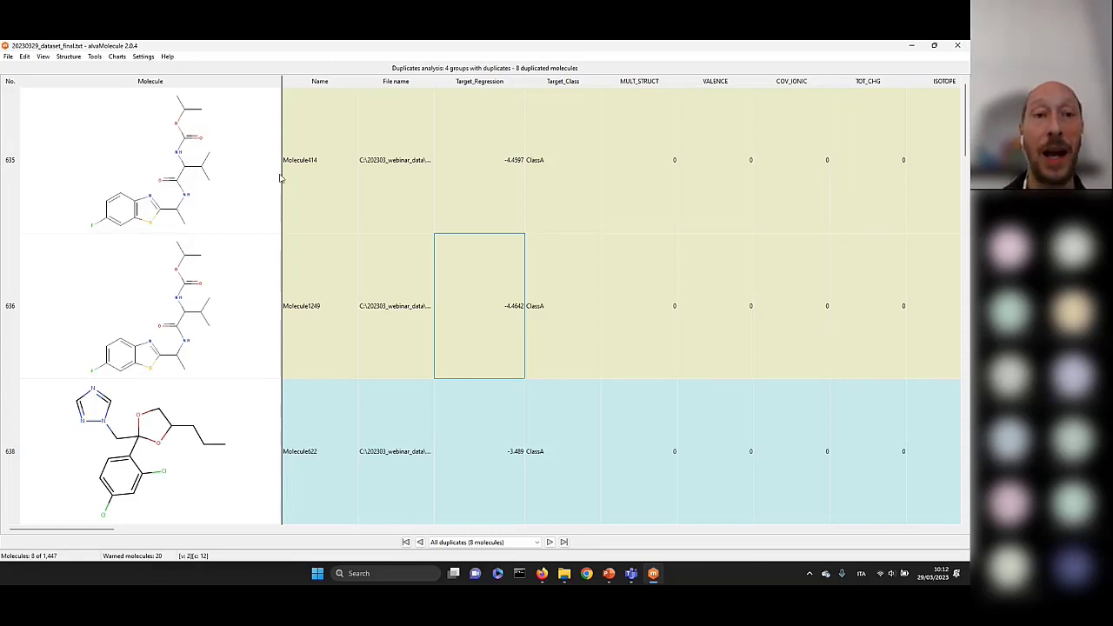
pyautogui.click(92, 57)
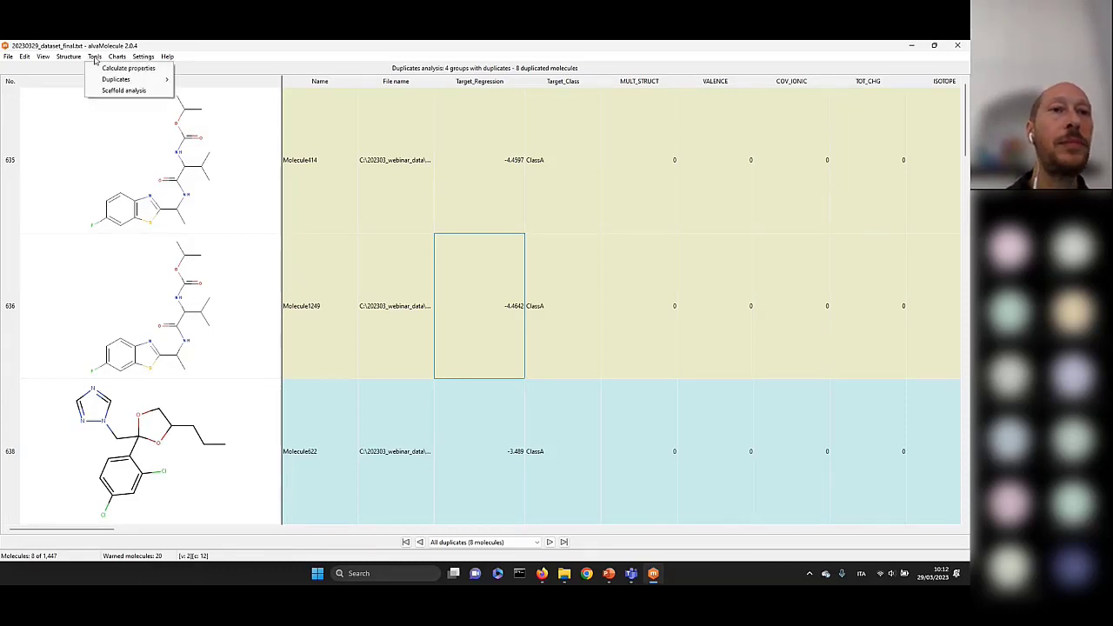
pyautogui.moveTo(117, 79)
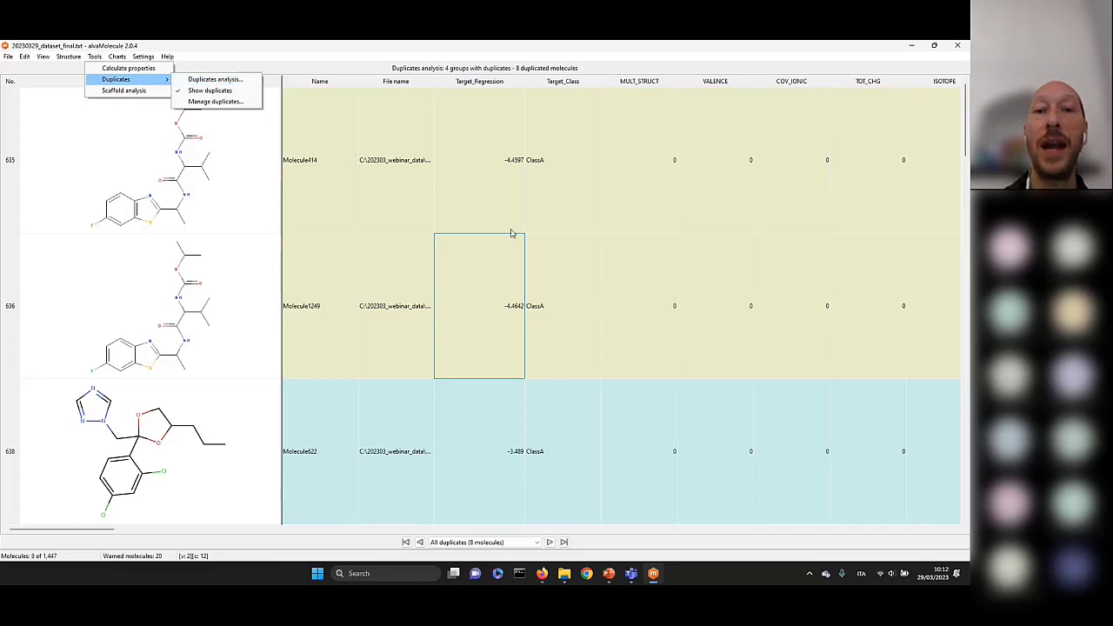
pyautogui.click(477, 229)
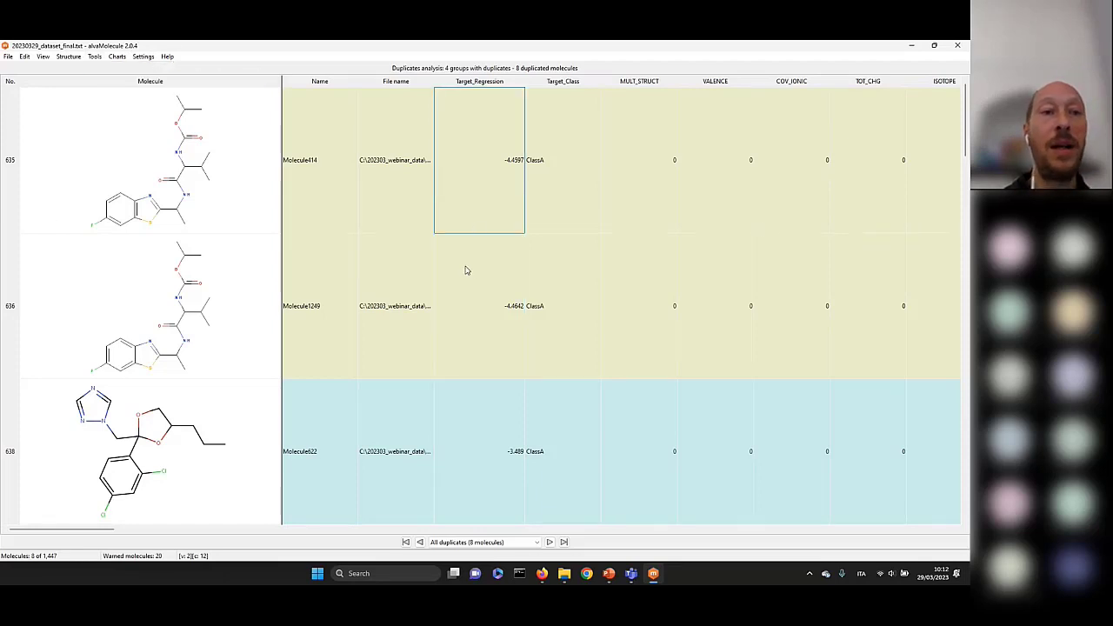
# Step: Delete Molecule1249 and Molecule3912, the second molecules of the first two remaining duplicate groups
pyautogui.click(8, 290)
pyautogui.press('Delete')
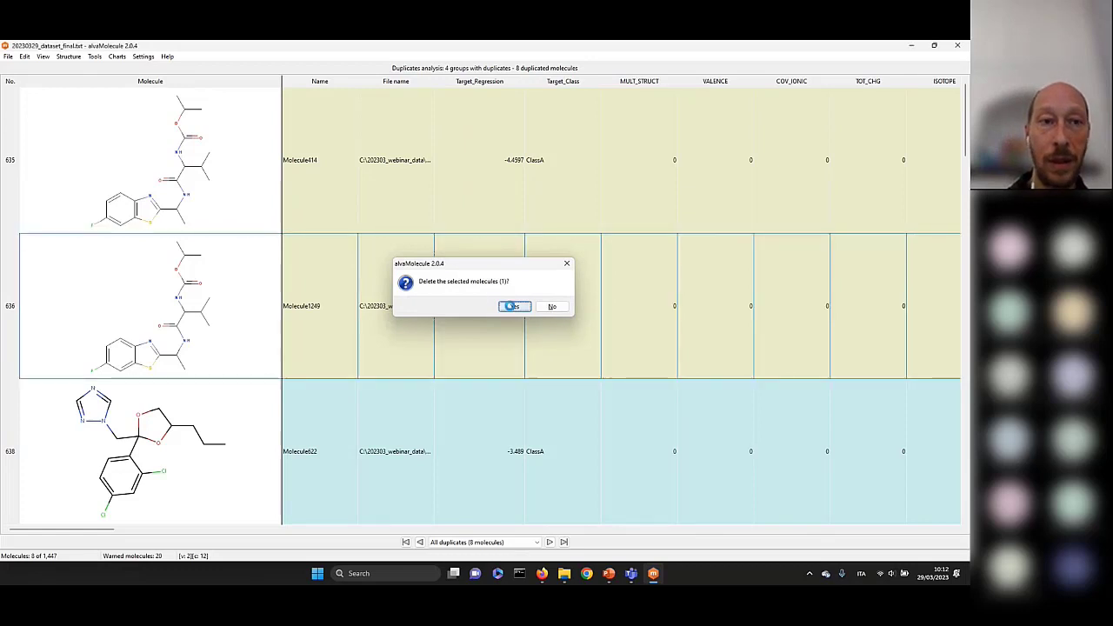
pyautogui.click(514, 306)
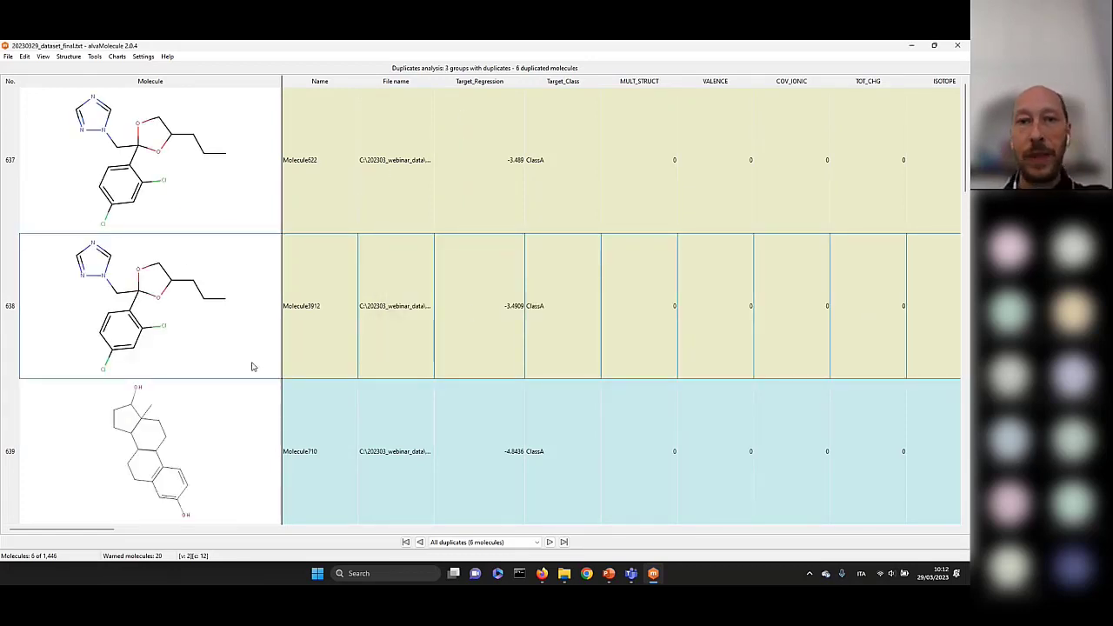
pyautogui.press('Delete')
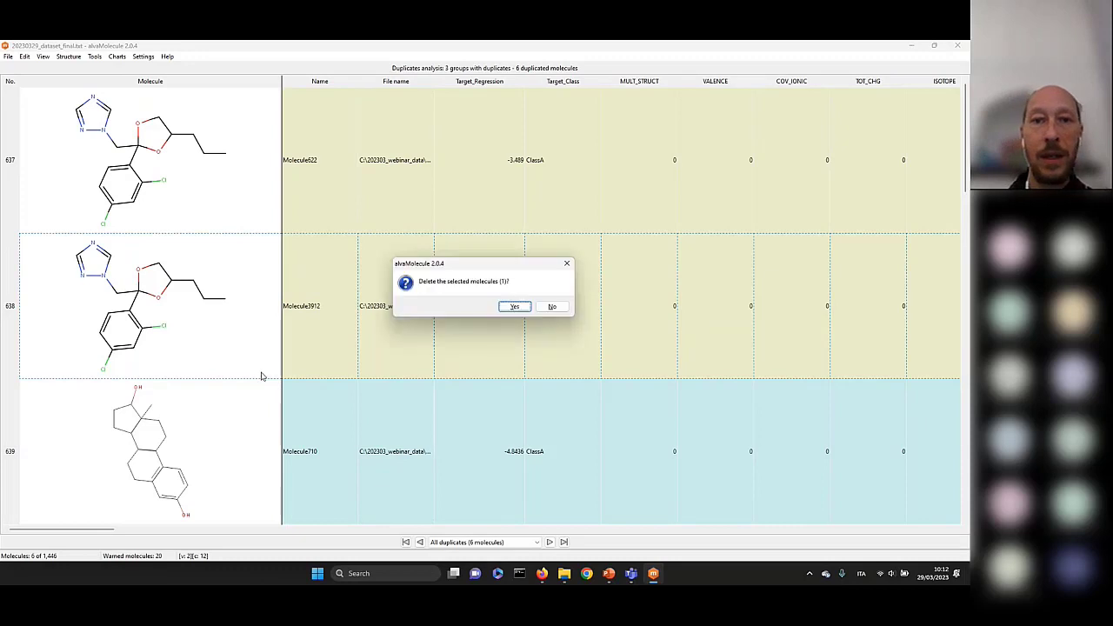
pyautogui.click(515, 307)
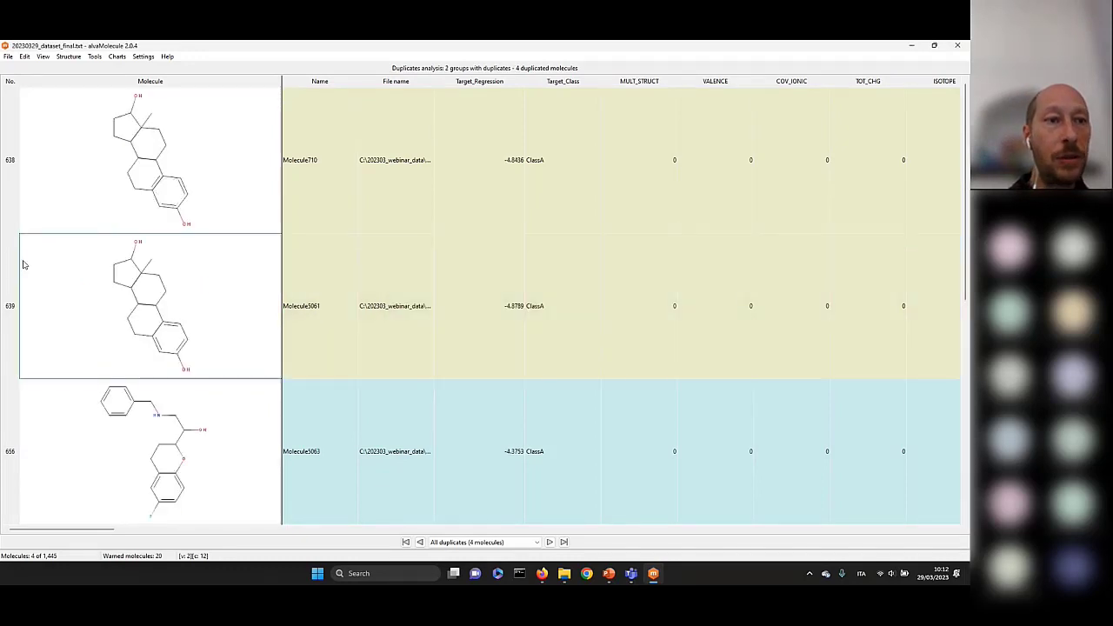
# Step: Delete Molecule5061 and both molecules of the last duplicate group, Molecule5063 and Molecule3894
pyautogui.click(5, 287)
pyautogui.press('Delete')
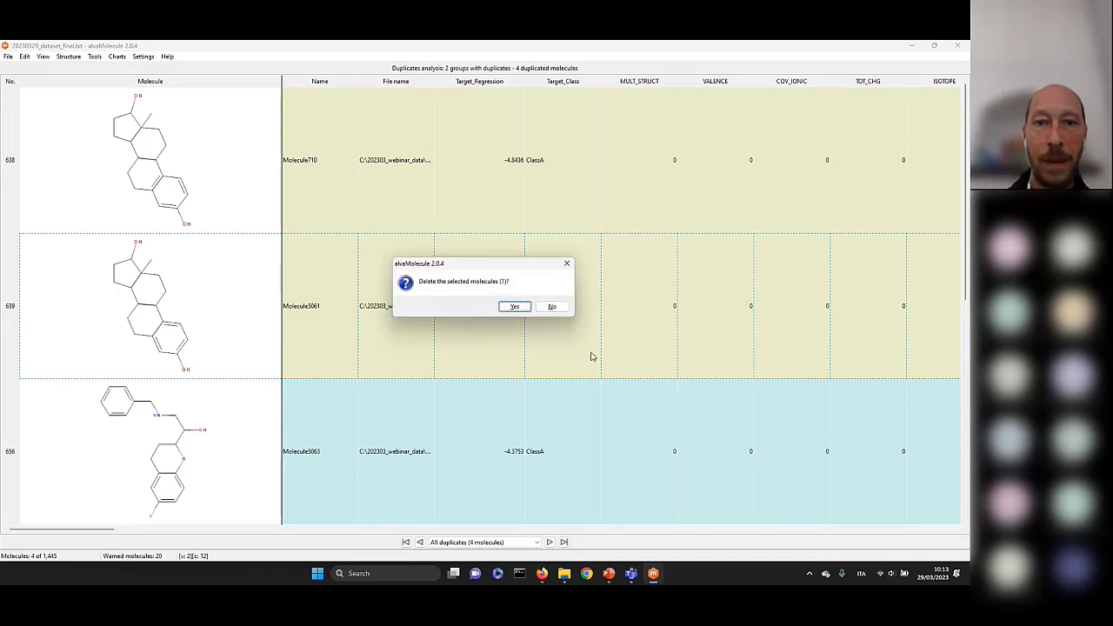
pyautogui.click(516, 308)
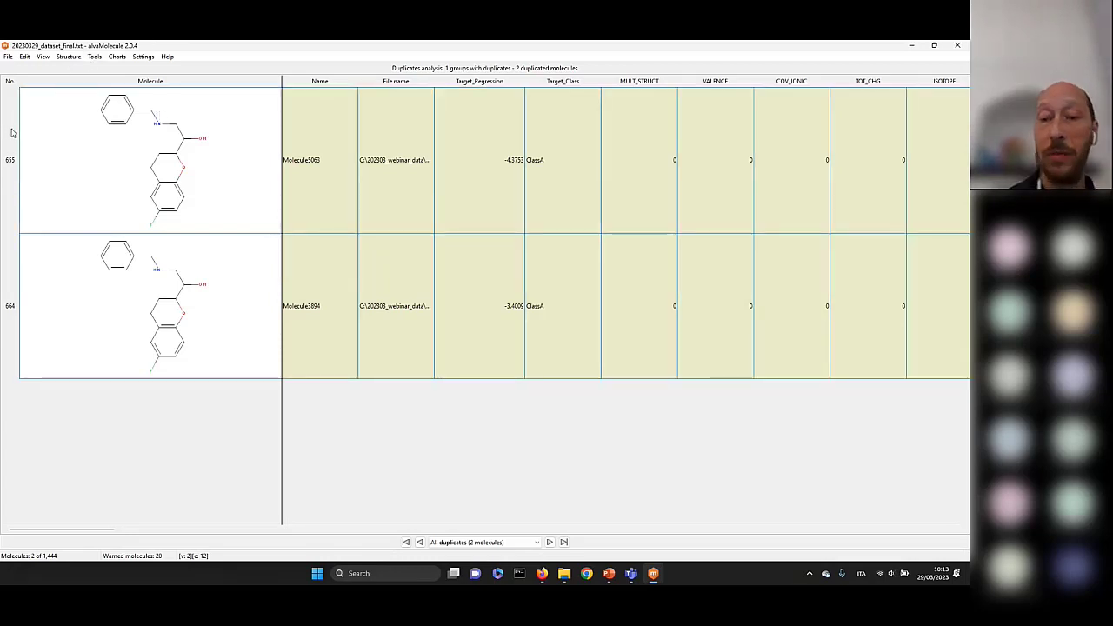
pyautogui.press('Delete')
pyautogui.press('Return')
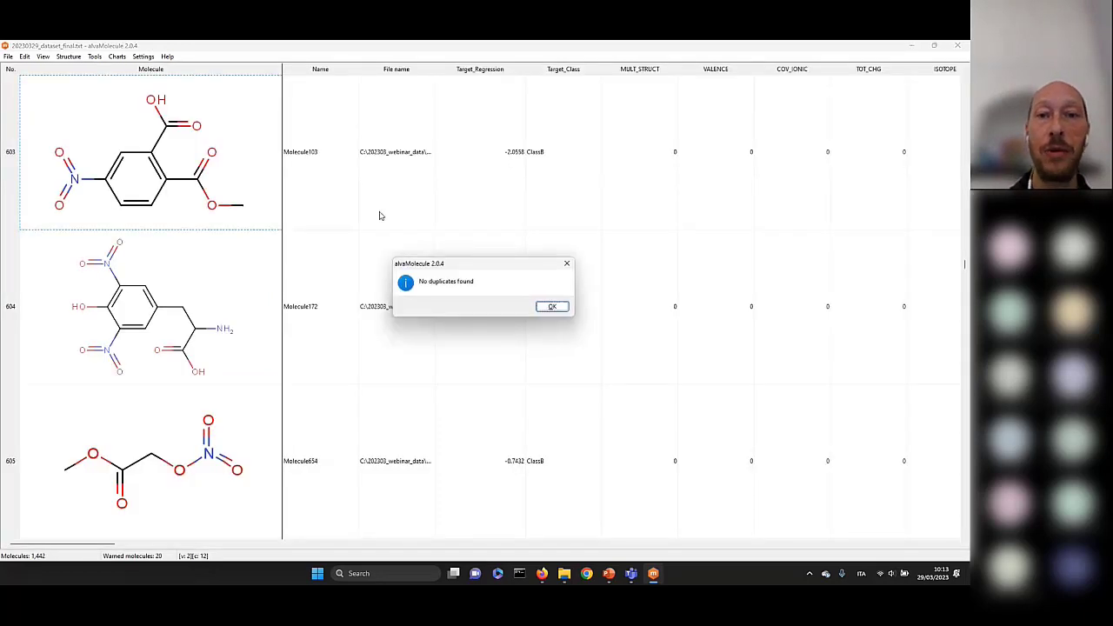
pyautogui.click(554, 307)
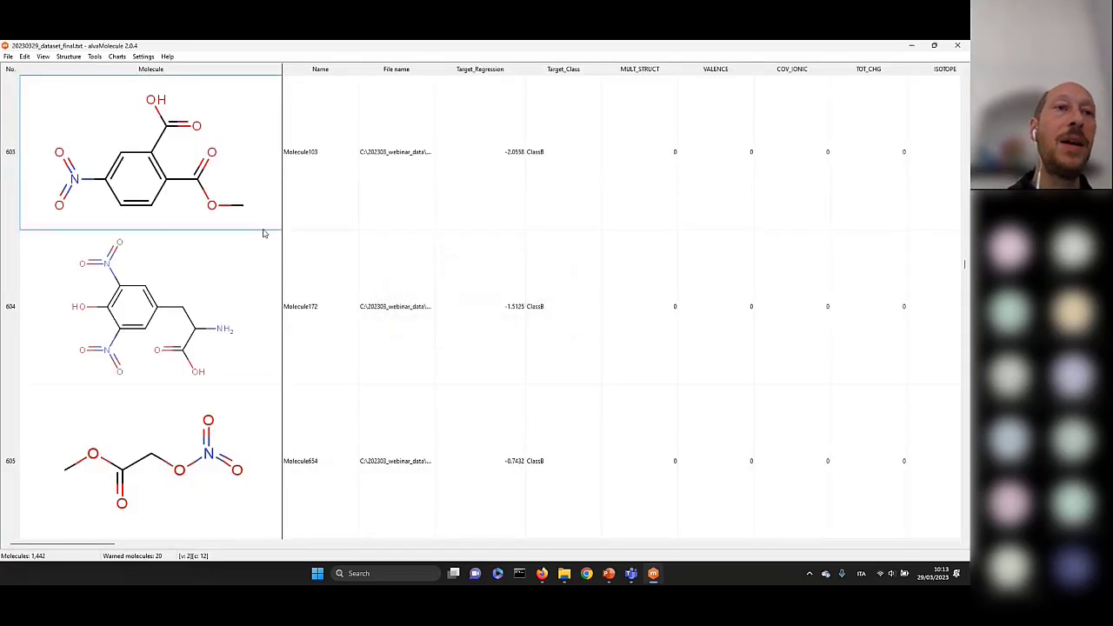
pyautogui.click(97, 58)
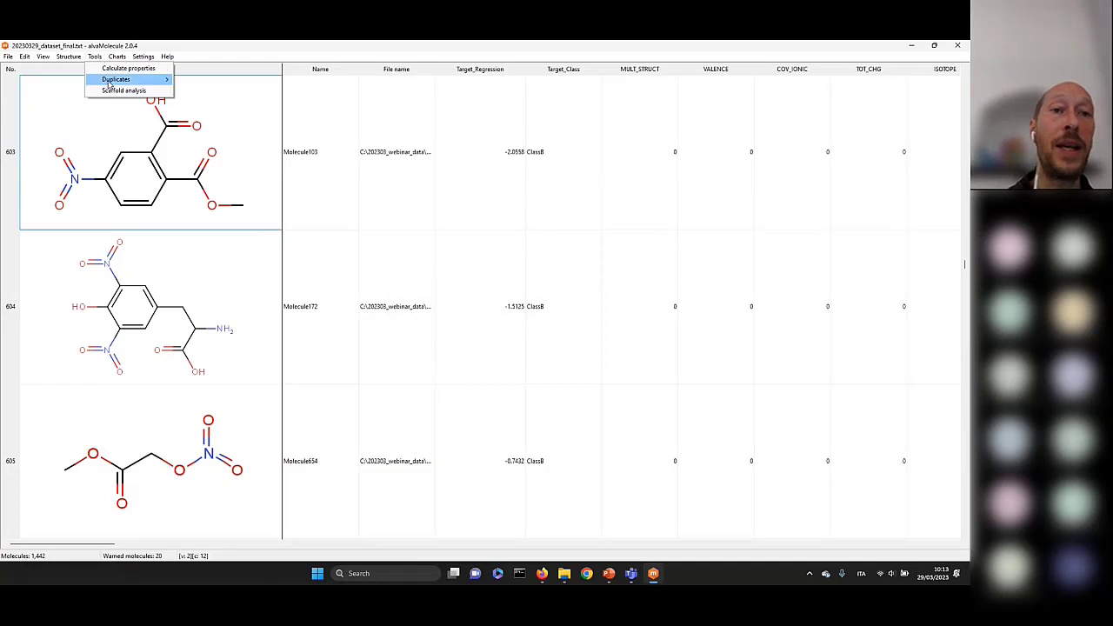
pyautogui.moveTo(130, 79)
pyautogui.click(197, 80)
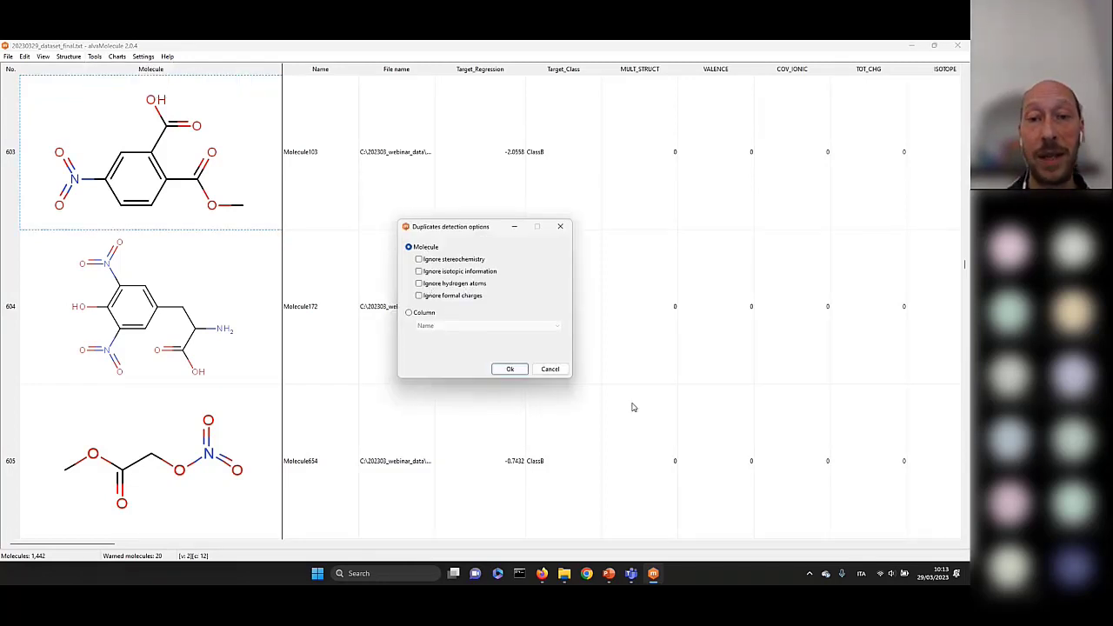
pyautogui.click(551, 369)
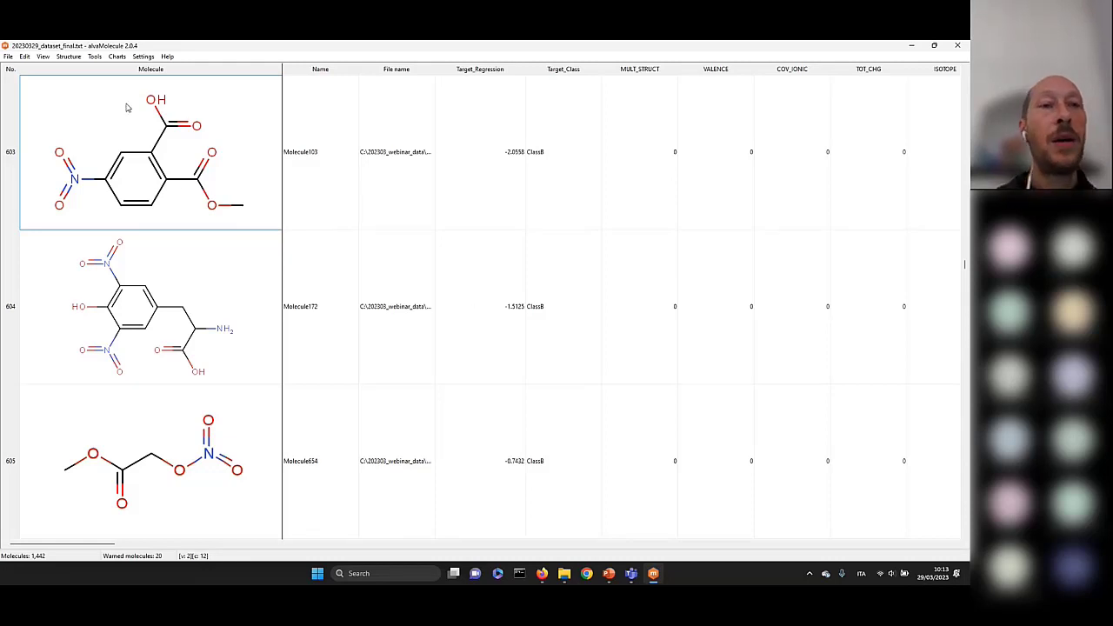
# Step: Run the scaffold analysis on the dataset and display the molecules that belong to Scaffold 5
pyautogui.click(95, 57)
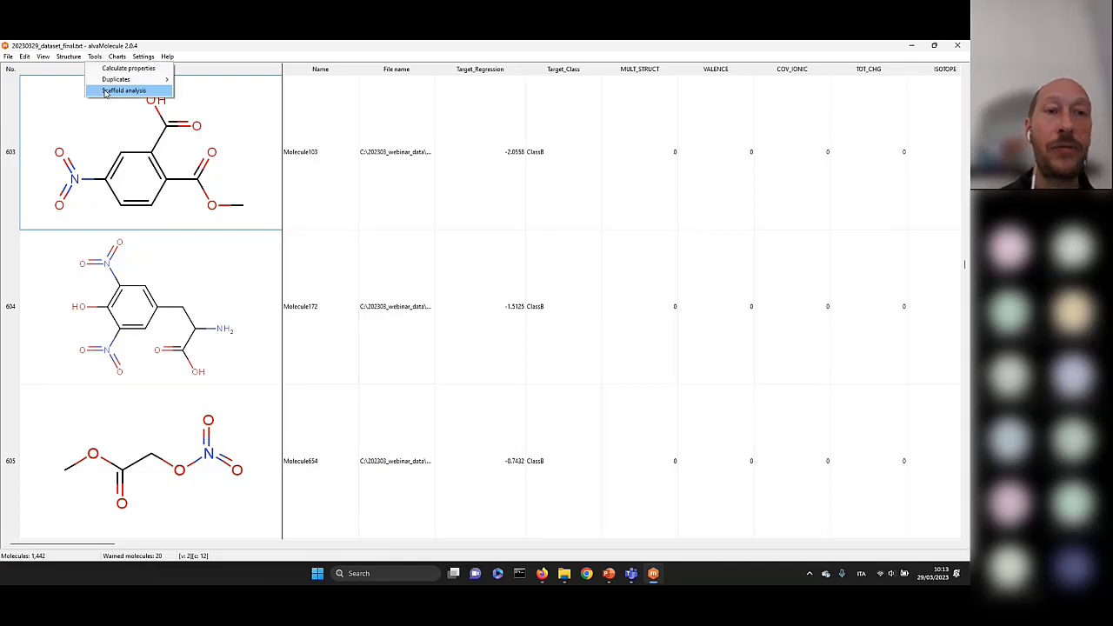
pyautogui.click(123, 91)
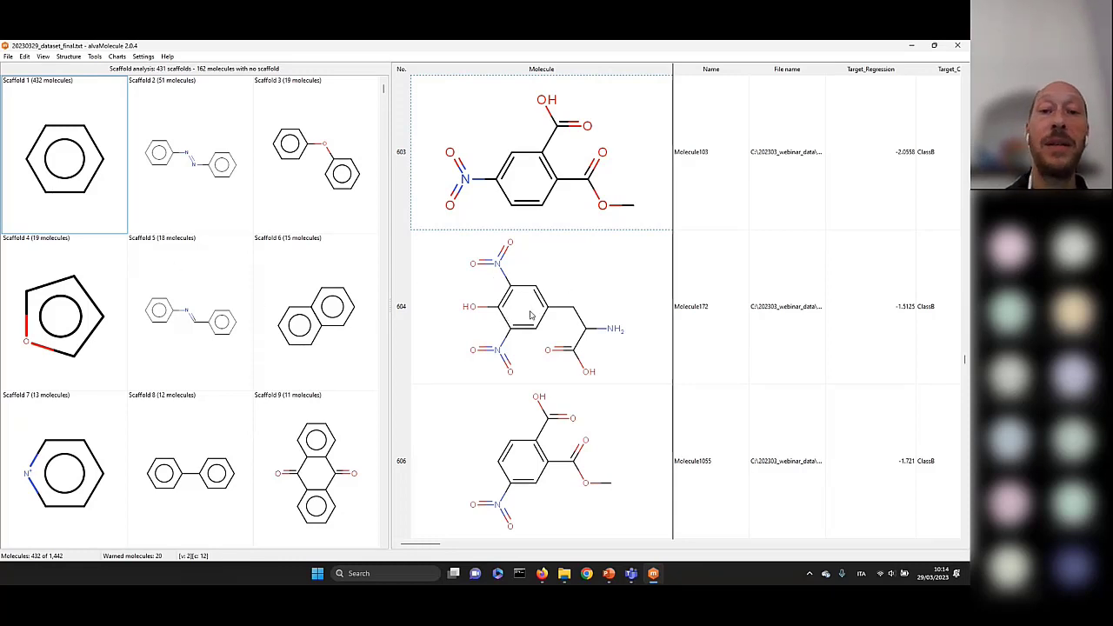
pyautogui.scroll(-1, 513, 343)
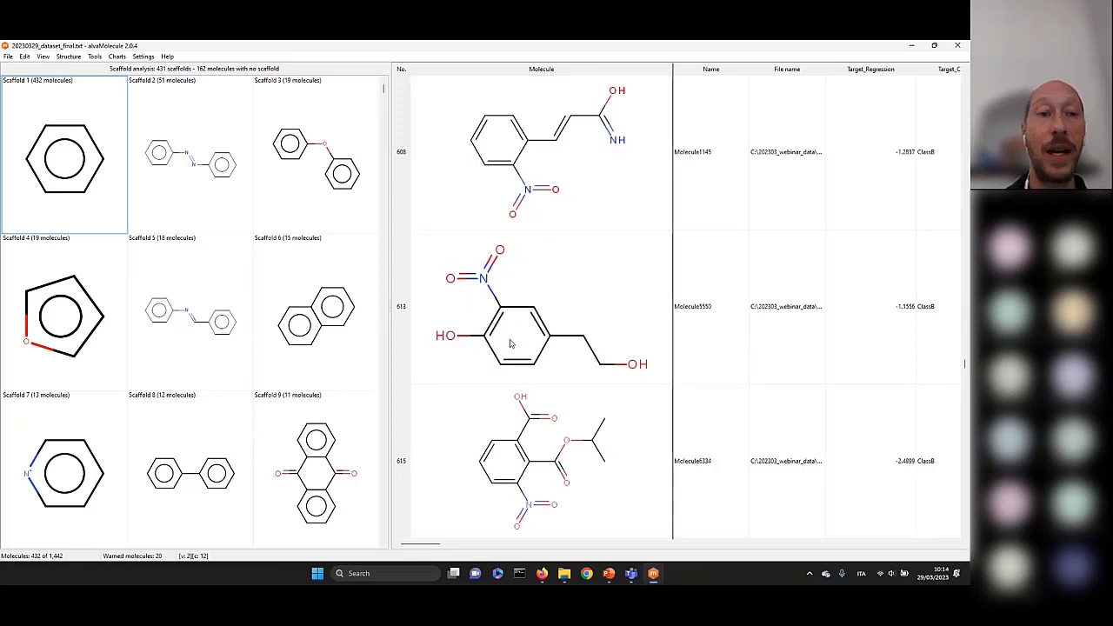
pyautogui.click(181, 286)
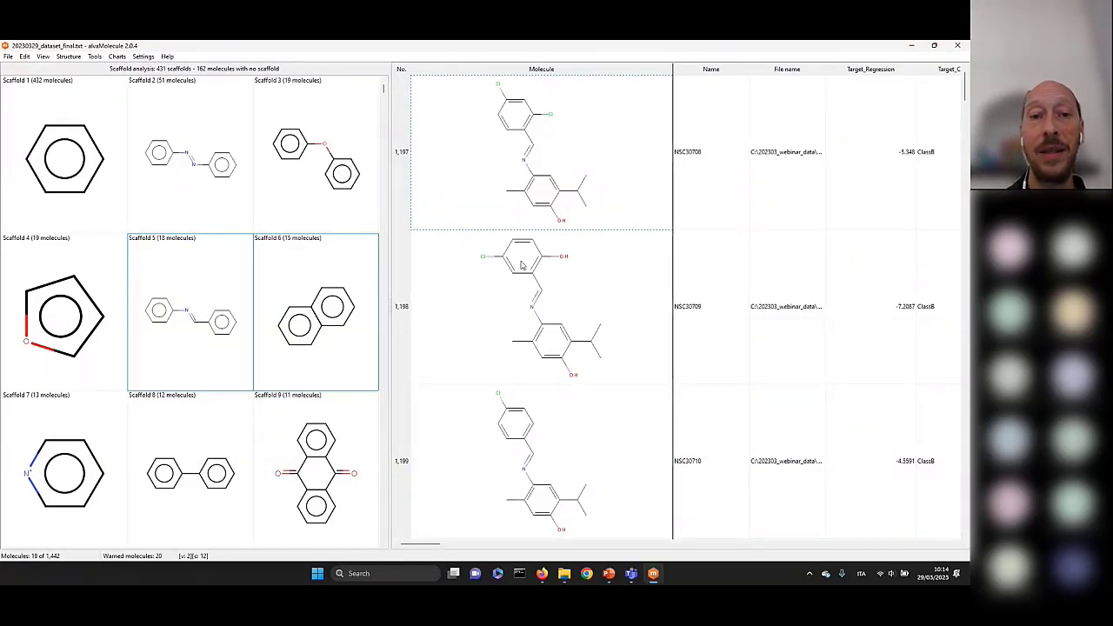
pyautogui.click(168, 269)
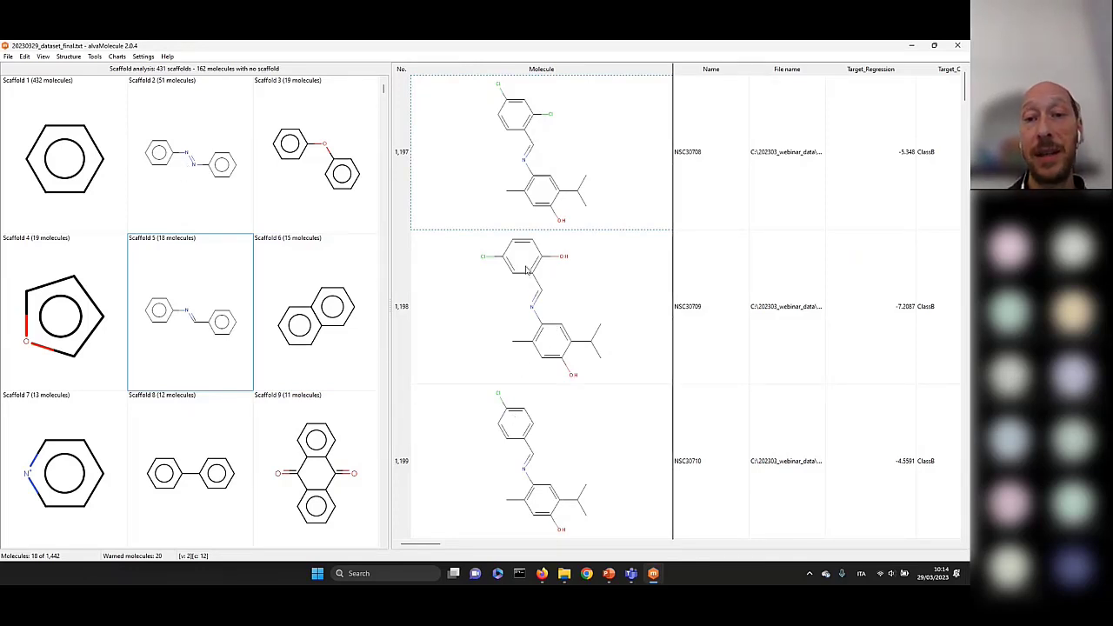
# Step: Highlight the Bemis-Murcko features in the displayed molecules and examine their rings, linkers and side chains
pyautogui.click(41, 57)
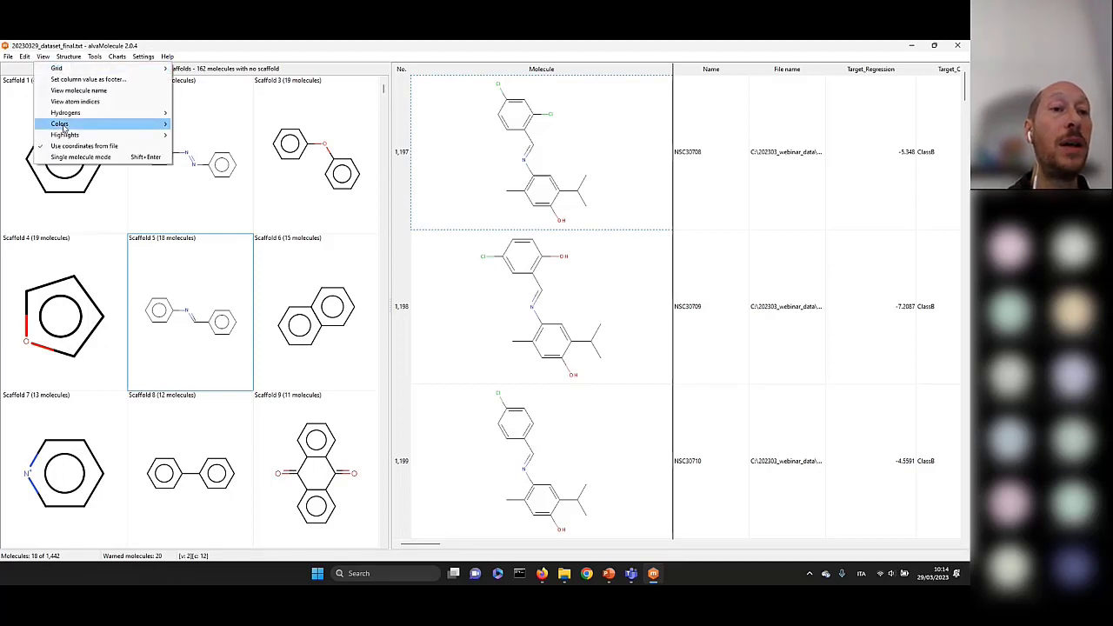
pyautogui.moveTo(66, 135)
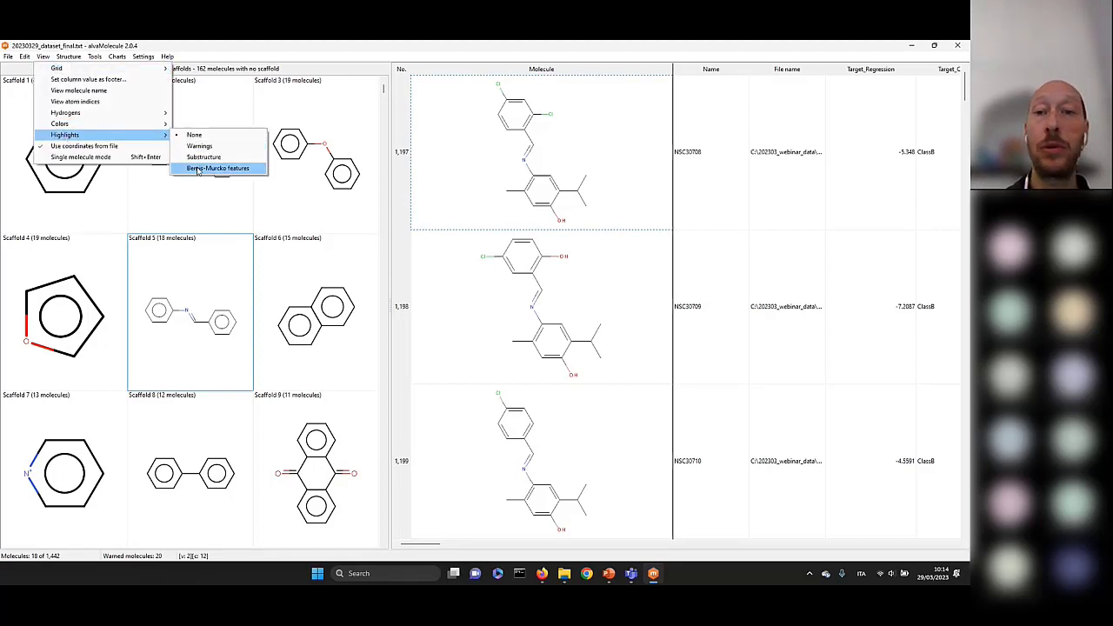
pyautogui.click(199, 170)
pyautogui.moveTo(520, 270)
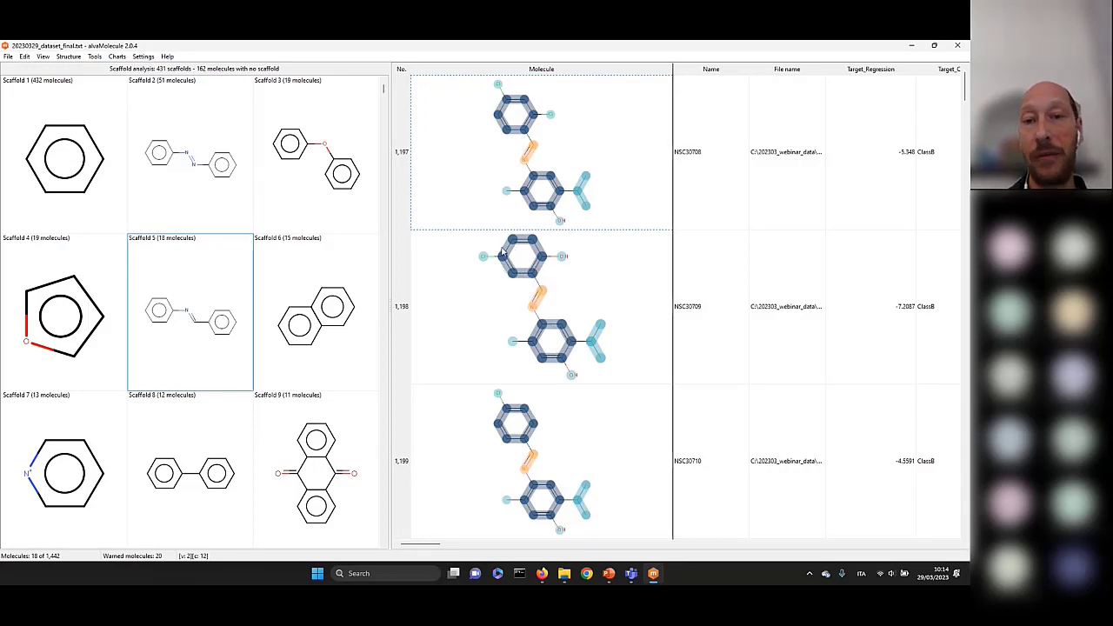
pyautogui.moveTo(537, 300)
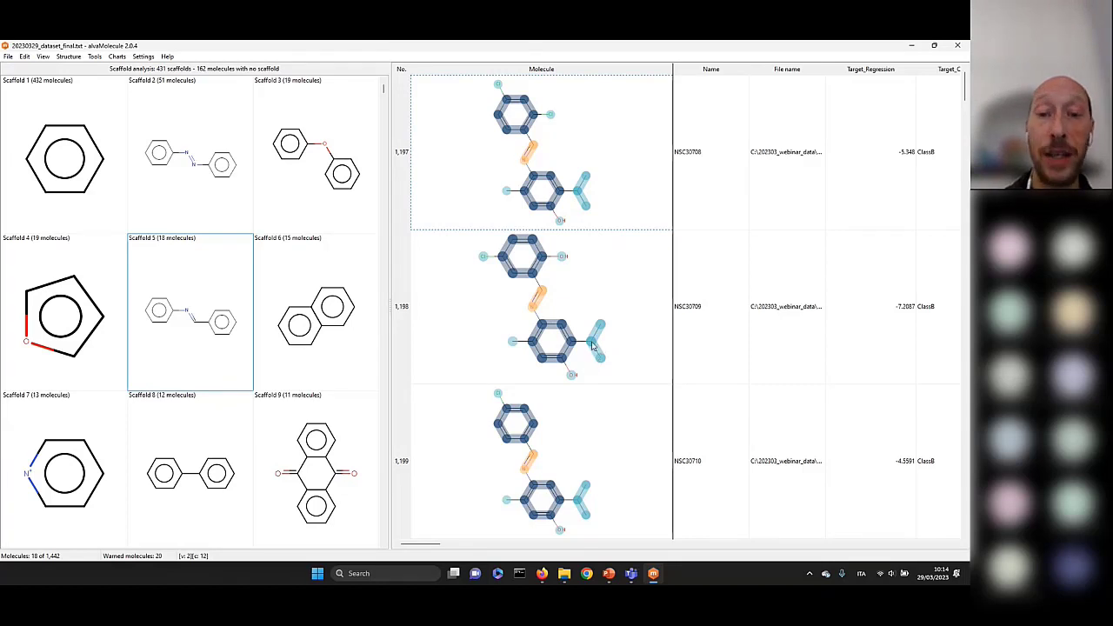
# Step: Display the molecules of Scaffold 2, of Scaffolds 1 and 2 combined, and of Scaffold 1 alone
pyautogui.click(170, 163)
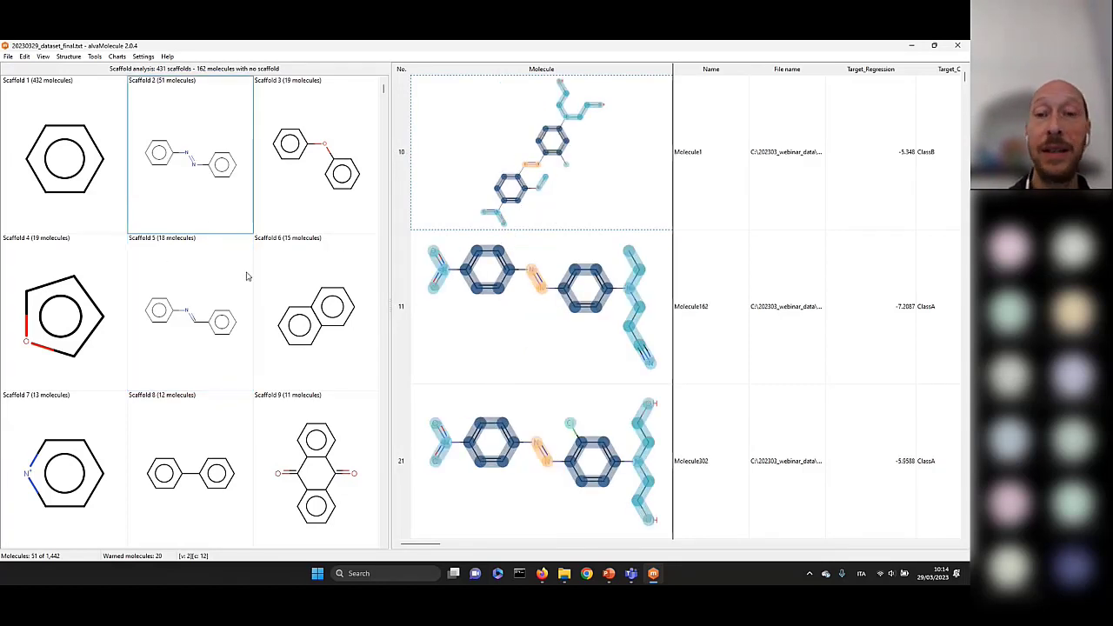
pyautogui.keyDown('ctrl'); pyautogui.click(49, 158); pyautogui.keyUp('ctrl')
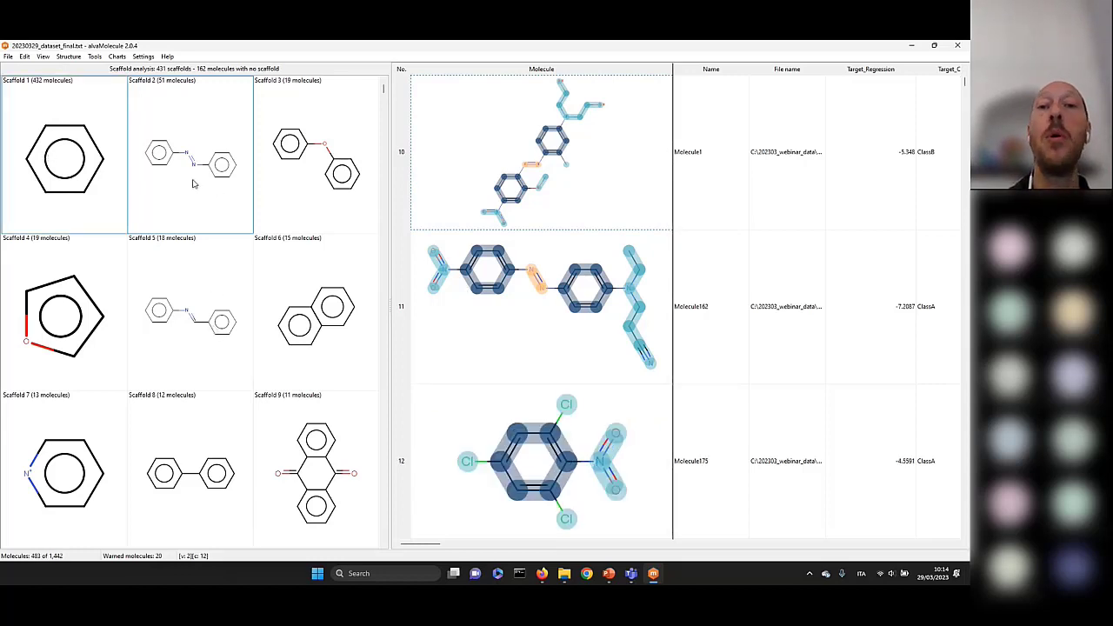
pyautogui.click(94, 166)
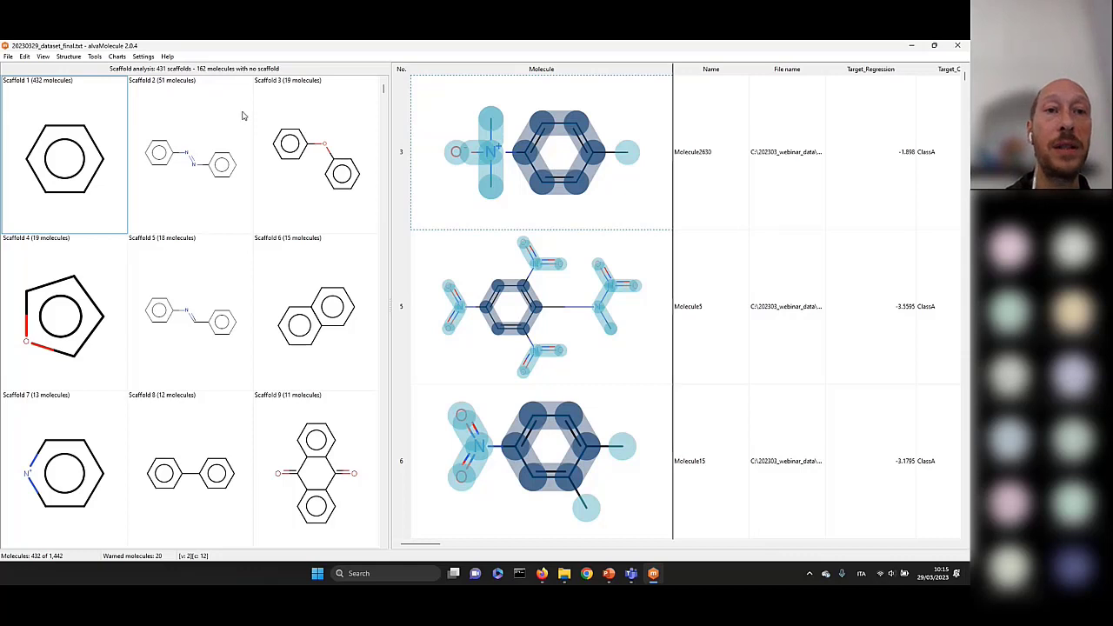
# Step: Browse the whole scaffold list and display the molecules that have no scaffold
pyautogui.scroll(-9, 198, 234)
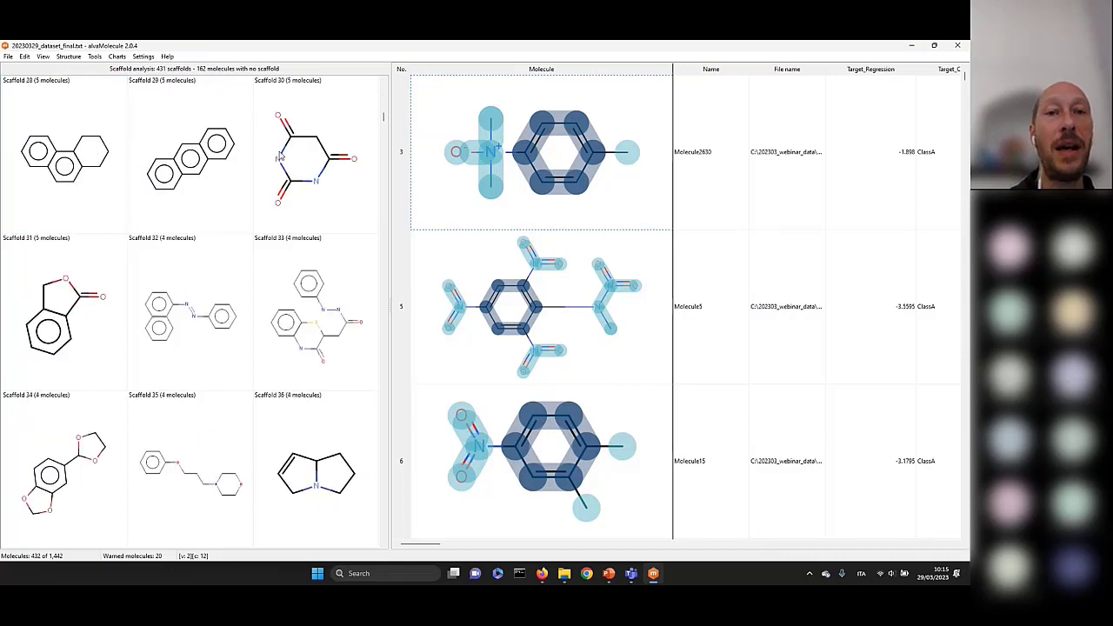
pyautogui.moveTo(383, 114); pyautogui.dragTo(385, 559)
pyautogui.click(335, 510)
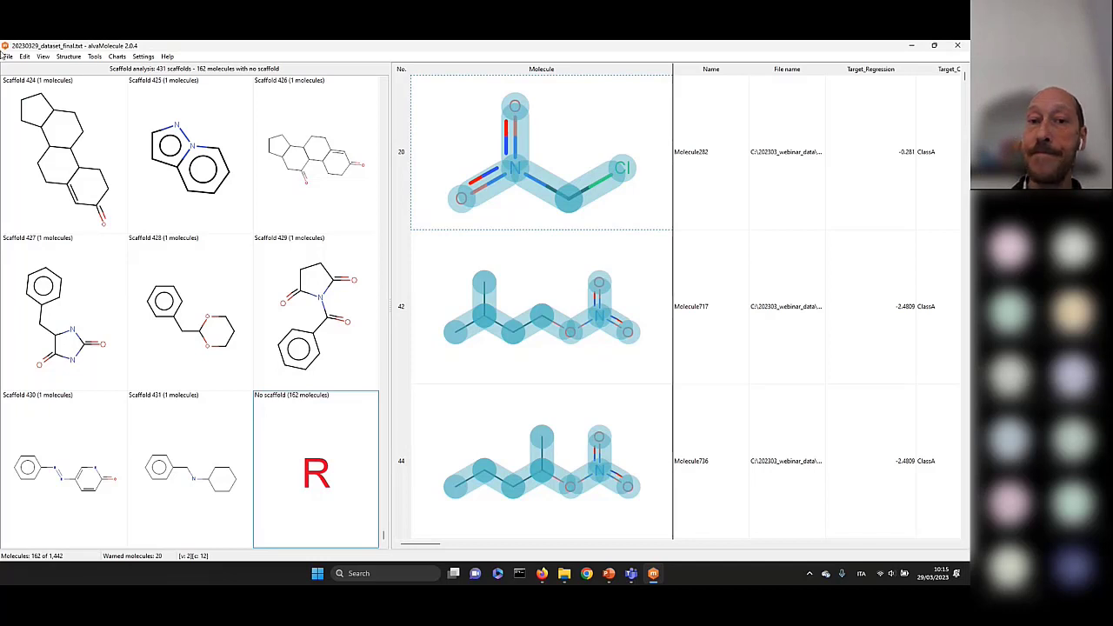
pyautogui.scroll(5, 85, 219)
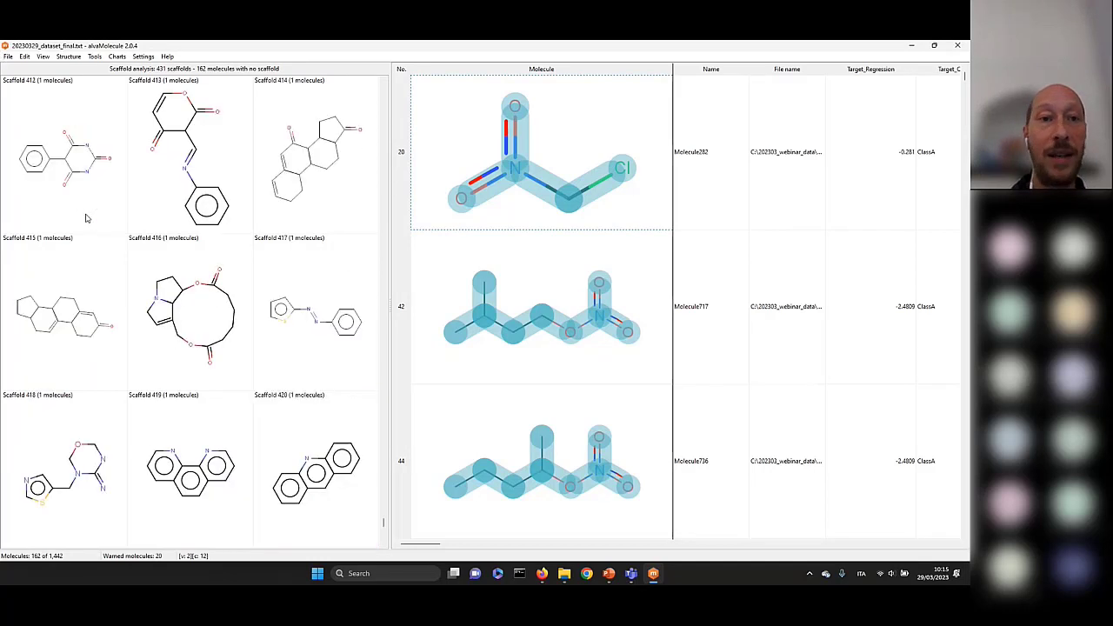
pyautogui.scroll(11, 86, 217)
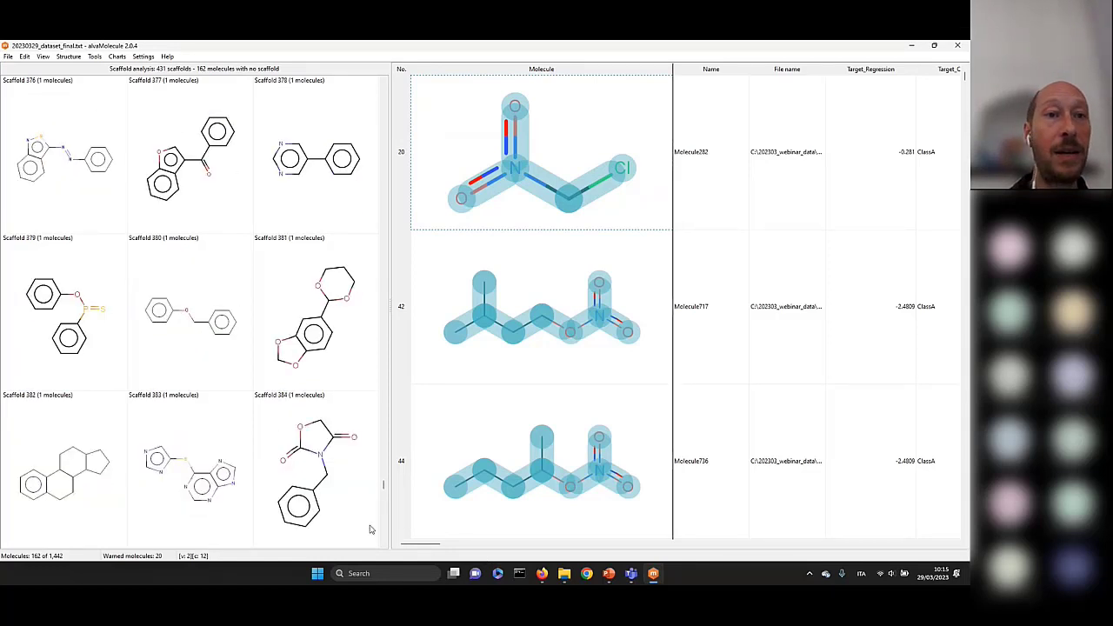
pyautogui.moveTo(383, 486); pyautogui.dragTo(386, 68)
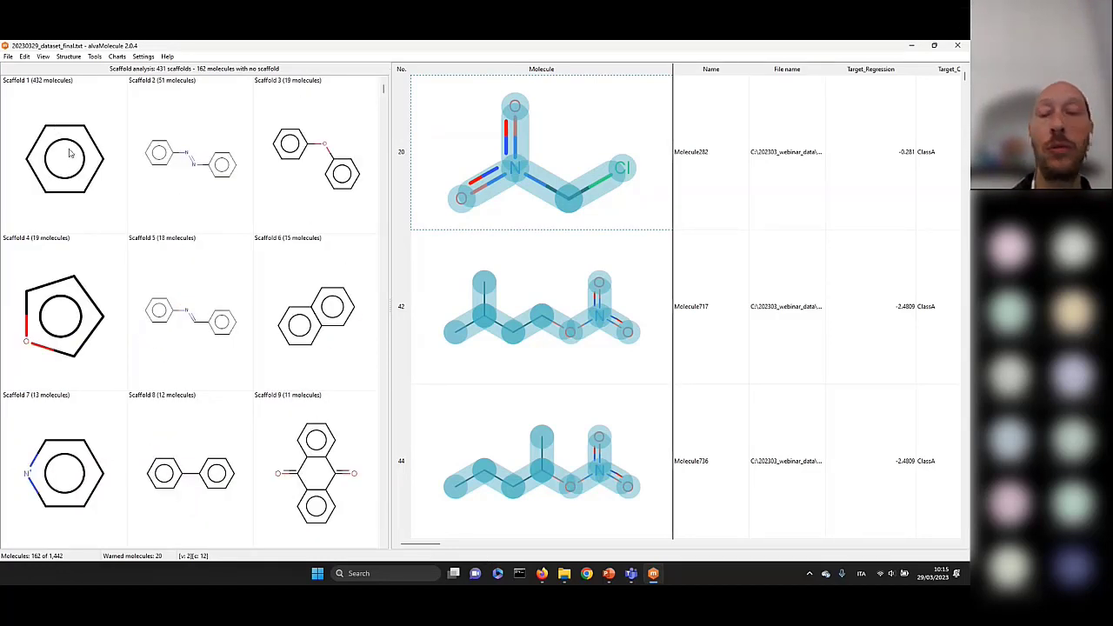
# Step: Close the scaffold analysis and turn off the molecule highlights
pyautogui.click(94, 55)
pyautogui.click(99, 89)
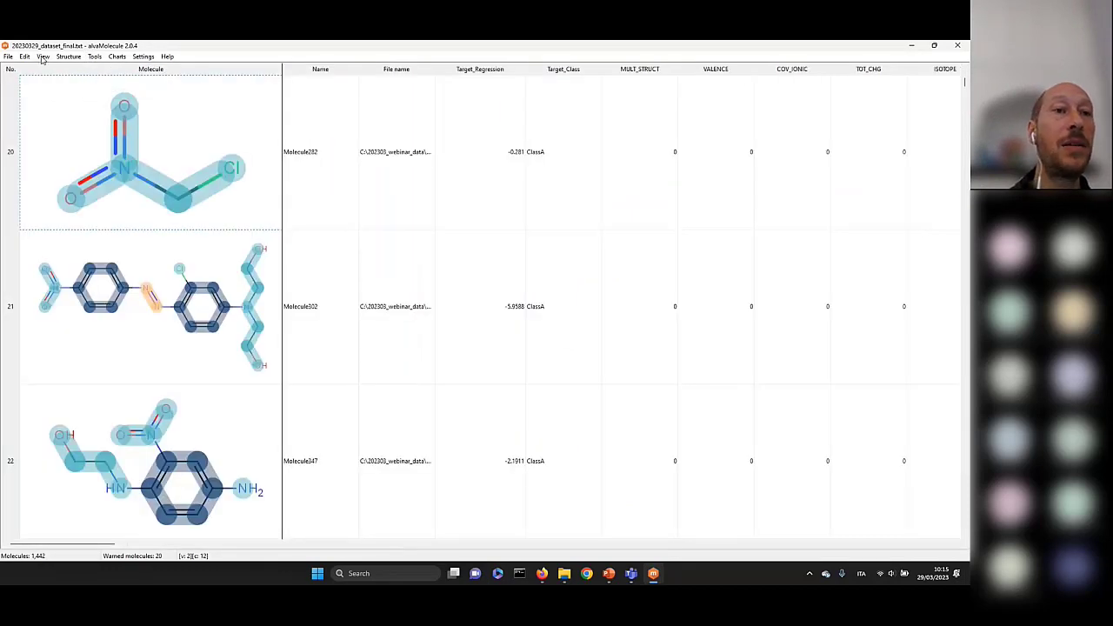
pyautogui.click(43, 55)
pyautogui.moveTo(66, 137)
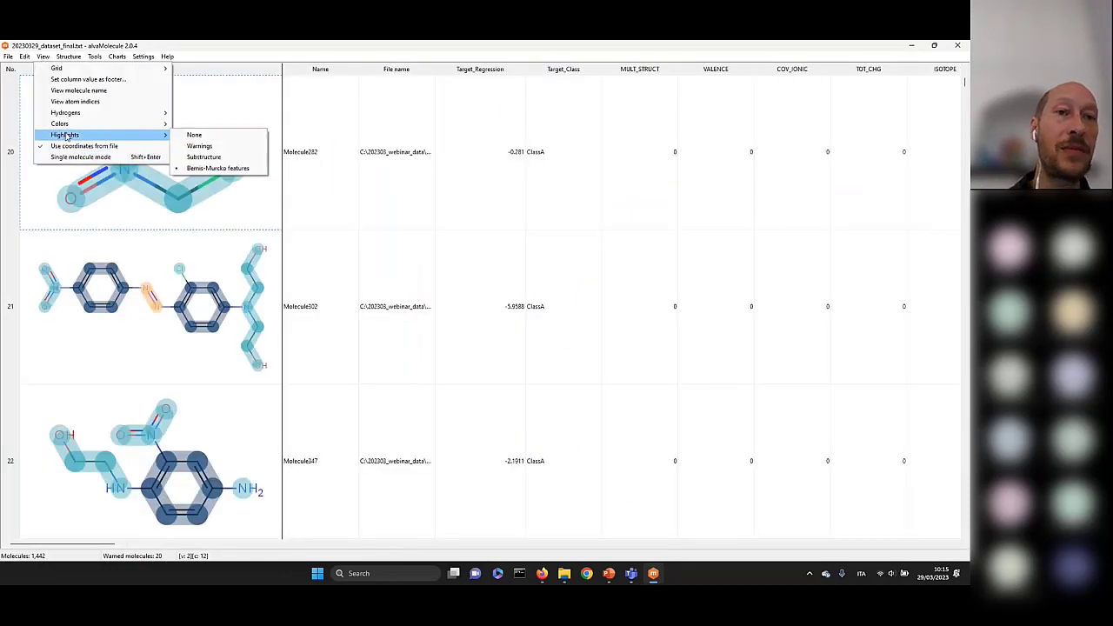
pyautogui.click(195, 137)
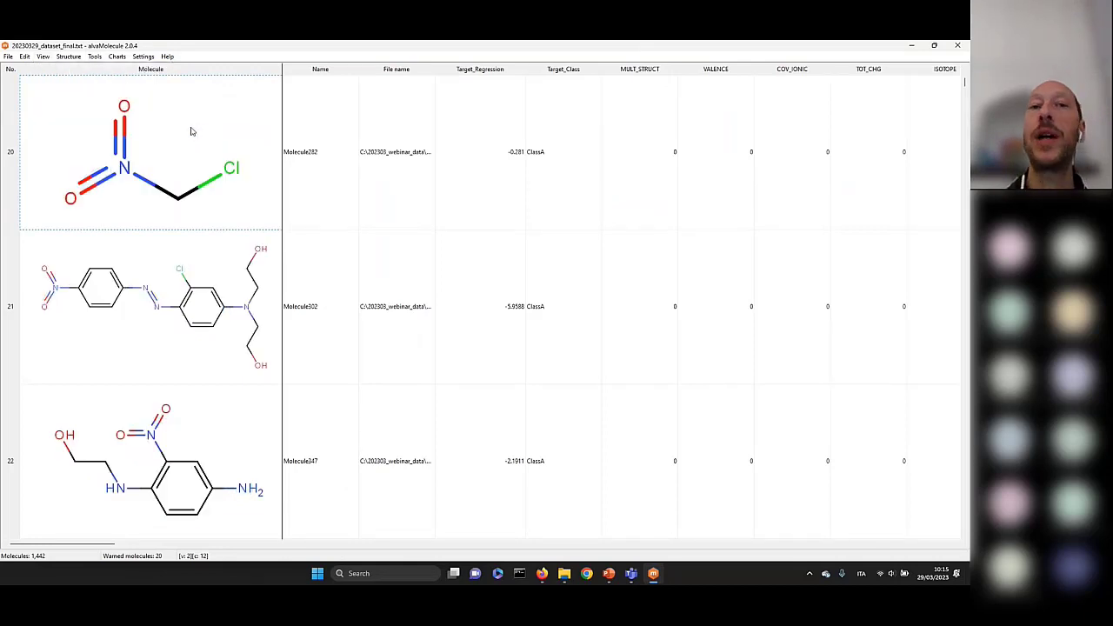
# Step: Calculate the molecular properties for the dataset and look through the property columns starting at MW
pyautogui.click(96, 58)
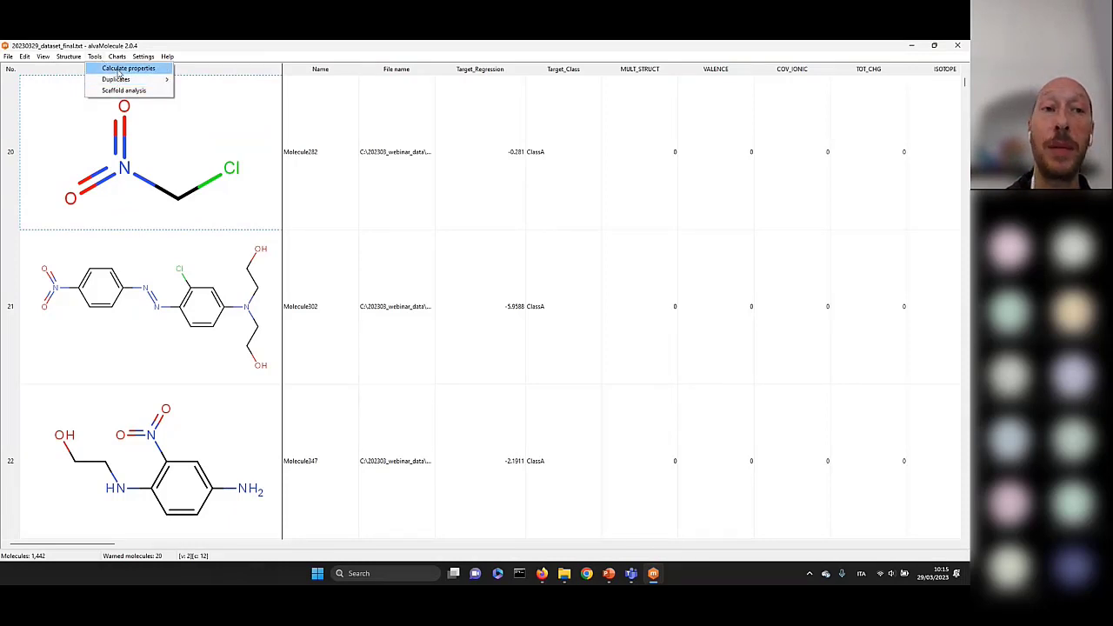
pyautogui.click(119, 70)
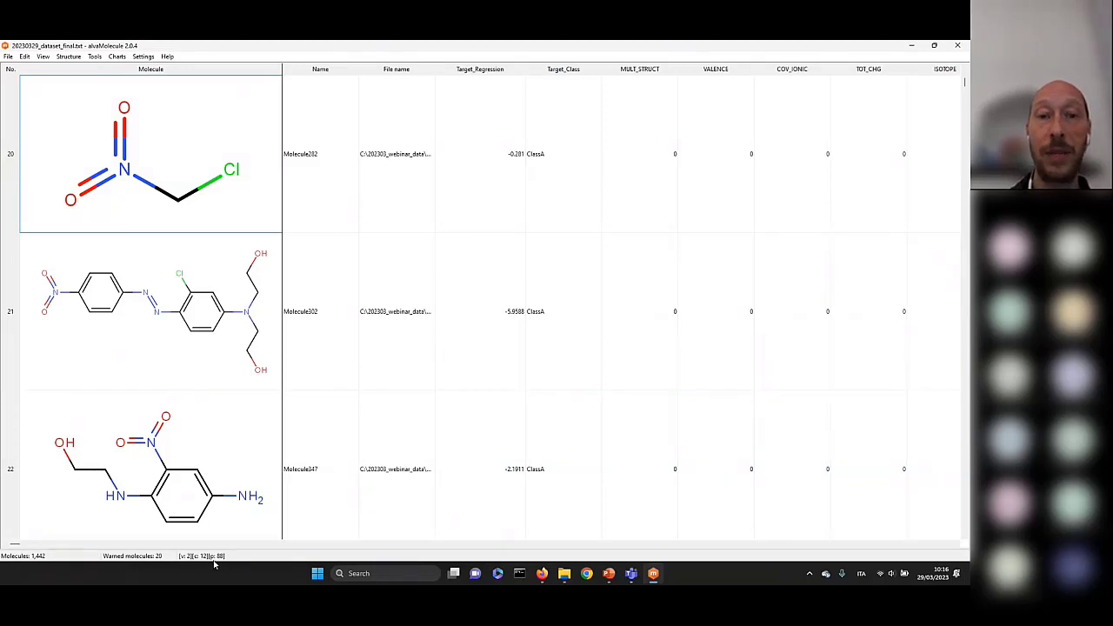
pyautogui.click(522, 550)
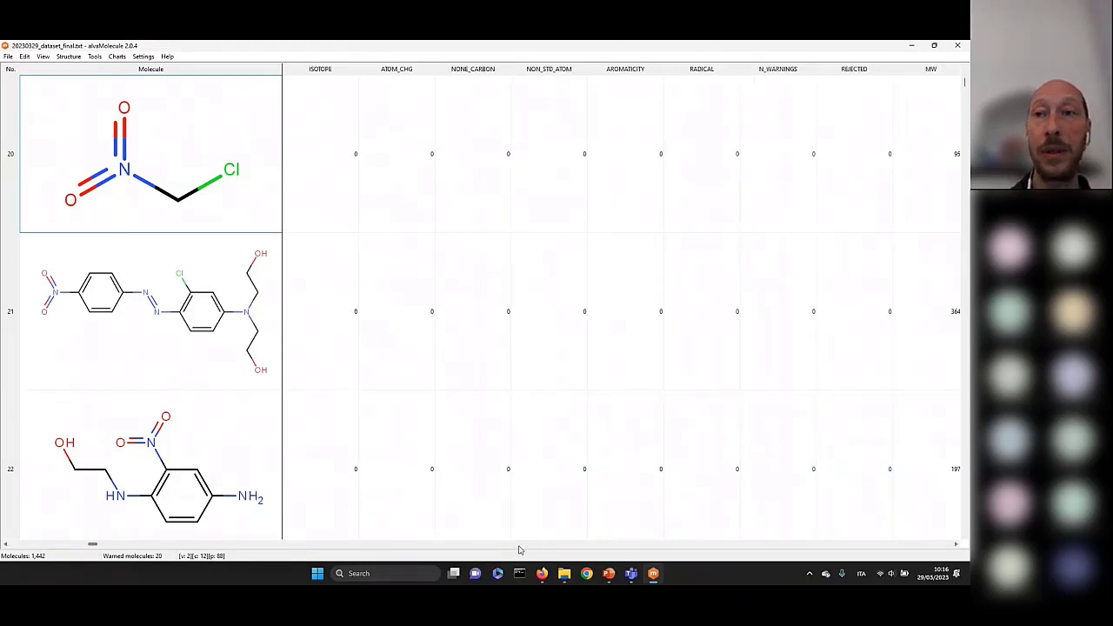
pyautogui.click(799, 552)
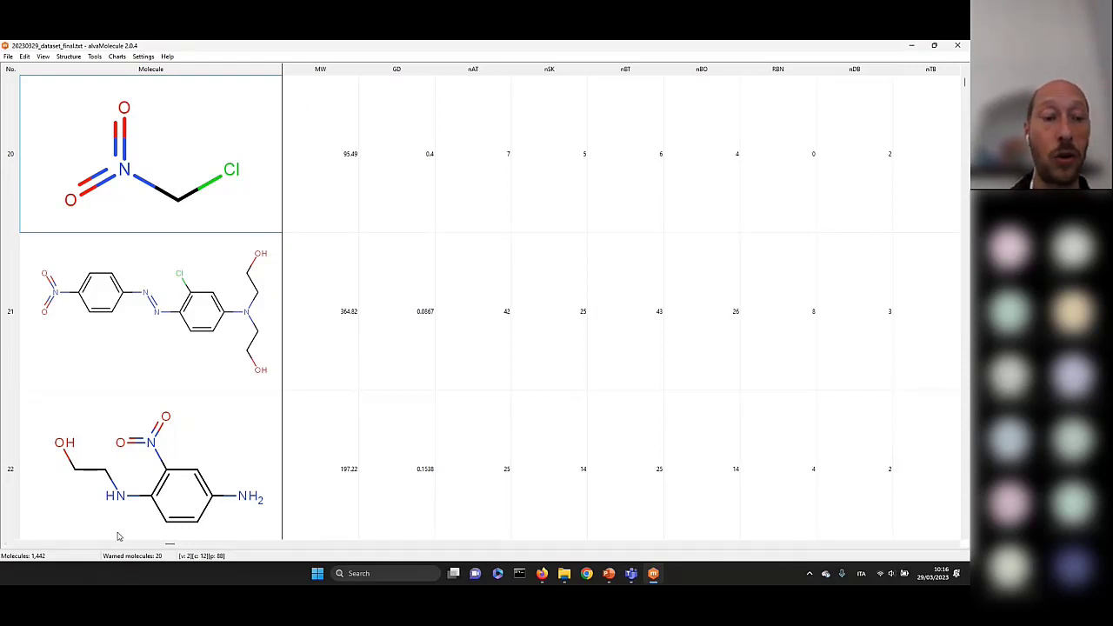
pyautogui.hscroll(-5, 43, 544)
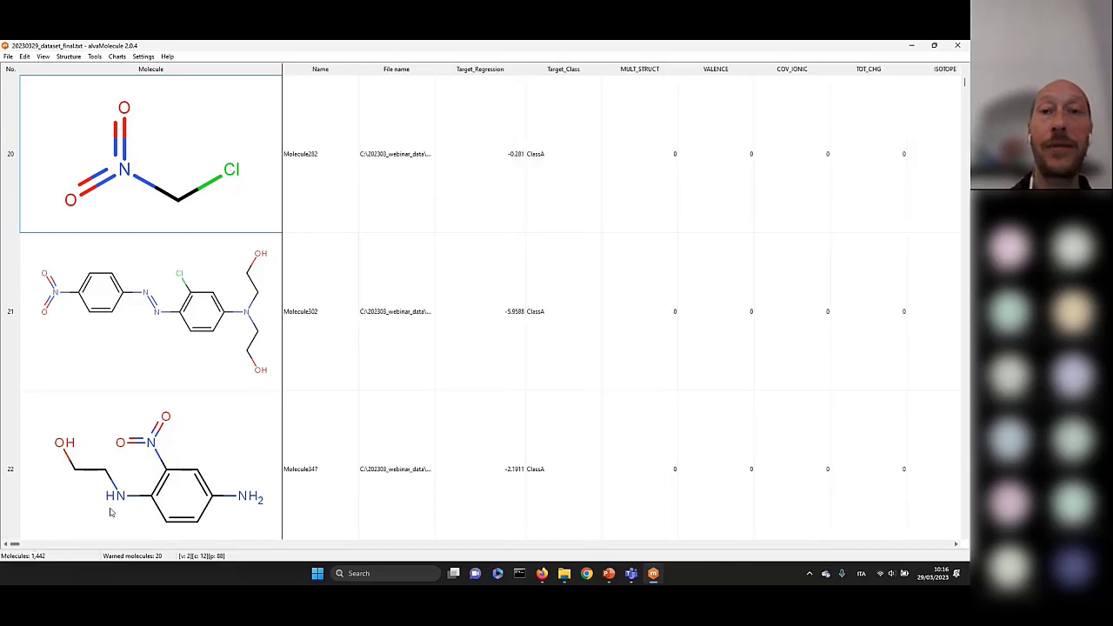
# Step: Hide the MULT_STRUCT column in the molecule worksheet
pyautogui.rightClick(650, 69)
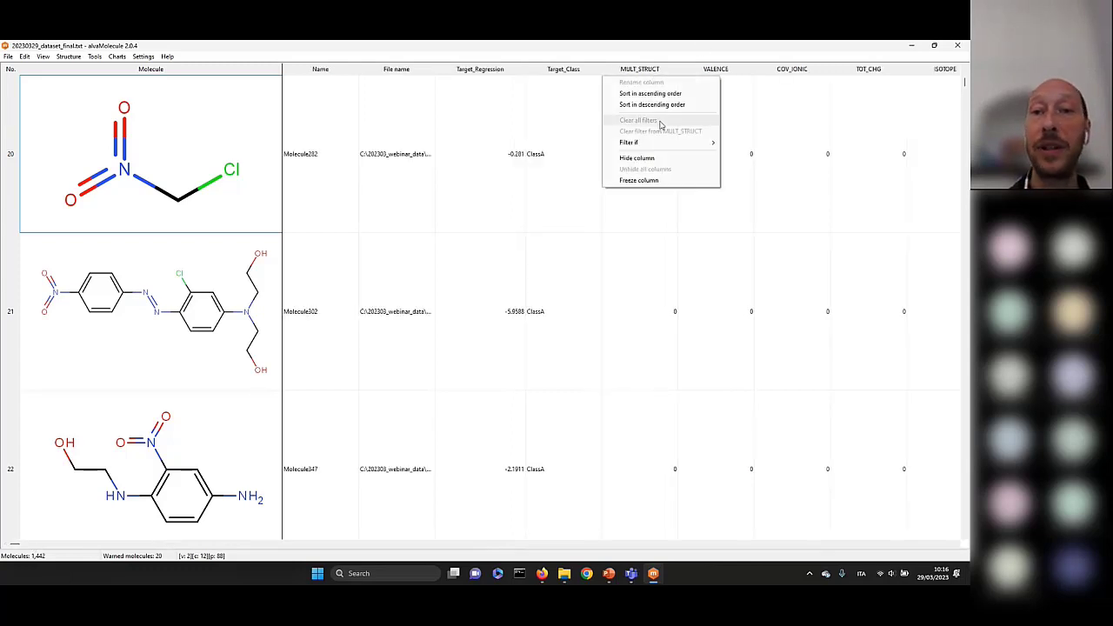
pyautogui.click(661, 157)
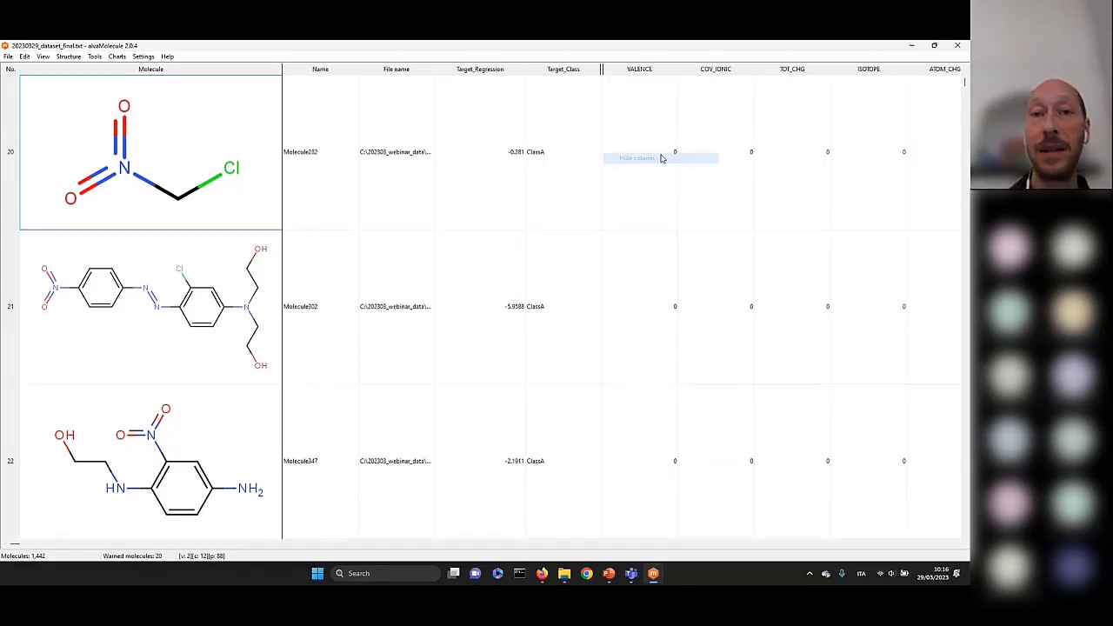
pyautogui.rightClick(623, 73)
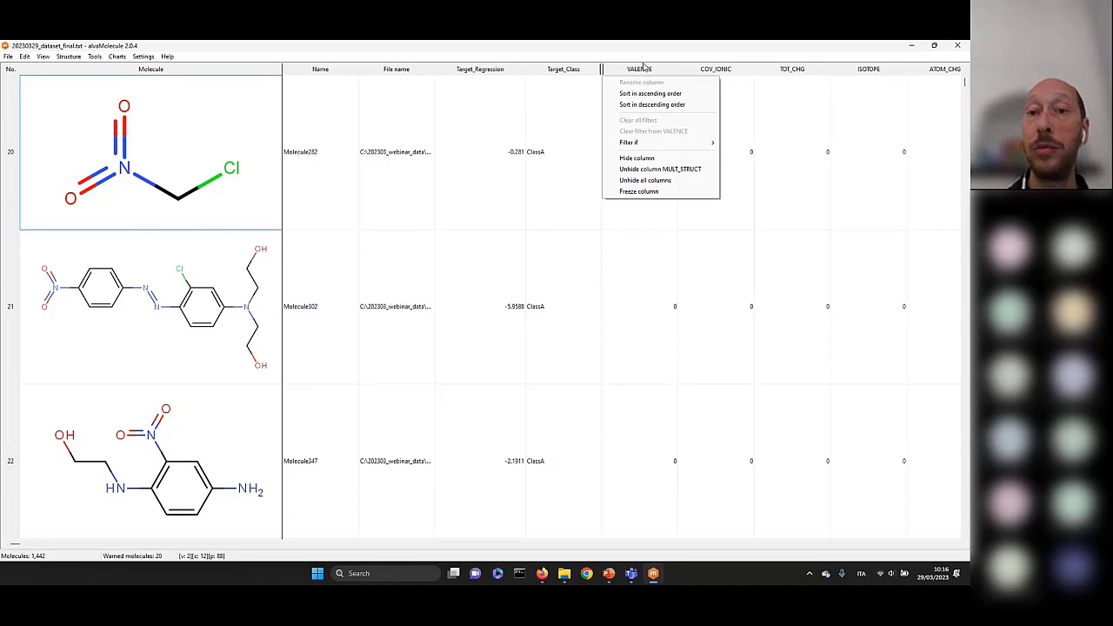
pyautogui.click(474, 195)
# Step: Review the constitutional, molecular property and drug-like descriptors in the column selection, and hide all Checkers columns
pyautogui.click(68, 57)
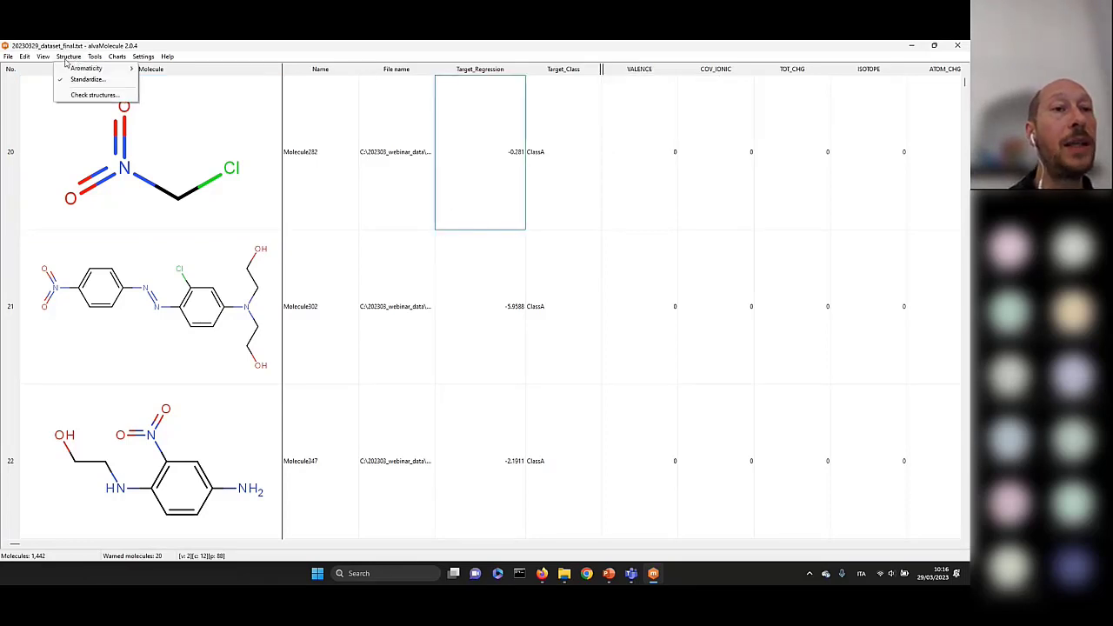
pyautogui.moveTo(45, 57)
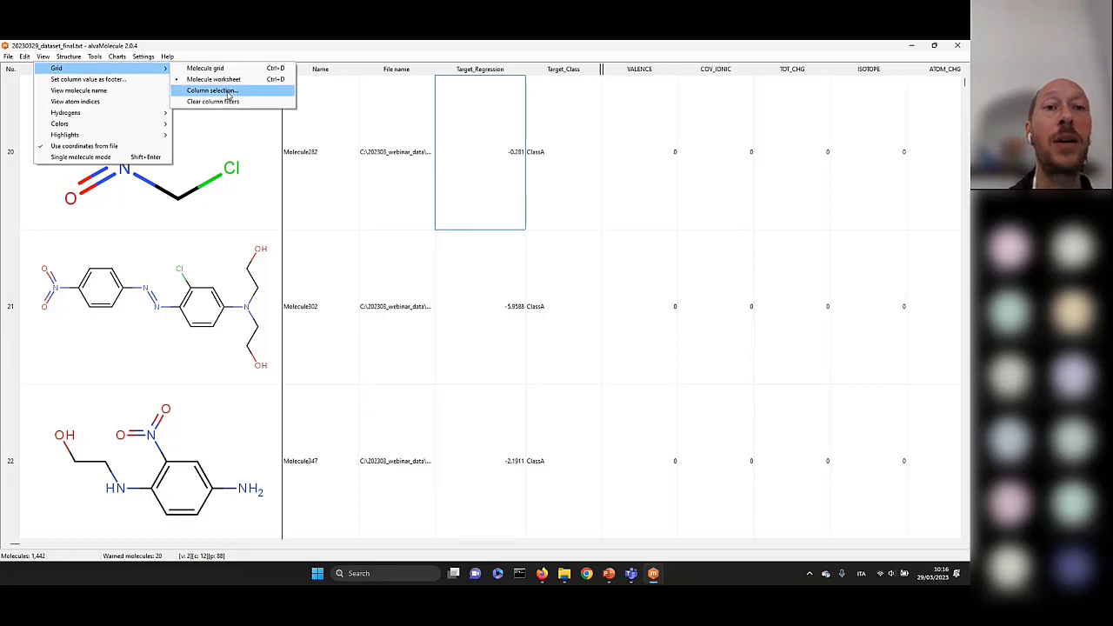
pyautogui.click(211, 91)
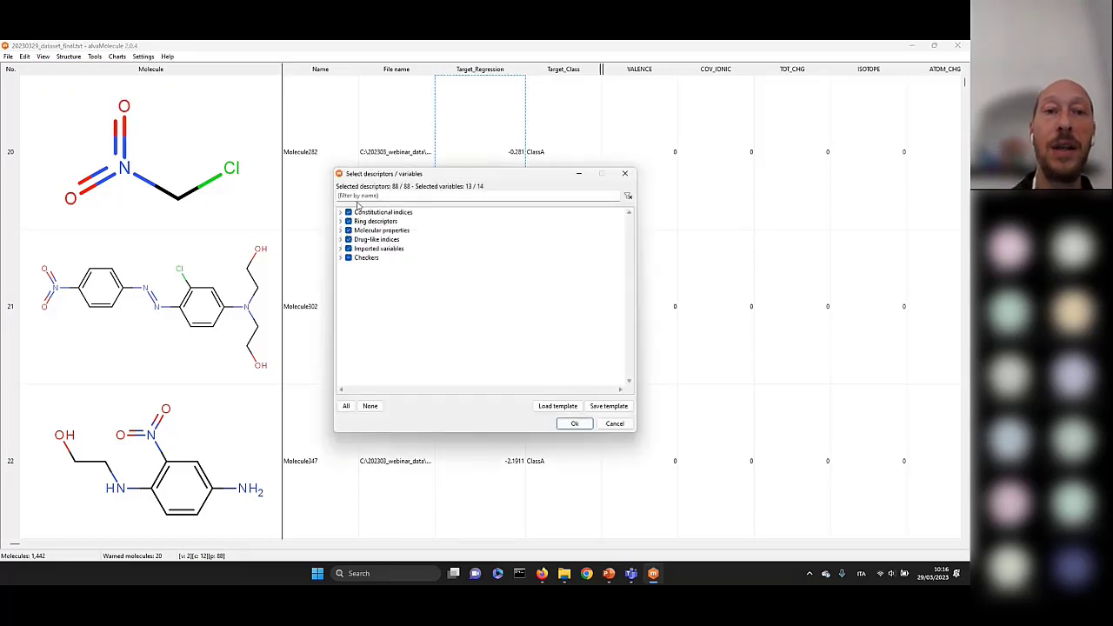
pyautogui.click(341, 213)
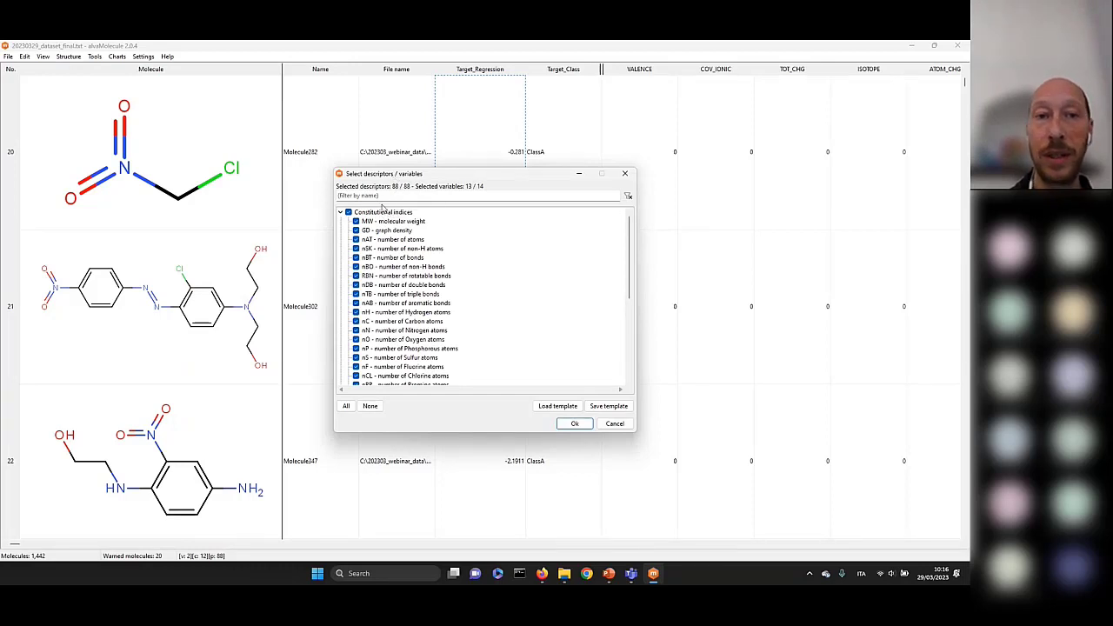
pyautogui.click(340, 213)
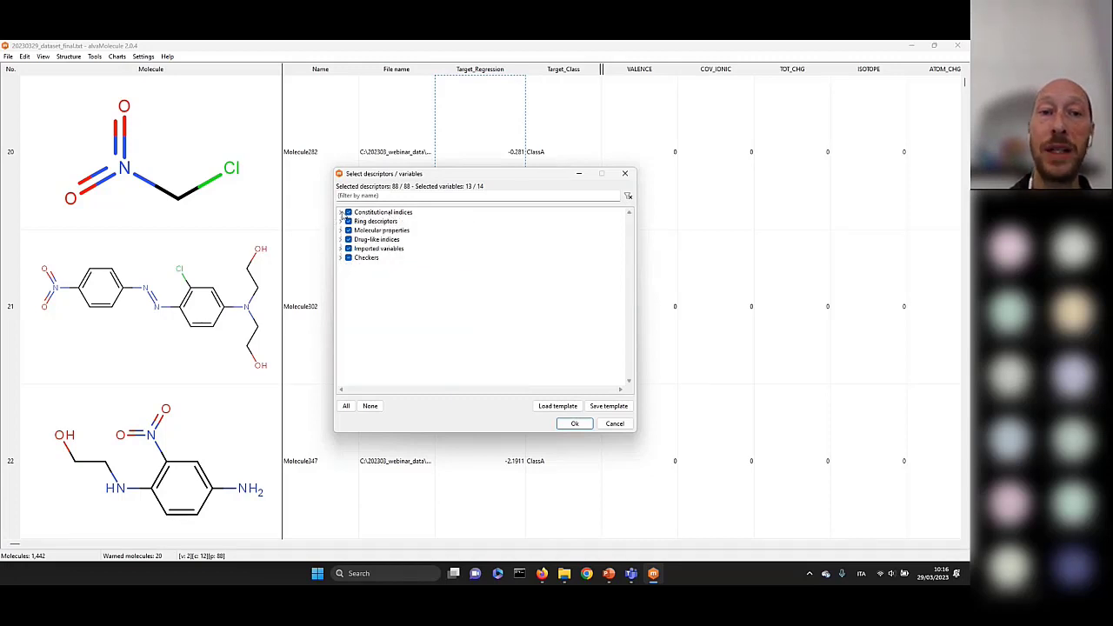
pyautogui.click(340, 212)
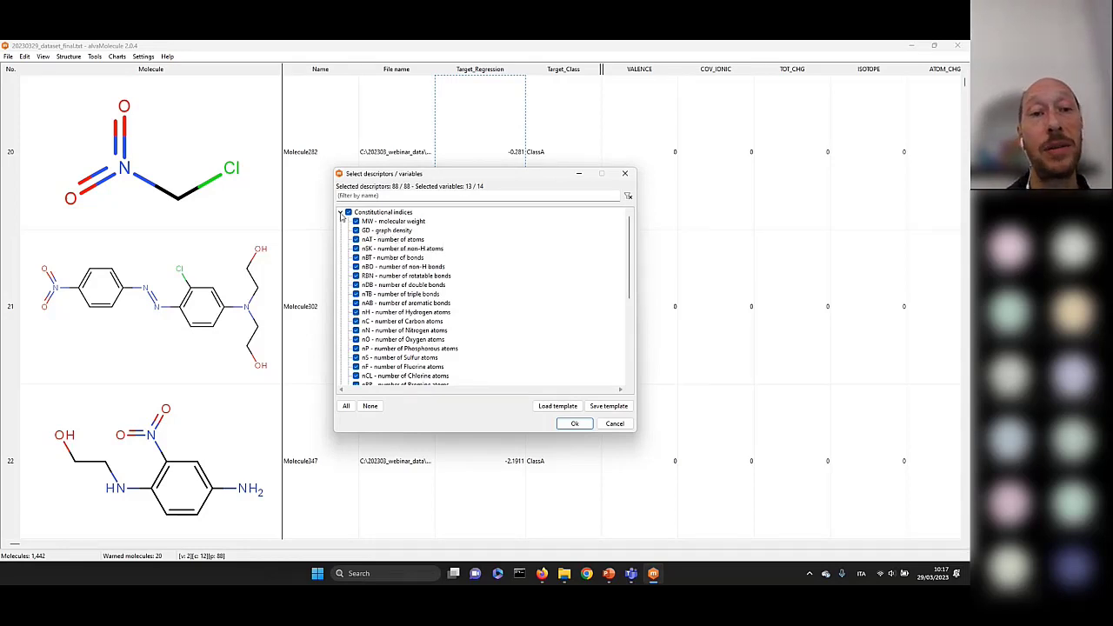
pyautogui.click(341, 213)
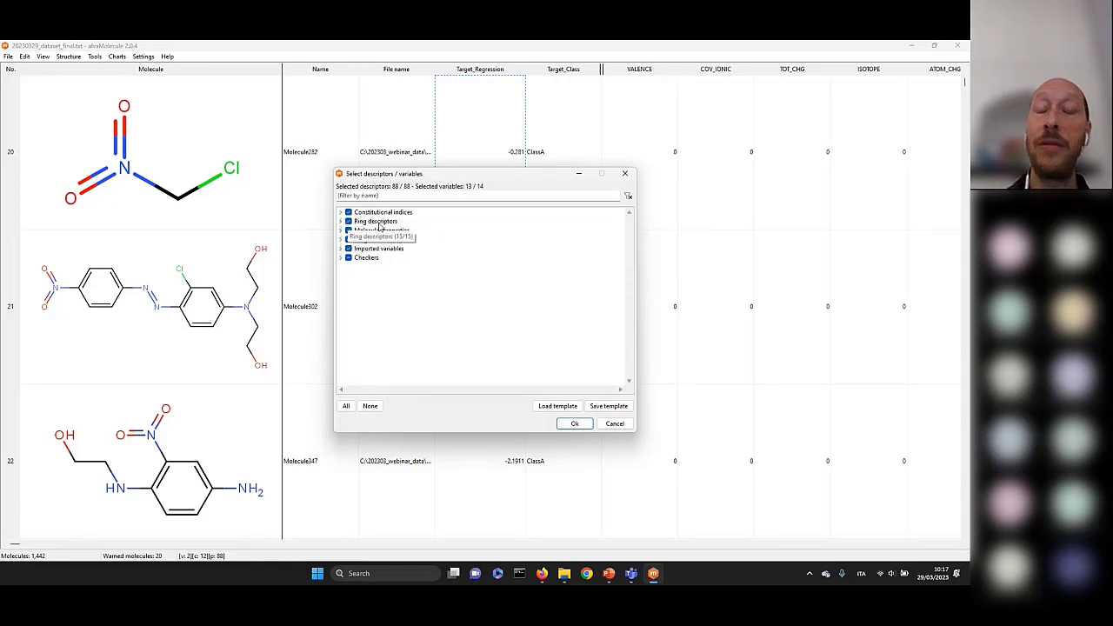
pyautogui.click(340, 230)
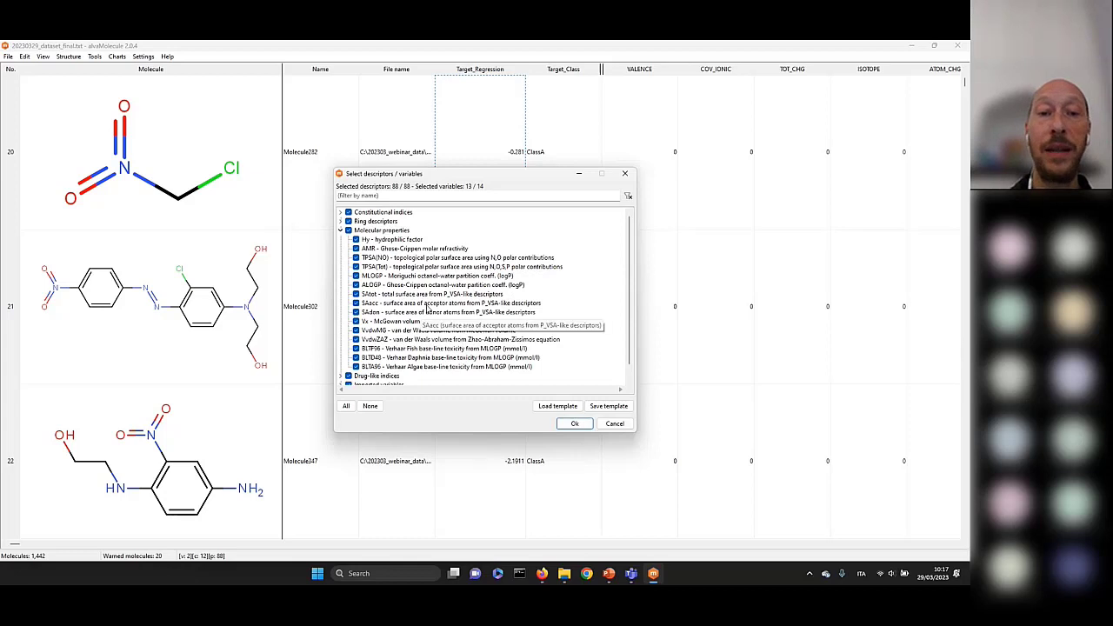
pyautogui.click(340, 230)
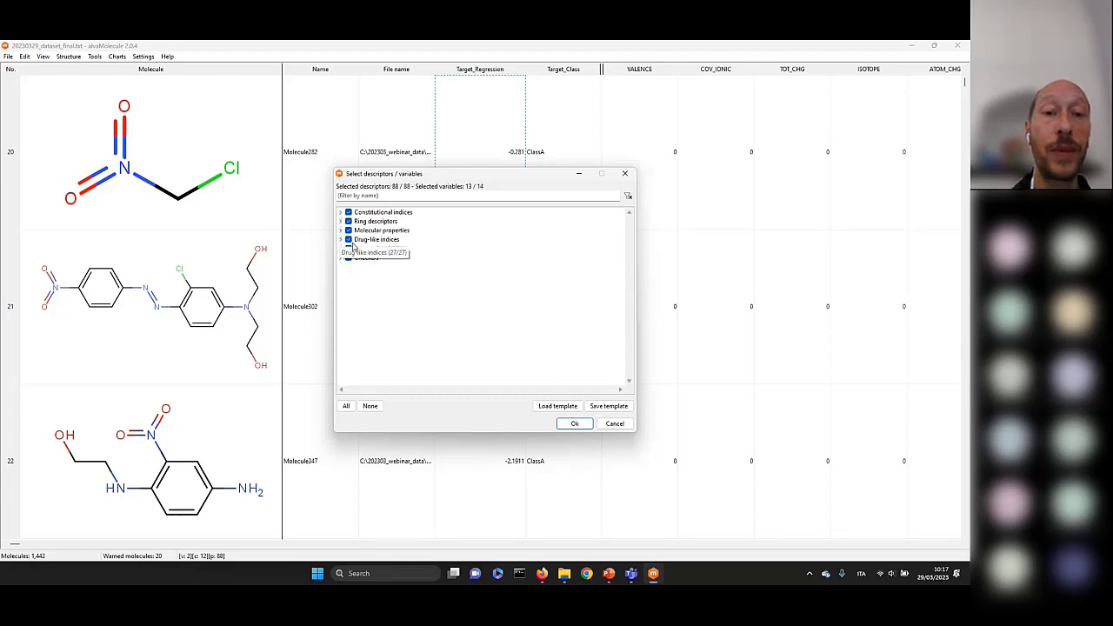
pyautogui.click(341, 239)
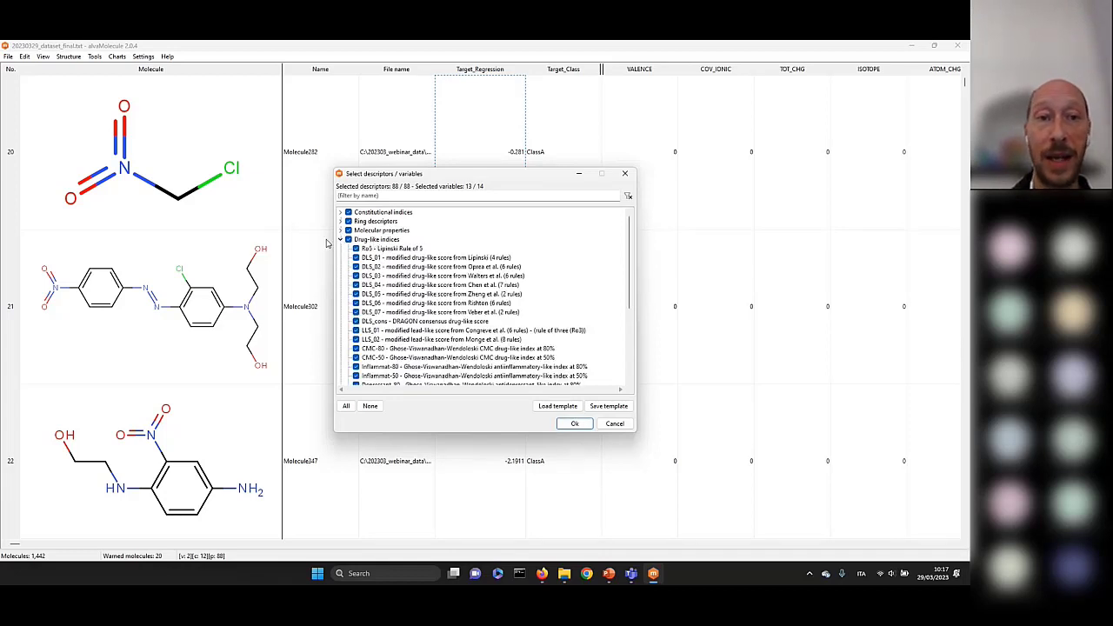
pyautogui.click(340, 239)
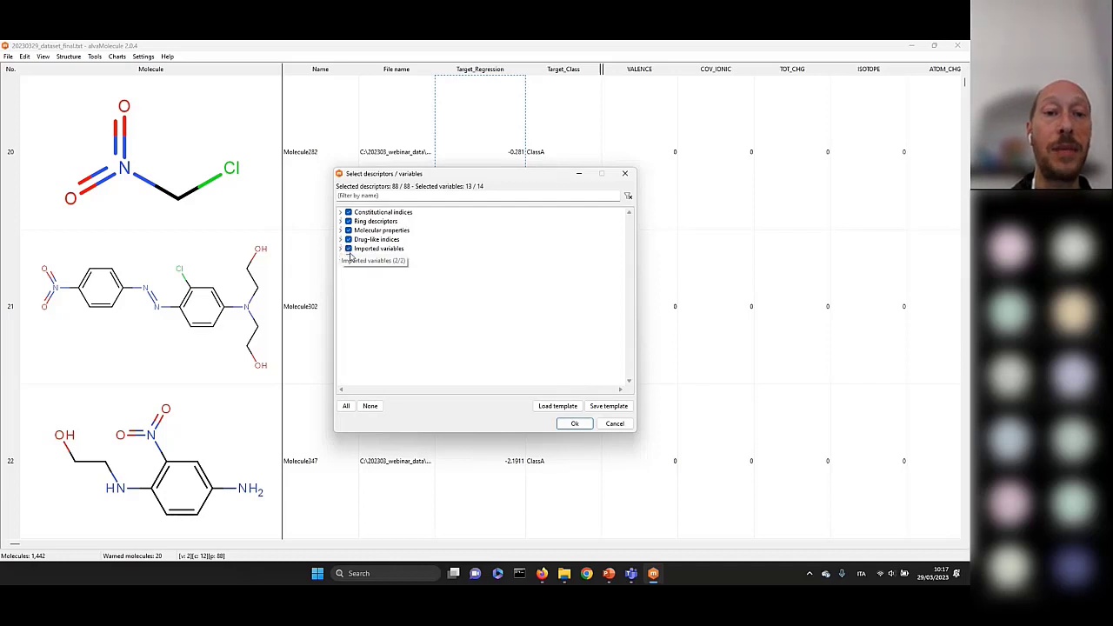
pyautogui.click(347, 258)
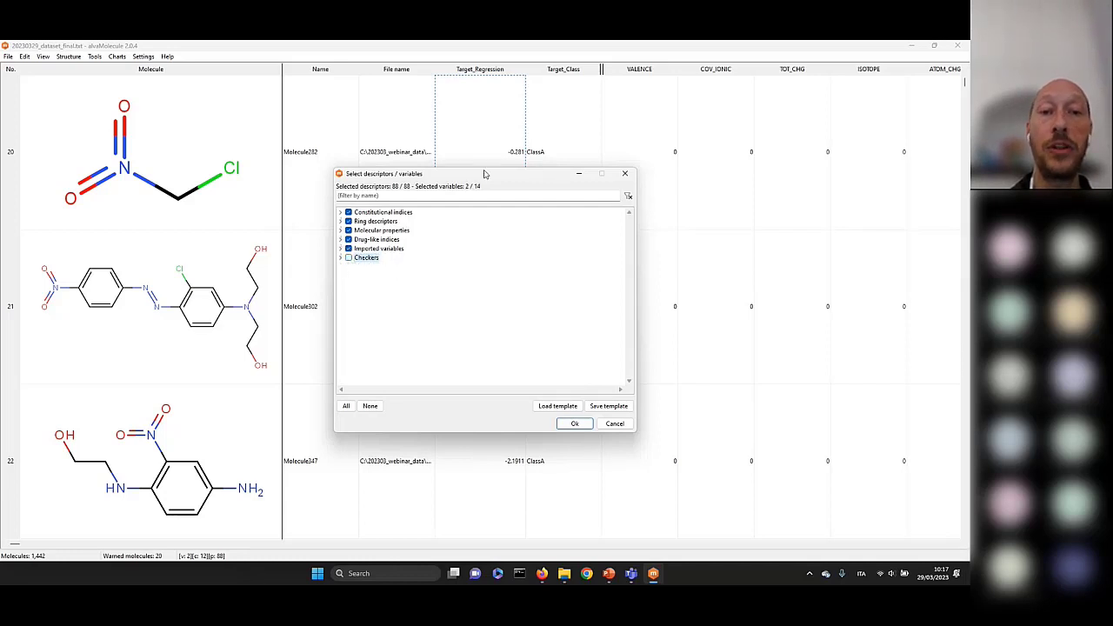
pyautogui.click(574, 424)
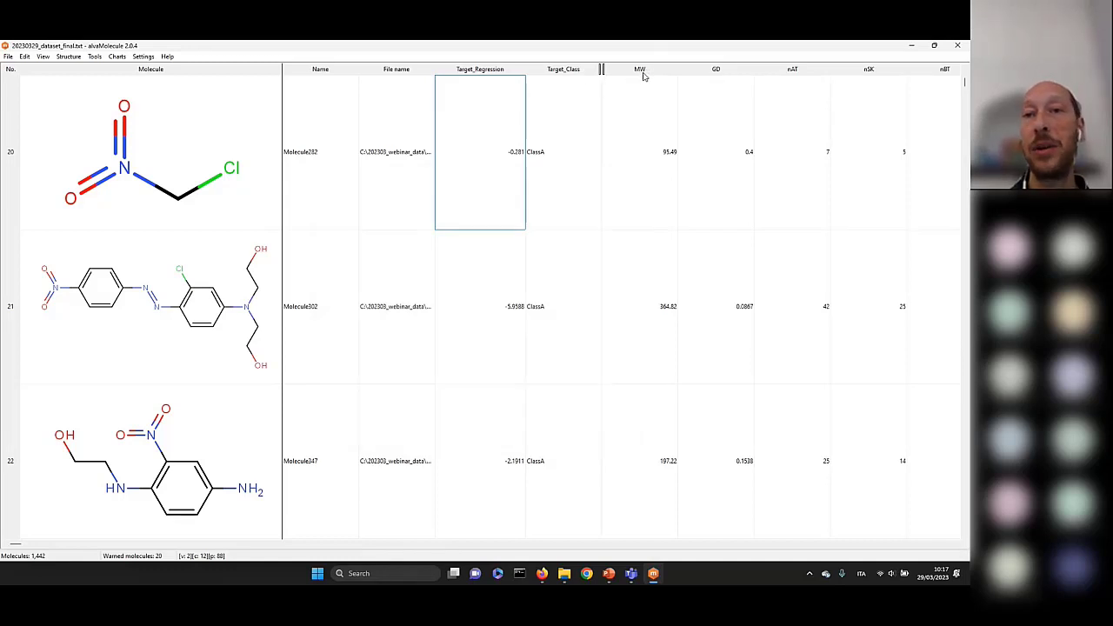
pyautogui.rightClick(557, 73)
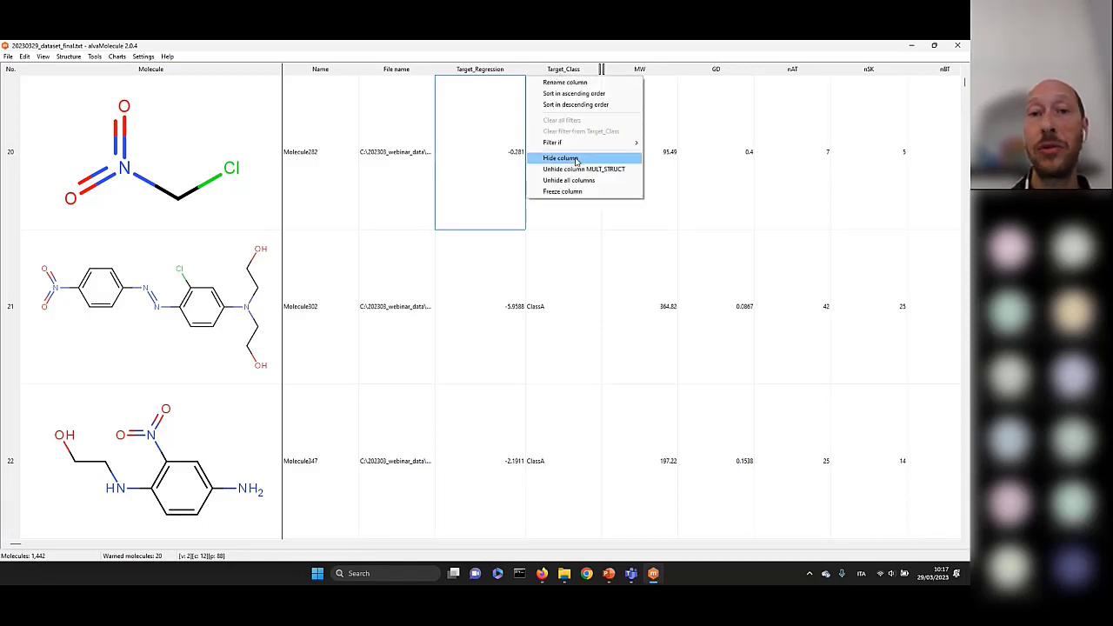
pyautogui.click(574, 220)
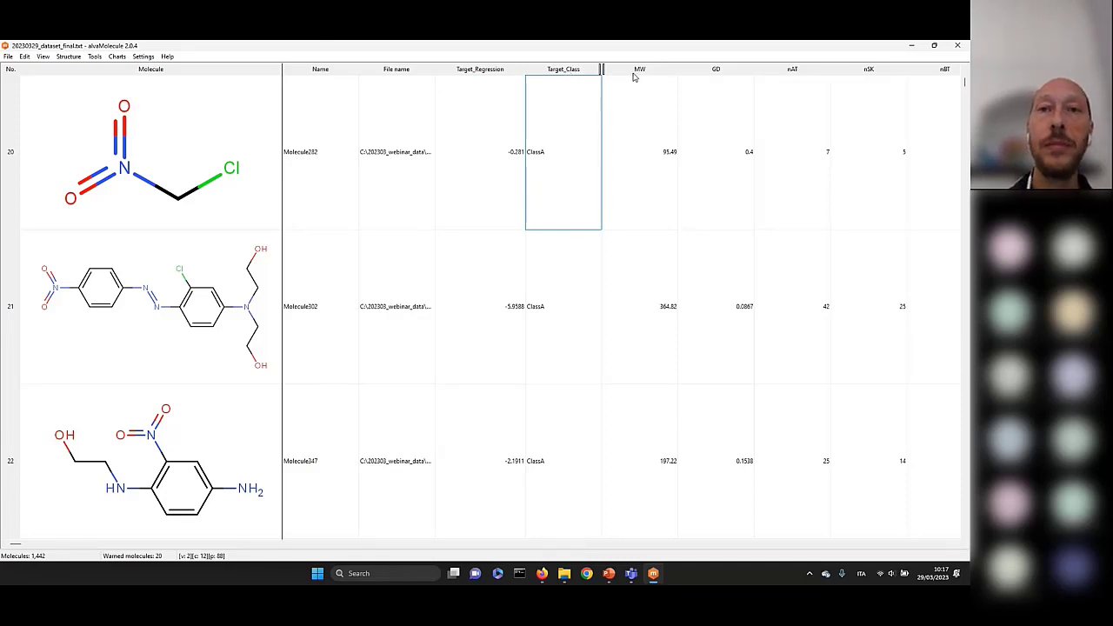
pyautogui.click(73, 58)
pyautogui.moveTo(43, 56)
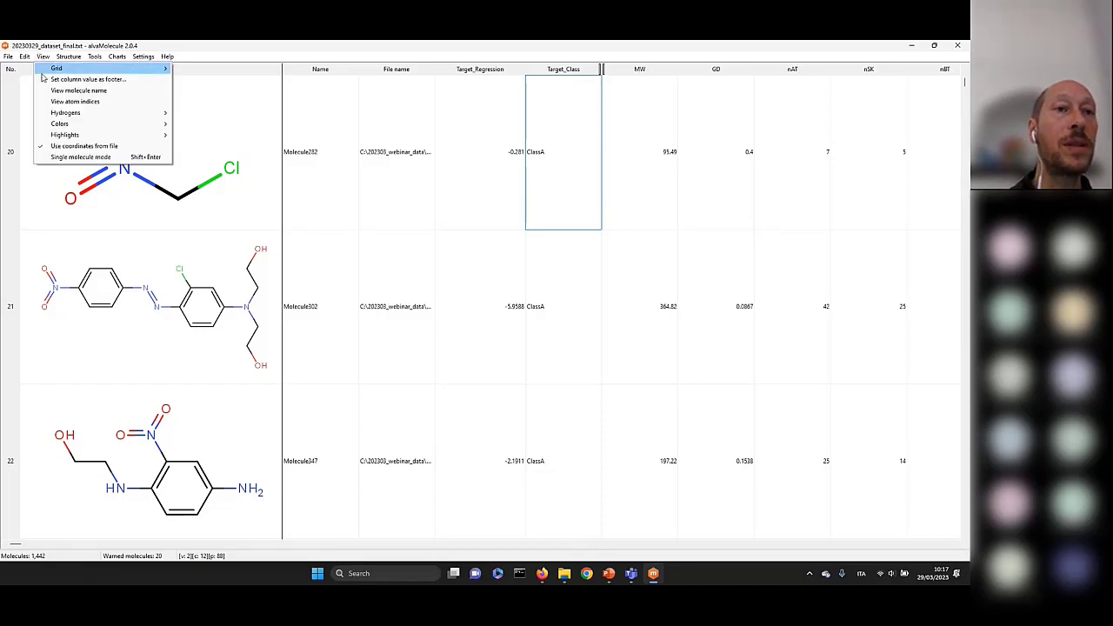
pyautogui.click(451, 45)
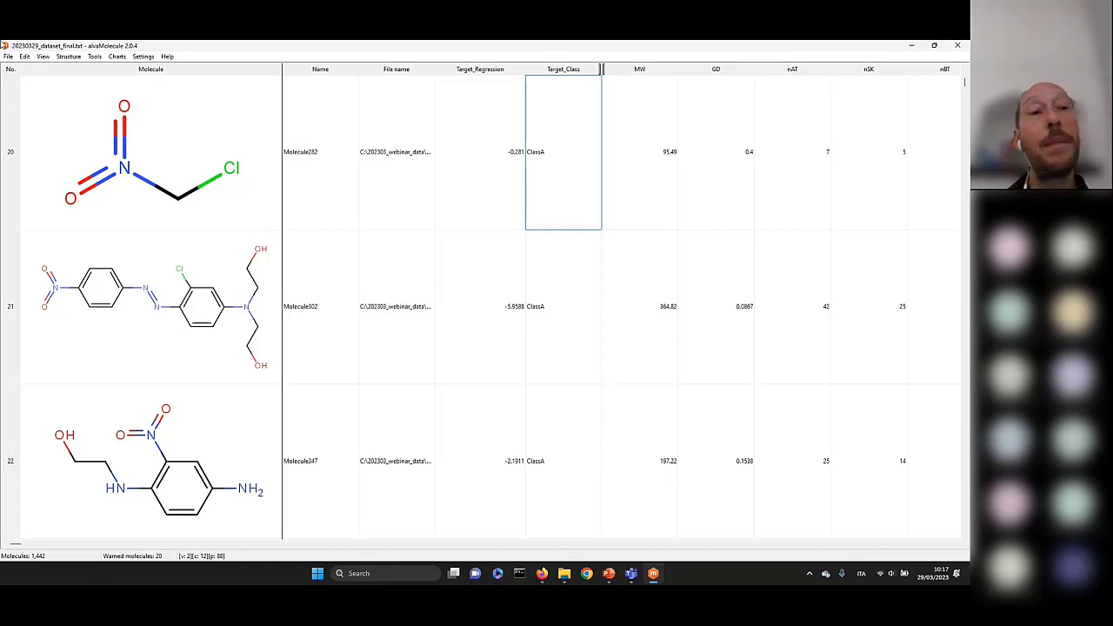
# Step: Show a scatter plot of Target_Regression against MW, with graph density (GD) as the Z axis
pyautogui.click(115, 57)
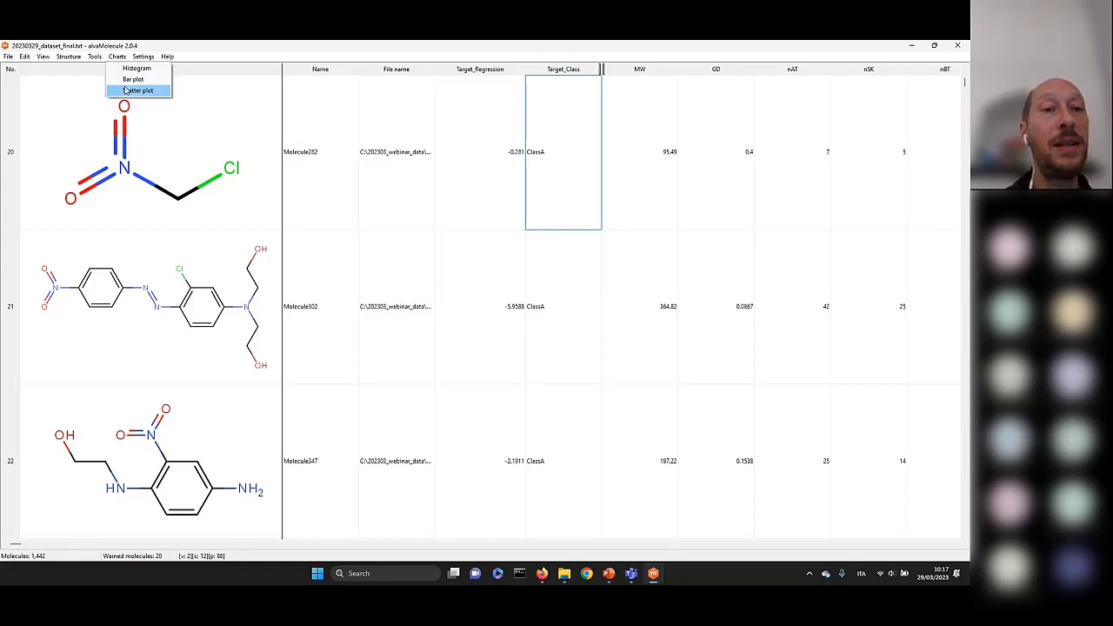
pyautogui.click(126, 91)
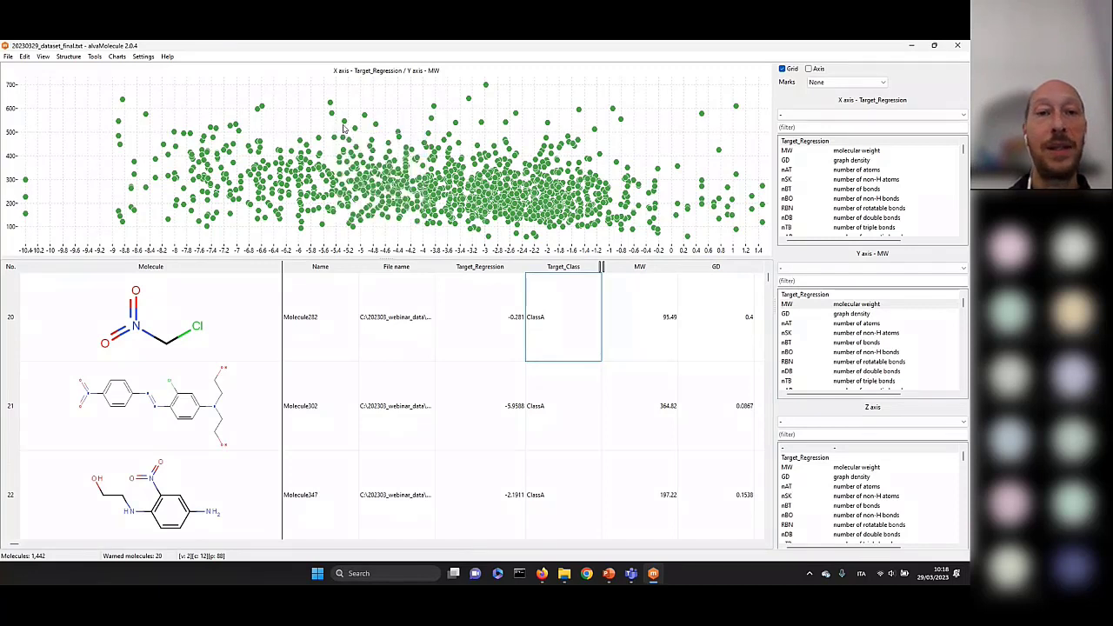
pyautogui.moveTo(356, 133)
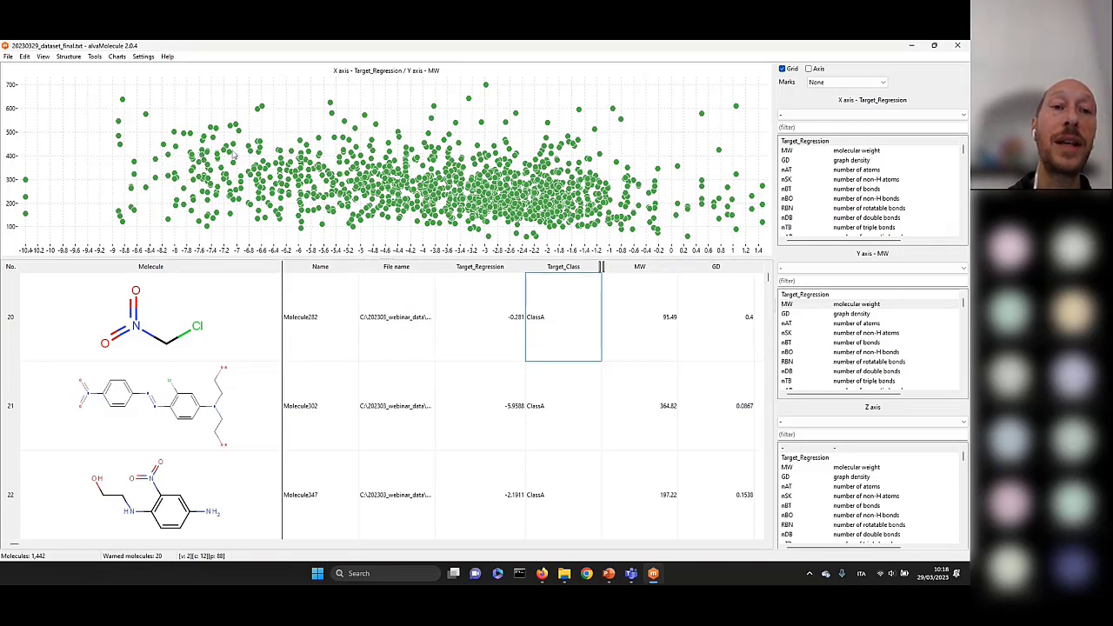
pyautogui.moveTo(234, 166)
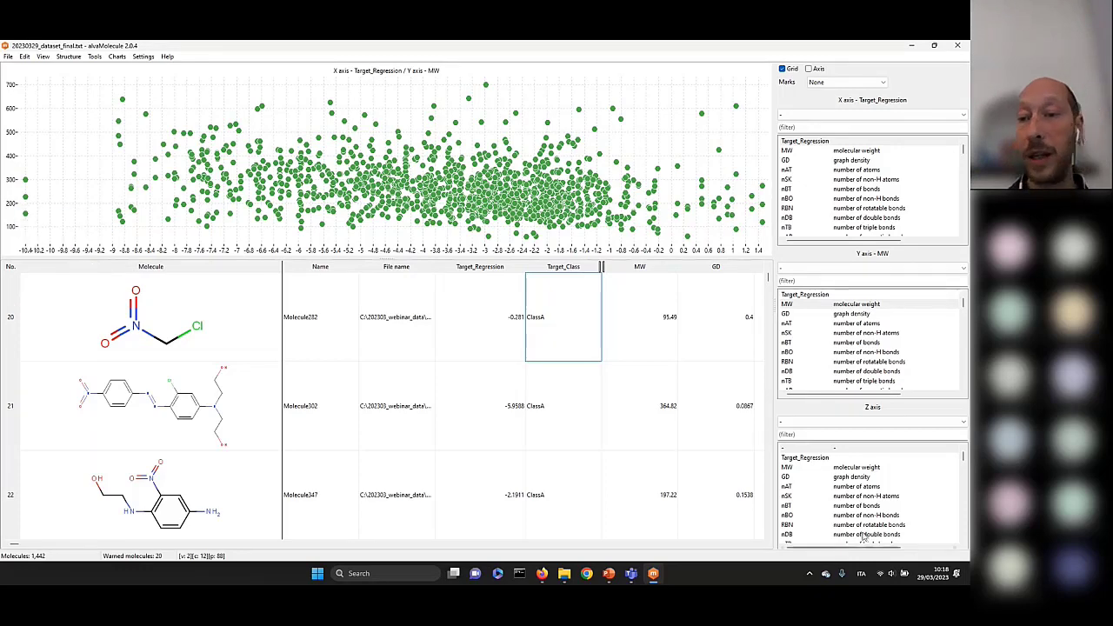
pyautogui.click(848, 477)
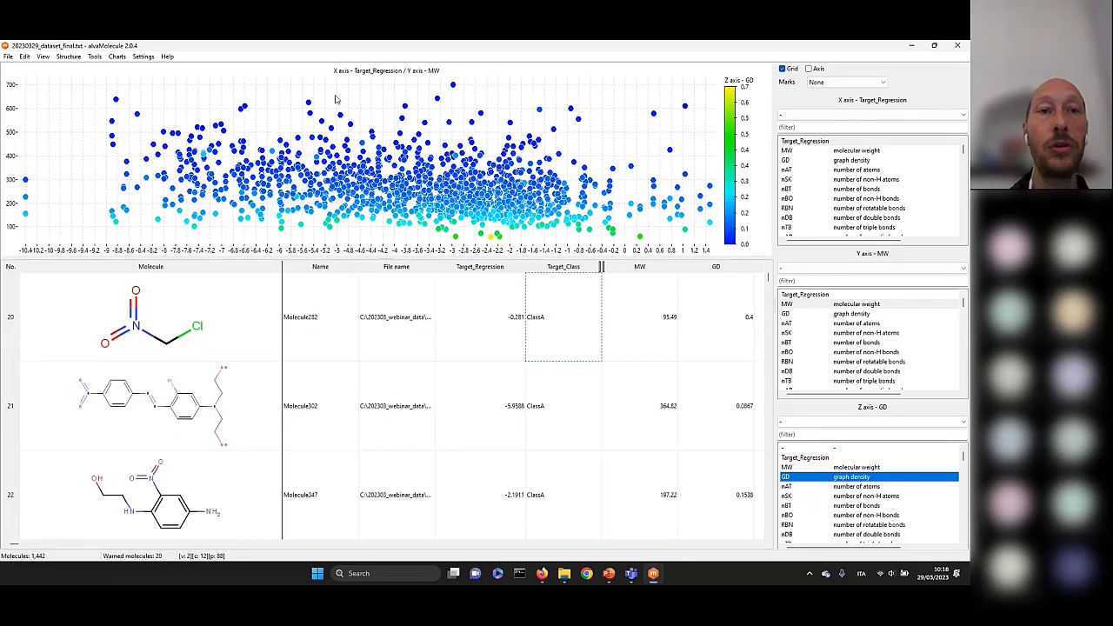
# Step: Select the high-MW points around Target_Regression -9 to -8.4 in the scatter plot and look through their molecules
pyautogui.moveTo(103, 91); pyautogui.dragTo(146, 153)
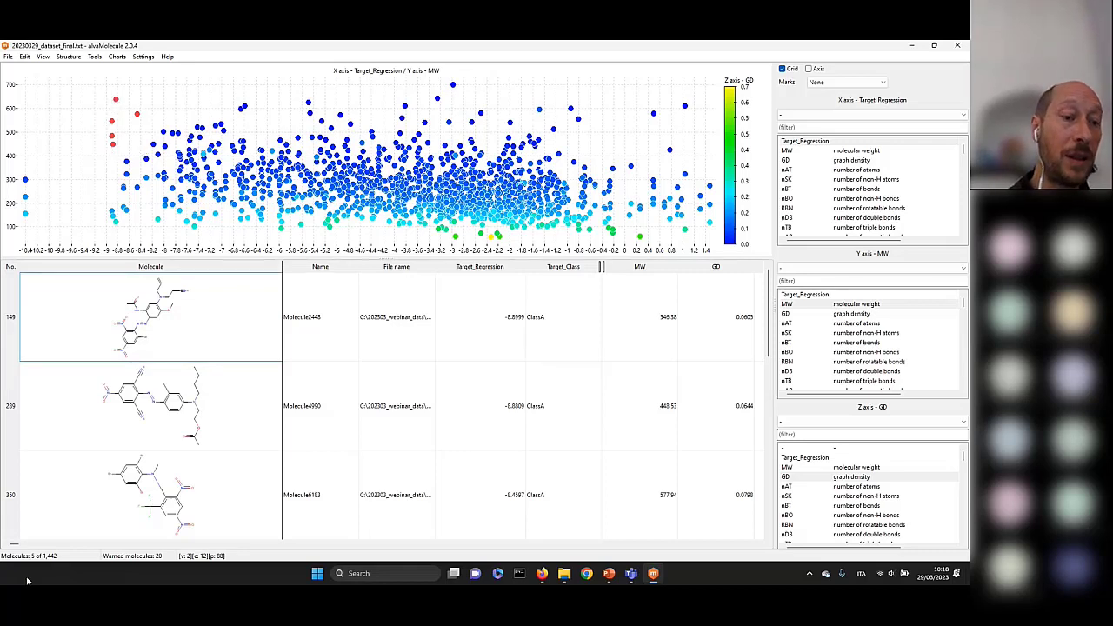
pyautogui.scroll(-2, 161, 414)
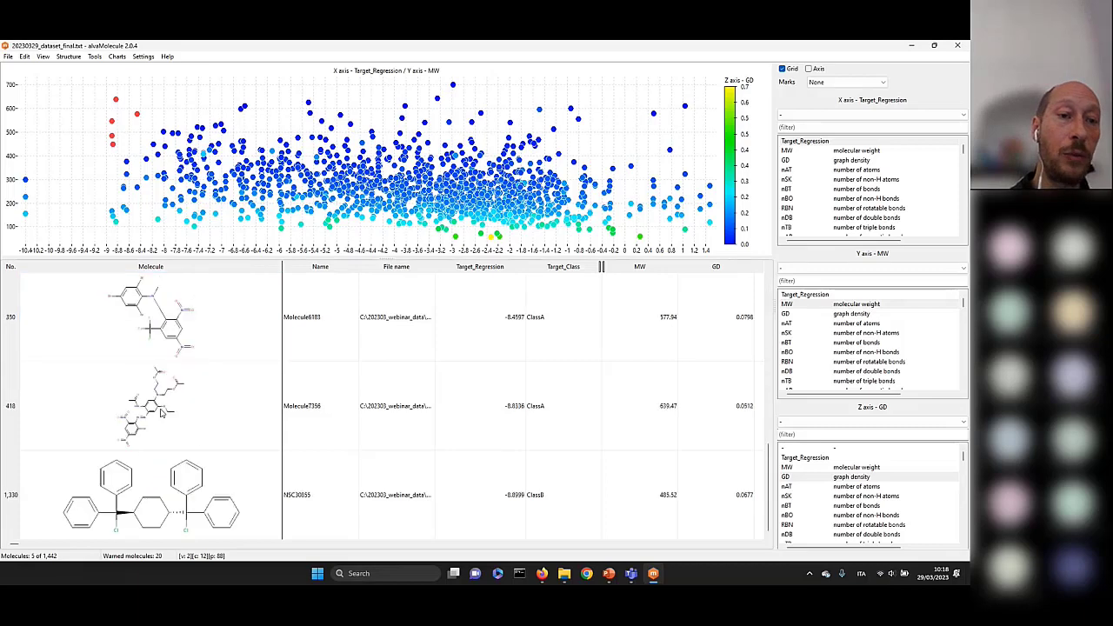
pyautogui.scroll(2, 160, 414)
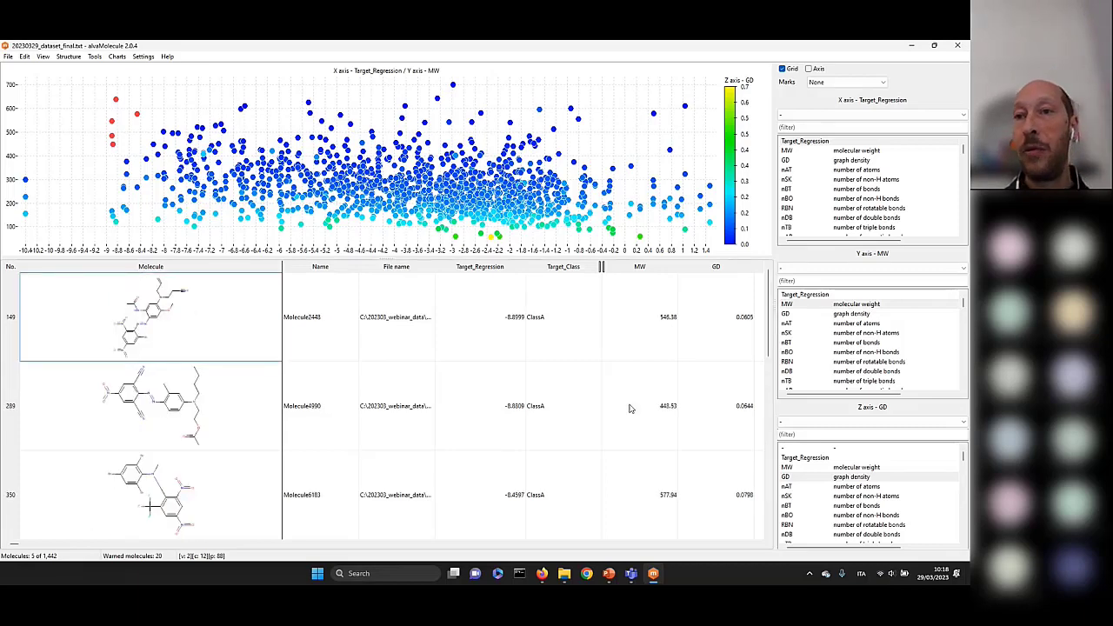
# Step: Plot the number of atoms (nAT) on the X axis against MW, and close the scatter plot
pyautogui.click(808, 170)
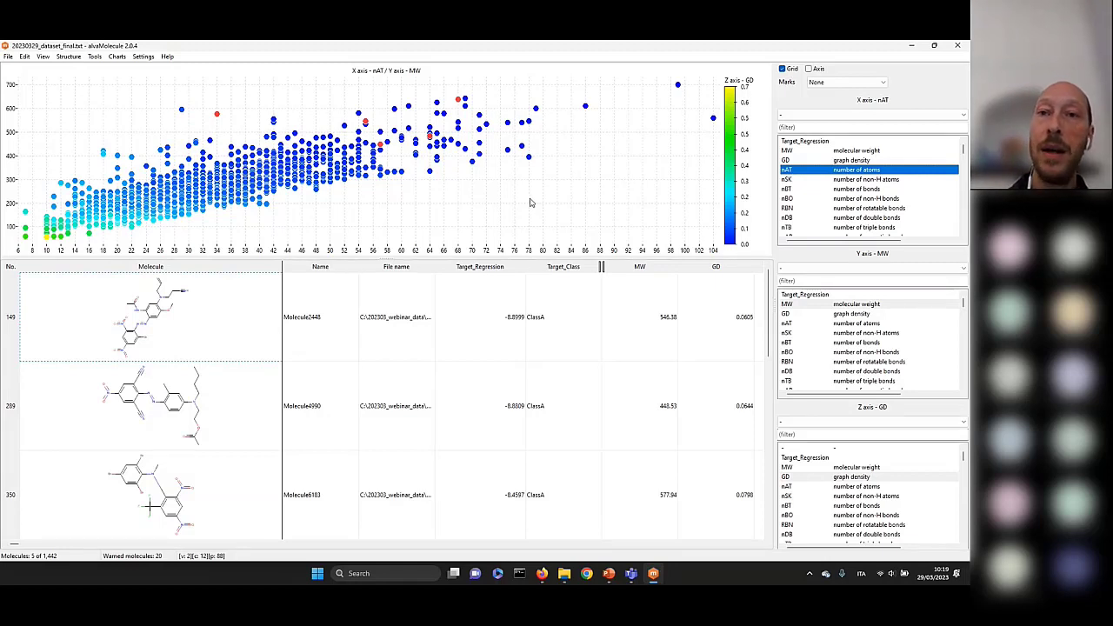
pyautogui.click(120, 58)
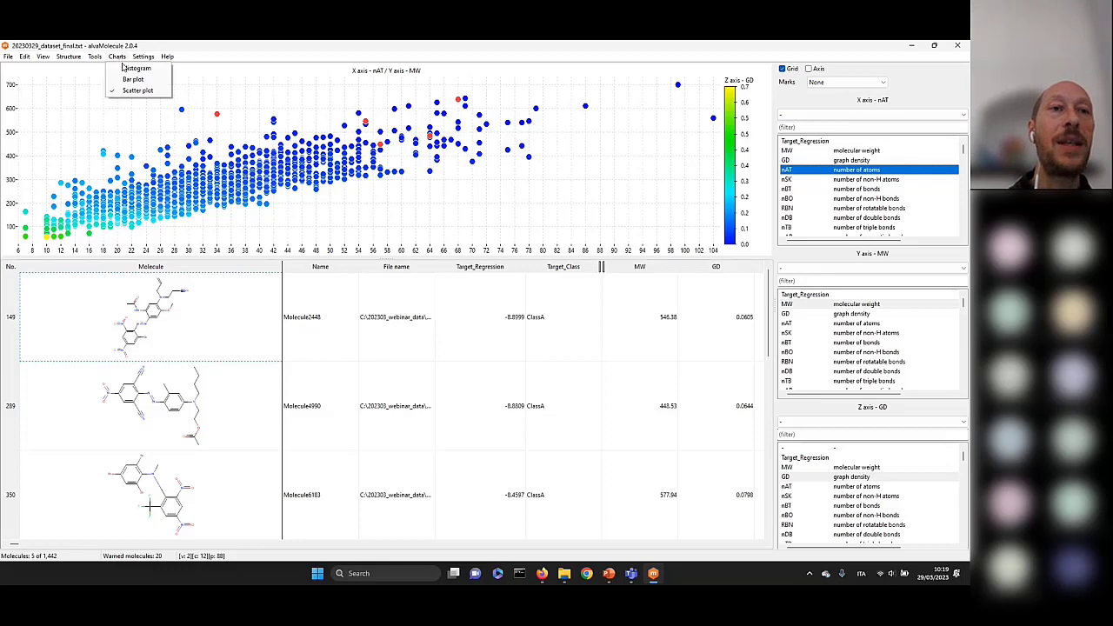
pyautogui.click(127, 91)
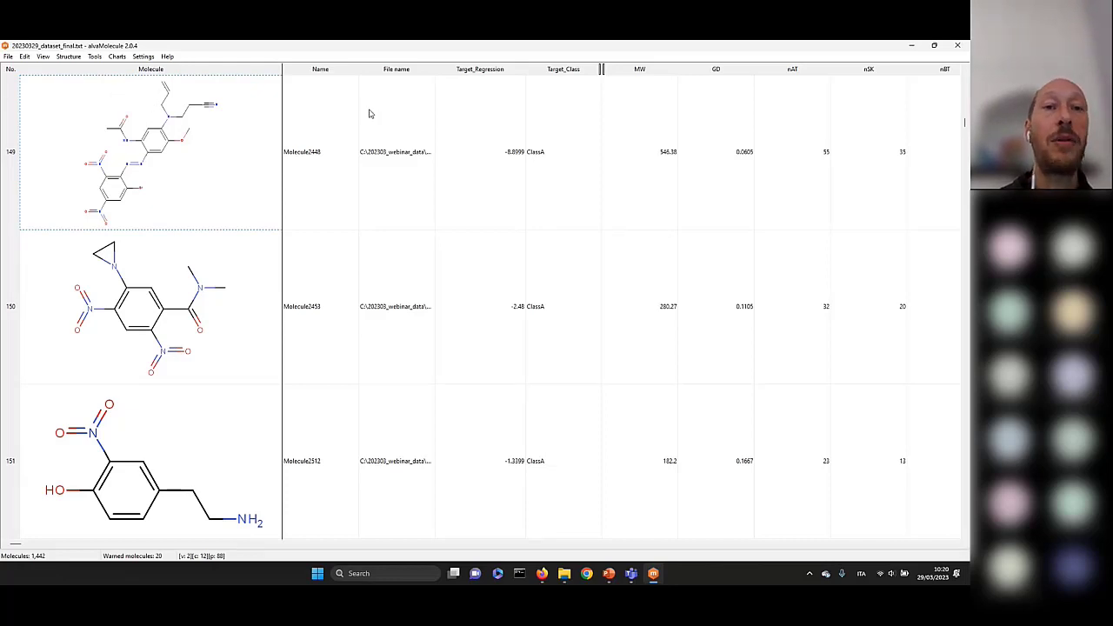
pyautogui.click(8, 57)
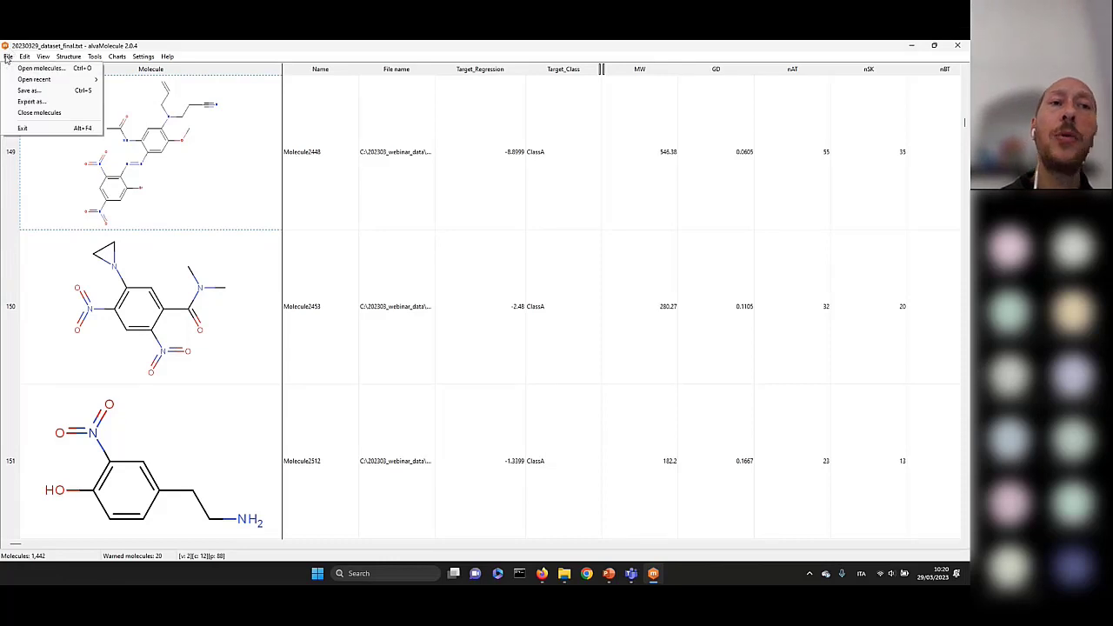
pyautogui.click(34, 94)
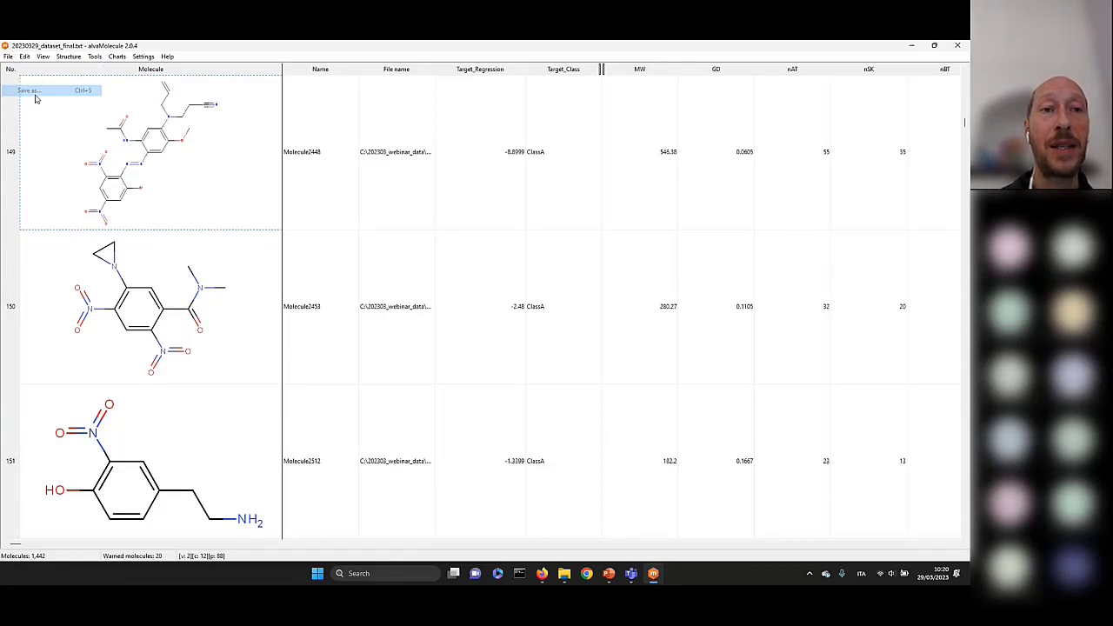
pyautogui.click(464, 321)
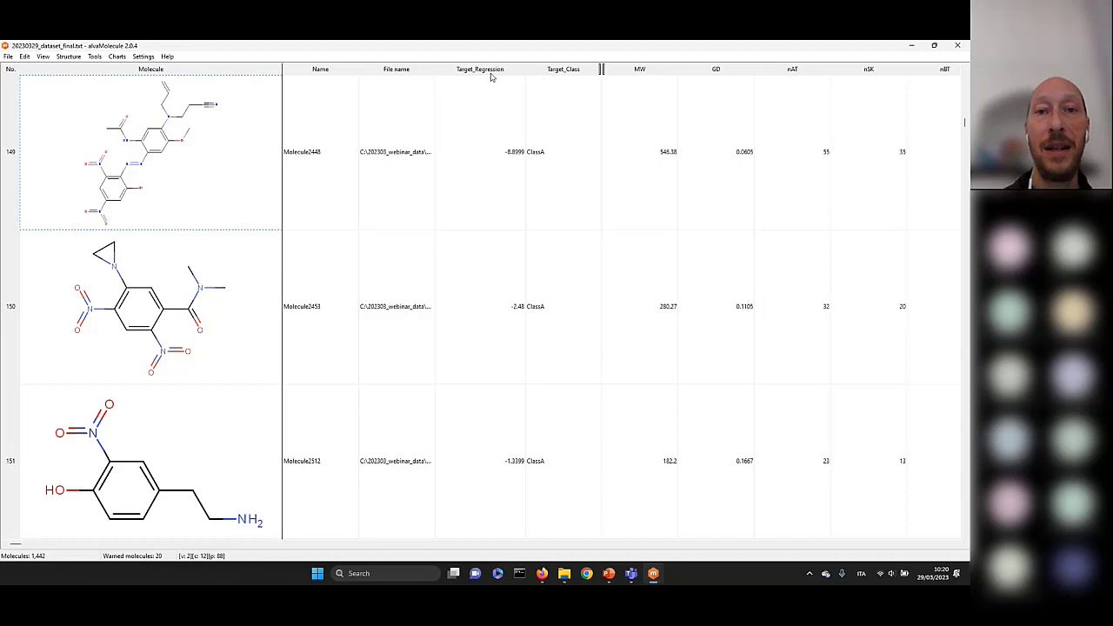
# Step: Filter the dataset to the molecules whose Target_Class equals ClassB
pyautogui.rightClick(564, 73)
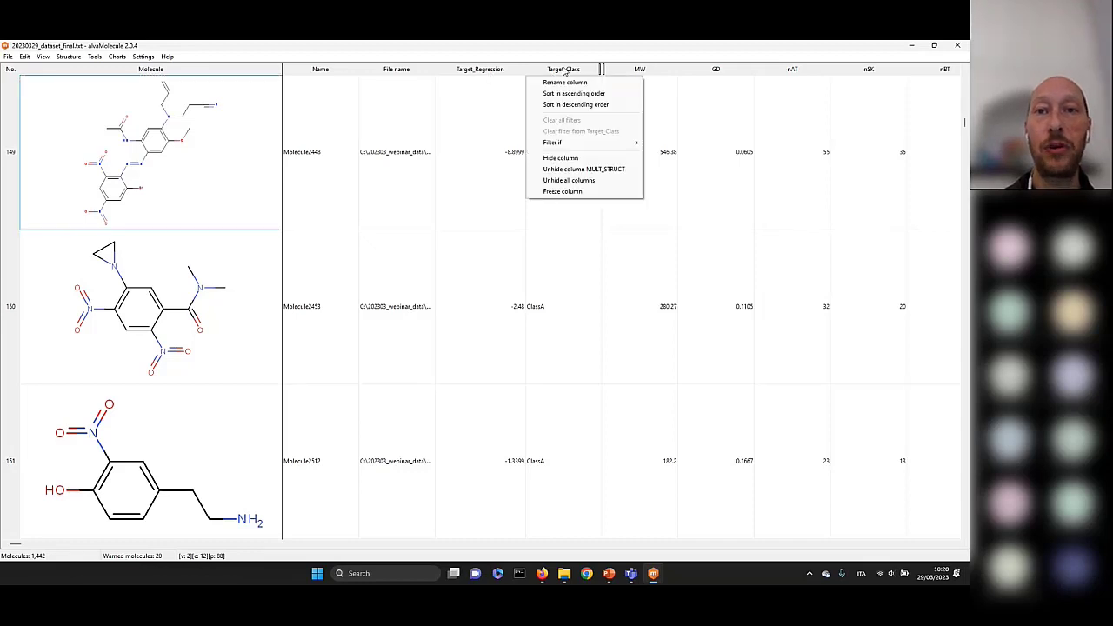
pyautogui.moveTo(565, 142)
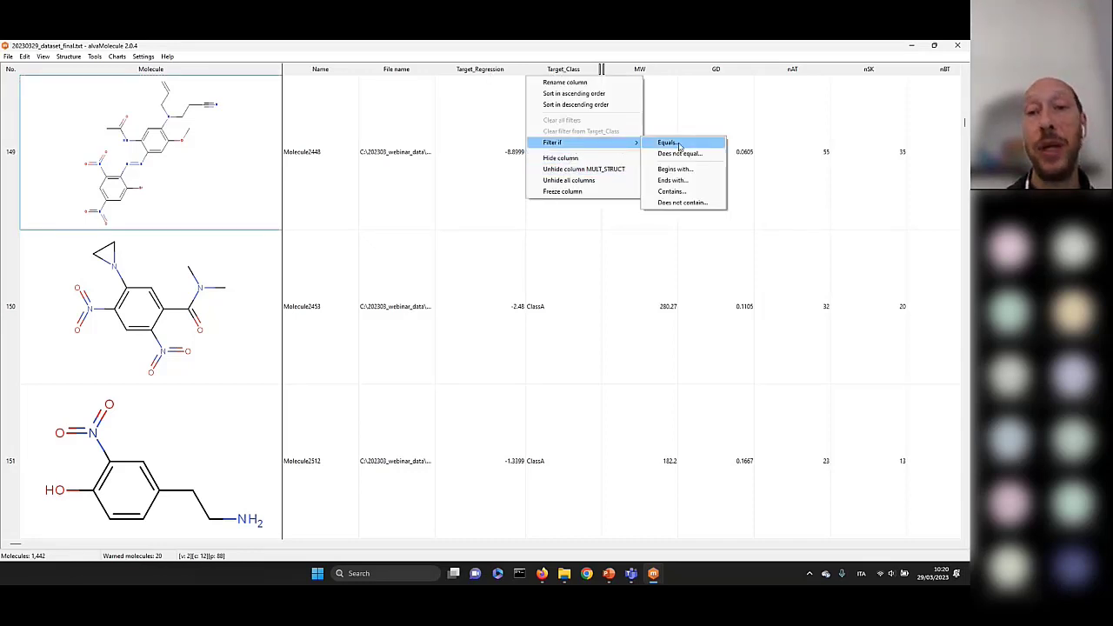
pyautogui.click(678, 145)
pyautogui.write('Class')
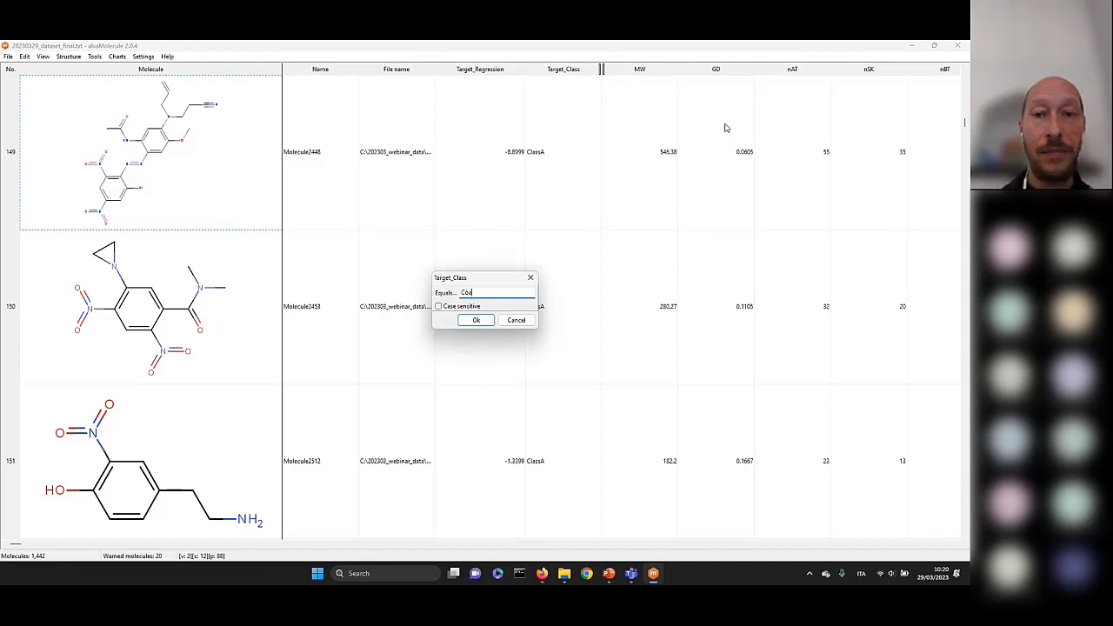
pyautogui.press('BackSpace')
pyautogui.press('BackSpace')
pyautogui.press('BackSpace')
pyautogui.press('BackSpace')
pyautogui.write('lassB')
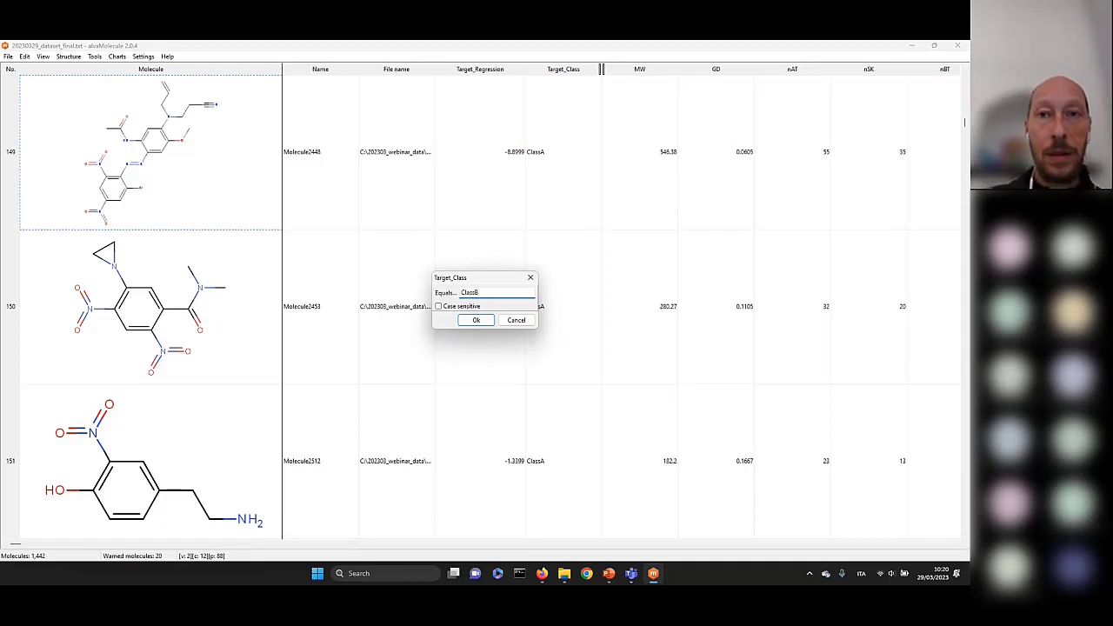
pyautogui.press('Return')
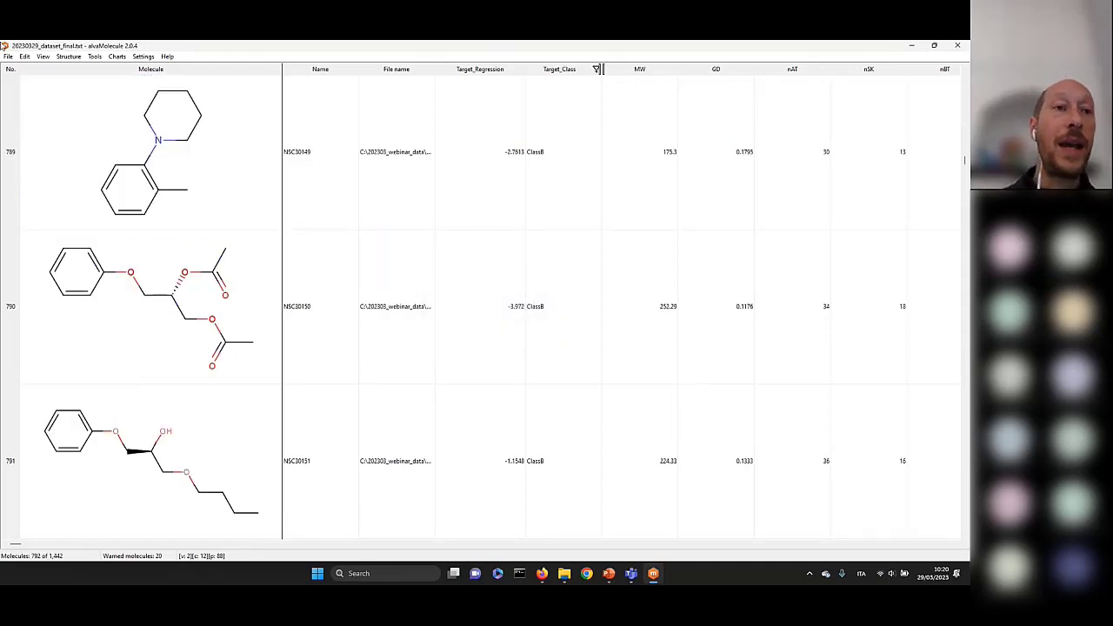
# Step: Start saving the filtered dataset, and cancel at the choice between saving only filtered or all molecules
pyautogui.click(8, 56)
pyautogui.click(21, 91)
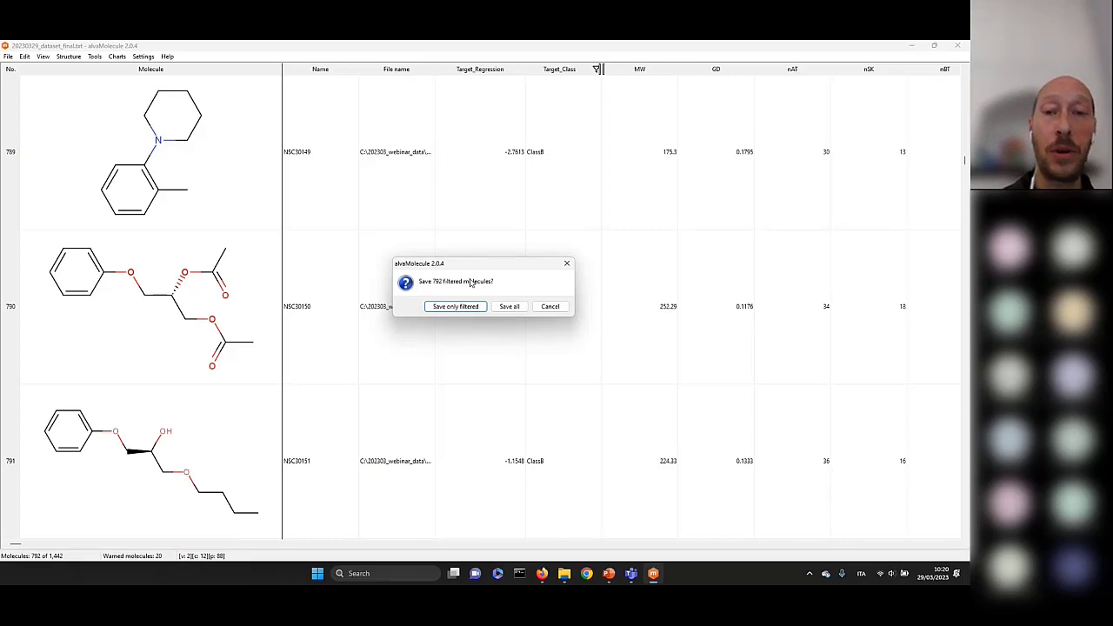
pyautogui.click(550, 307)
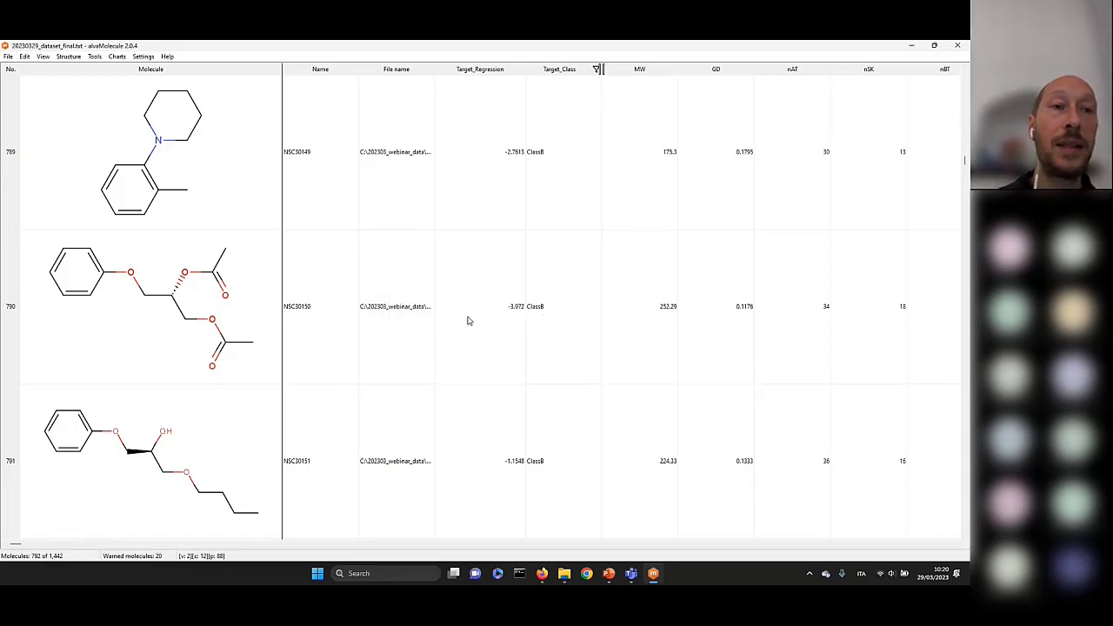
pyautogui.click(7, 57)
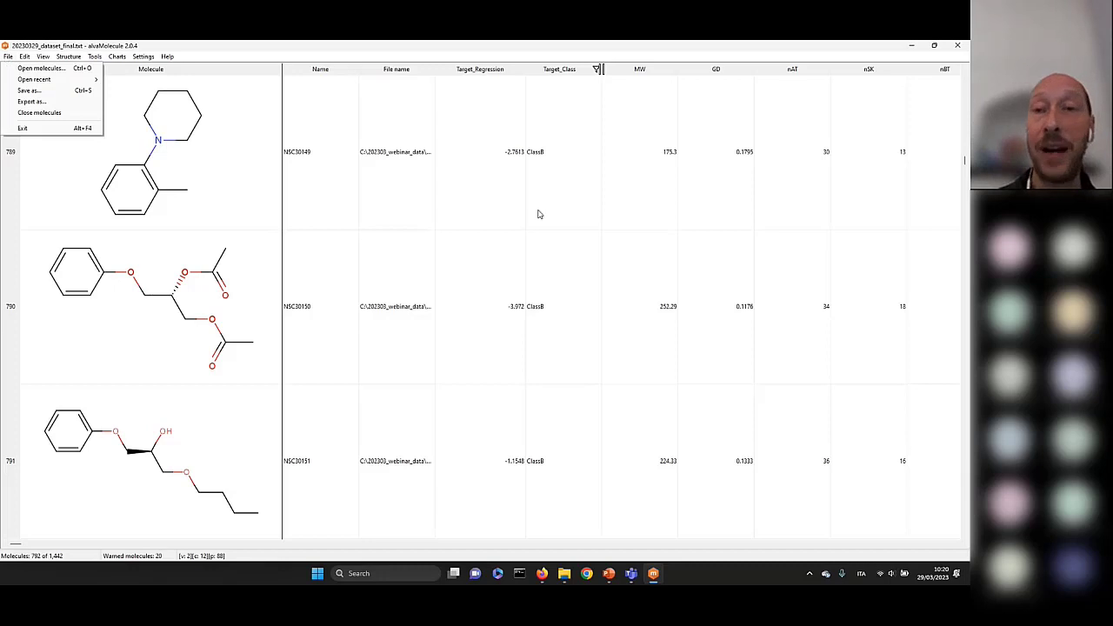
pyautogui.click(527, 167)
pyautogui.click(503, 173)
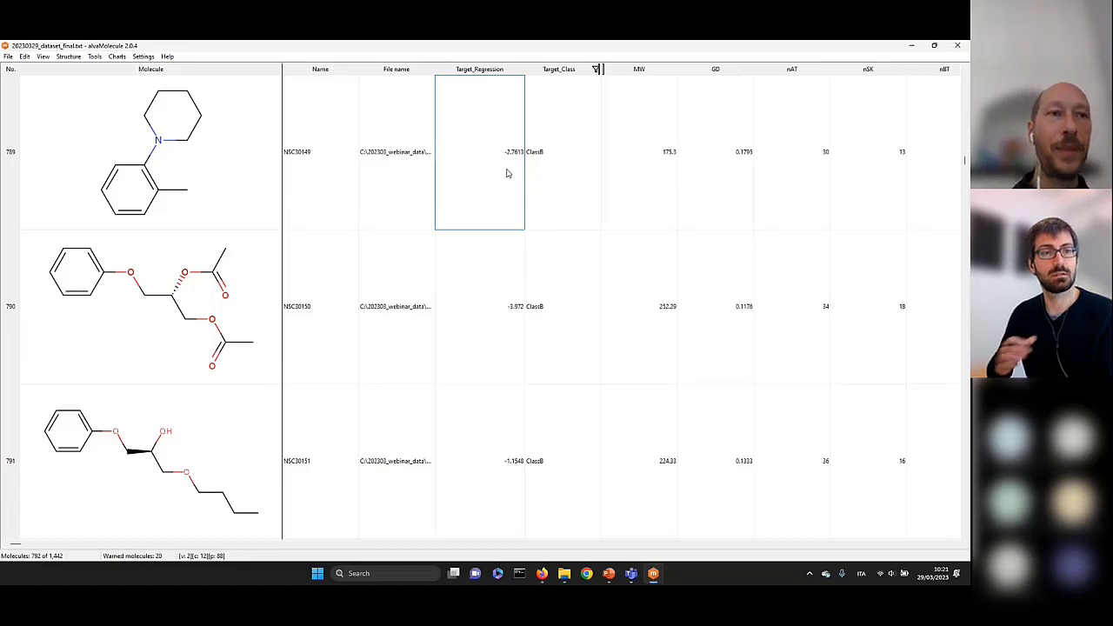
# Step: Start exporting only the filtered molecules, and cancel at the question about saving molecule images
pyautogui.click(10, 57)
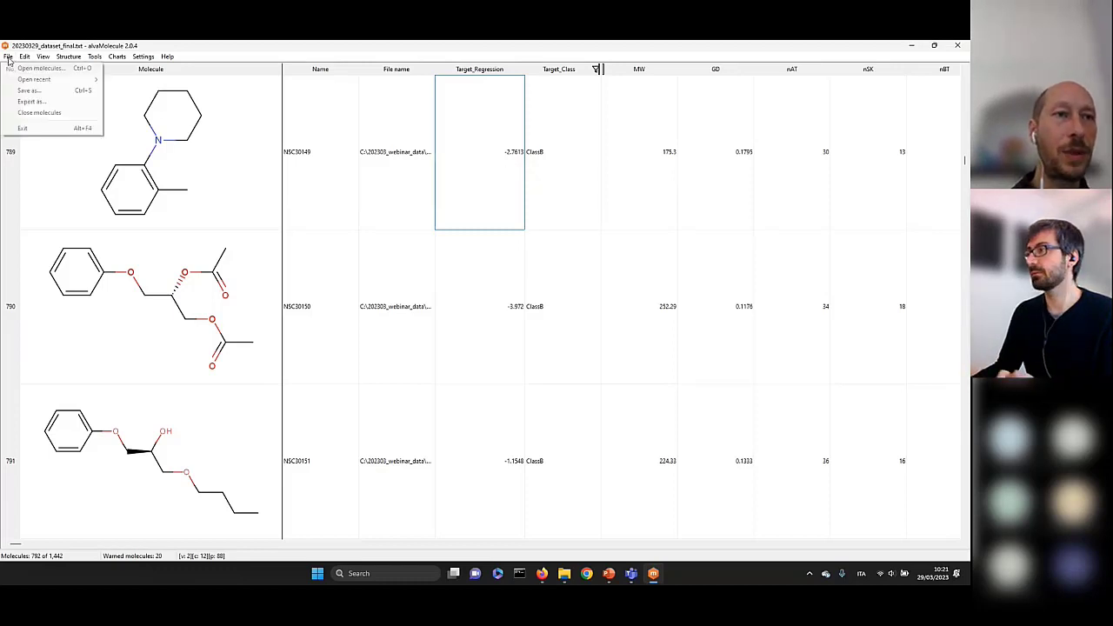
pyautogui.click(21, 103)
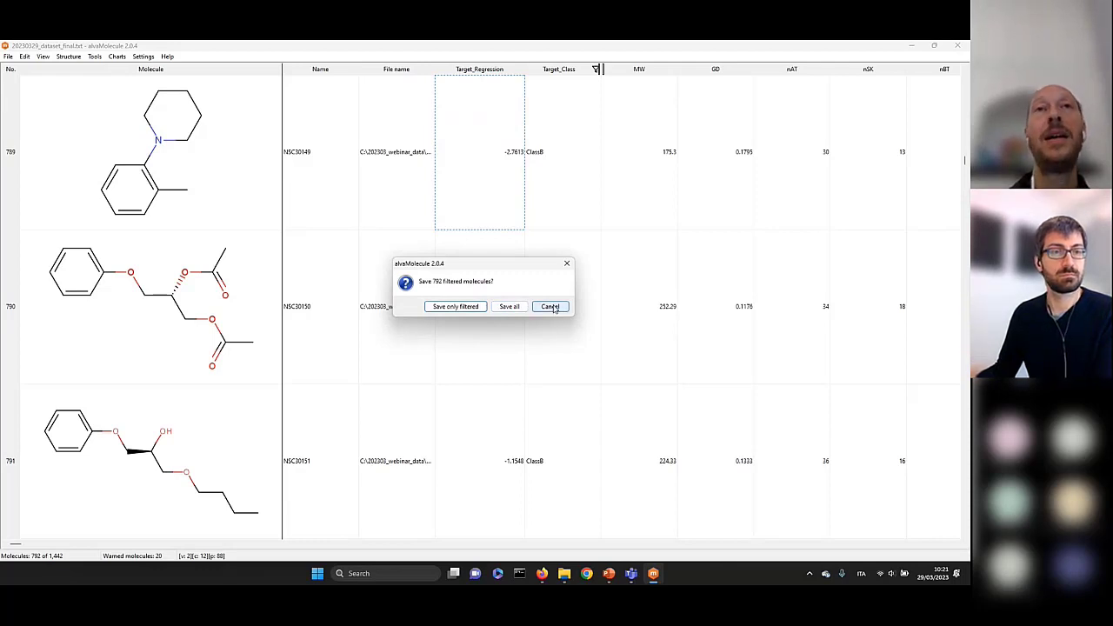
pyautogui.click(467, 308)
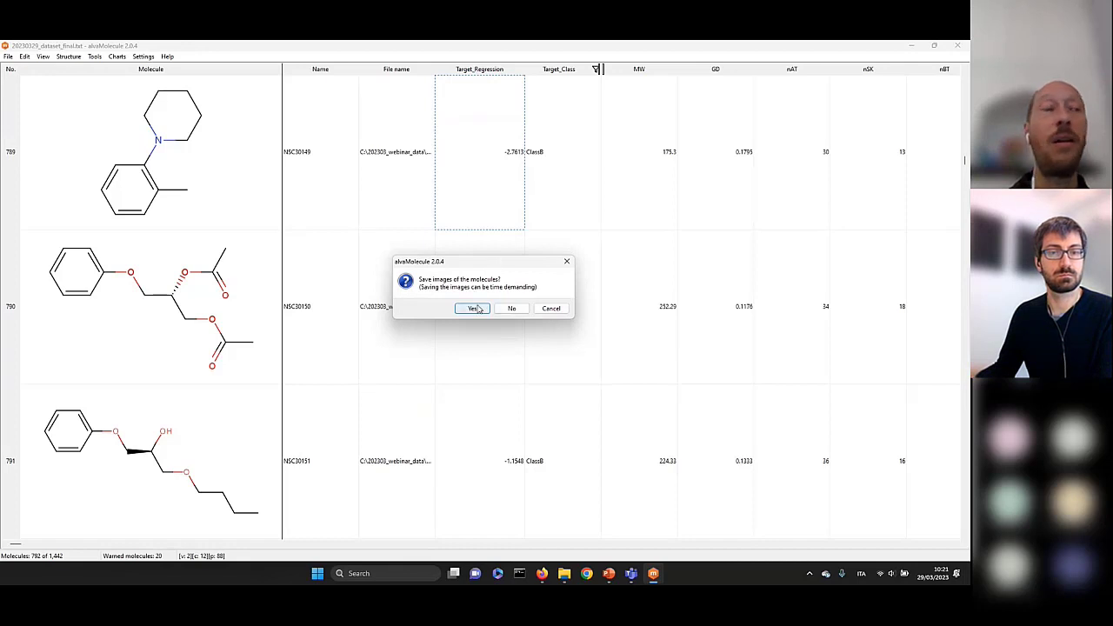
pyautogui.click(550, 309)
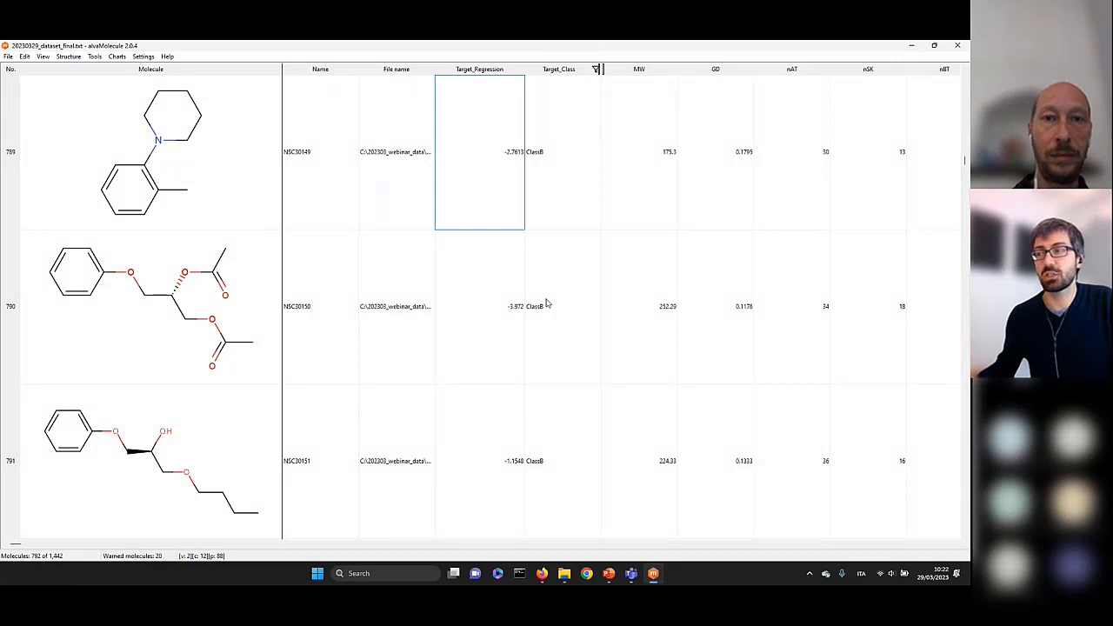
pyautogui.click(578, 158)
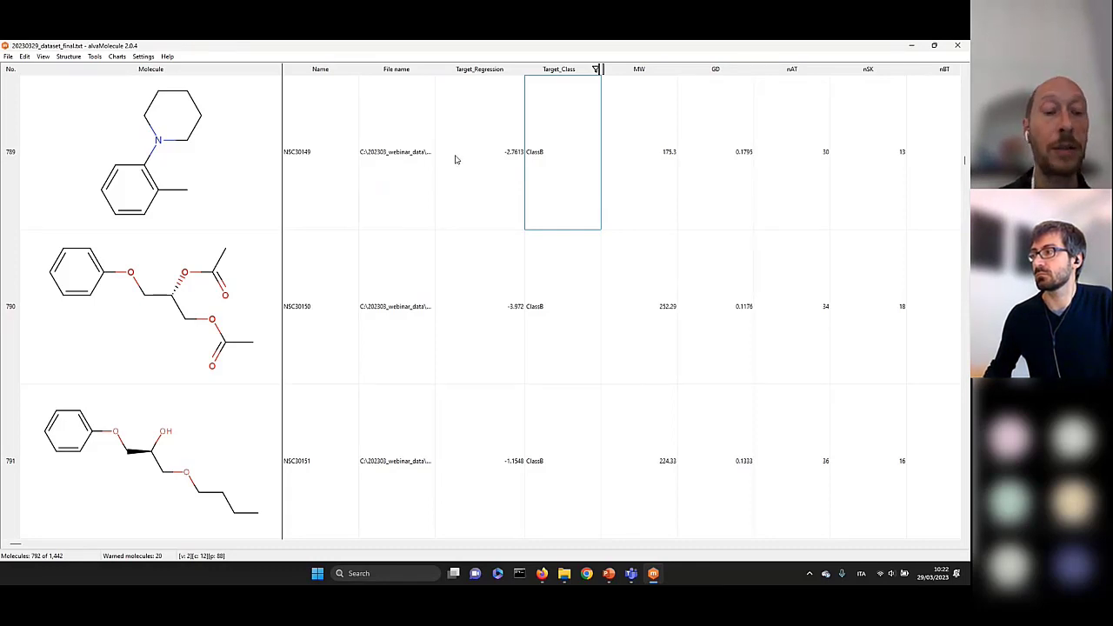
# Step: Open the alvaMolecule user manual, maximize its window and look through the Graphical User Interface chapter
pyautogui.click(171, 55)
pyautogui.click(180, 69)
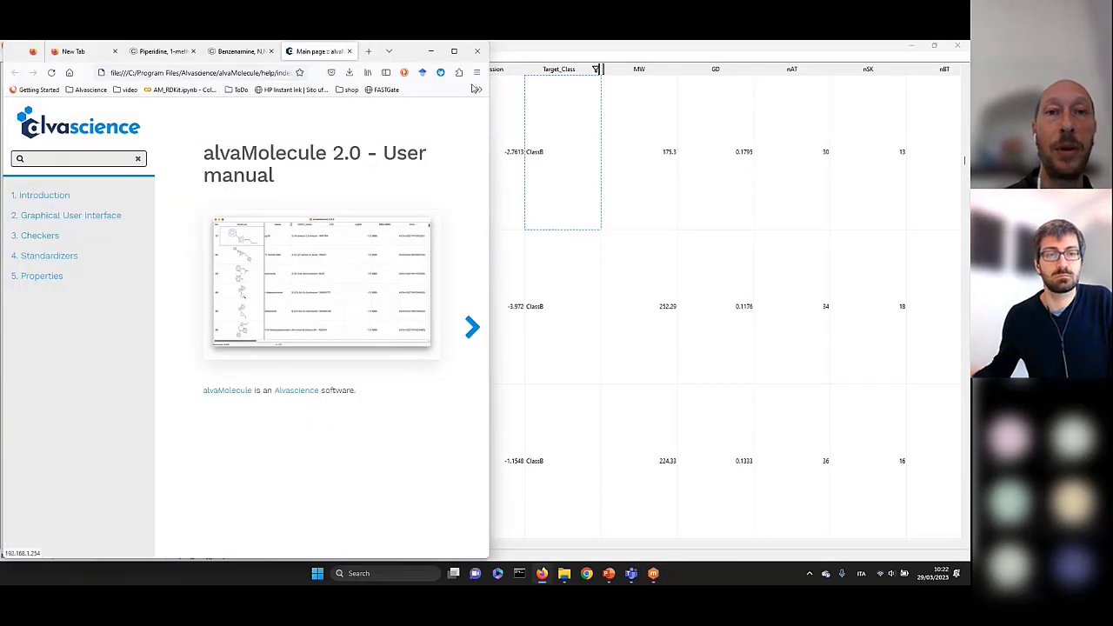
pyautogui.click(454, 50)
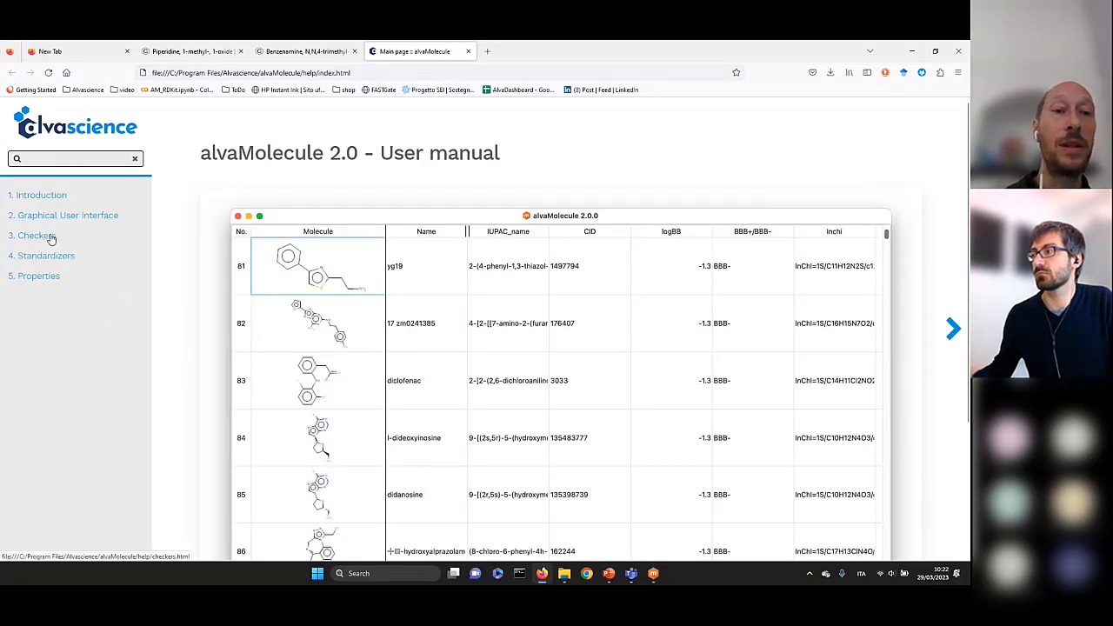
pyautogui.click(70, 216)
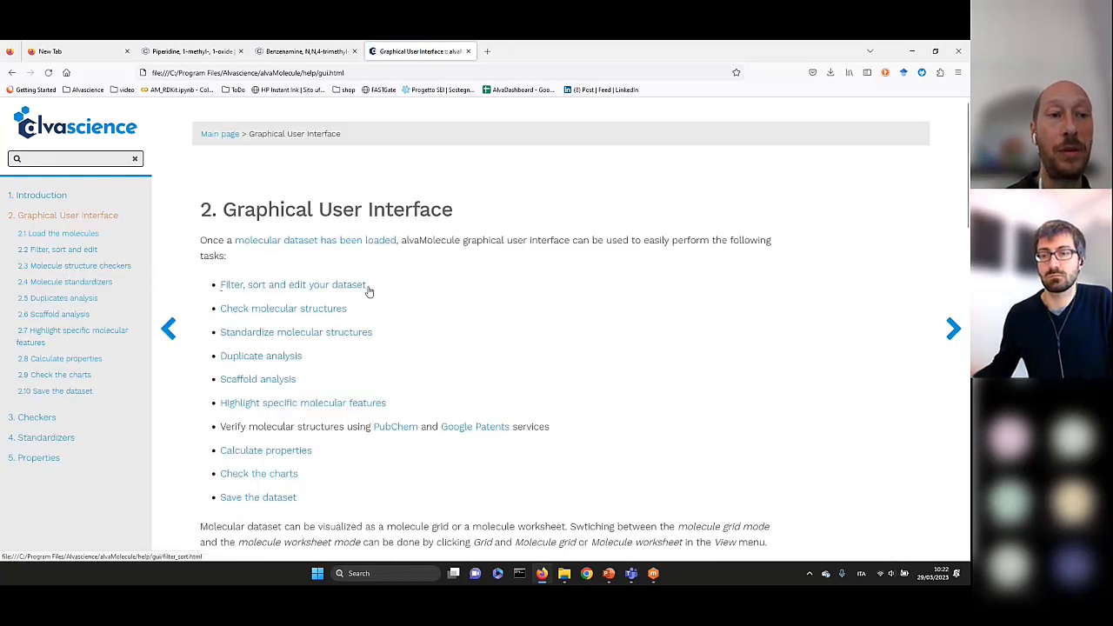
pyautogui.scroll(-3, 84, 335)
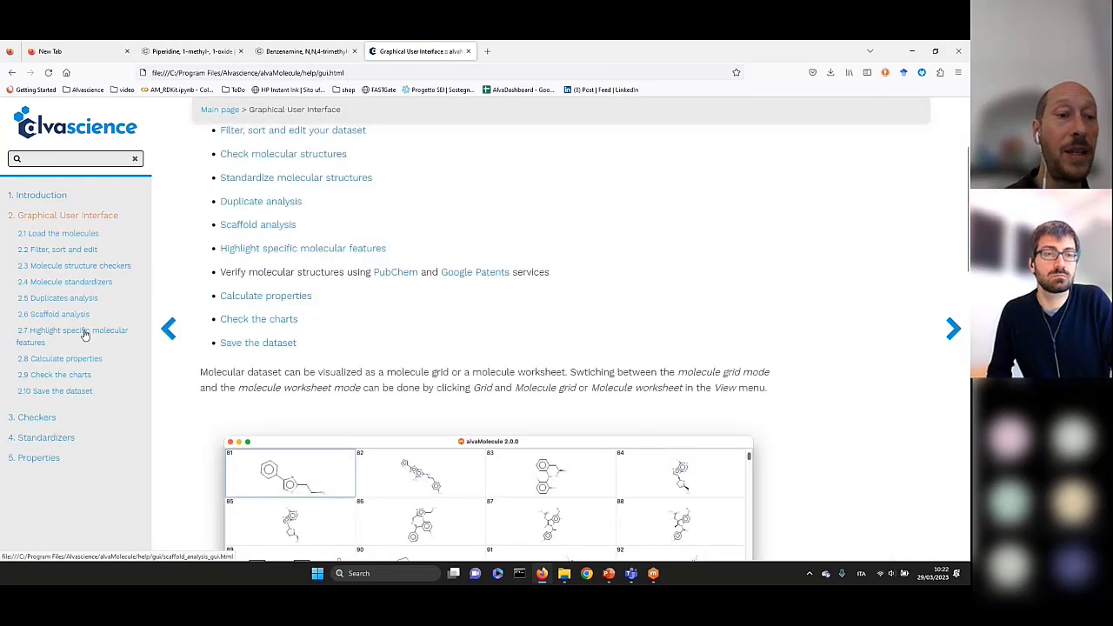
# Step: Look up the Multiple structures checker in the manual's Checkers chapter and view its example molecules
pyautogui.click(40, 417)
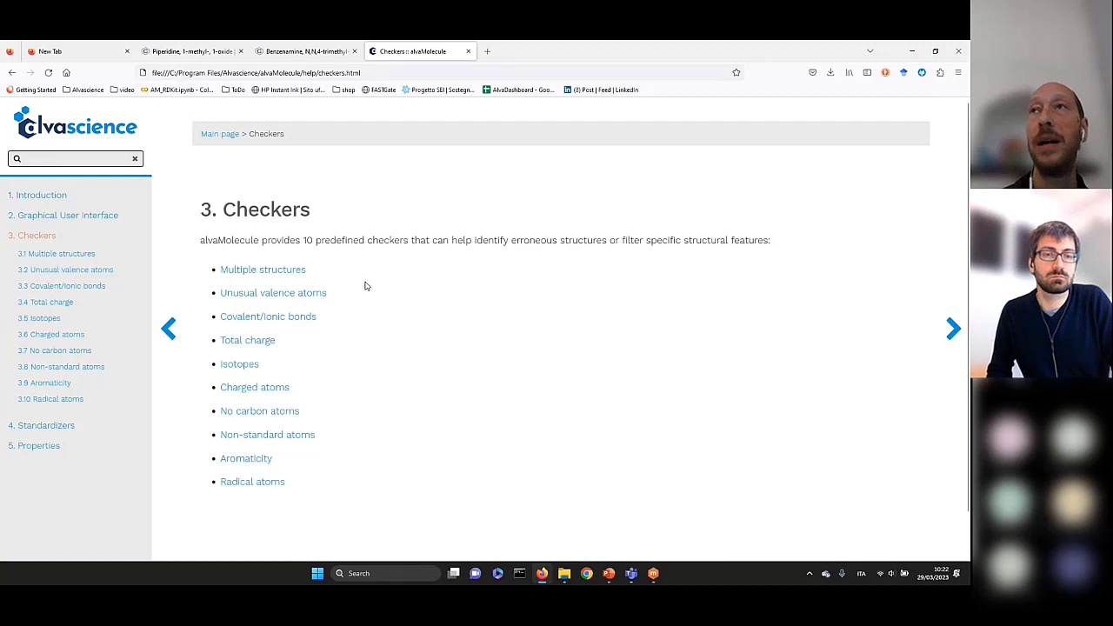
pyautogui.click(277, 271)
pyautogui.scroll(-5, 361, 284)
pyautogui.scroll(-12, 361, 283)
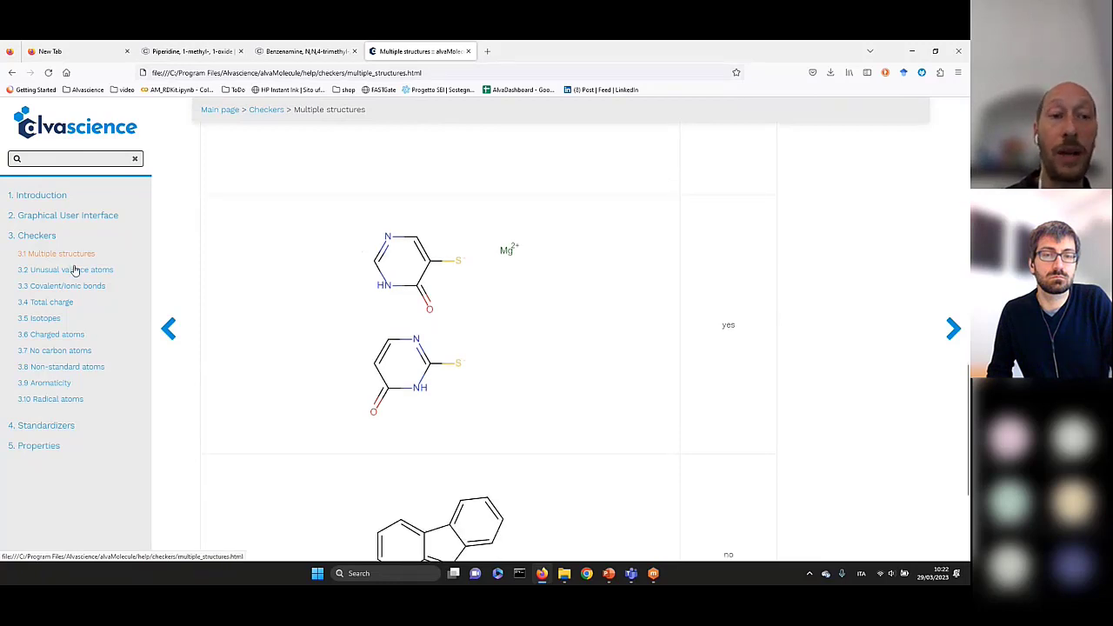
# Step: View the Add charge to quaternary nitrogens examples in the manual's Standardizers chapter
pyautogui.click(53, 428)
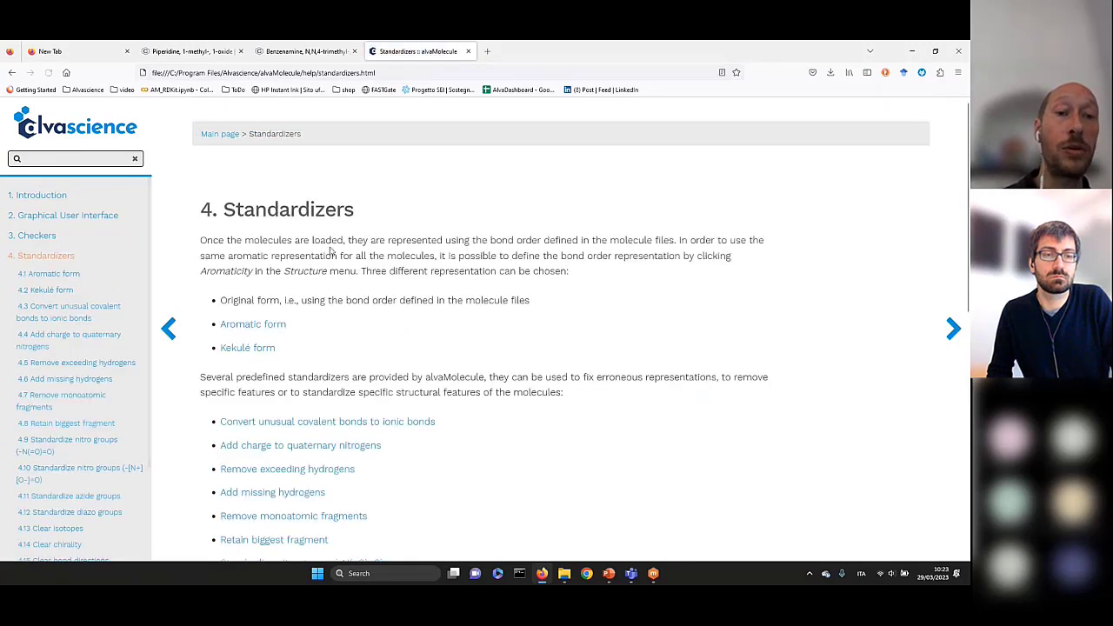
pyautogui.scroll(-1, 346, 254)
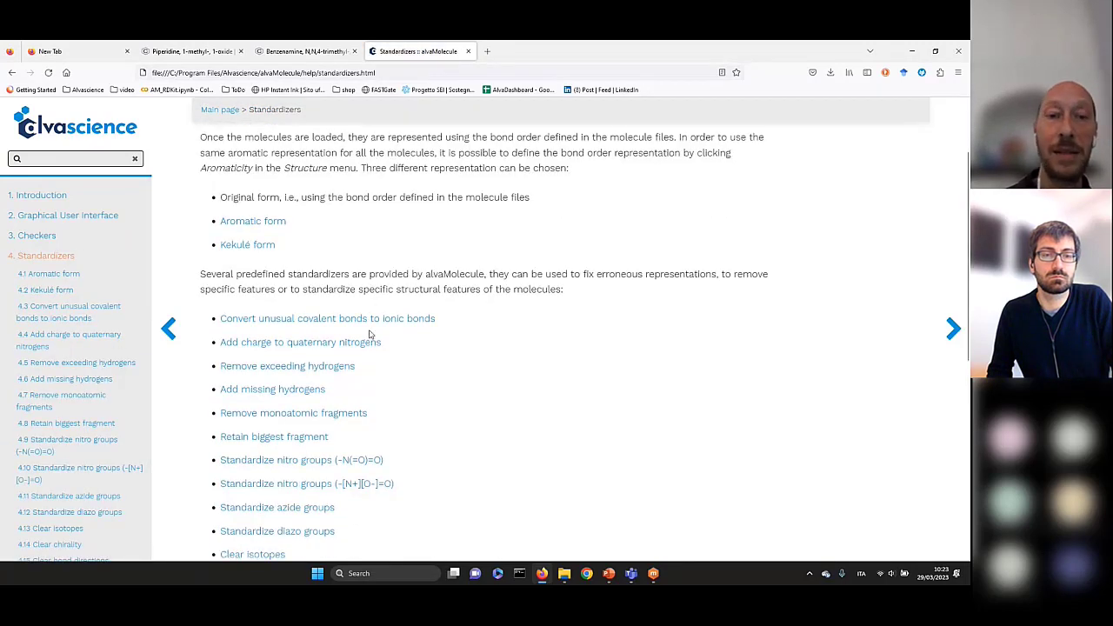
pyautogui.click(339, 343)
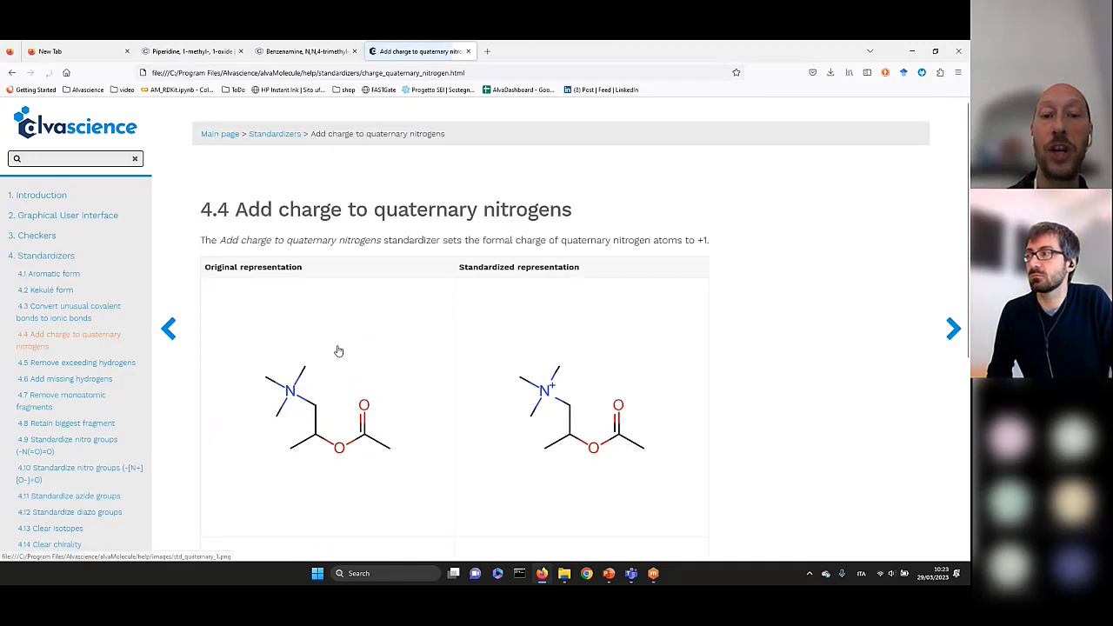
pyautogui.scroll(-4, 337, 351)
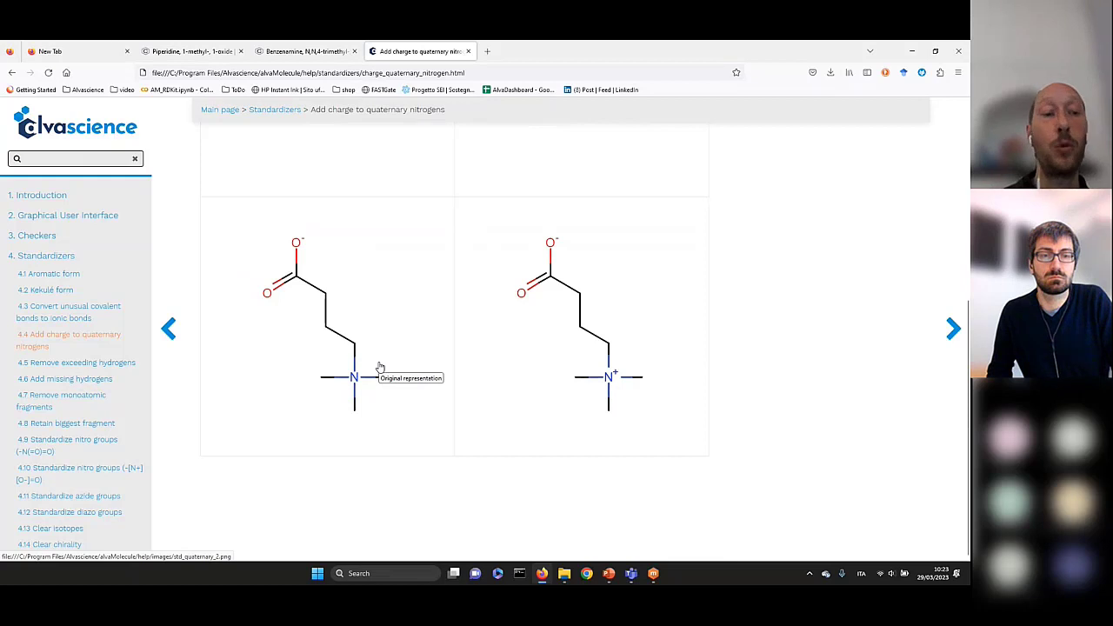
# Step: Read through the Molecular properties section of the manual's Properties chapter, and return to the manual's main page
pyautogui.scroll(-3, 96, 372)
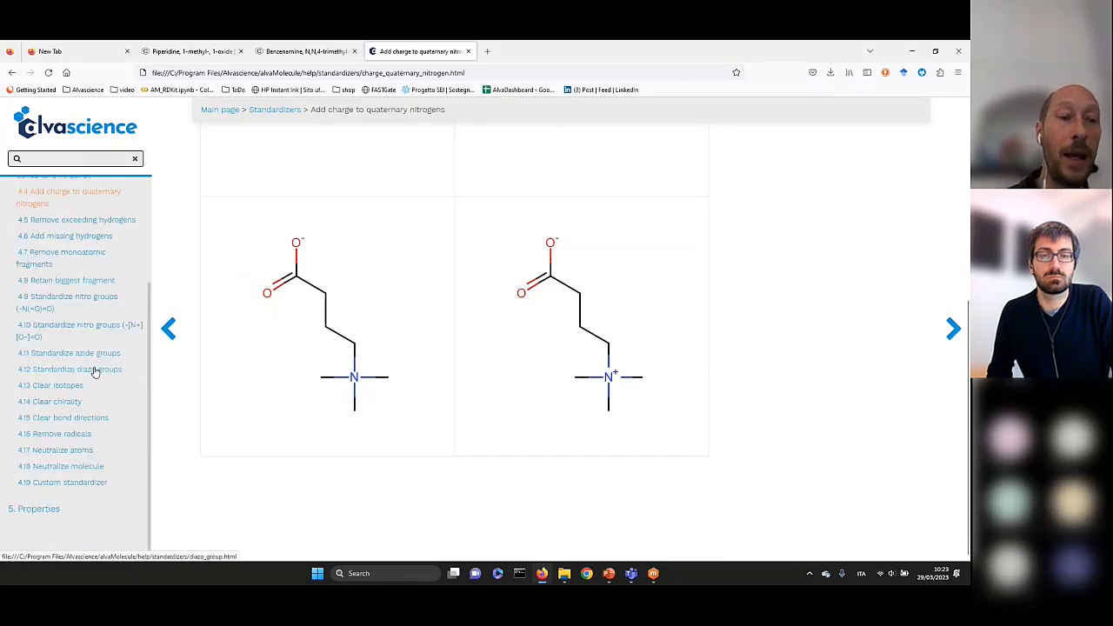
pyautogui.click(48, 508)
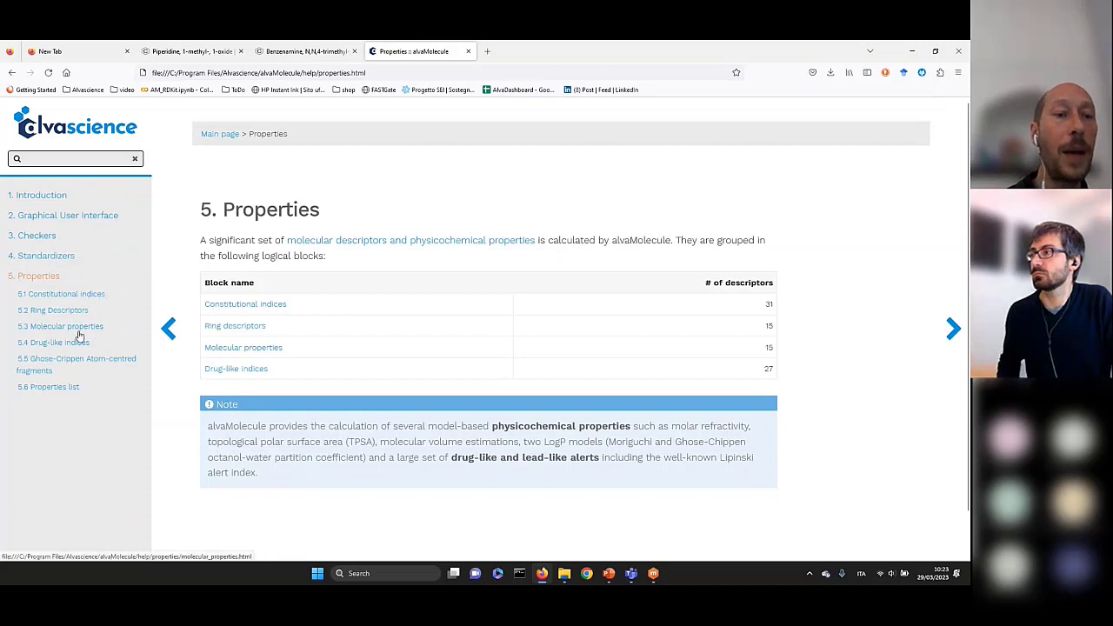
pyautogui.click(73, 328)
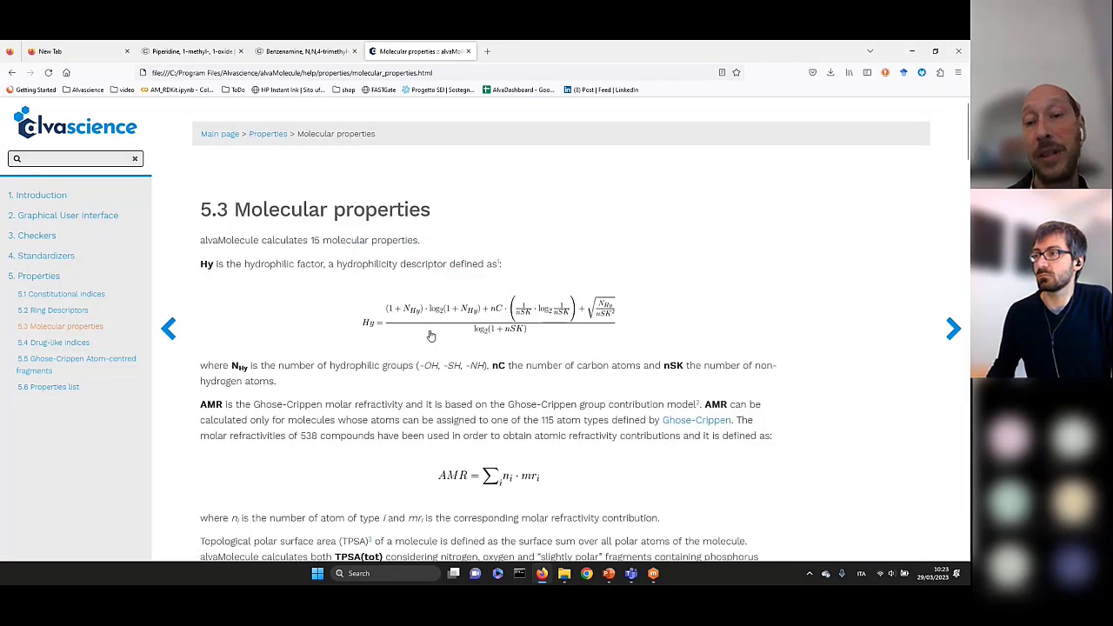
pyautogui.scroll(-10, 430, 336)
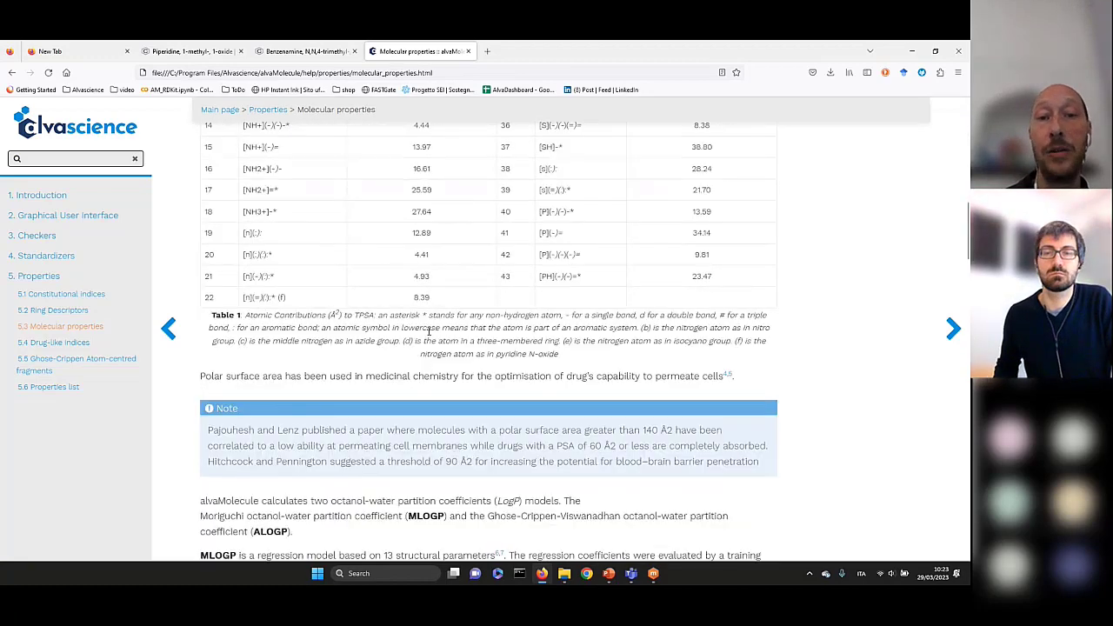
pyautogui.scroll(-10, 429, 331)
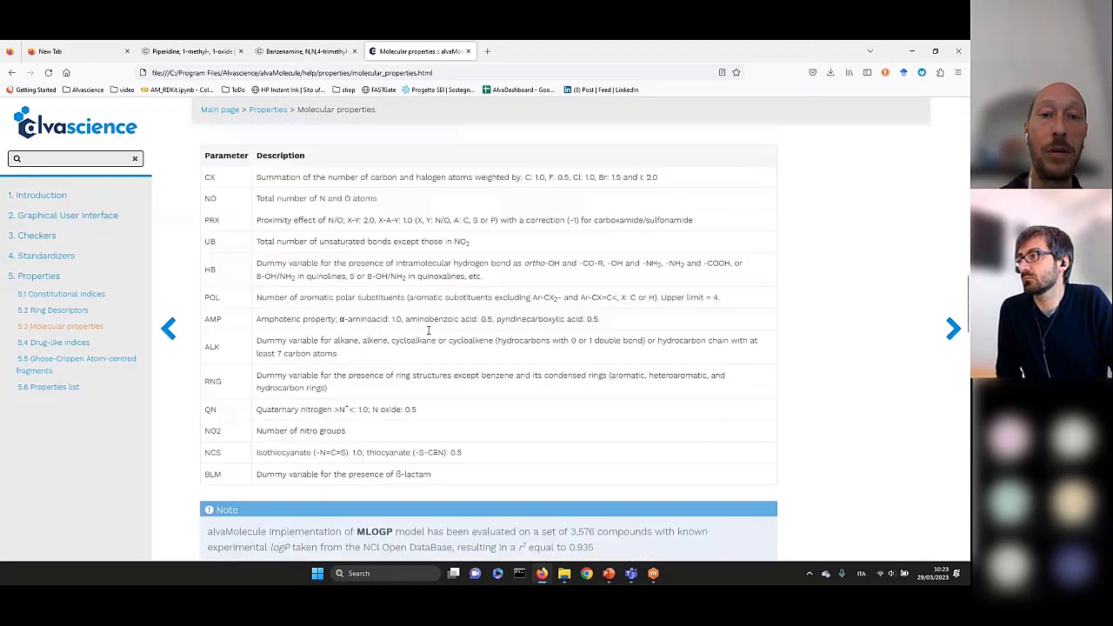
pyautogui.scroll(-3, 428, 333)
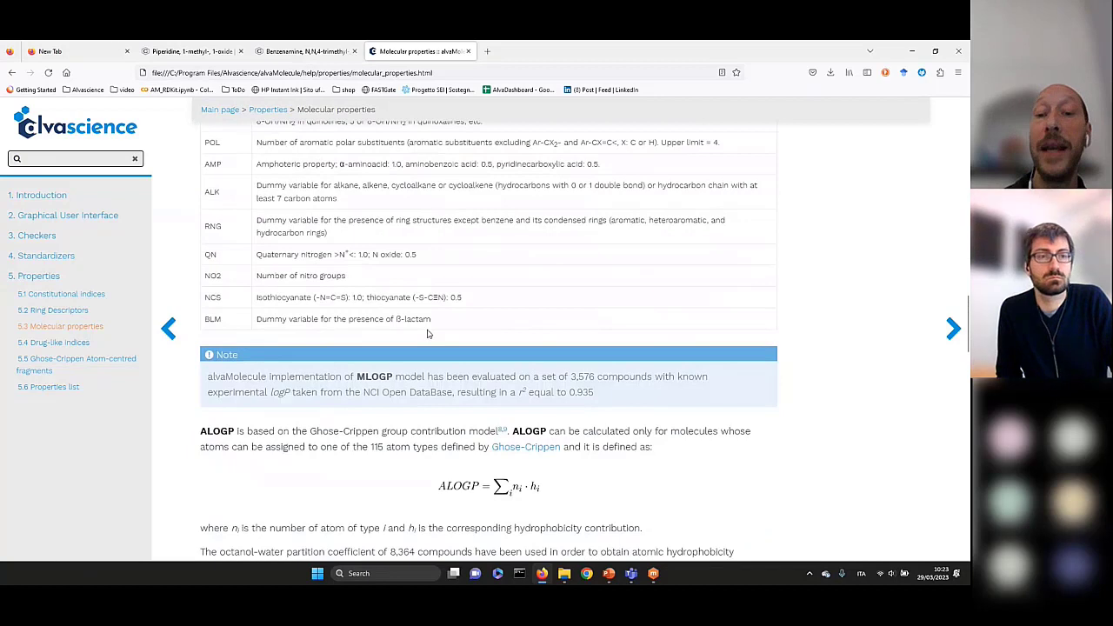
pyautogui.scroll(-6, 427, 334)
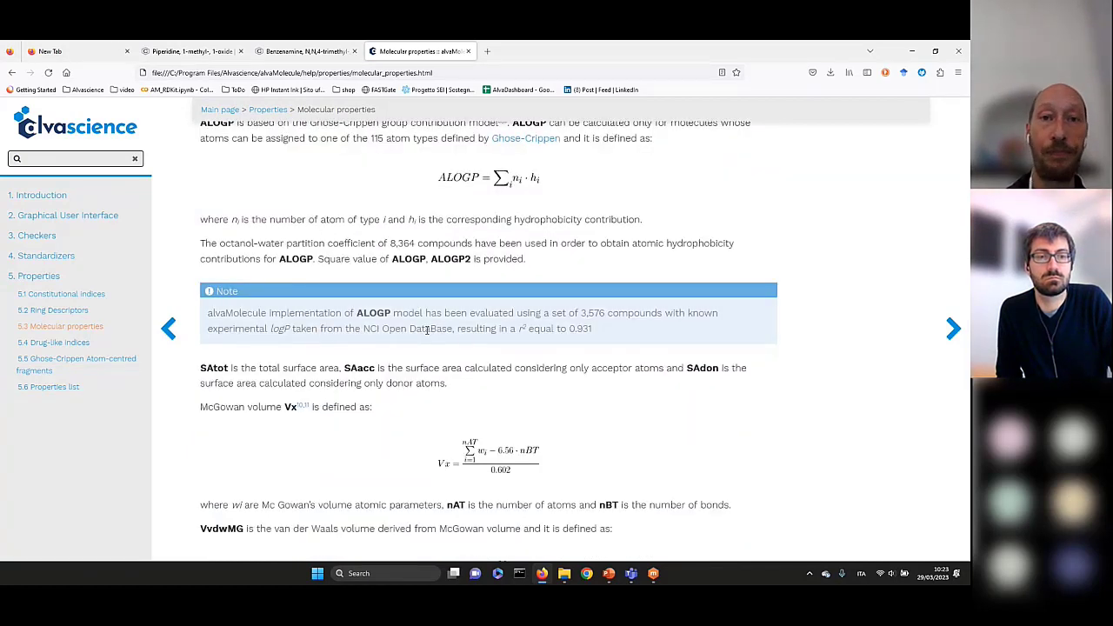
pyautogui.scroll(4, 427, 330)
pyautogui.click(56, 194)
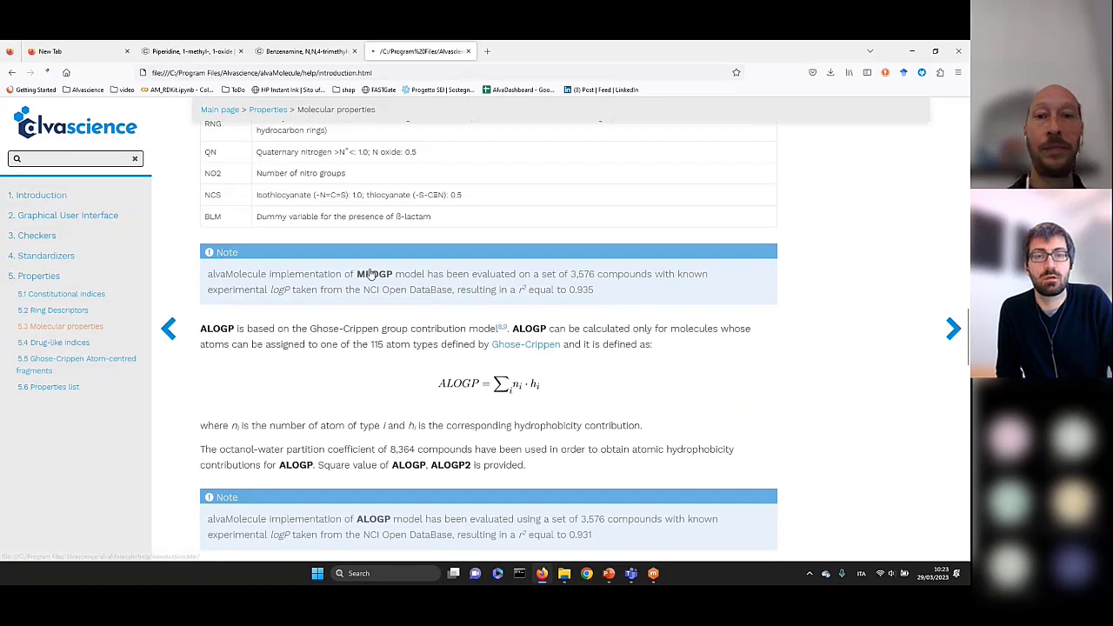
pyautogui.click(210, 135)
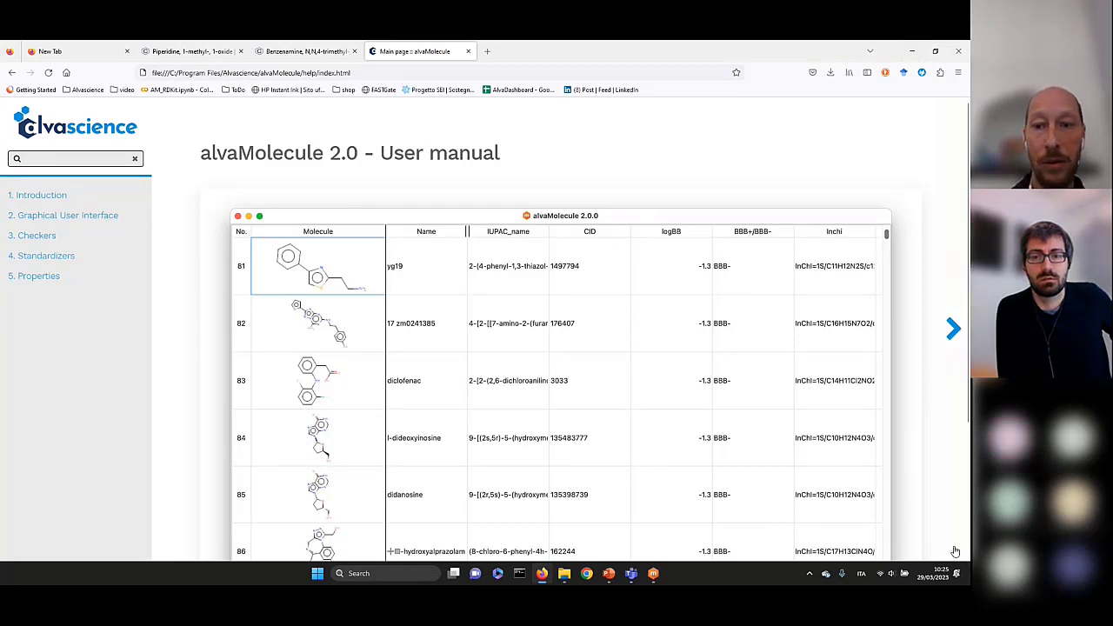
# Step: Switch back to alvaMolecule, display a histogram of molecular weight (MW) and inspect the frequencies of its bars
pyautogui.click(653, 575)
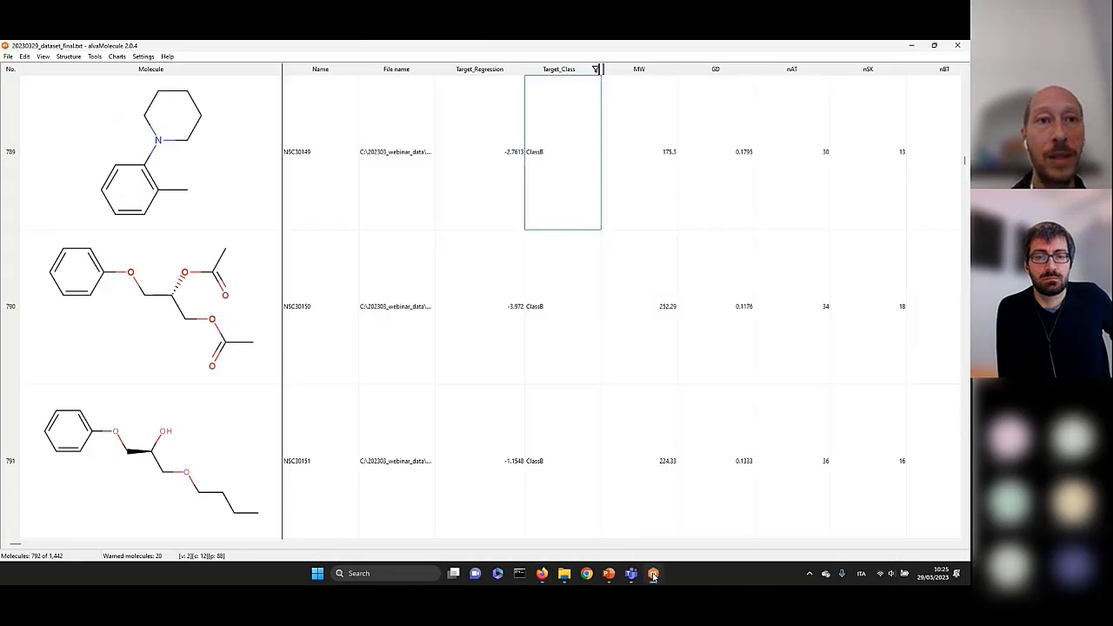
pyautogui.click(120, 57)
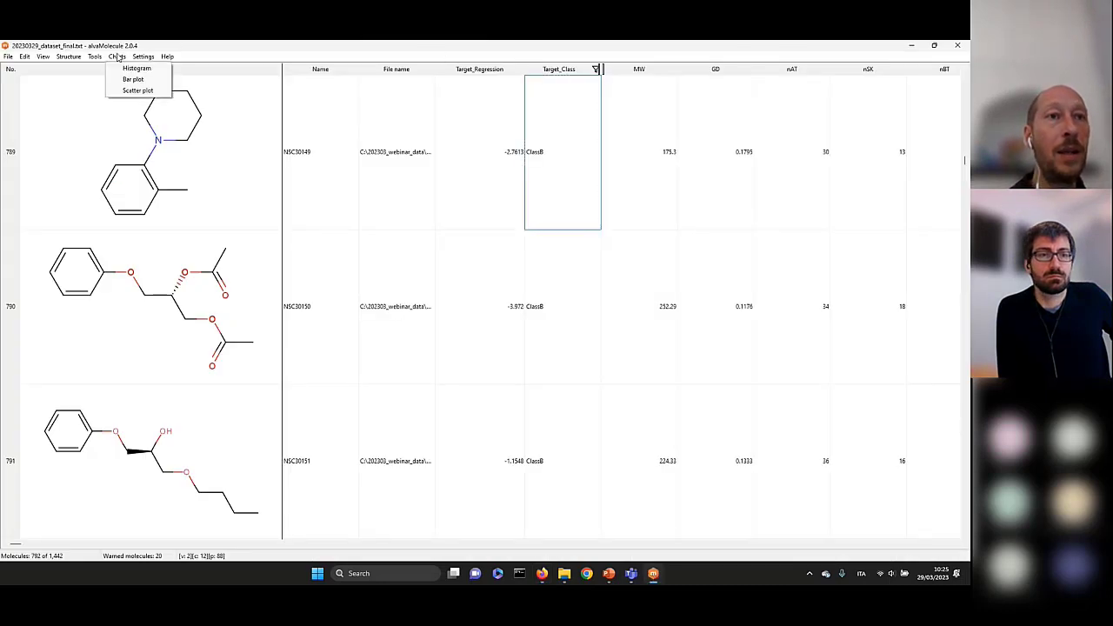
pyautogui.click(122, 69)
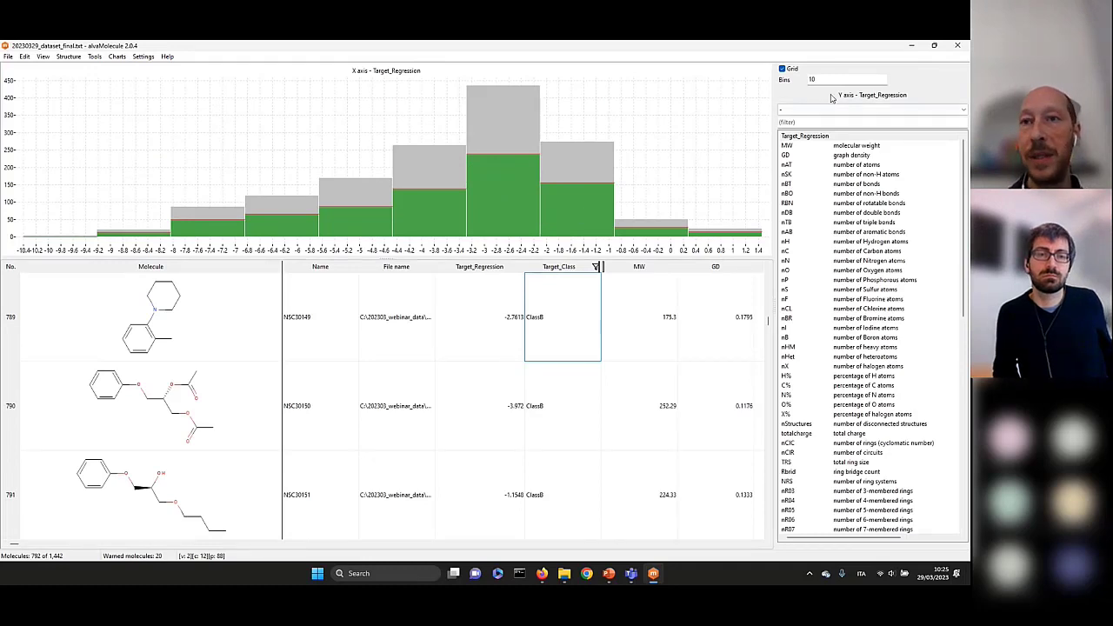
pyautogui.click(809, 148)
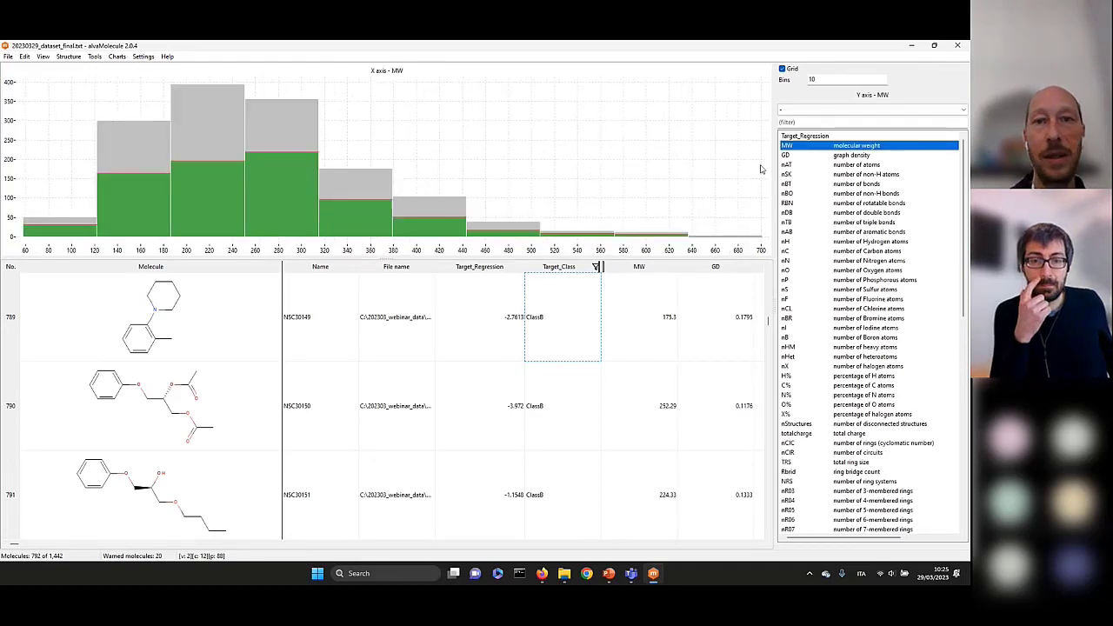
pyautogui.moveTo(200, 184)
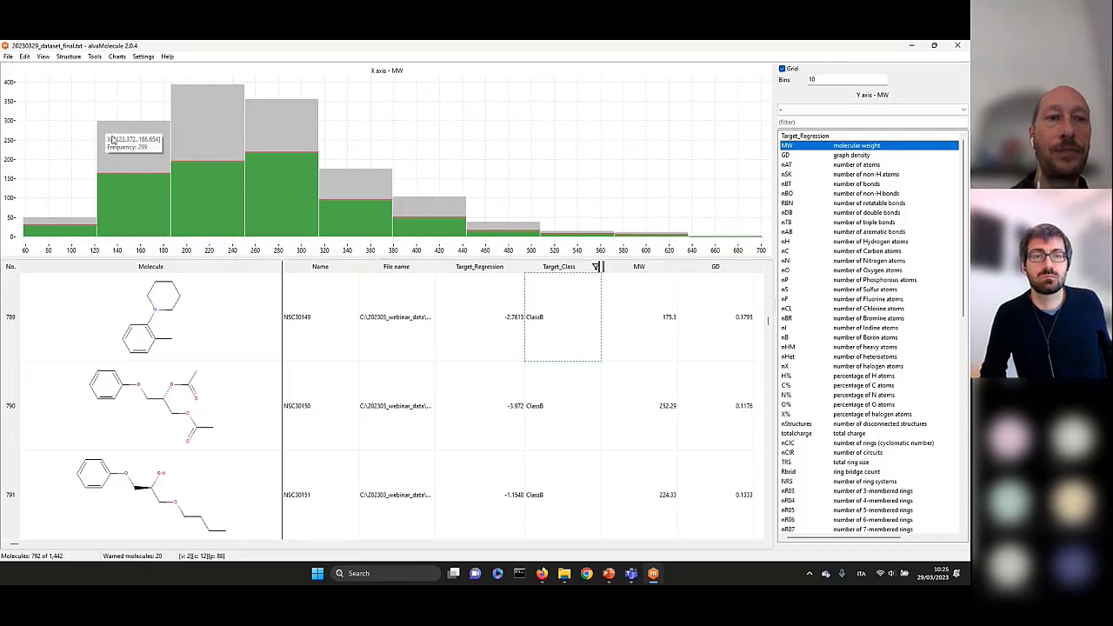
pyautogui.moveTo(295, 157)
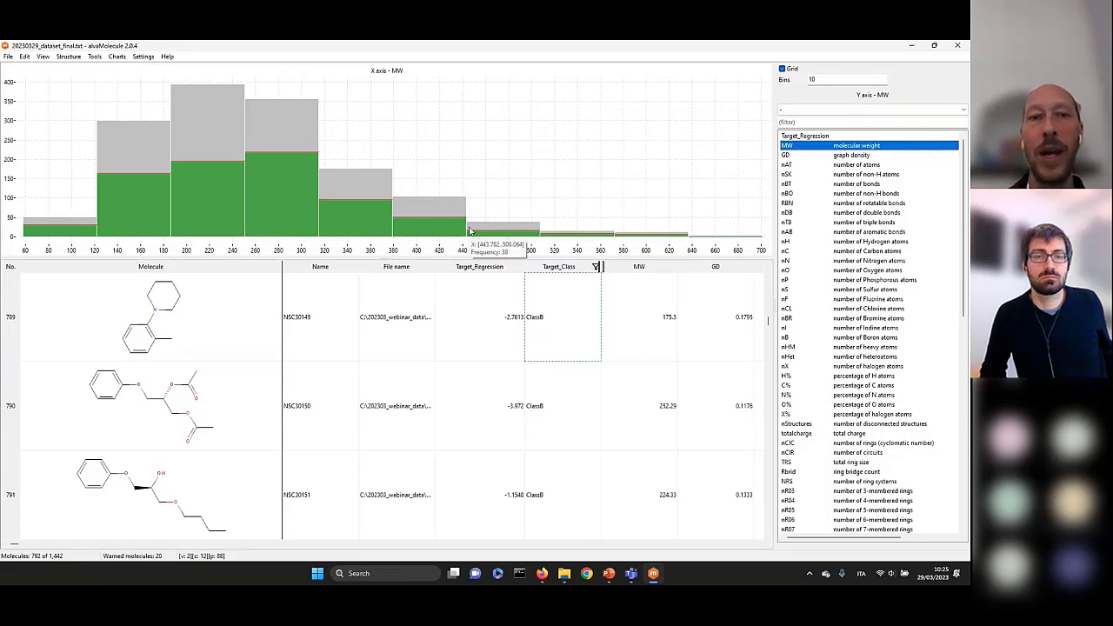
pyautogui.click(120, 56)
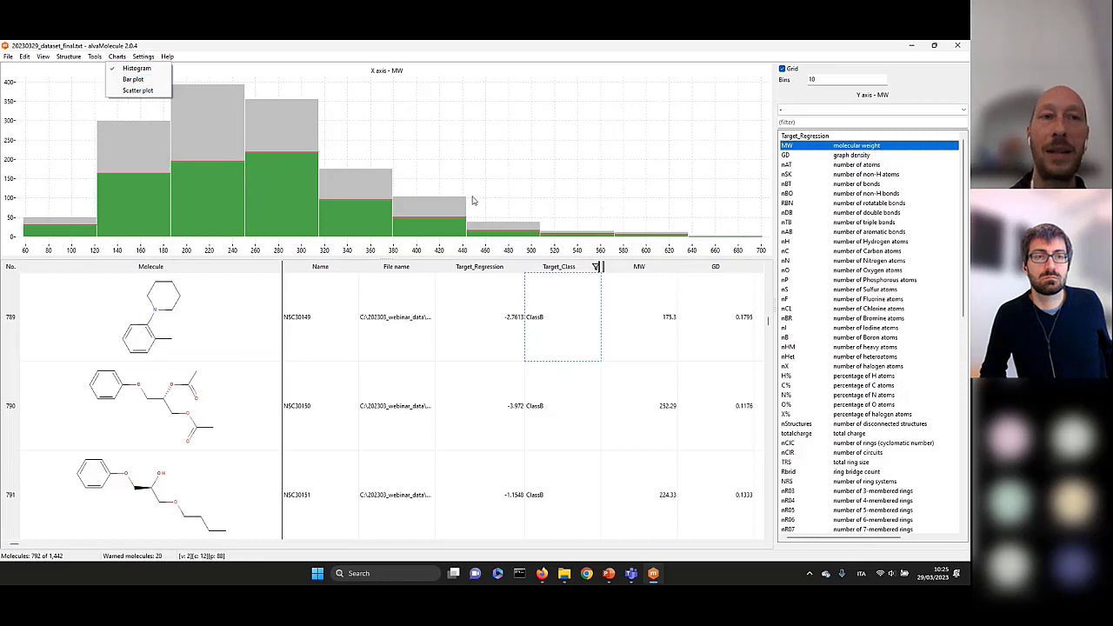
pyautogui.click(431, 161)
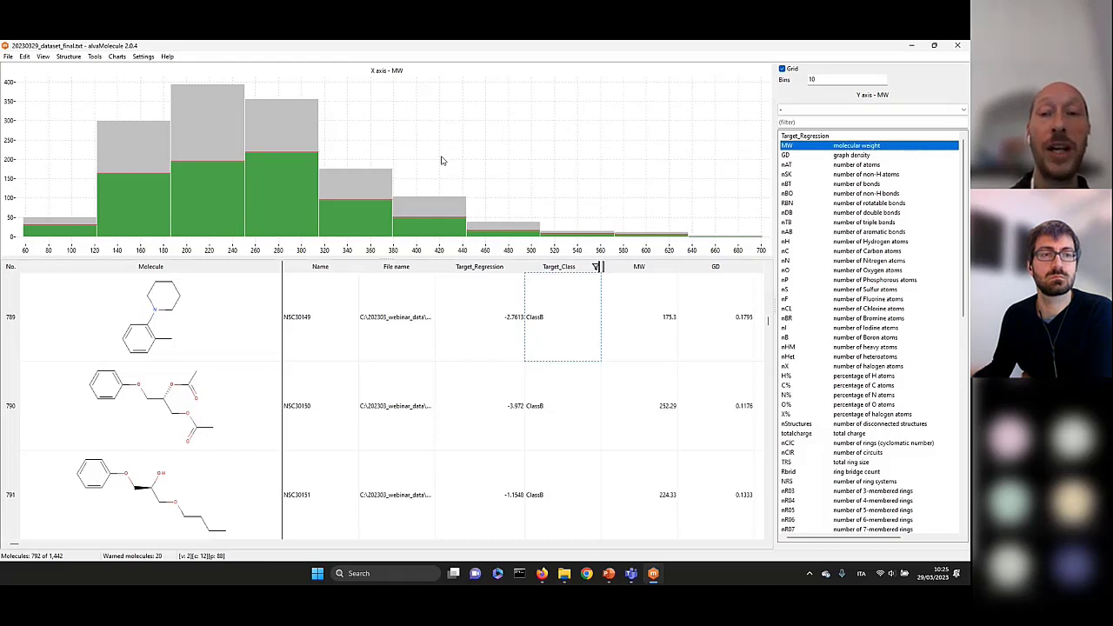
# Step: View the available copy formats for the structure of molecule 789, and leave without copying
pyautogui.click(196, 294)
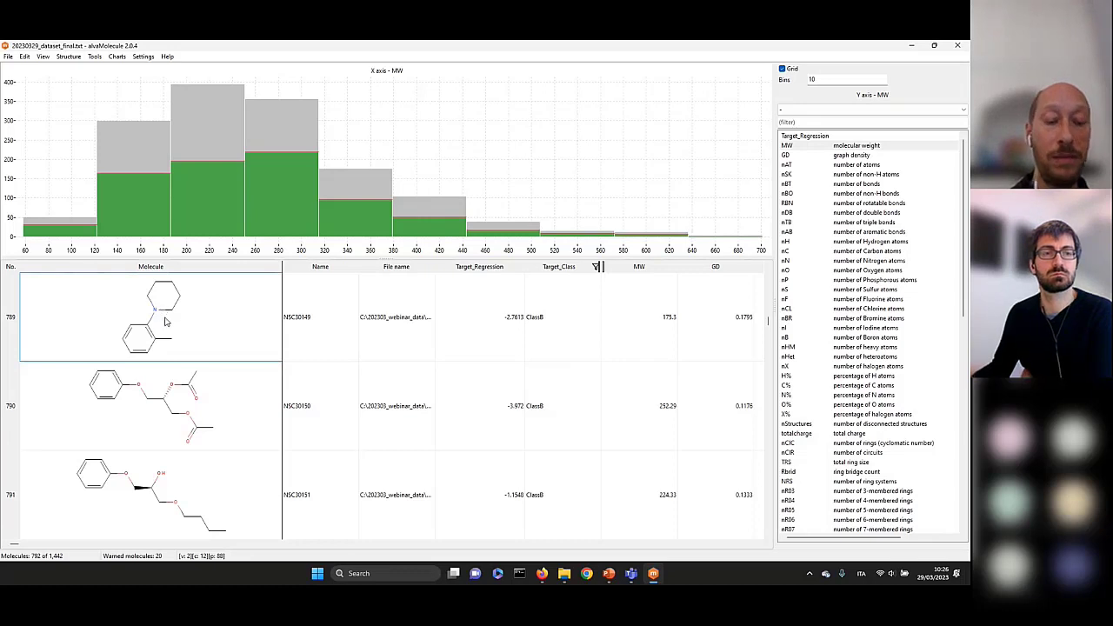
pyautogui.hotkey('ctrl', 'c')
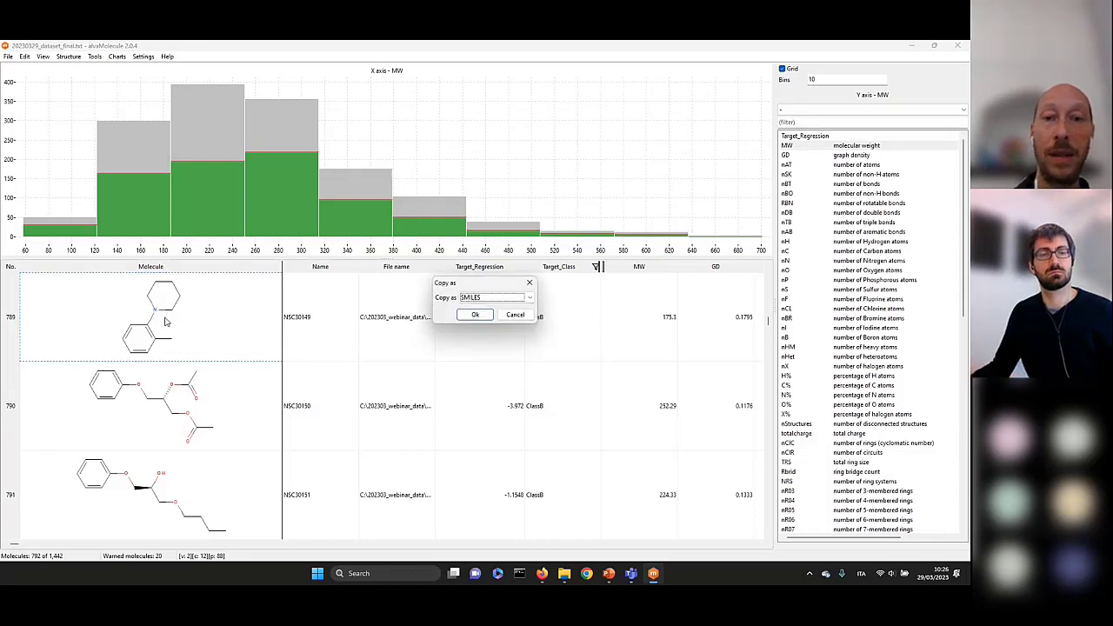
pyautogui.click(509, 300)
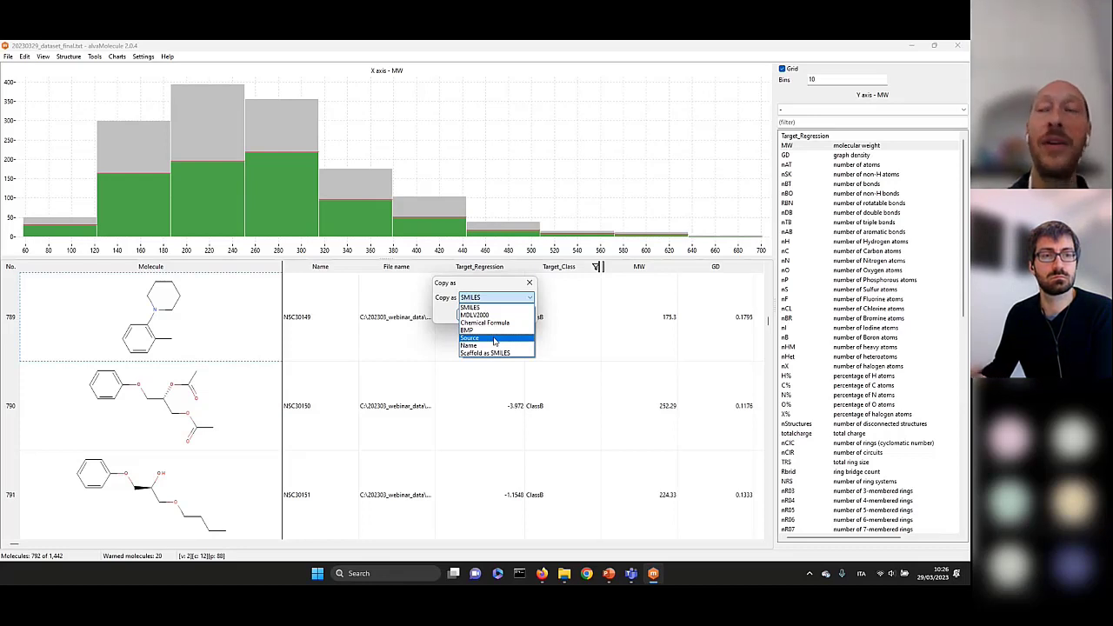
pyautogui.click(496, 284)
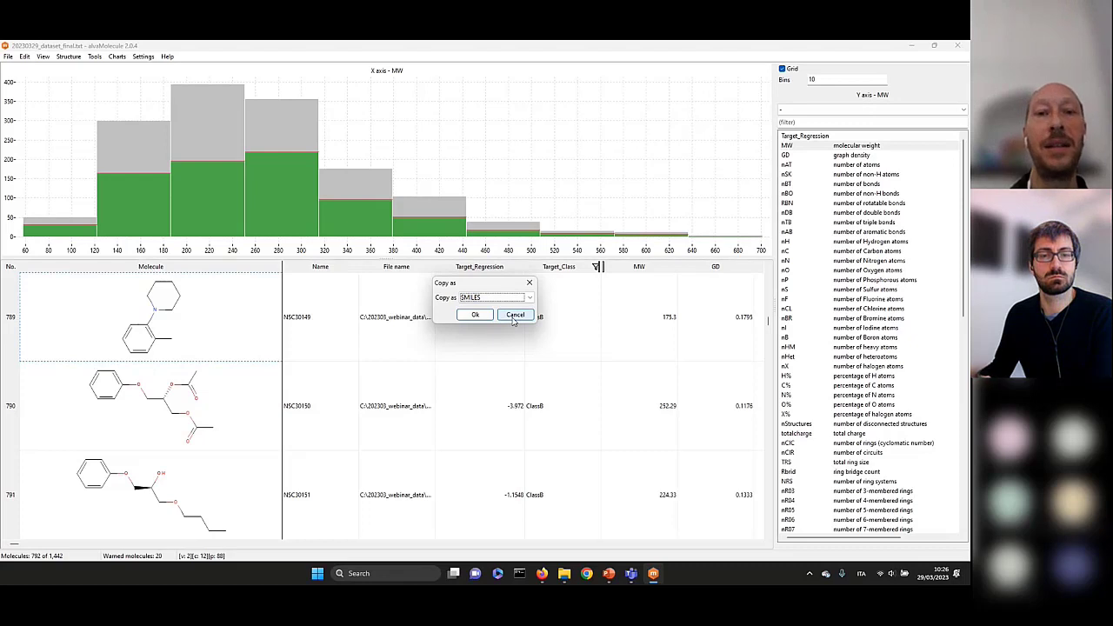
pyautogui.click(514, 316)
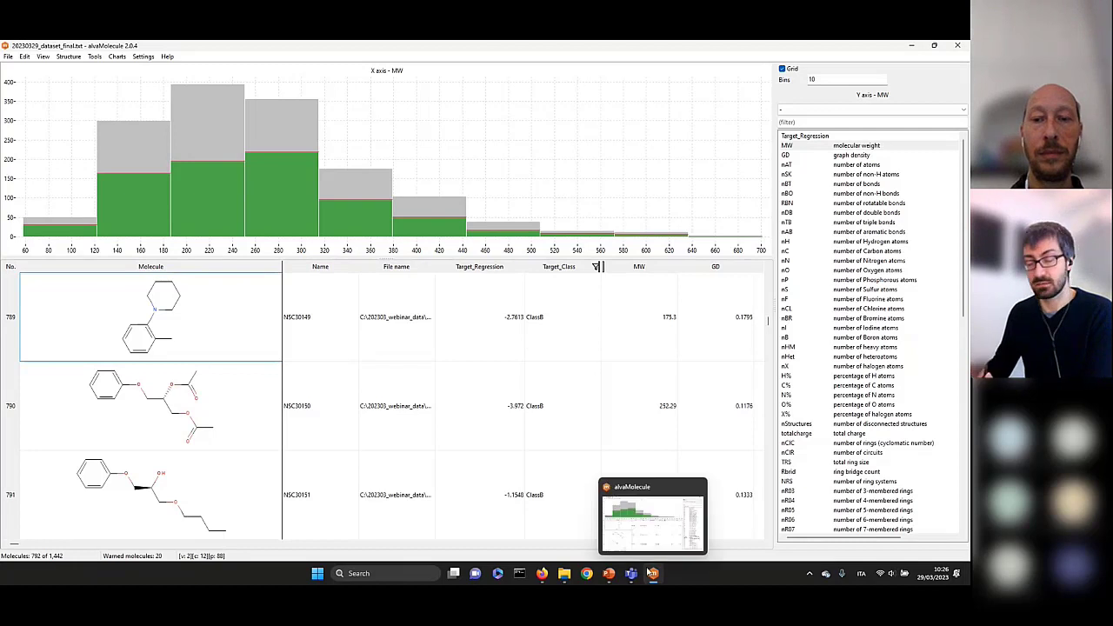
# Step: Switch to the PowerPoint webinar presentation, show its title slide, and return to alvaMolecule
pyautogui.click(611, 576)
pyautogui.scroll(5, 113, 221)
pyautogui.scroll(3, 113, 221)
pyautogui.click(87, 174)
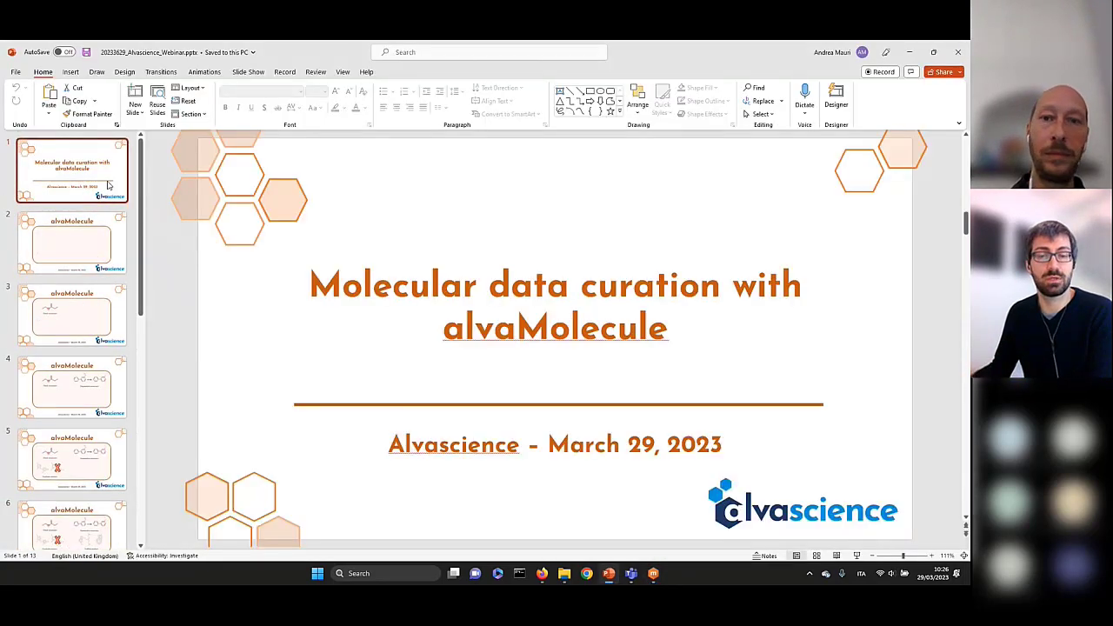
pyautogui.click(909, 53)
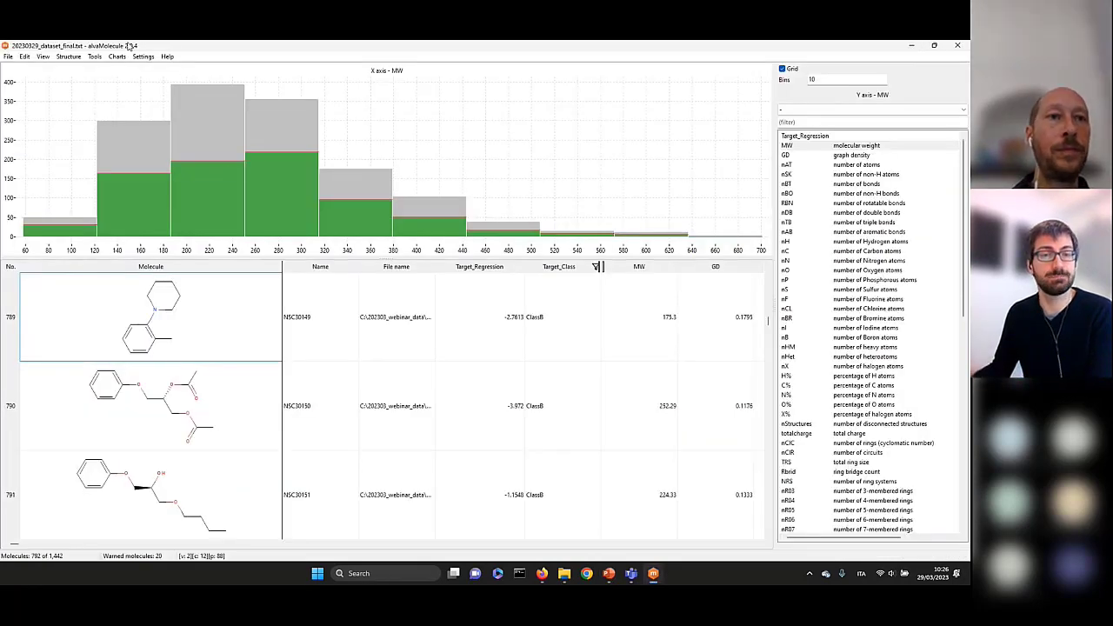